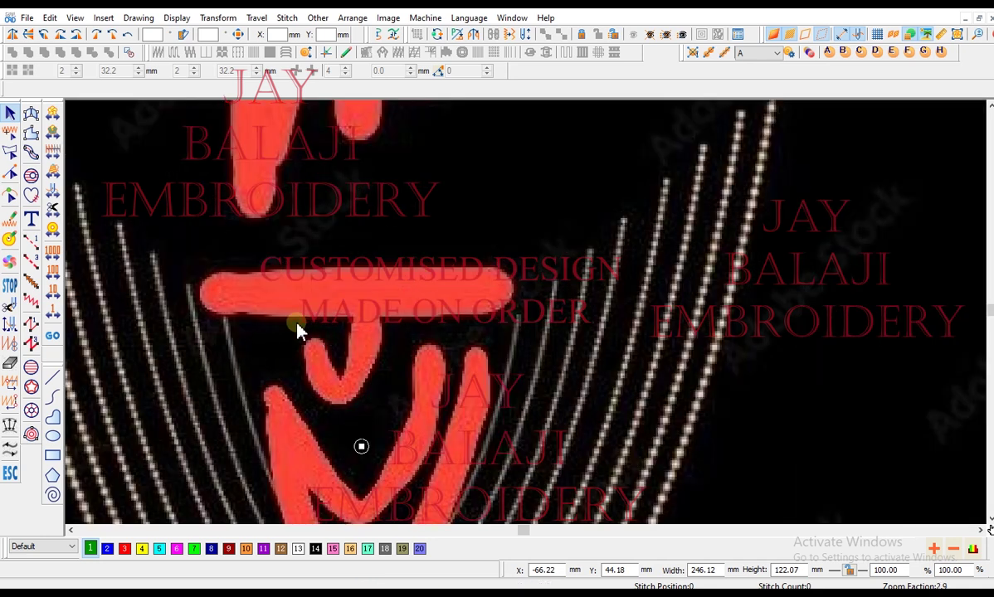
Scale the reference image so the span between the innermost curve's upper ends, just under the red bar, is 179 mm
key("ctrl+t")
left_click_drag(443, 288, 394, 289)
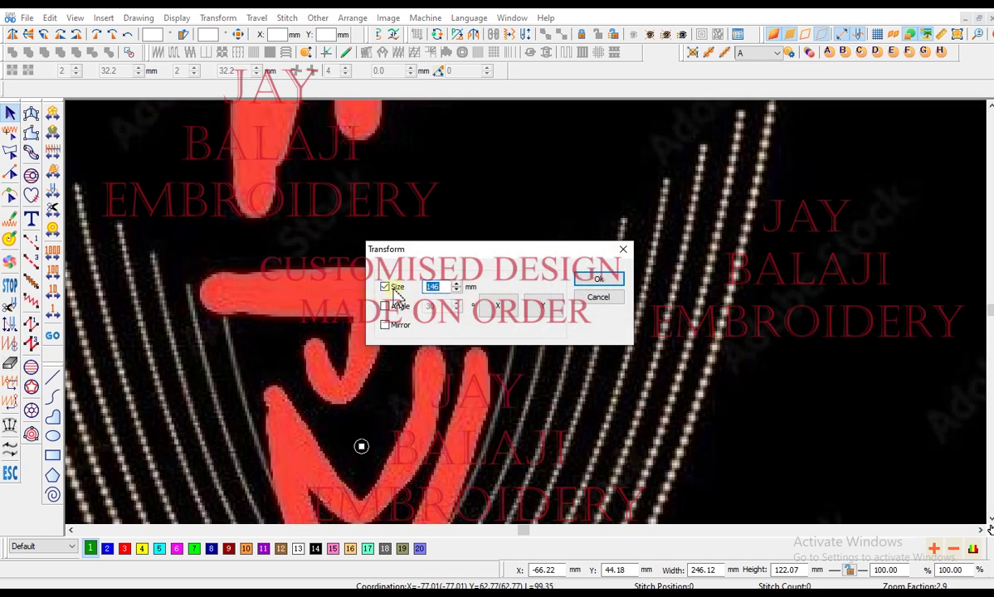
type("179")
left_click(597, 280)
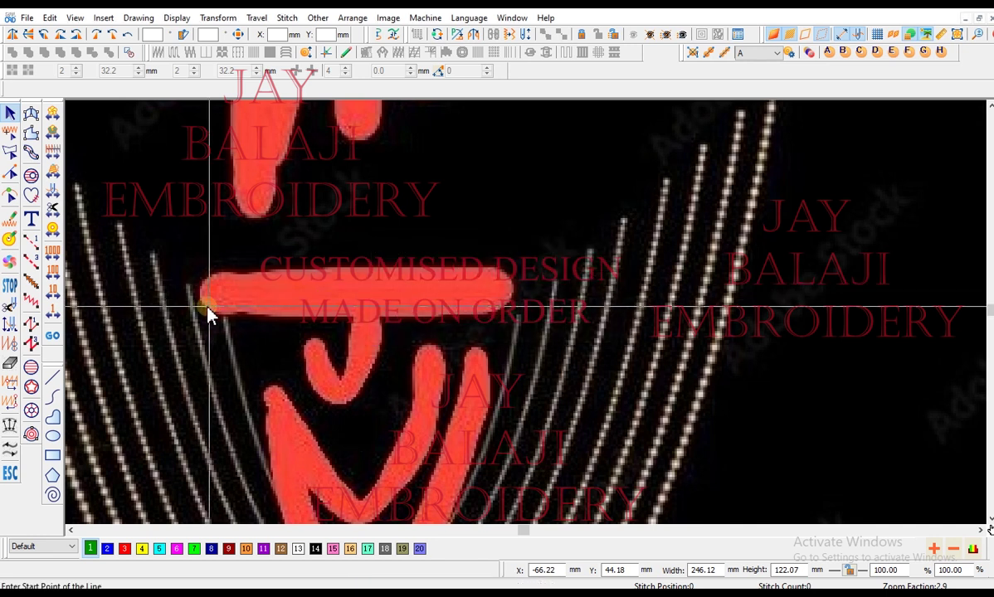
left_click(226, 312)
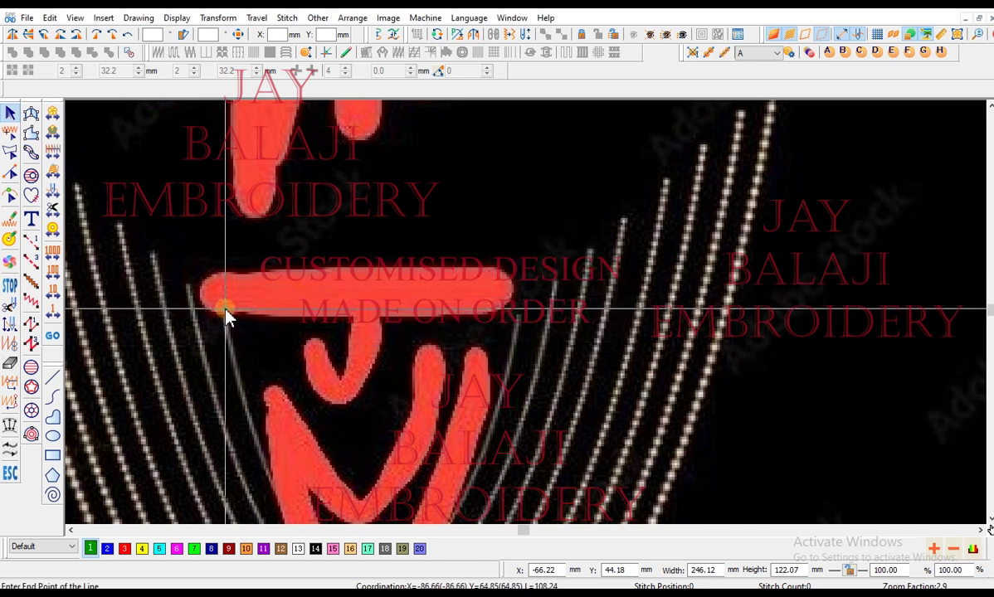
left_click(516, 309)
Move the enlarged reference image up and to the left, and measure the neckline's depth straight down from the red bar
scroll(551, 336, "down", 3)
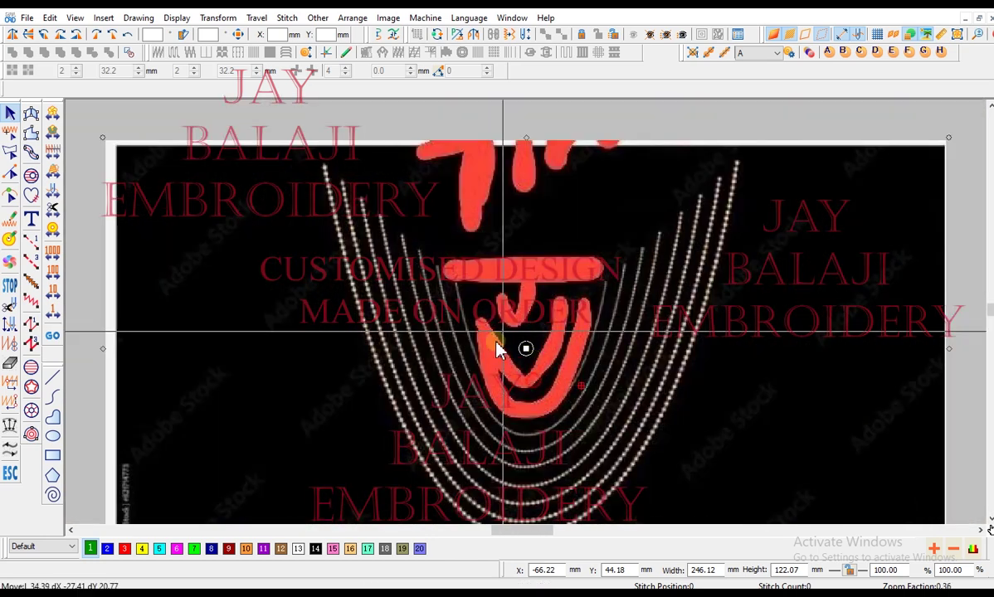
left_click_drag(496, 347, 470, 298)
key("space")
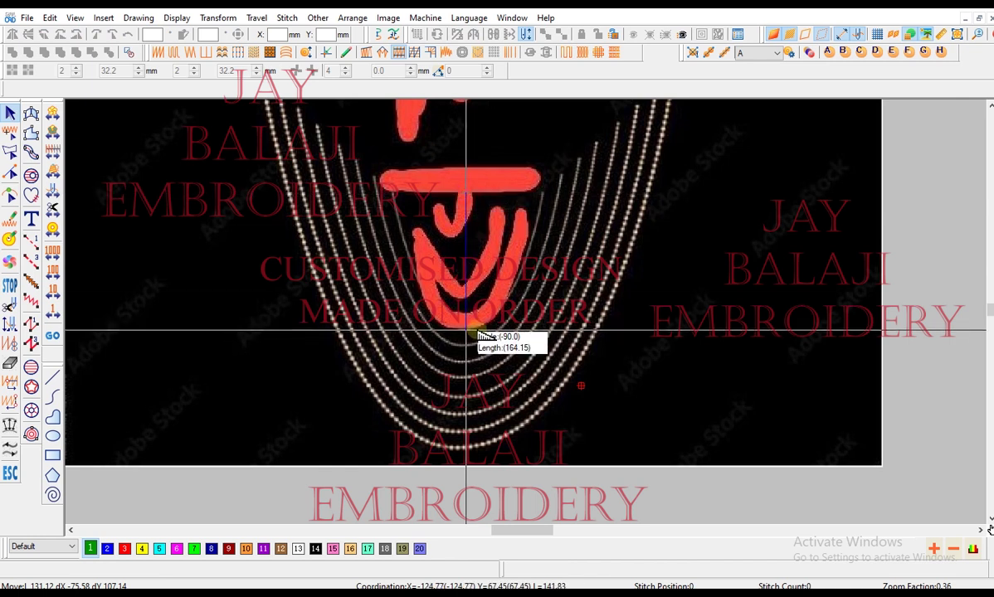
key("Escape")
scroll(473, 314, "up", 1)
scroll(470, 316, "down", 1)
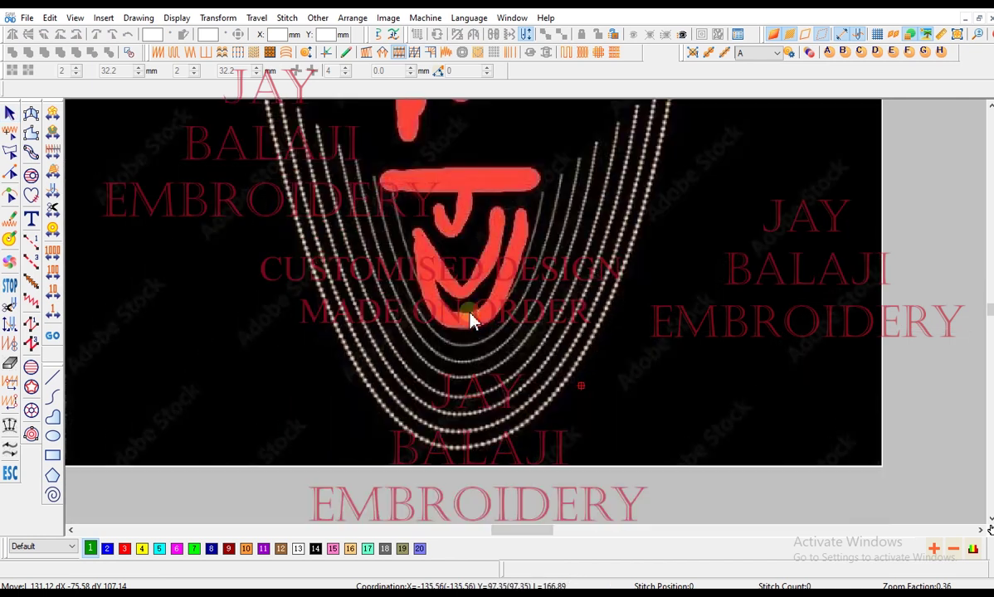
Set the grid spacing to 180 mm horizontally and vertically
left_click(472, 322)
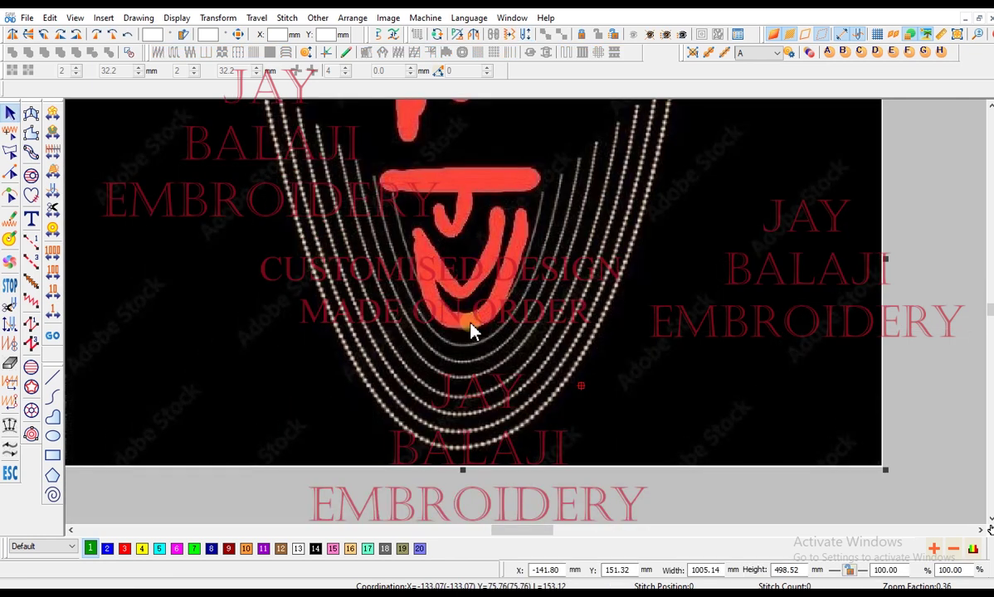
scroll(471, 324, "up", 1)
scroll(472, 324, "up", 1)
scroll(471, 324, "down", 1)
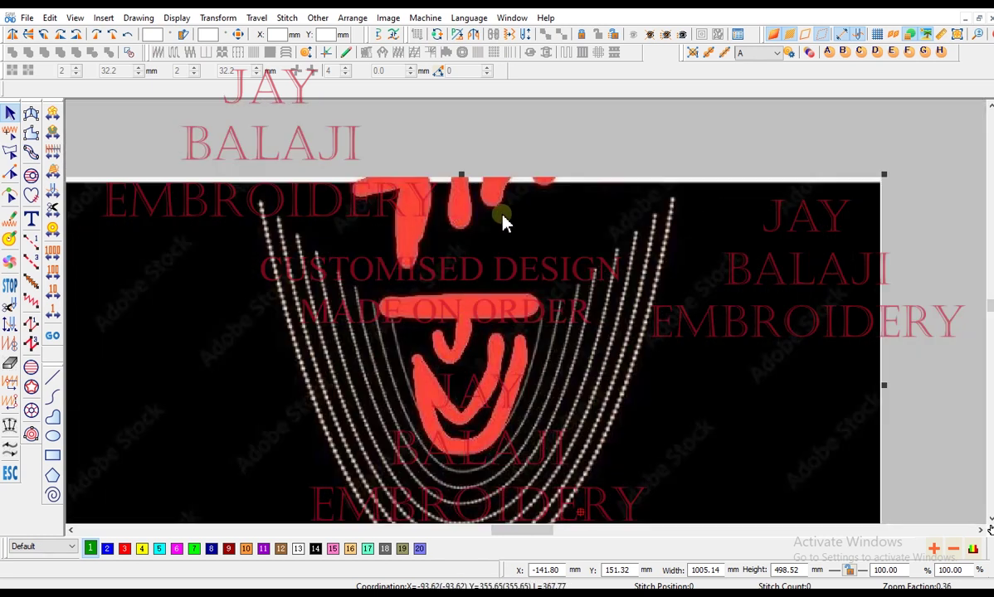
key("v")
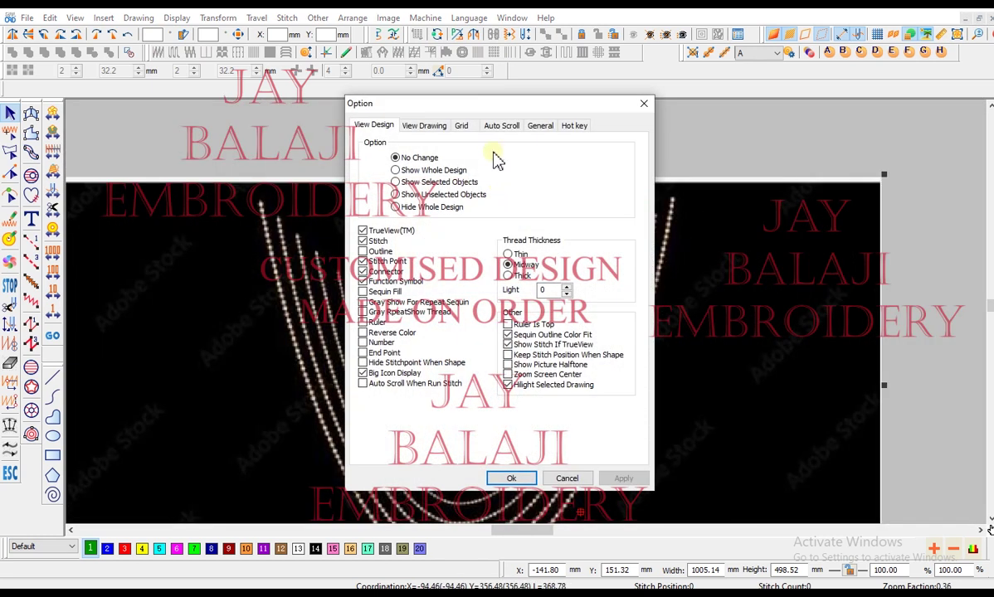
left_click(460, 126)
double_click(459, 214)
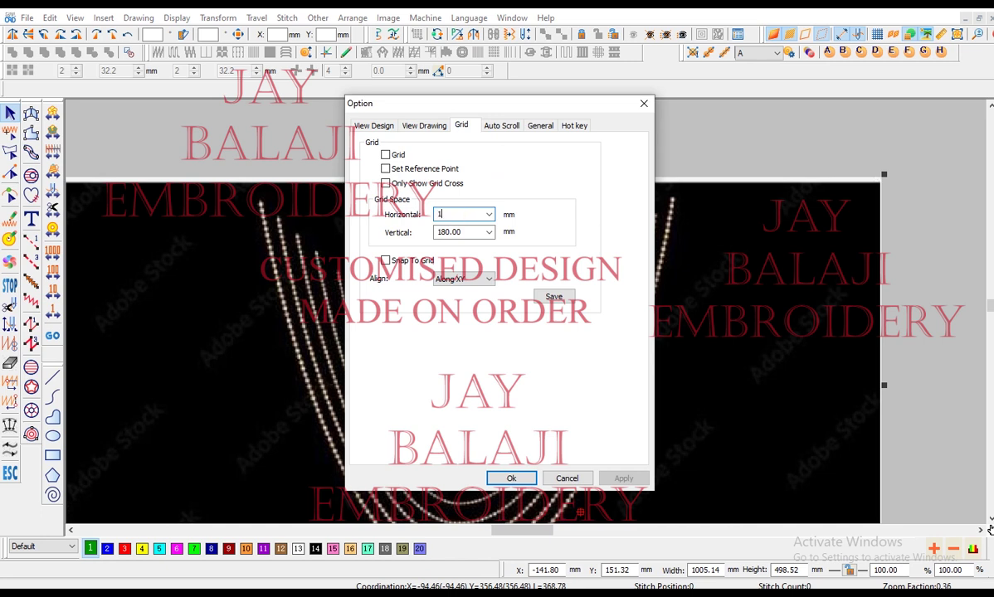
key("Tab")
type("1")
key("Return")
scroll(466, 263, "down", 1)
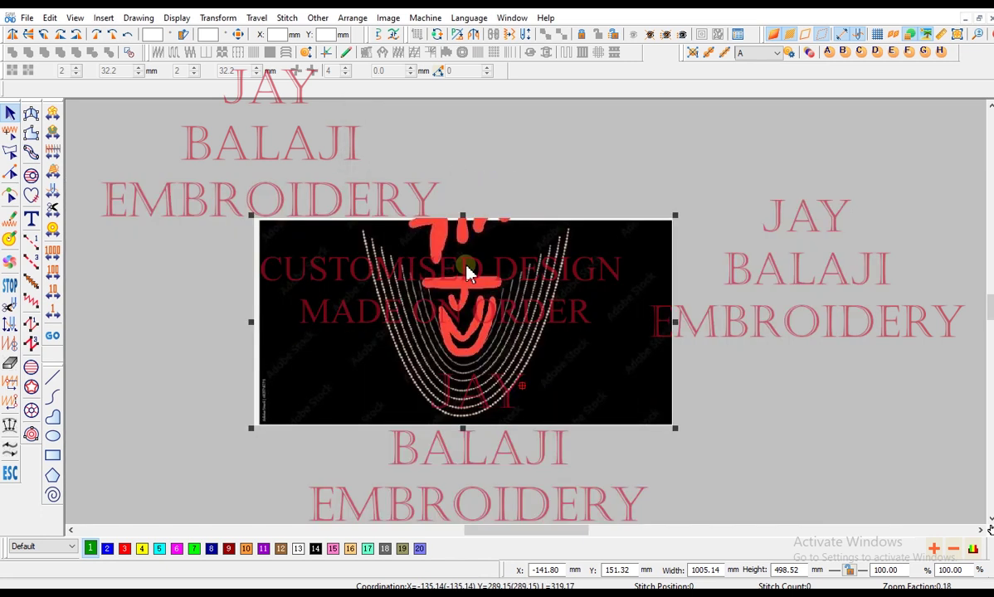
Show the grid and move the reference image so the innermost curve's lowest point sits at the origin
left_click_drag(510, 370, 575, 385)
scroll(575, 384, "up", 1)
scroll(530, 356, "up", 1)
scroll(502, 328, "up", 1)
left_click_drag(491, 318, 465, 338)
scroll(464, 339, "down", 1)
scroll(465, 346, "up", 2)
scroll(463, 345, "down", 2)
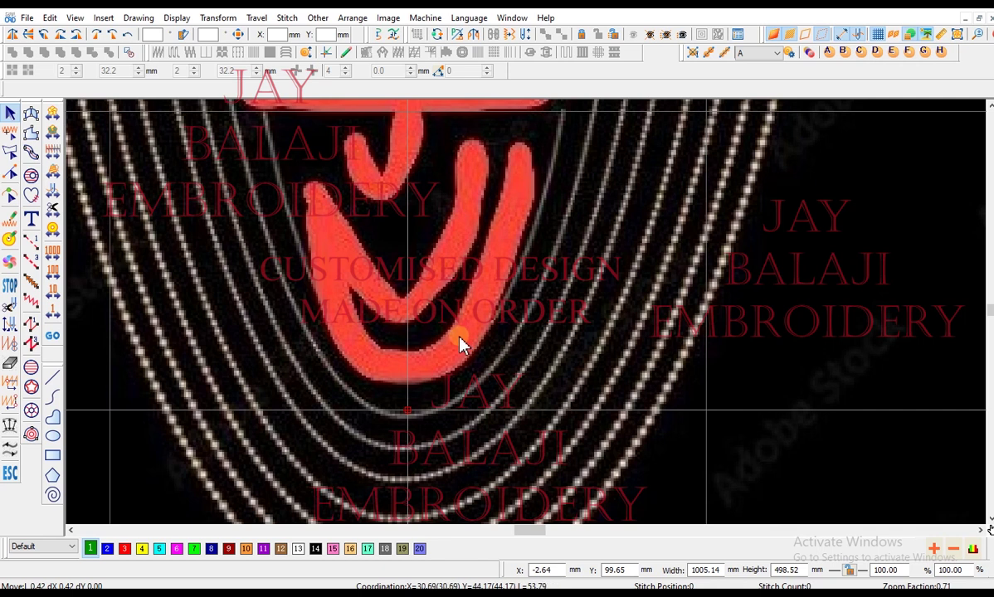
Measure the innermost curve's depth from the origin up to the bar and the width between its upper ends
key("m")
left_click(405, 418)
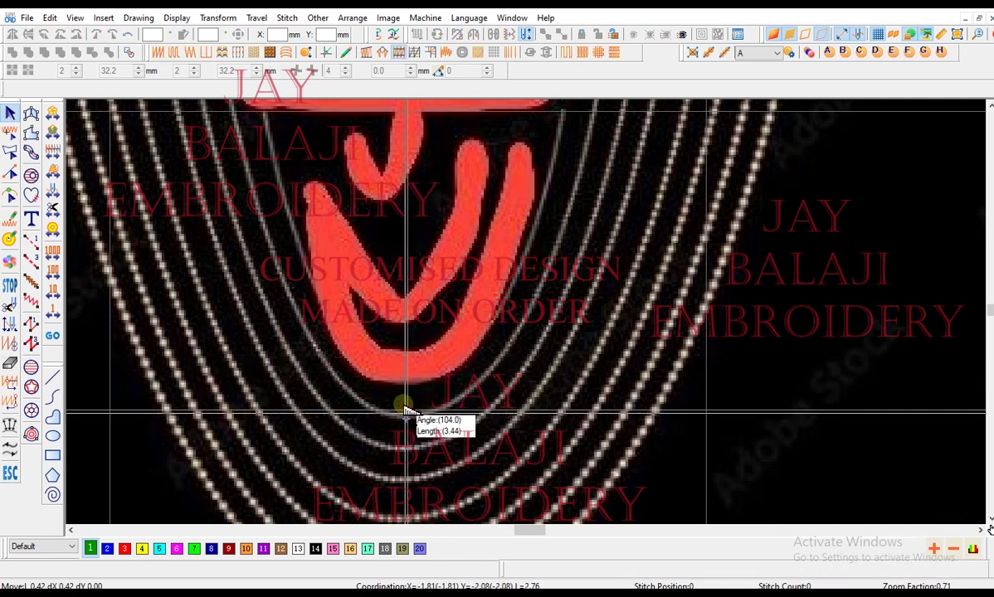
left_click_drag(407, 411, 408, 371)
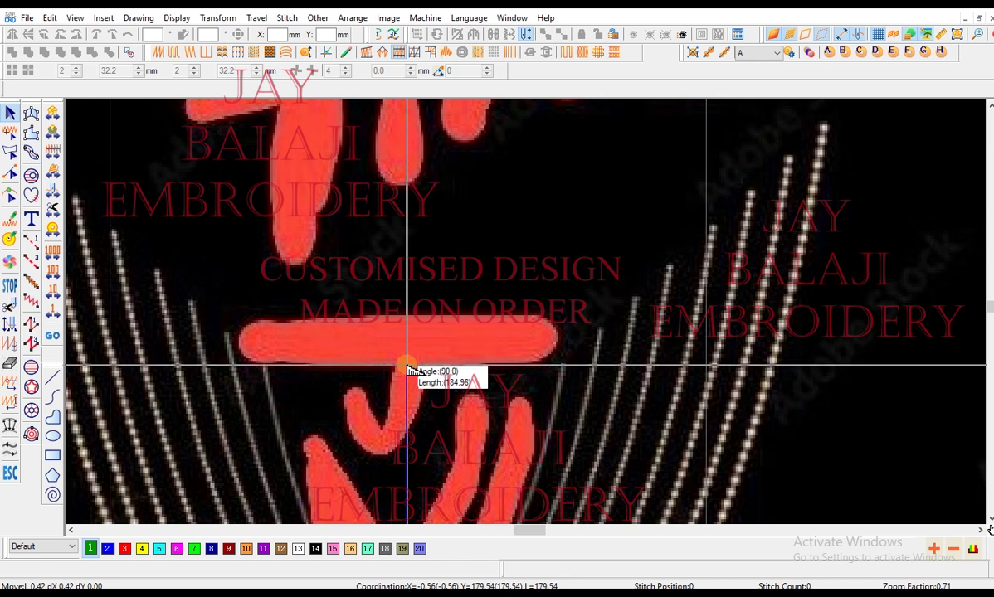
left_click_drag(408, 371, 564, 366)
left_click(564, 366)
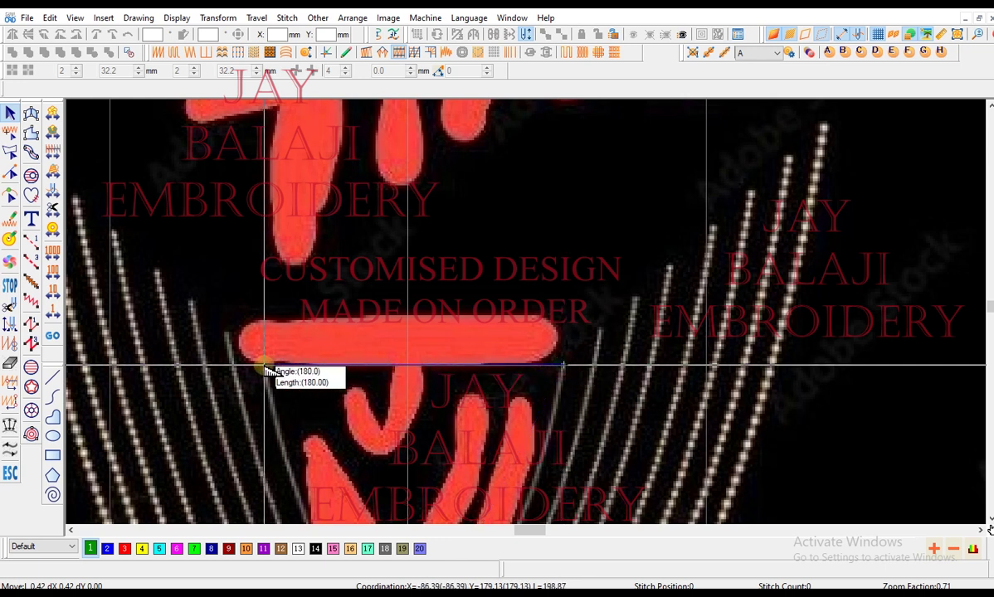
key("Escape")
scroll(495, 370, "down", 1)
left_click(492, 364)
scroll(491, 364, "down", 1)
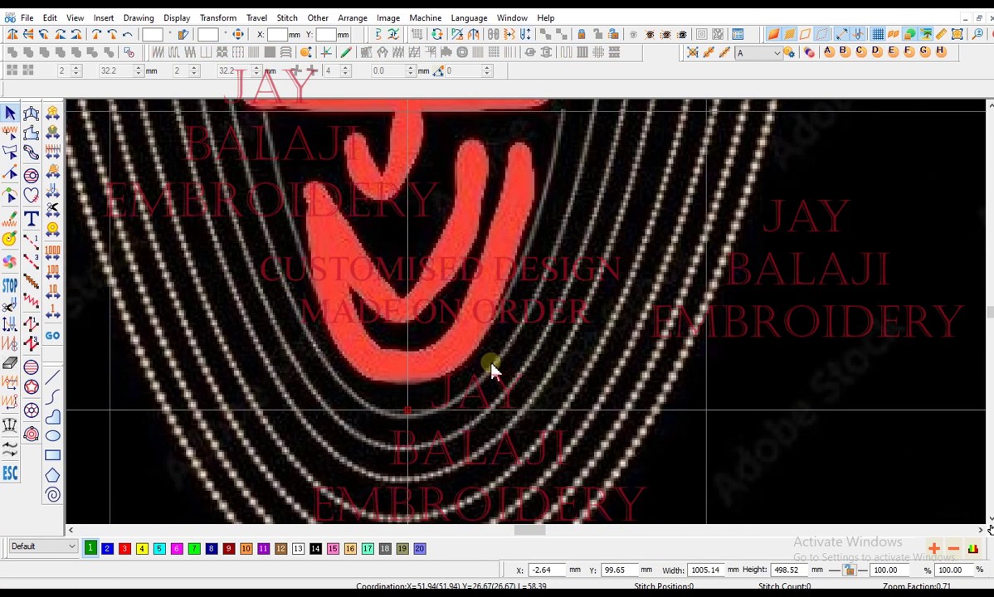
scroll(493, 368, "down", 2)
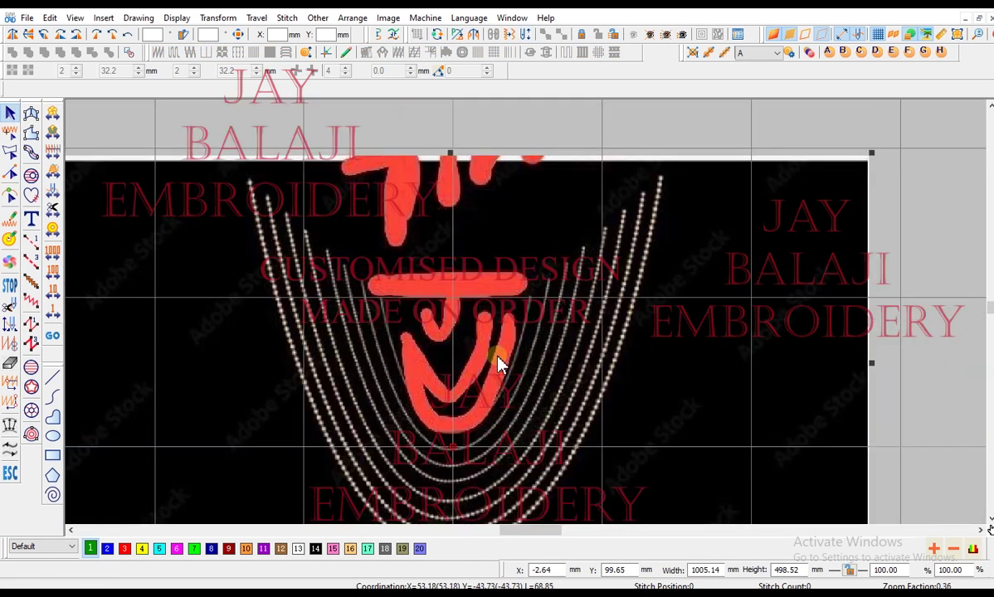
key("Escape")
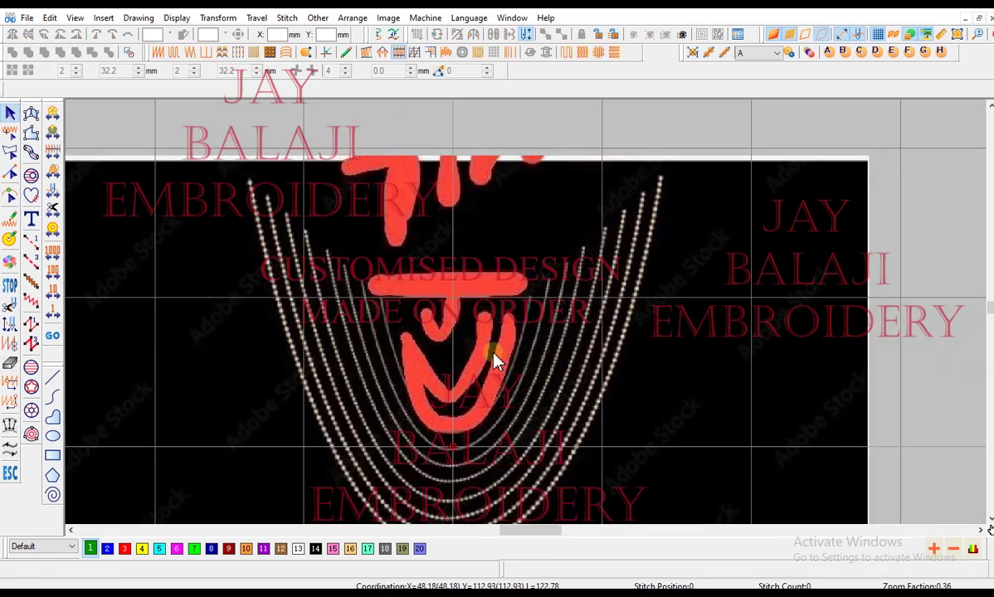
left_click(493, 354)
scroll(491, 355, "up", 2)
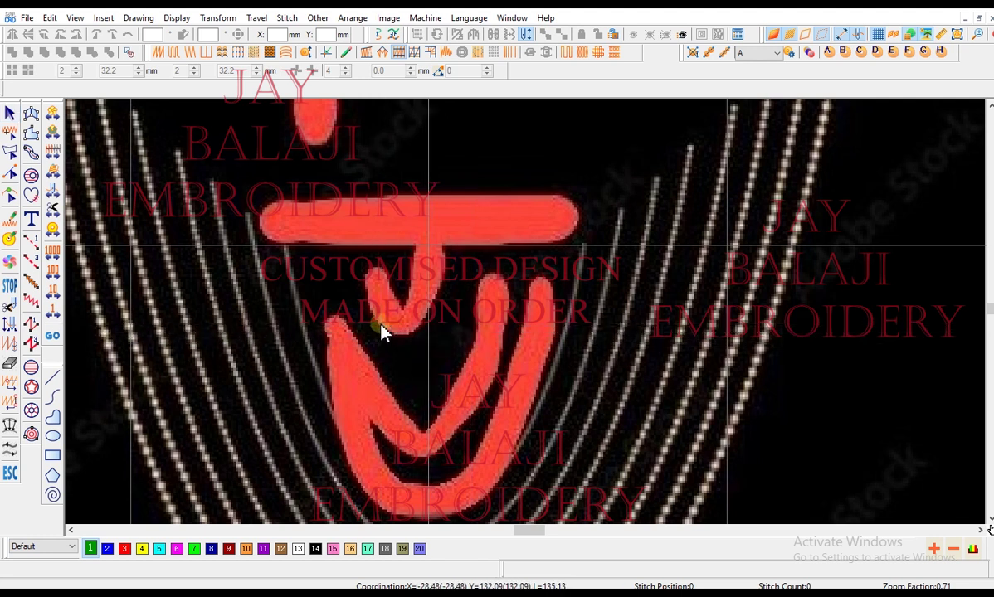
key("space")
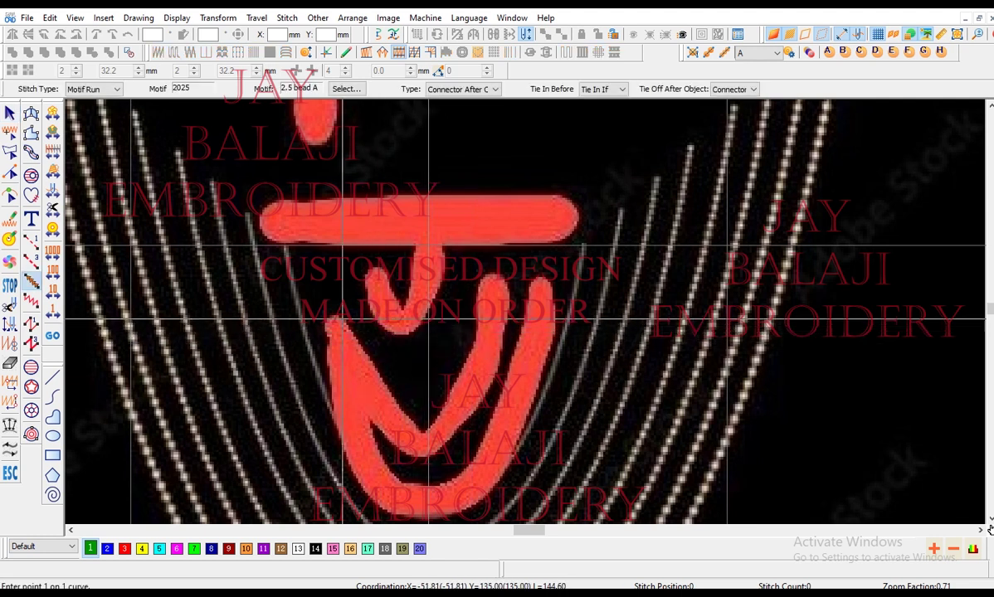
left_click(284, 244)
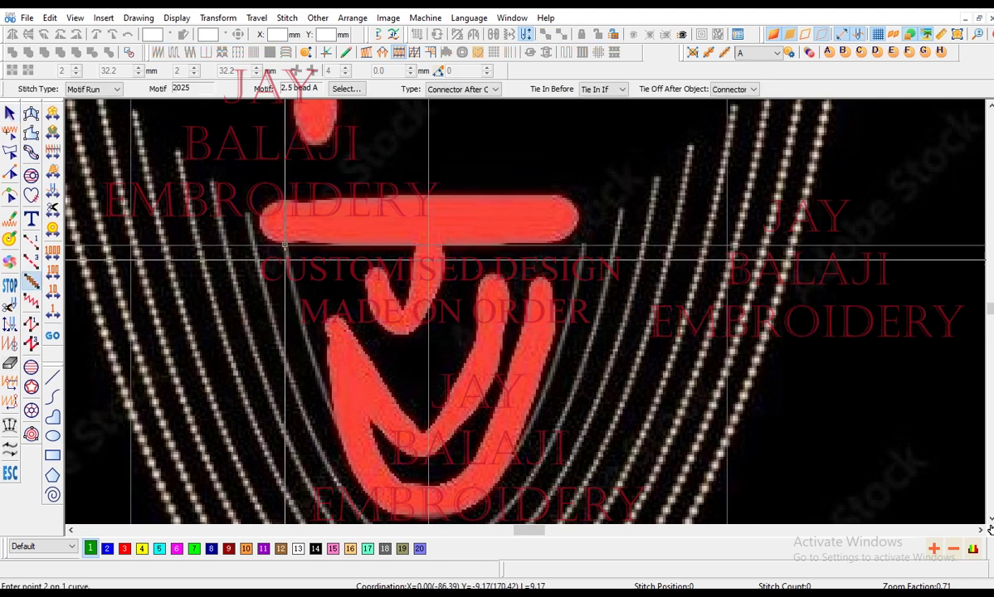
left_click(299, 332)
scroll(301, 333, "down", 2)
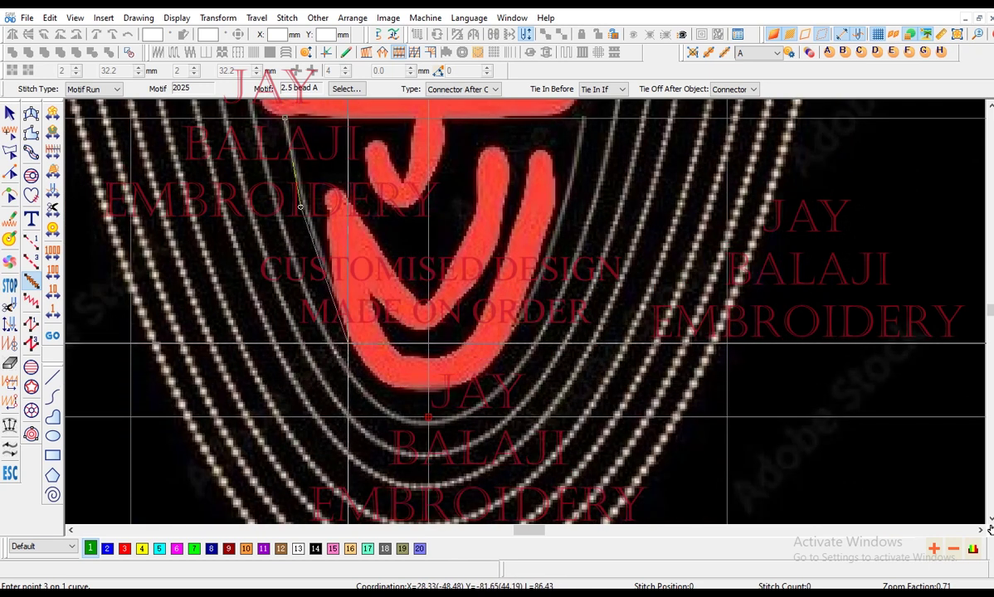
left_click(347, 342)
scroll(368, 380, "up", 2)
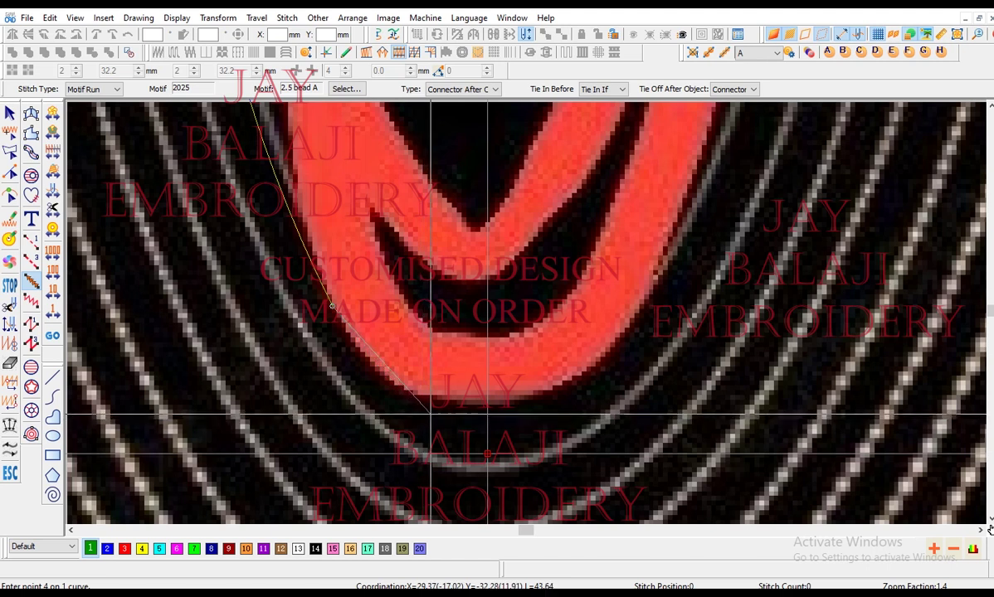
scroll(430, 413, "down", 2)
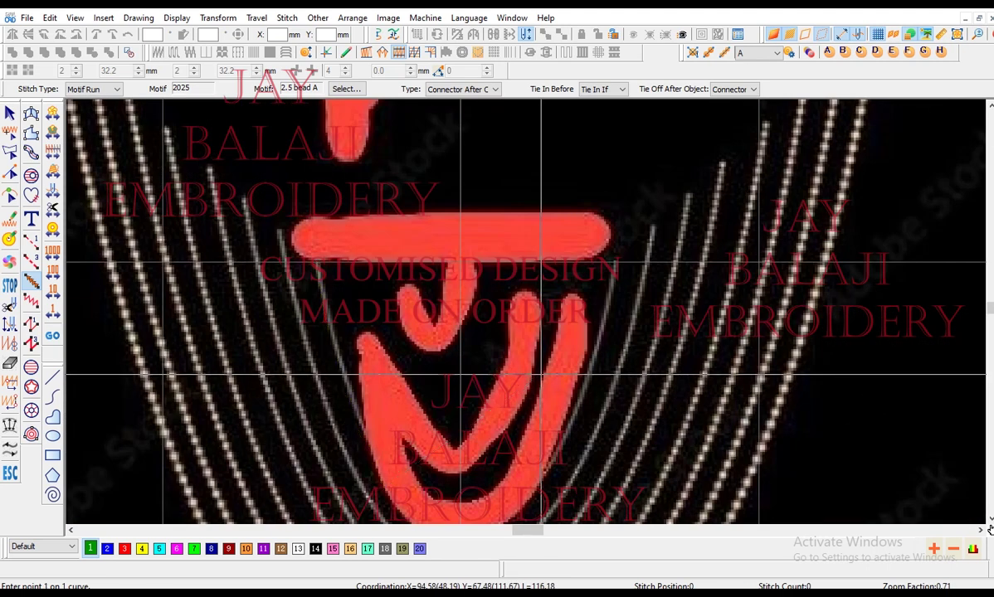
key("Escape")
scroll(523, 379, "down", 3)
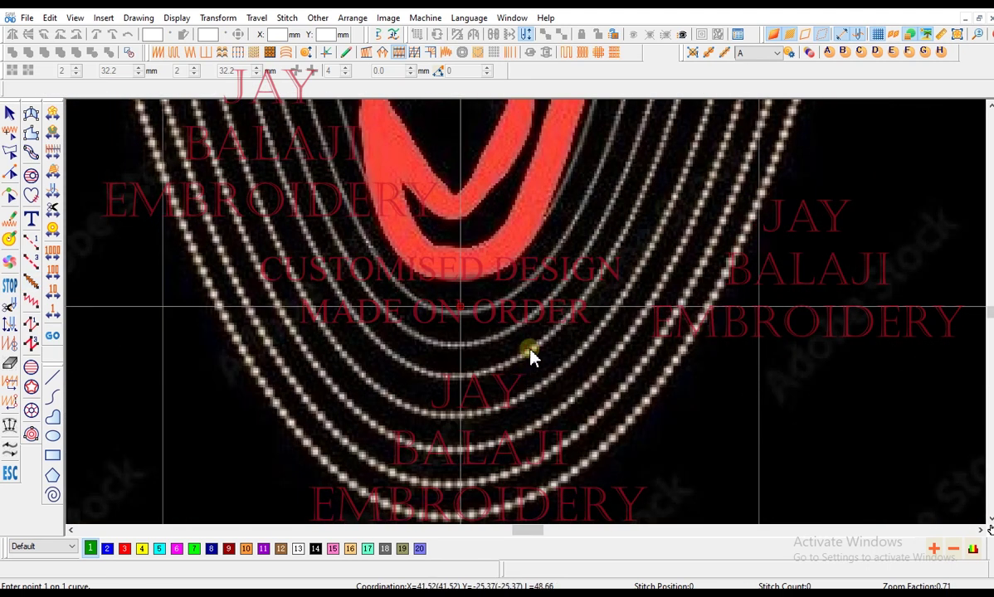
key("Escape")
Move the reference image straight down about 16 mm so the red U shape's lowest edge sits on the origin
left_click_drag(534, 336, 531, 346)
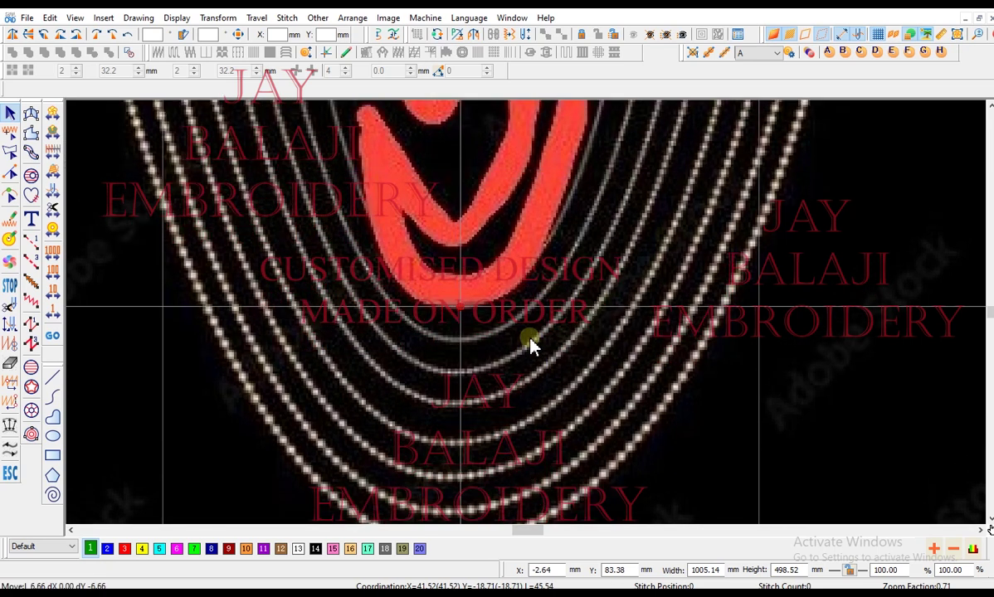
scroll(531, 346, "up", 3)
scroll(531, 346, "down", 2)
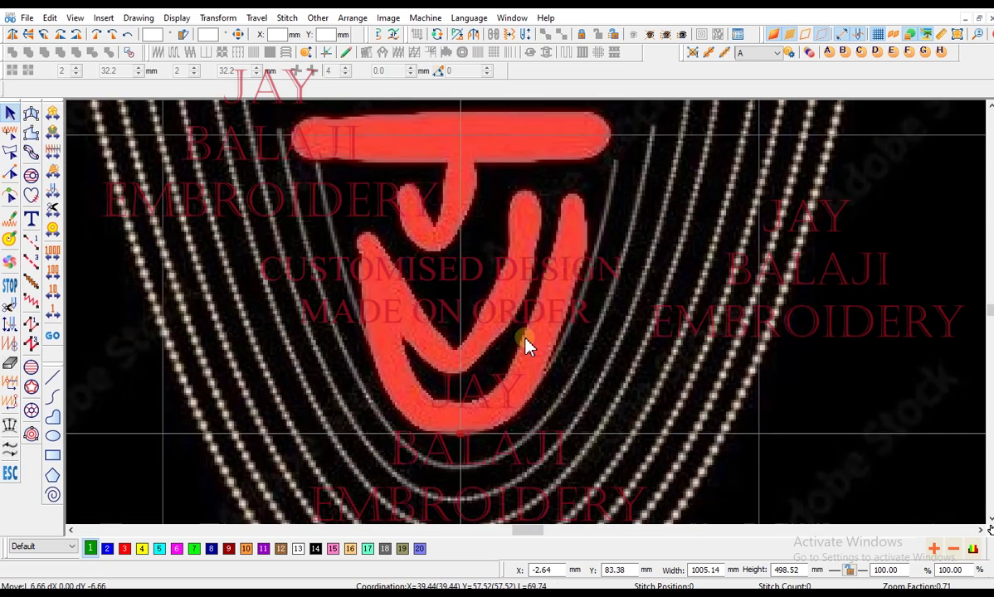
scroll(526, 345, "up", 2)
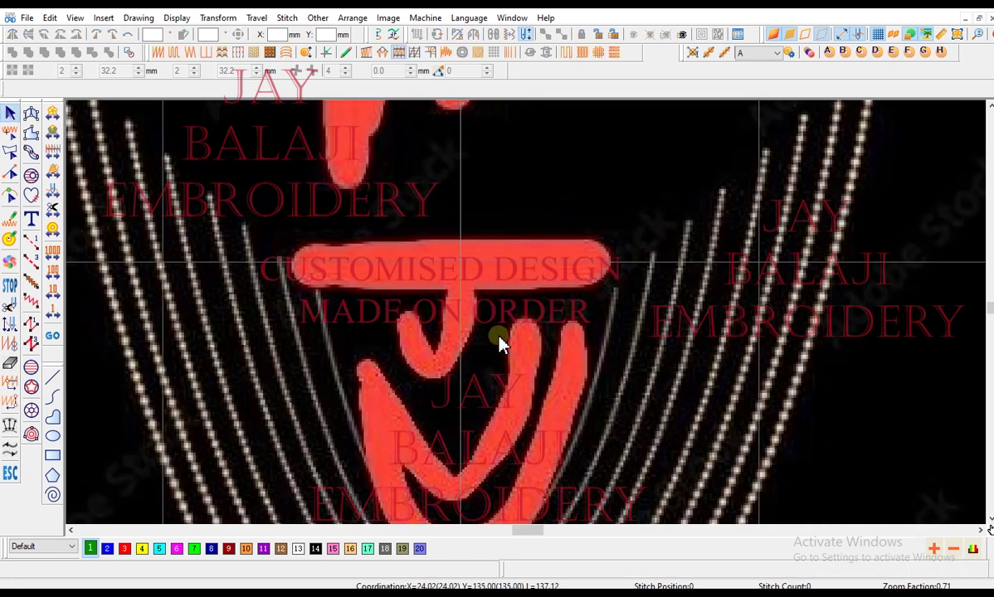
Digitize the left half of the neckline as a Motif Run with the 2.5 bead A motif, from the upper grid line to the origin
left_click(32, 282)
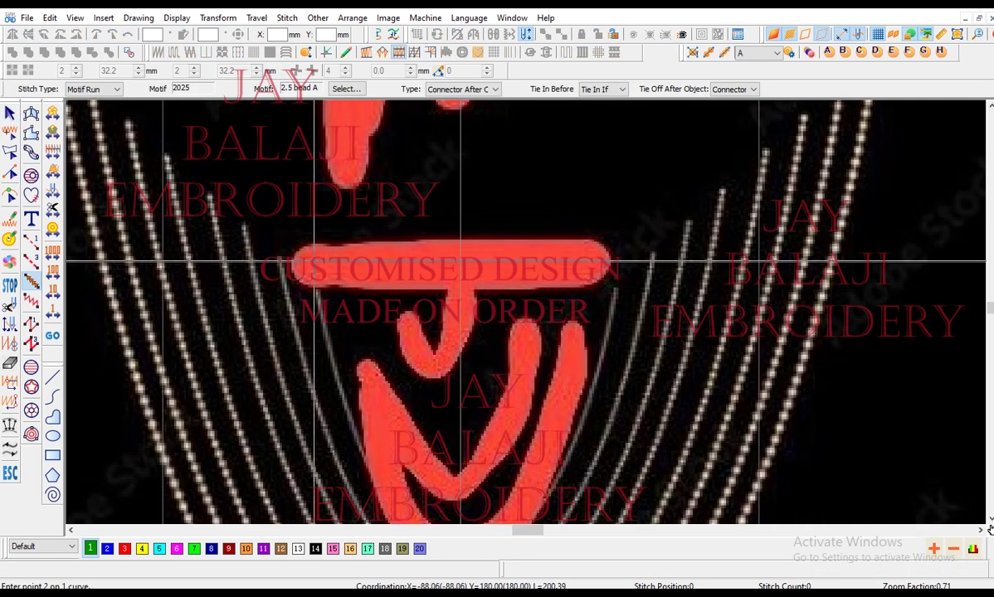
left_click(313, 260)
scroll(300, 418, "up", 2)
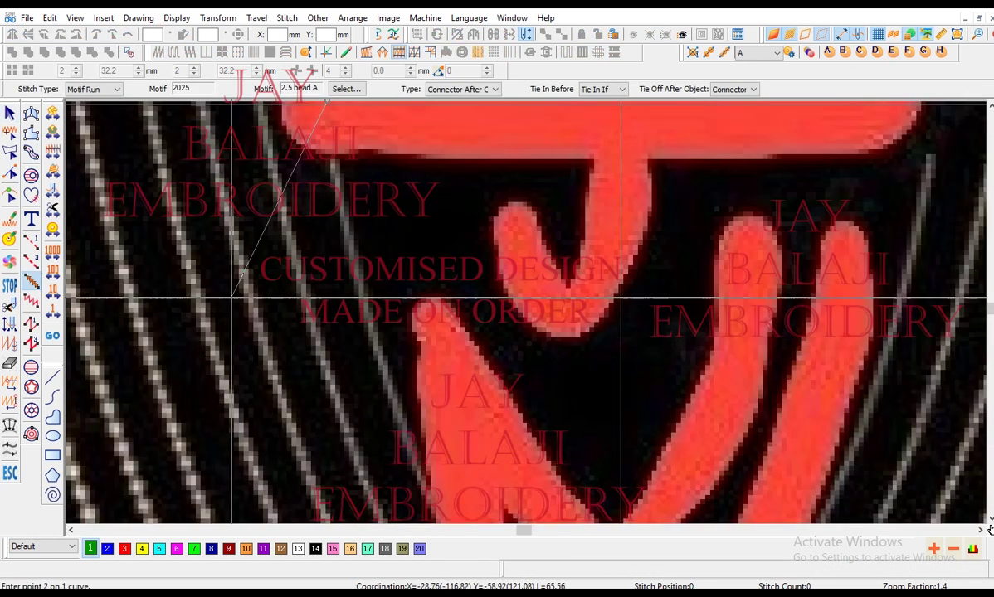
left_click(348, 265)
left_click(399, 438)
scroll(423, 448, "down", 3)
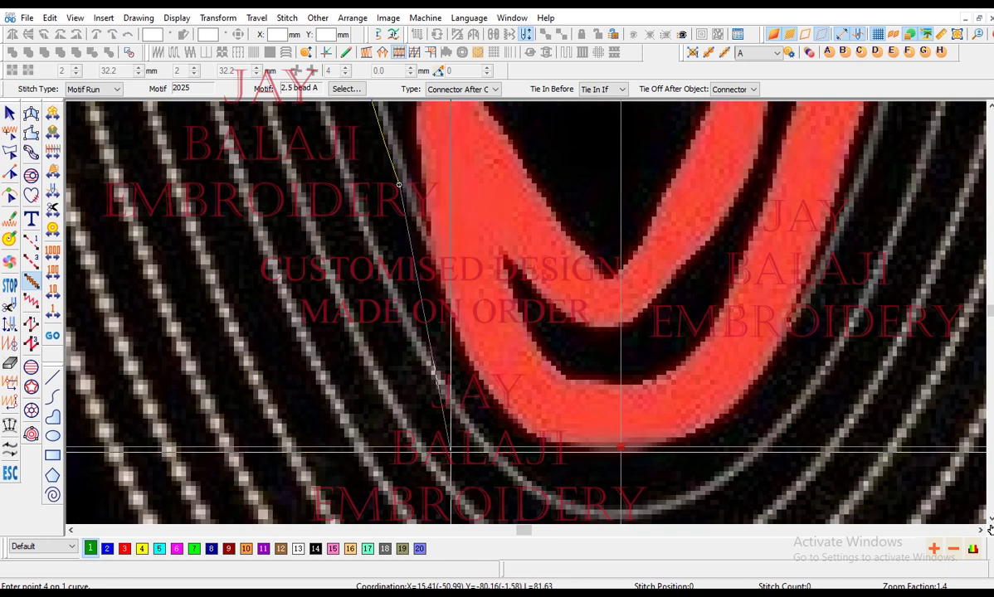
left_click(479, 366)
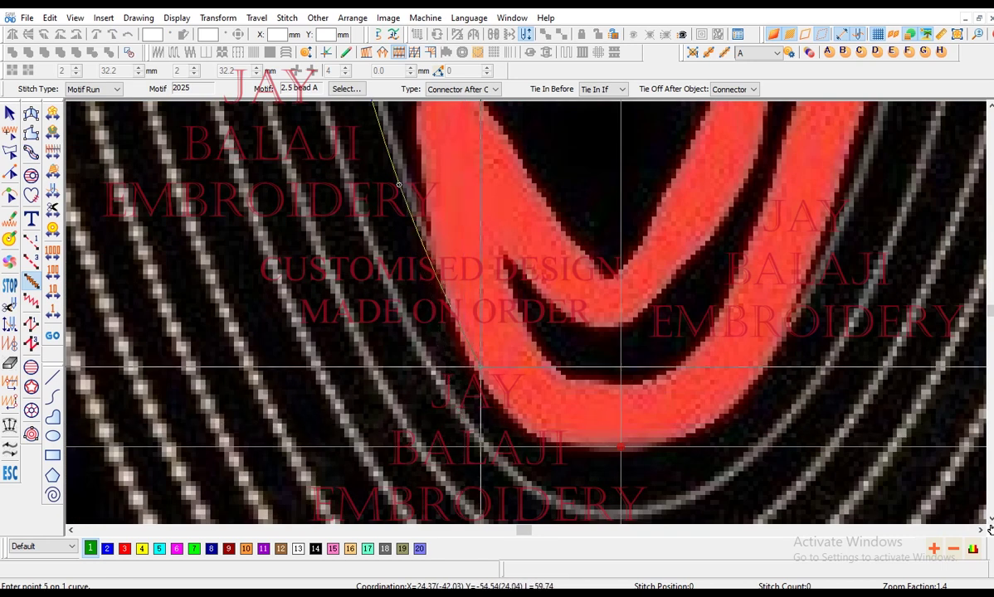
right_click(619, 446)
key("Return")
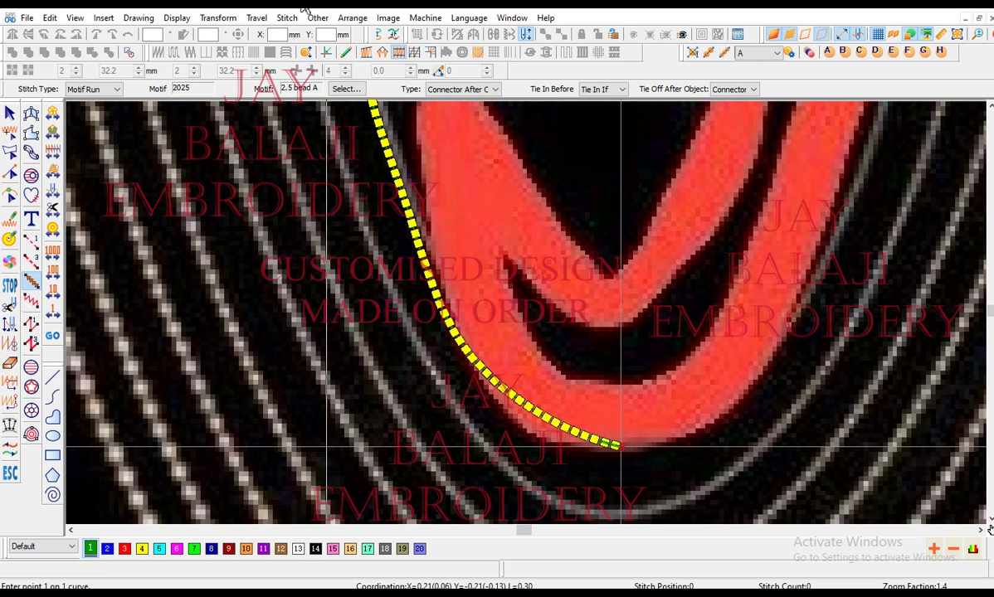
Hide the reference image and nudge the second node from the top of the digitized curve slightly inward
key("h")
scroll(477, 381, "up", 1)
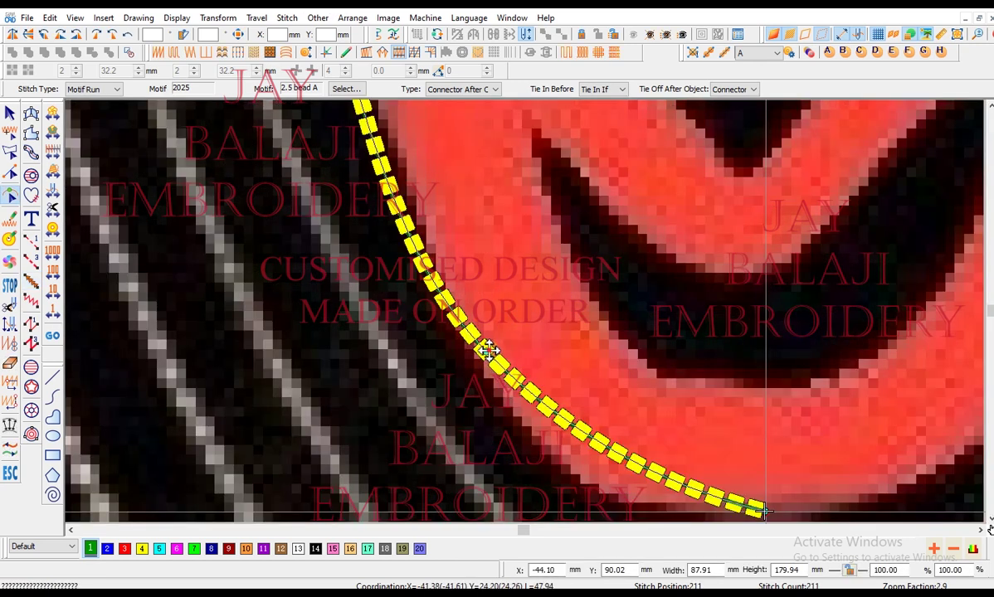
scroll(504, 357, "down", 3)
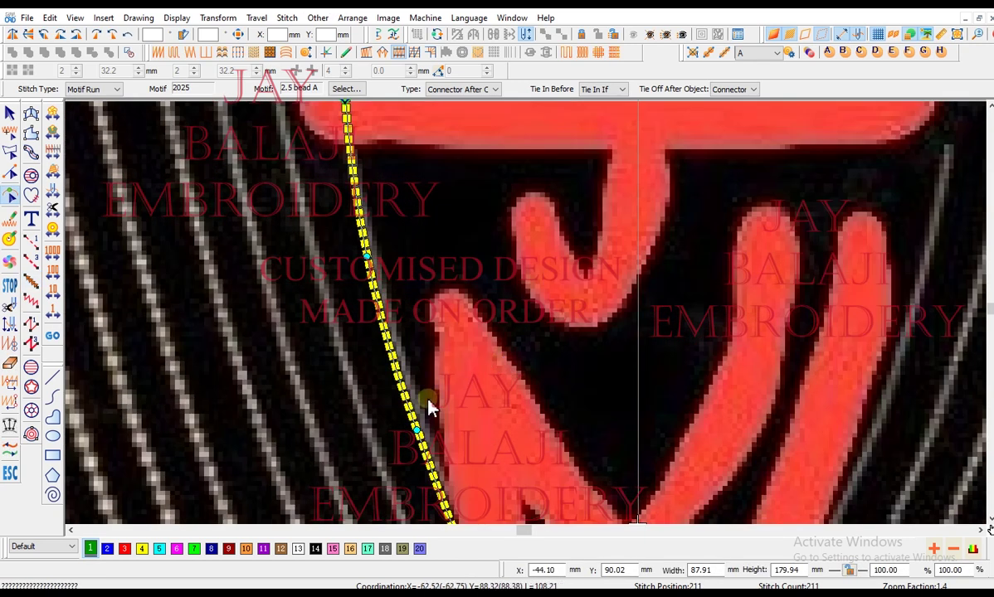
scroll(429, 385, "down", 1)
key("d")
scroll(446, 344, "down", 1)
key("d")
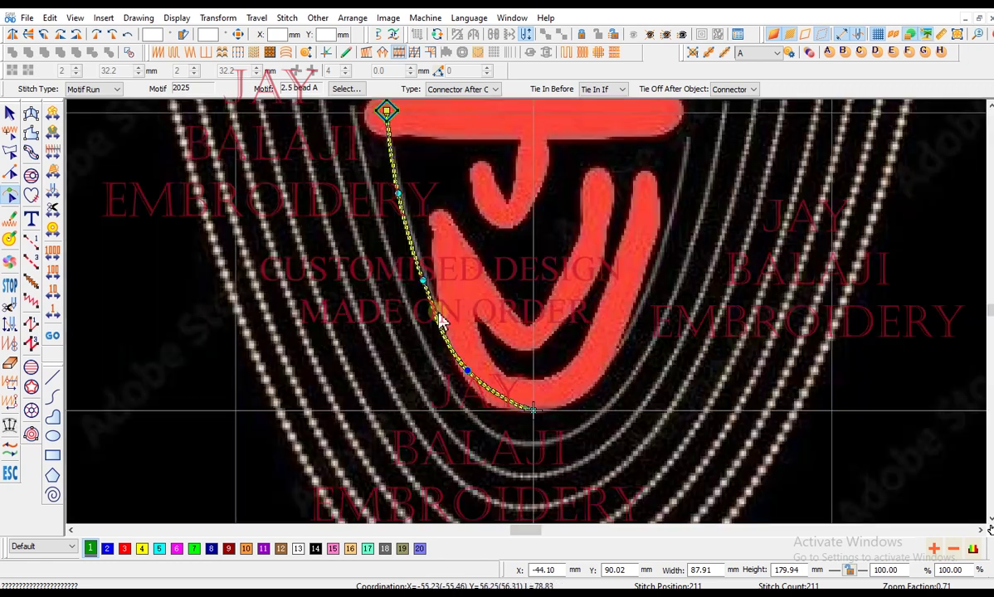
key("d")
scroll(422, 313, "up", 3)
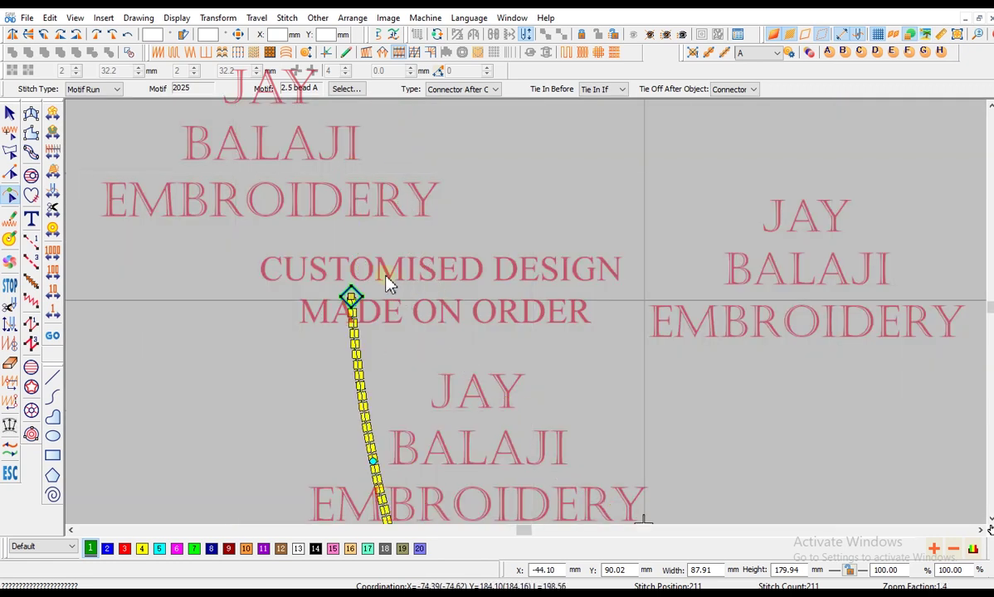
left_click(376, 461)
Change the curve's motif to 3 mm E from the 2025 group and set the sequin type to E
double_click(399, 471)
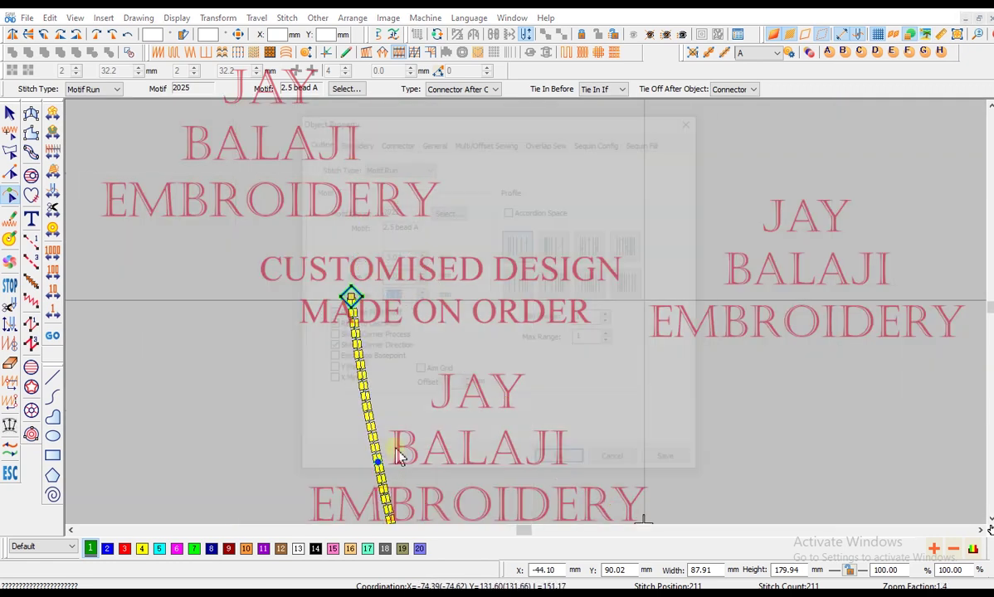
left_click(428, 210)
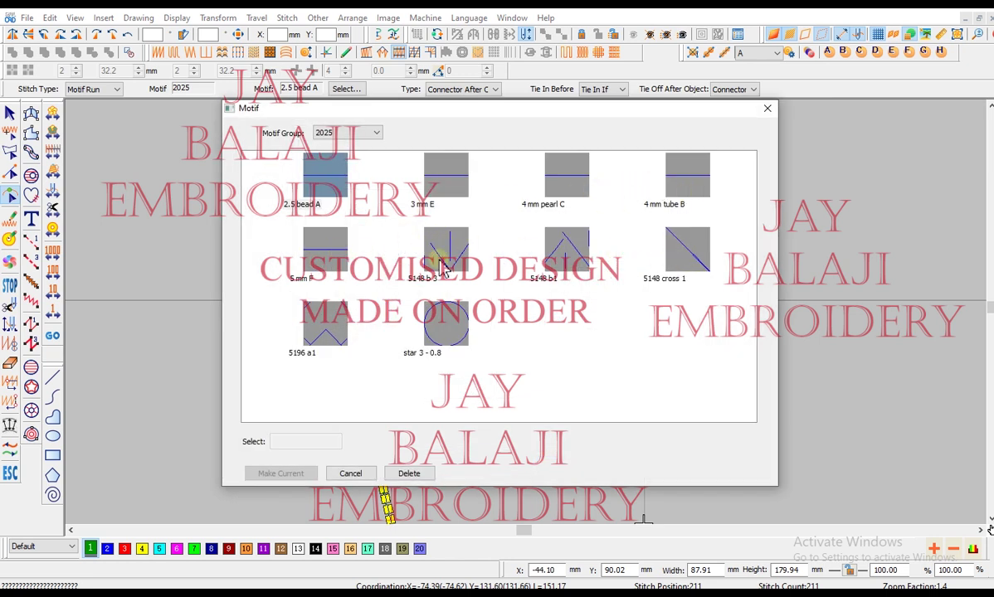
left_click(322, 249)
left_click(444, 192)
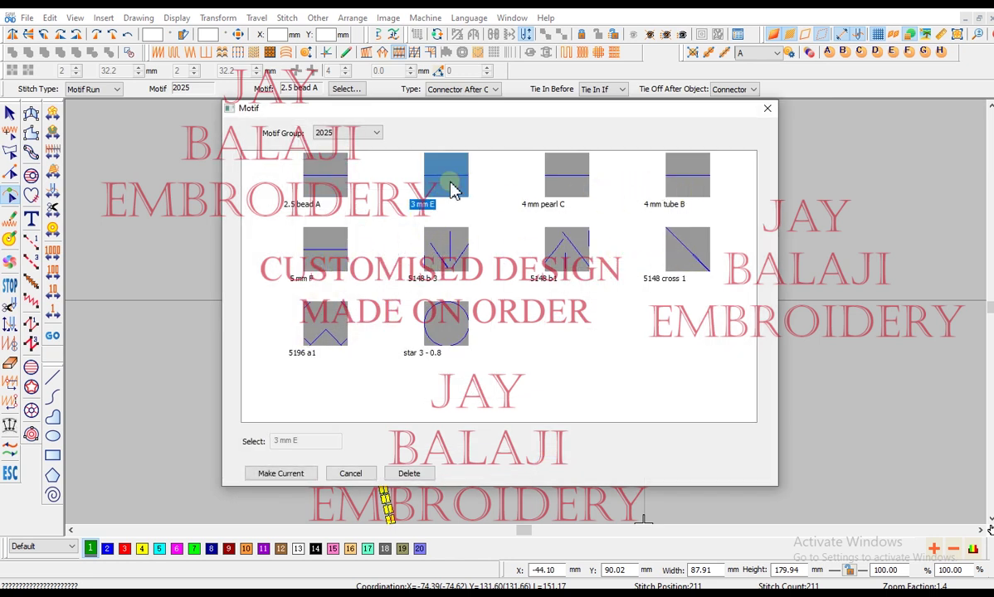
left_click(267, 478)
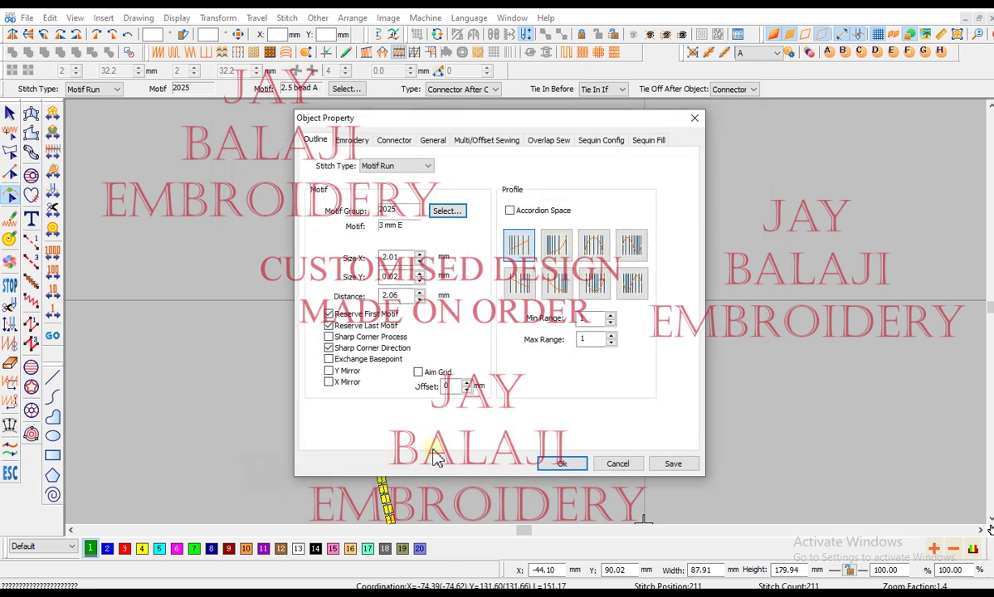
left_click(565, 464)
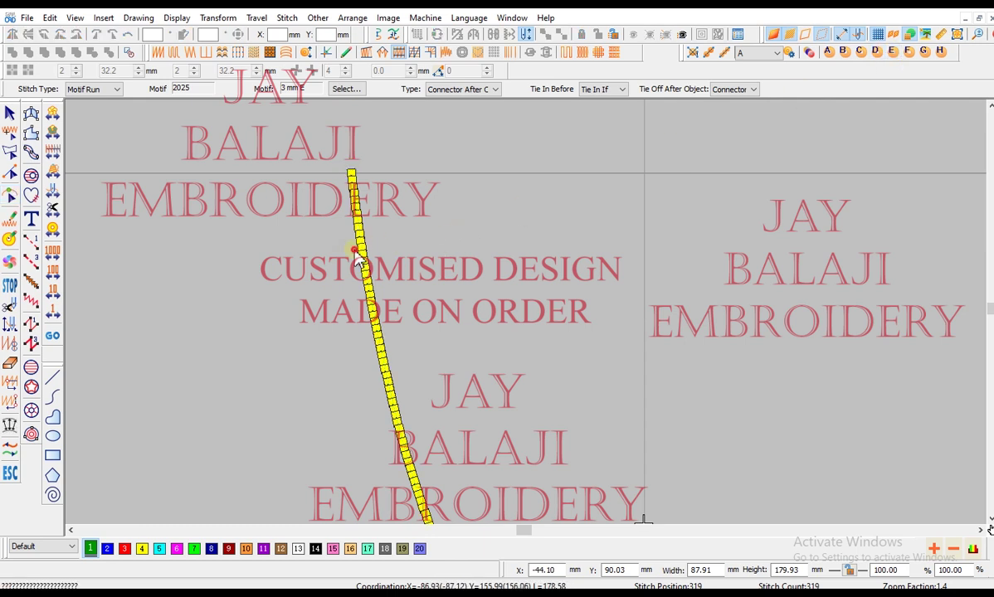
key("Escape")
left_click(892, 51)
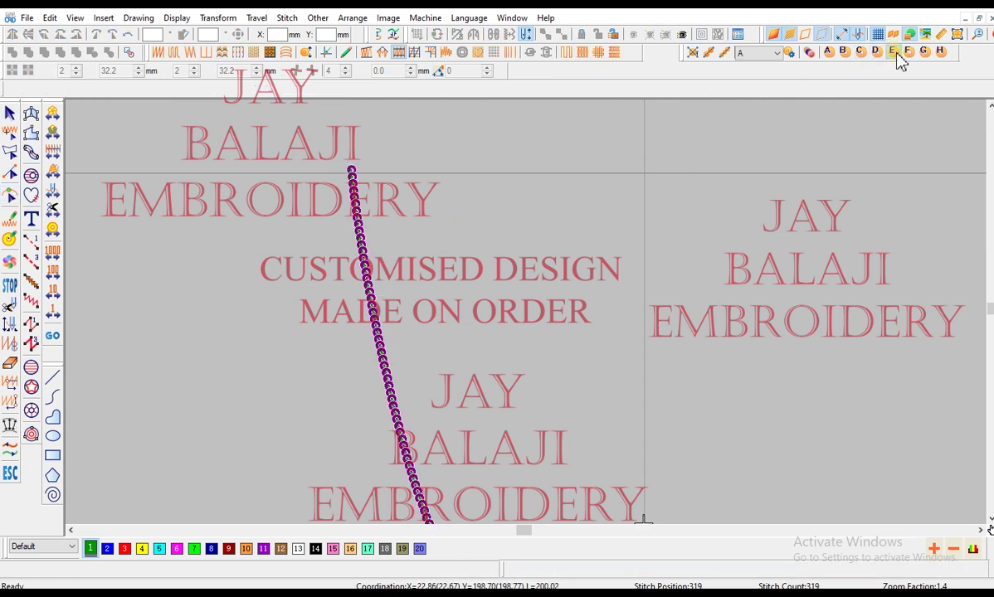
Reshape the curve by shifting its third node from the top slightly outward
double_click(369, 260)
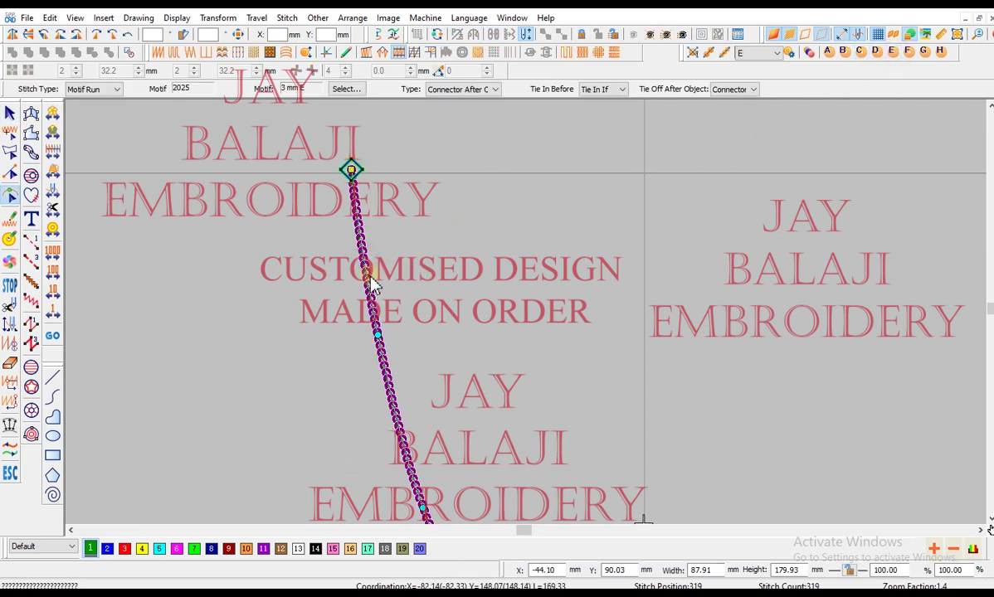
left_click_drag(367, 275, 377, 272)
key("ctrl+z")
scroll(487, 297, "down", 2)
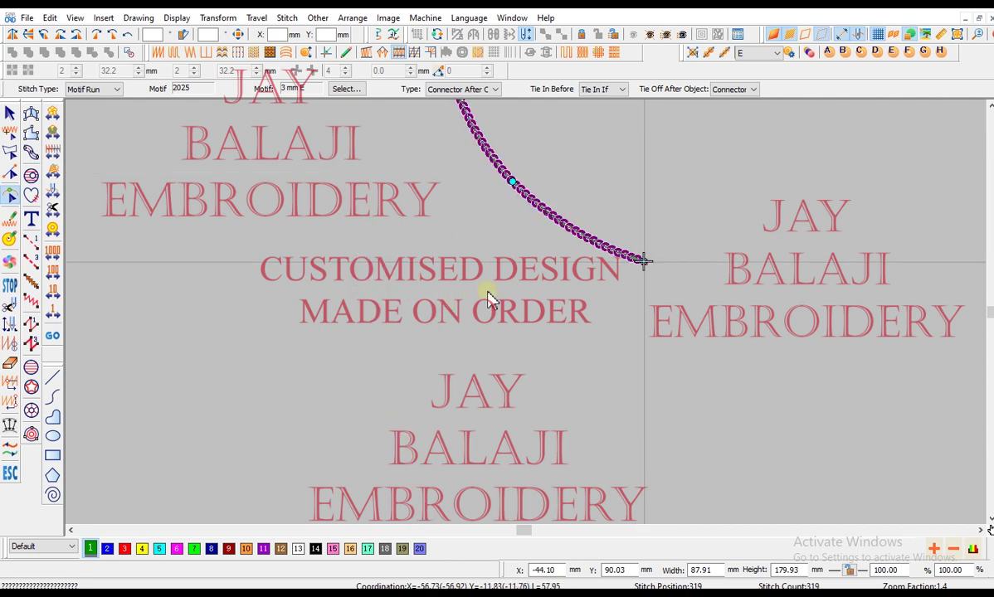
scroll(495, 282, "up", 1)
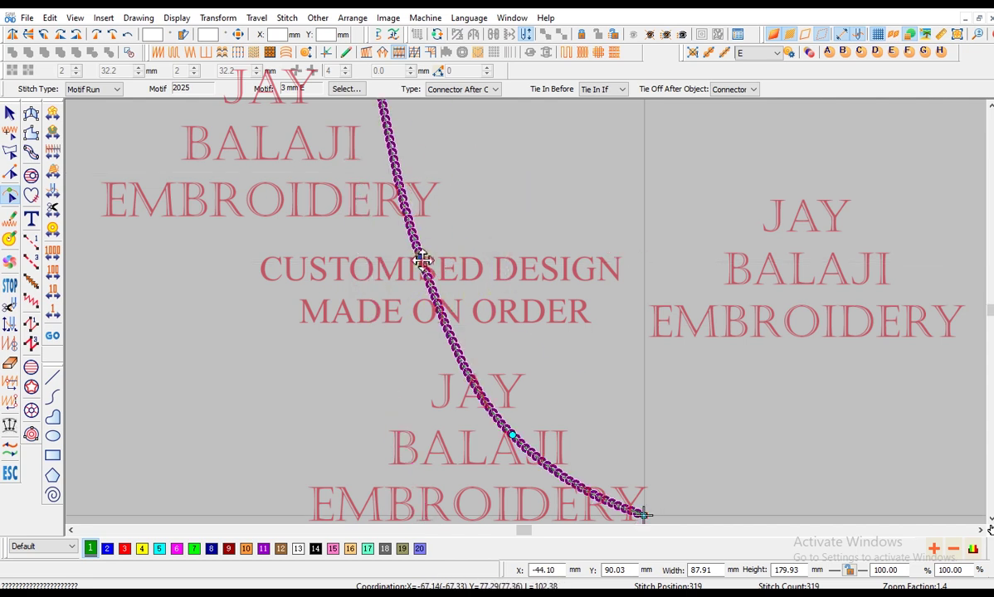
scroll(481, 274, "down", 2)
scroll(507, 288, "up", 1)
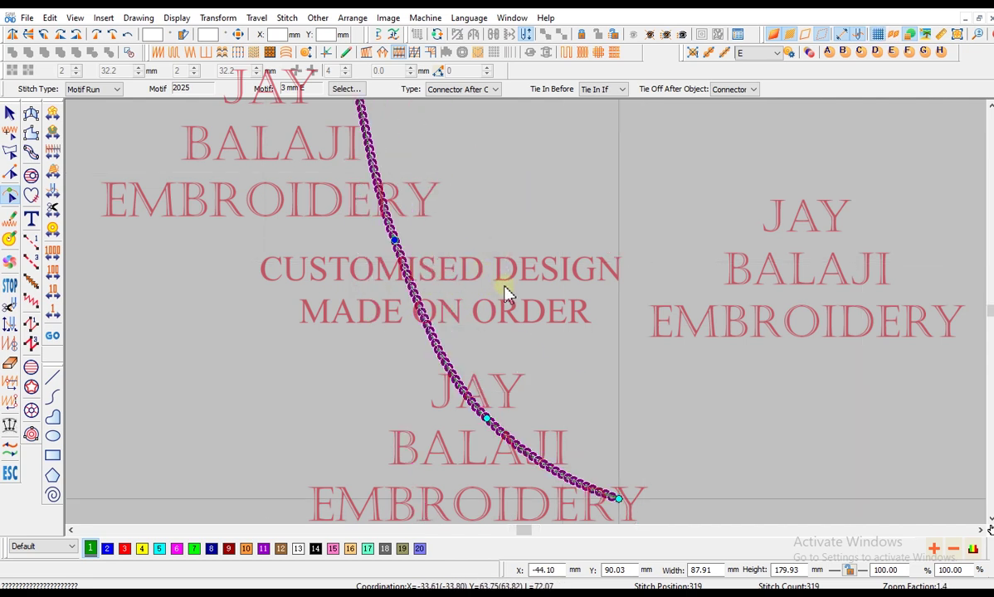
Move the curve's second and third nodes from the top slightly further outward to smooth its upper half
key("period")
left_click(502, 263)
scroll(449, 278, "down", 1)
left_click_drag(459, 301, 378, 331)
left_click_drag(436, 191, 346, 241)
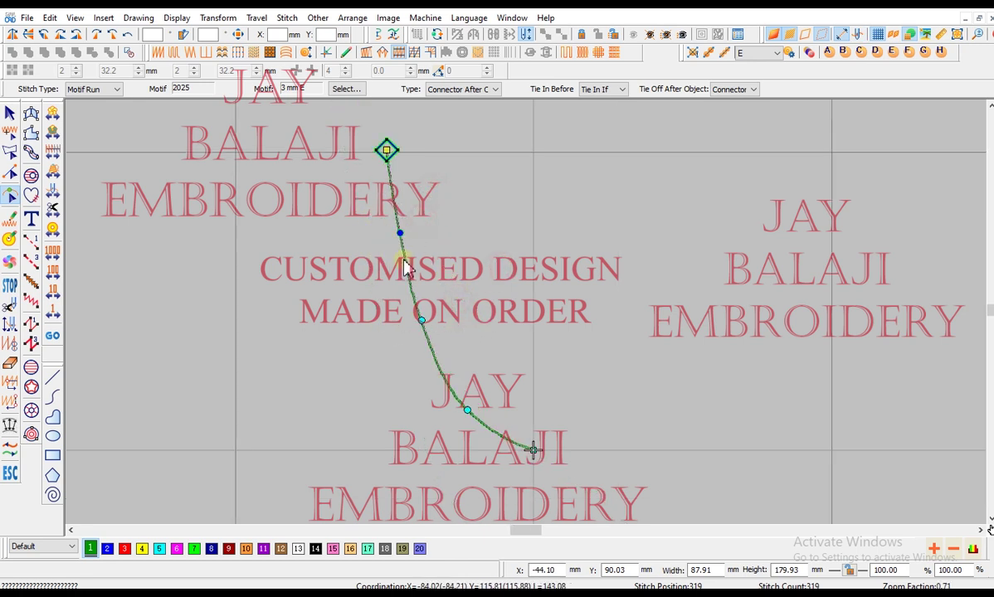
left_click(421, 321)
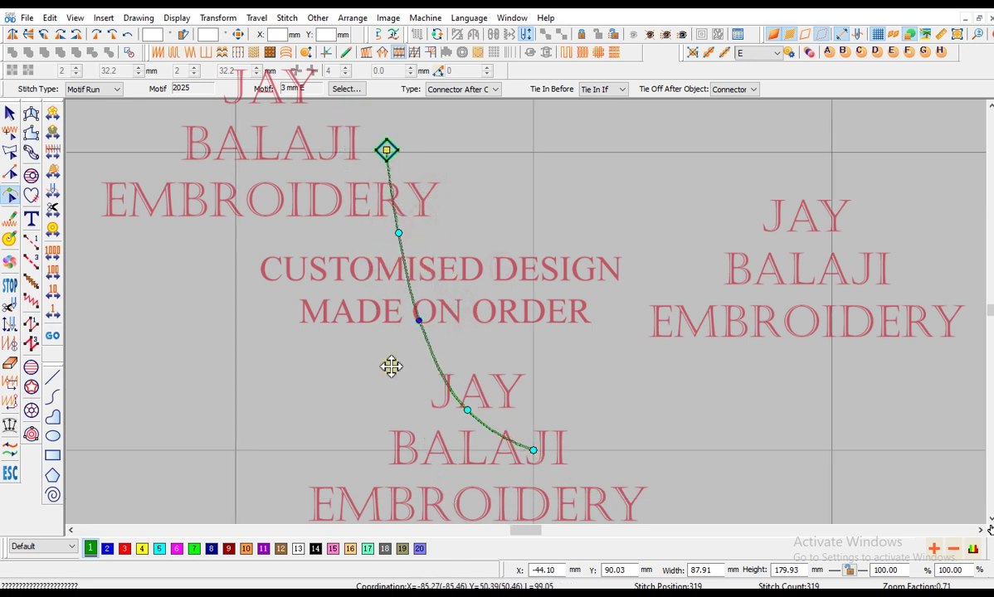
left_click(398, 233)
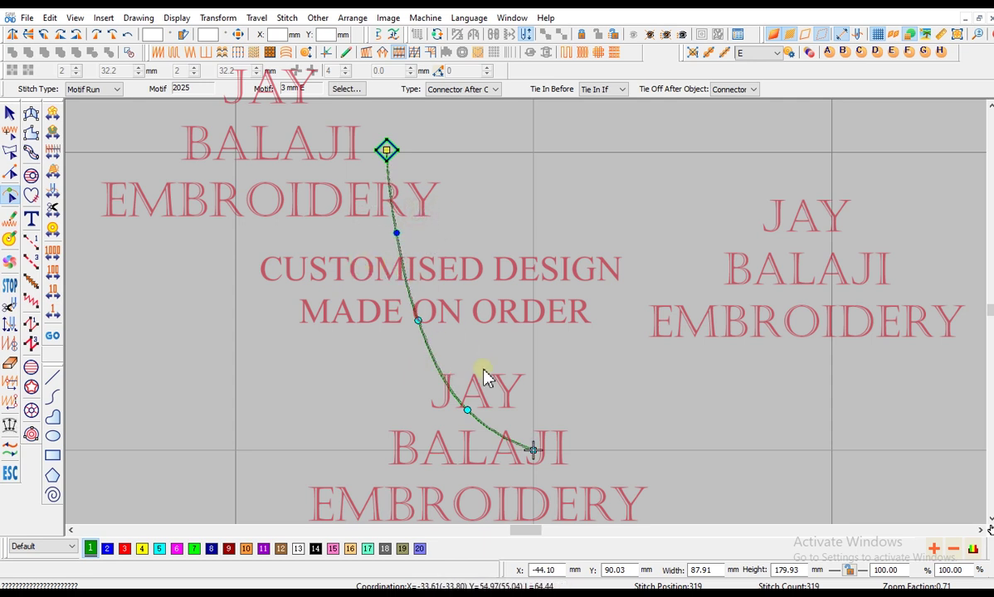
left_click_drag(493, 299, 387, 345)
left_click_drag(493, 368, 431, 438)
left_click(417, 320)
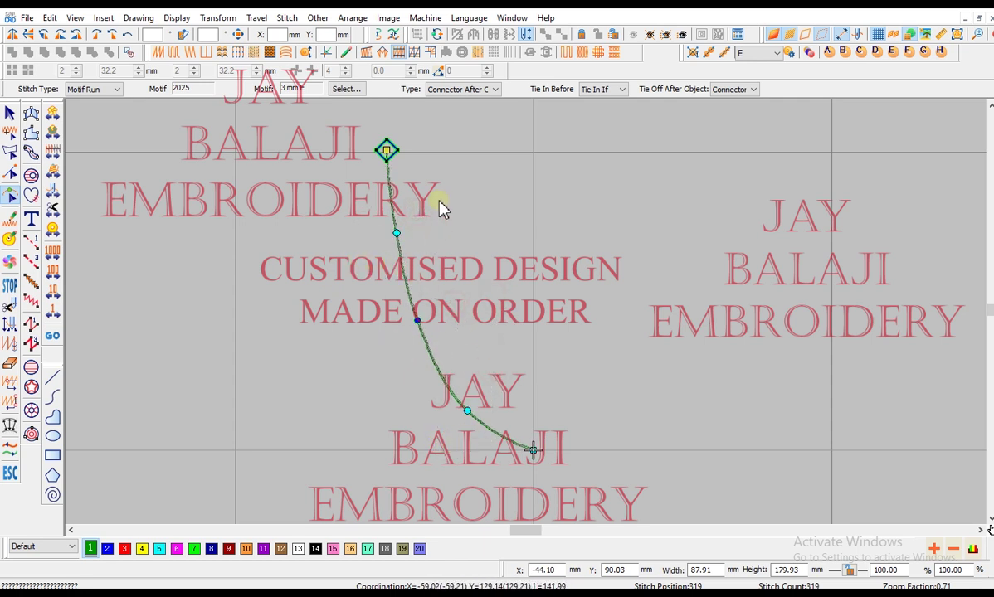
left_click_drag(360, 260, 395, 233)
left_click_drag(457, 366, 479, 440)
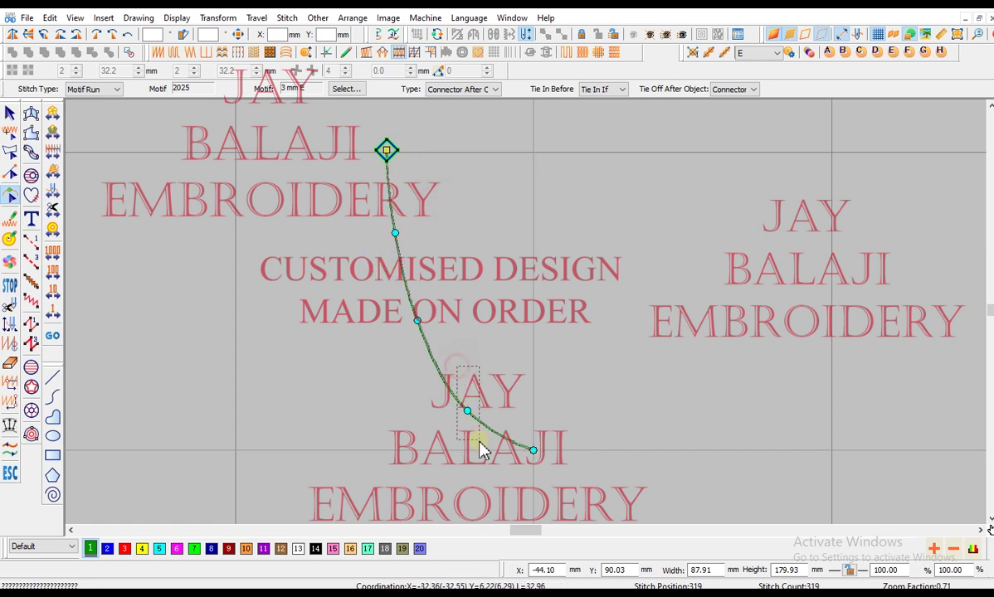
Add a node to the curve's lower half between its third and fourth nodes and finish reshaping
left_click(437, 372)
left_click(462, 239)
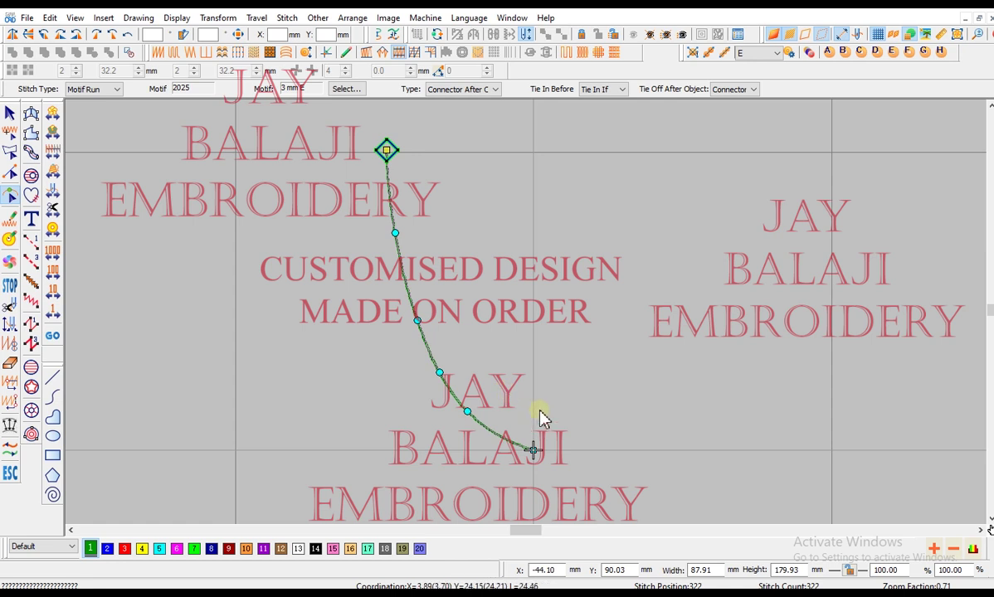
scroll(604, 448, "up", 2)
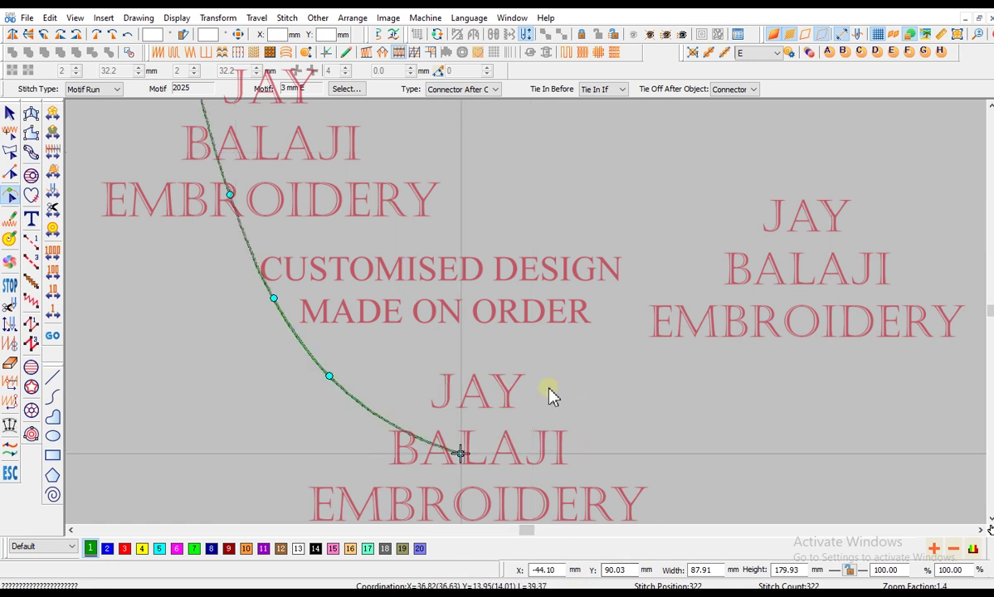
scroll(531, 383, "down", 2)
scroll(428, 373, "down", 2)
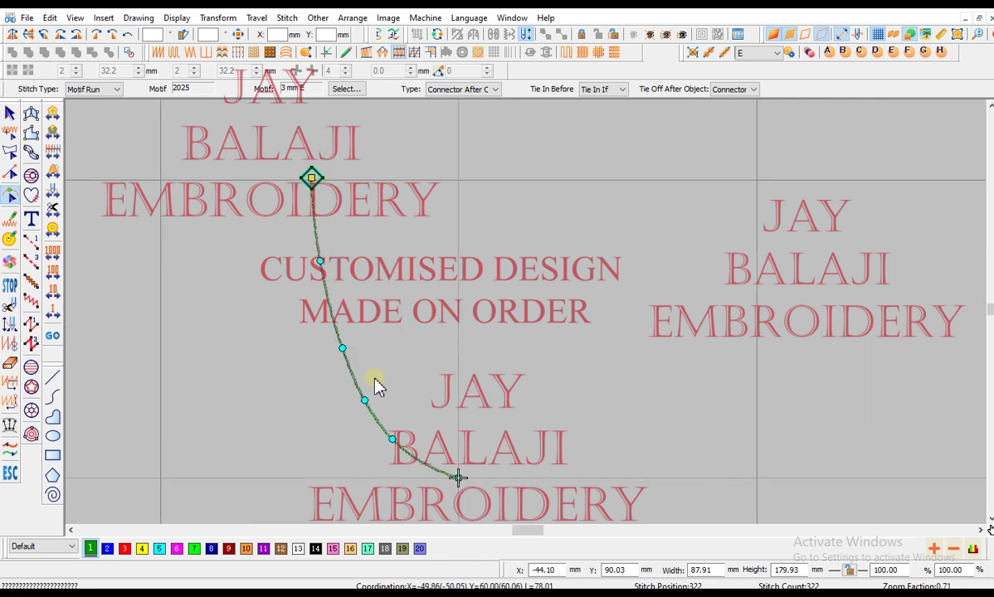
key("Escape")
scroll(394, 410, "up", 2)
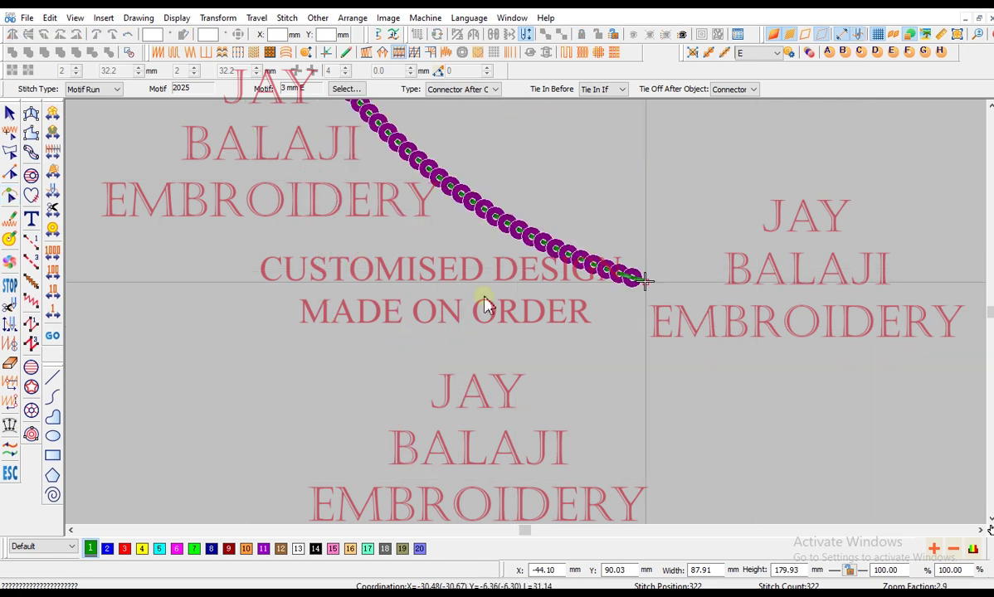
key("Escape")
key("d")
scroll(541, 247, "up", 2)
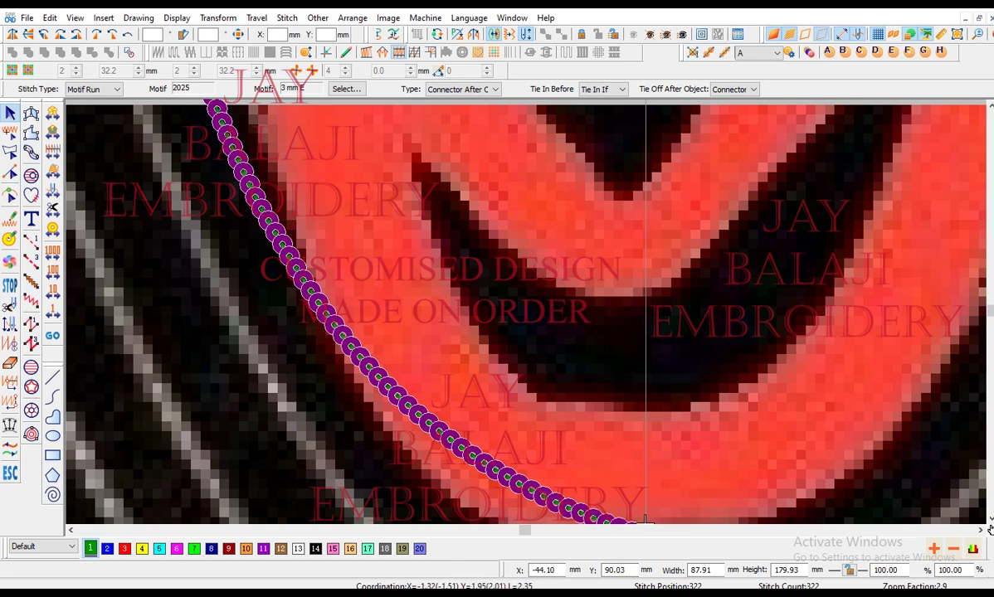
key("alt+Tab")
left_click(540, 135)
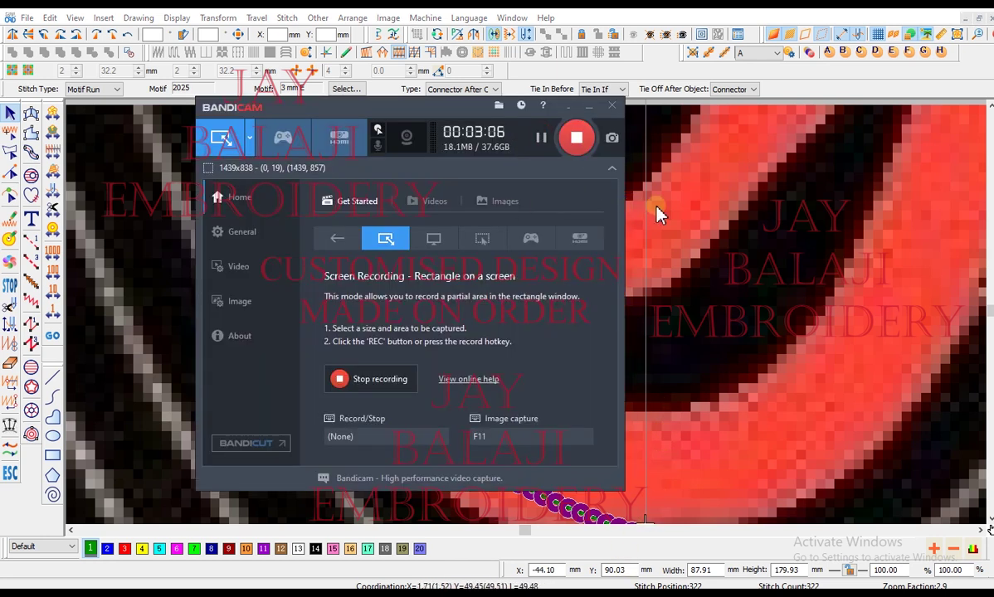
left_click(656, 207)
scroll(657, 208, "down", 1)
key("d")
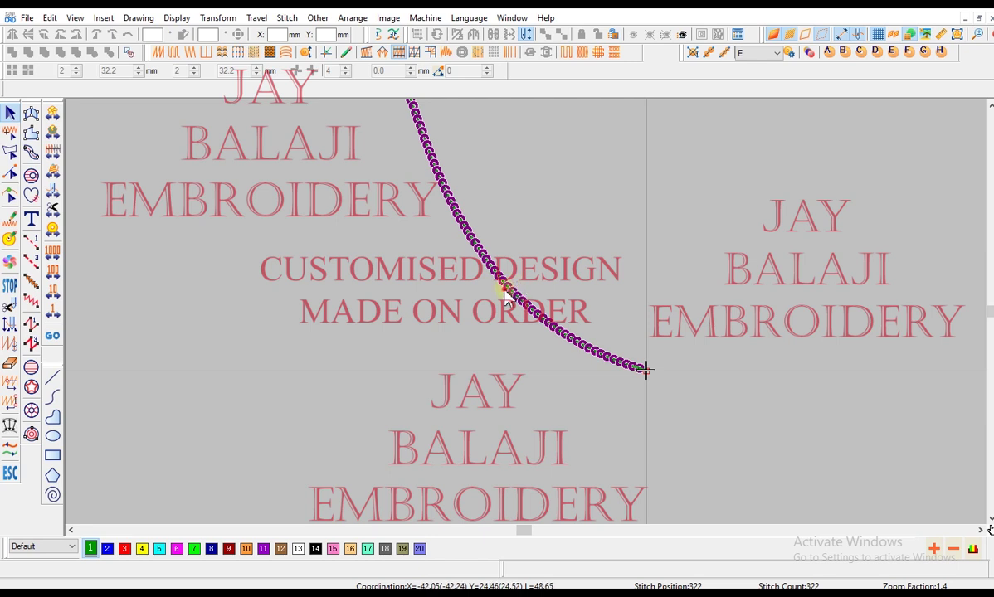
Reshape the selected curve by nudging its second node from the top slightly inward
key("Escape")
key("d")
key("d")
scroll(501, 286, "down", 1)
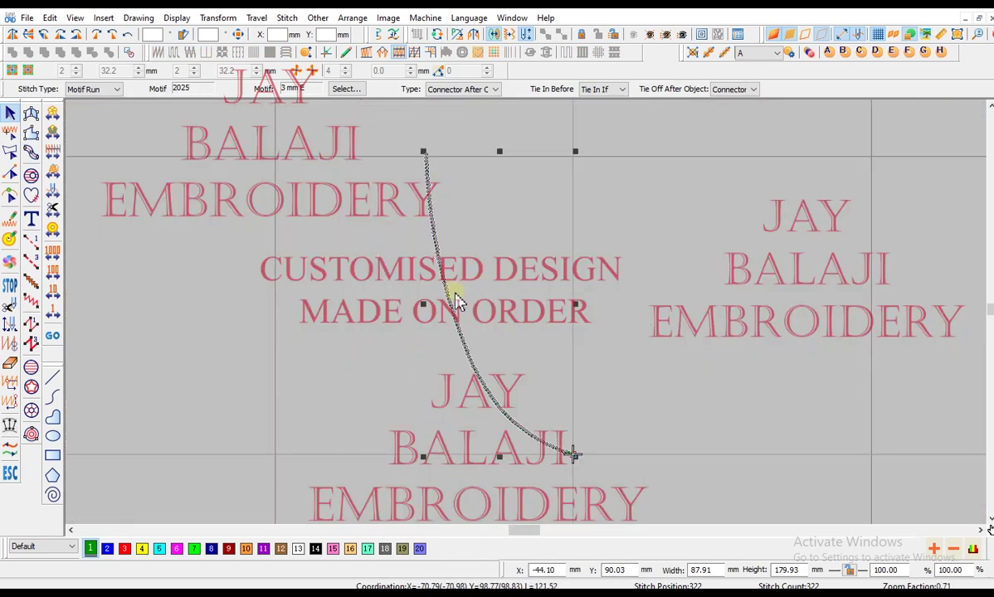
key("h")
scroll(440, 134, "up", 1)
left_click_drag(358, 246, 443, 382)
key("Right")
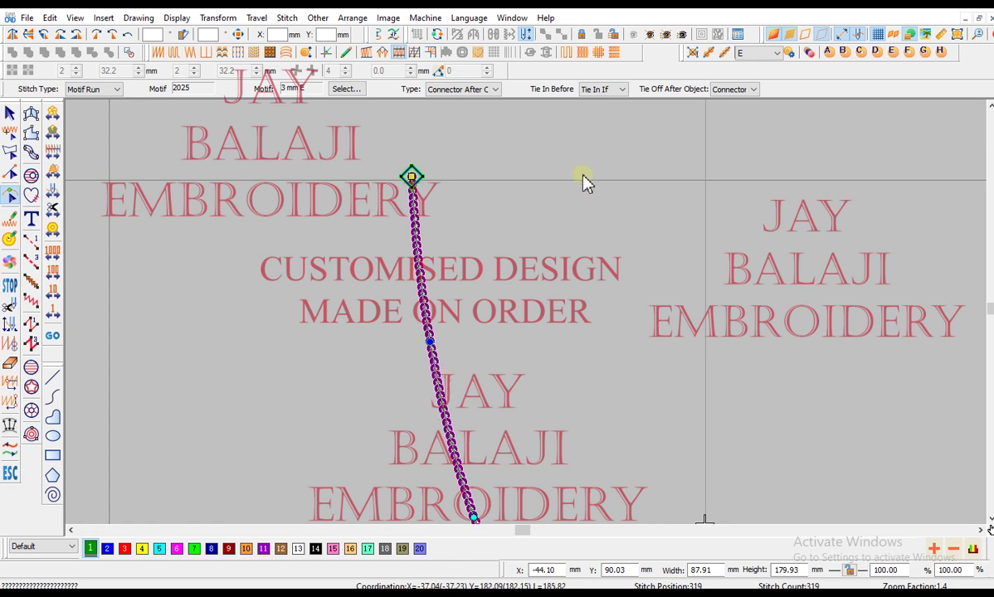
key("Escape")
Show the reference image and measure across the red bar from the curve's upper end toward the opposite side
scroll(506, 240, "down", 1)
key("d")
key("Up")
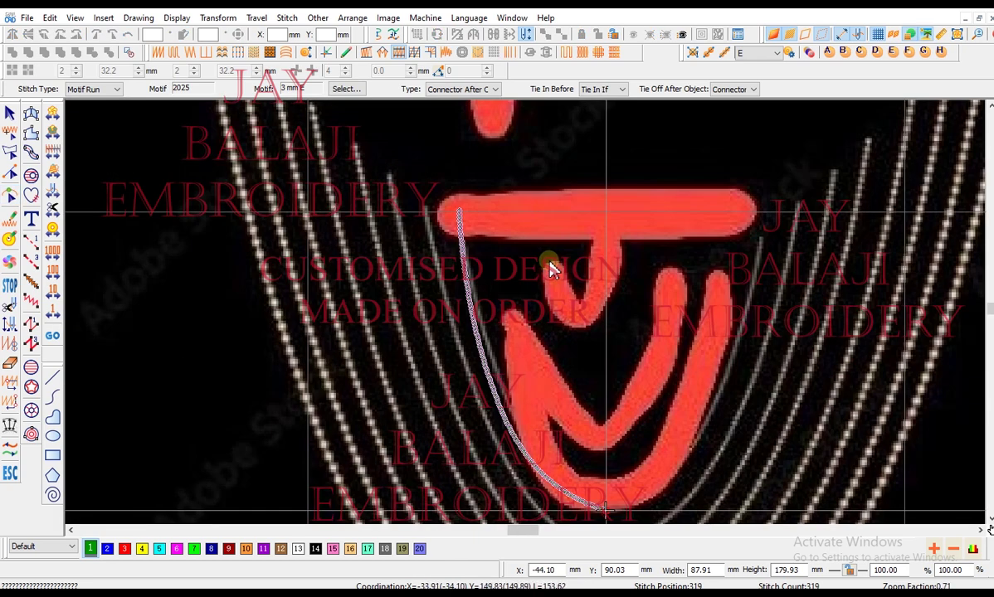
key("m")
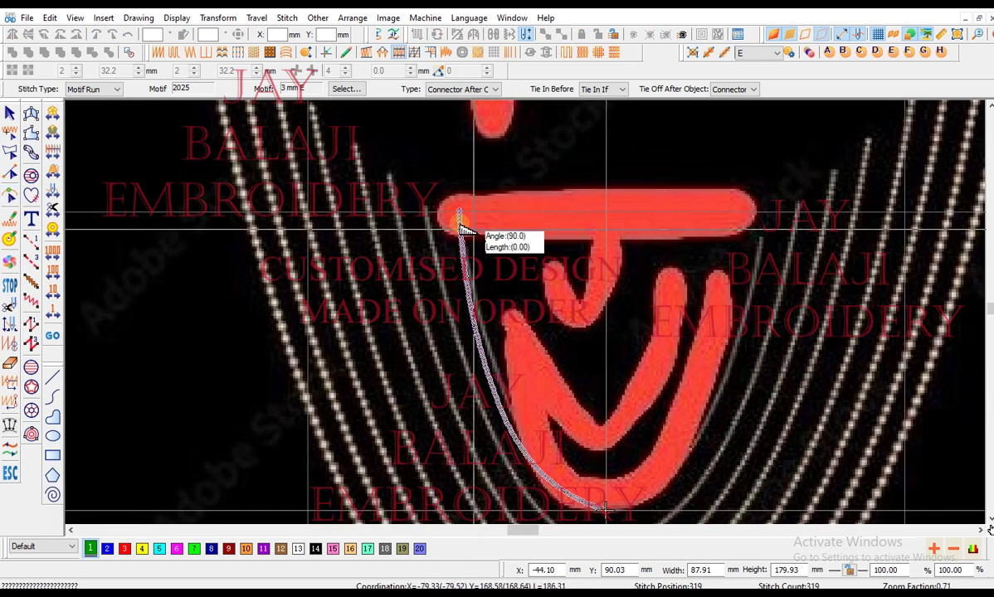
left_click_drag(462, 212, 716, 242)
key("Escape")
key("d")
scroll(526, 313, "down", 1)
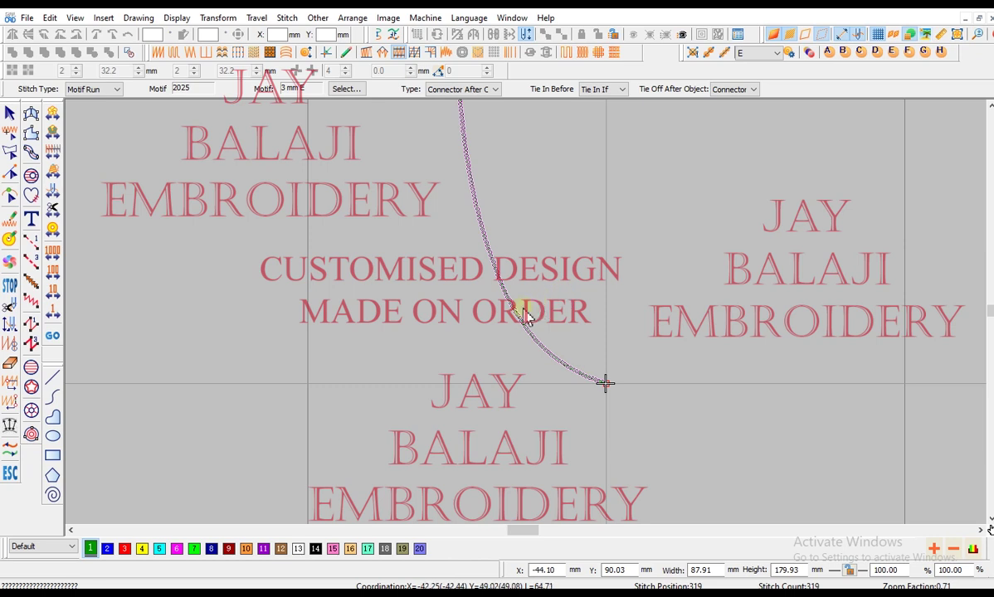
Offset the sequin curve outward to the right at 3 mm spacing, 20 times, as a Run object, and show the reference image
left_click(520, 310)
scroll(520, 310, "up", 1)
key("alt+v")
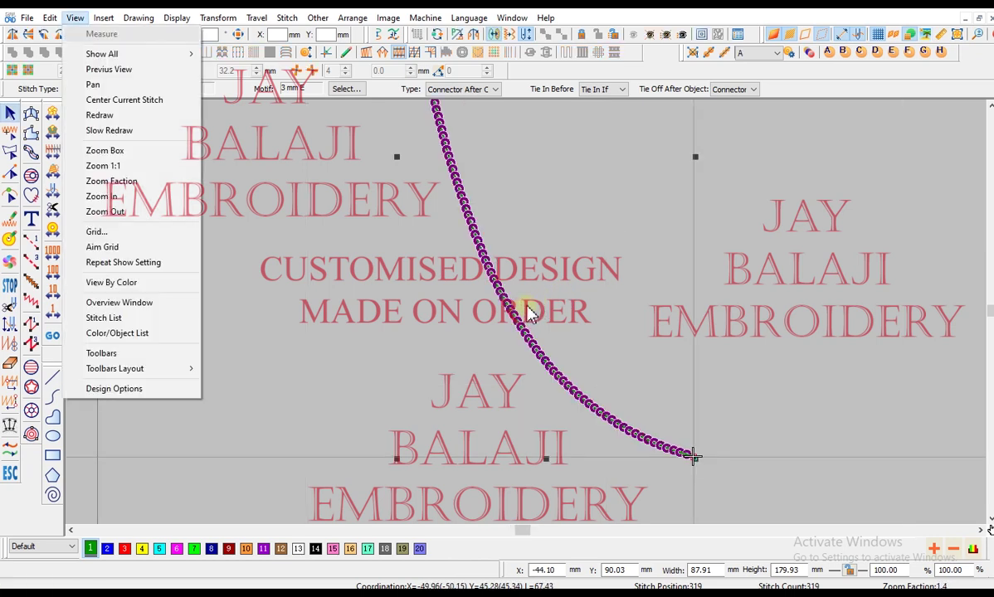
key("Escape")
key("v")
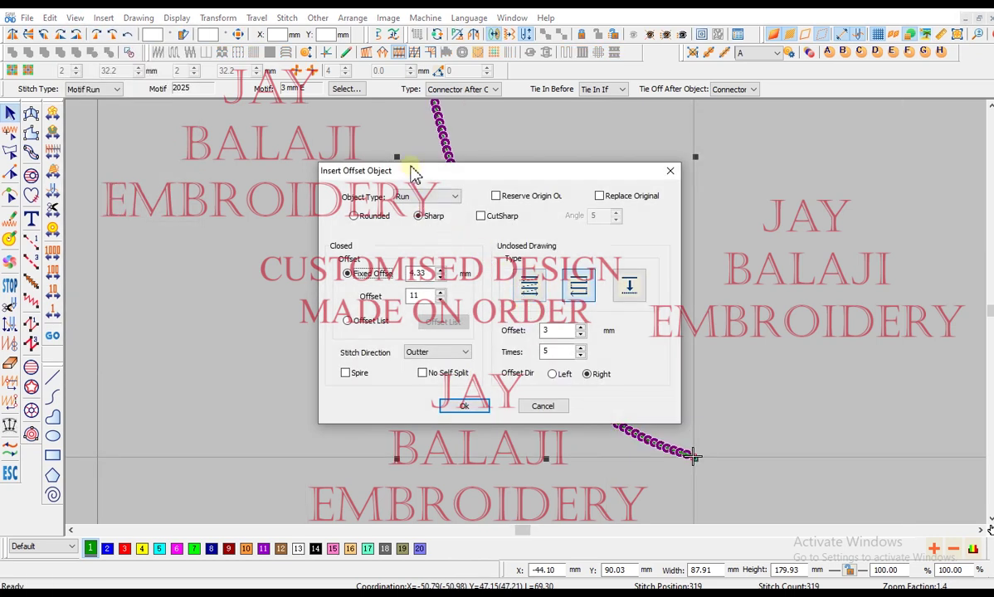
left_click_drag(406, 178, 377, 185)
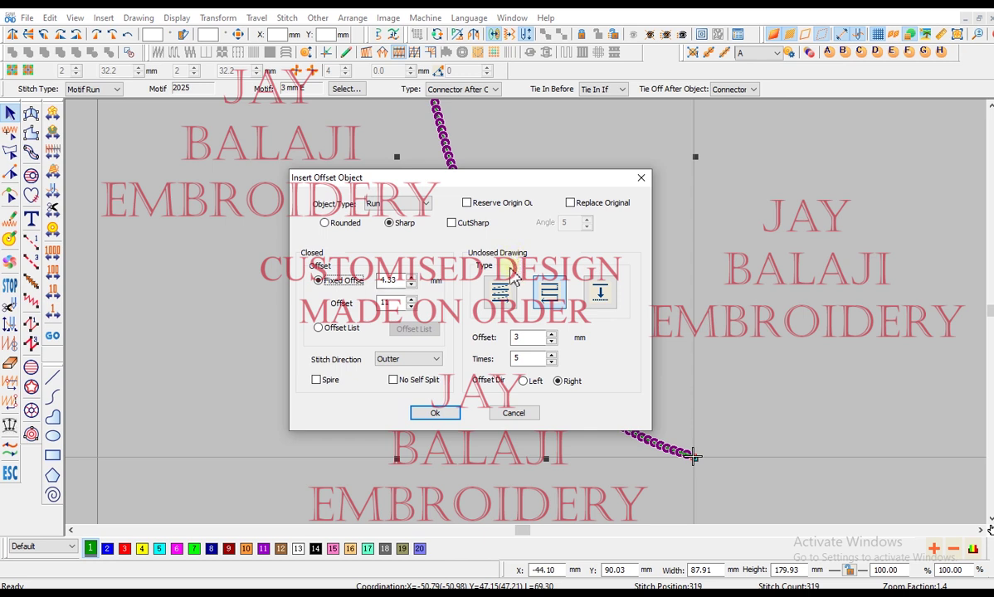
double_click(509, 338)
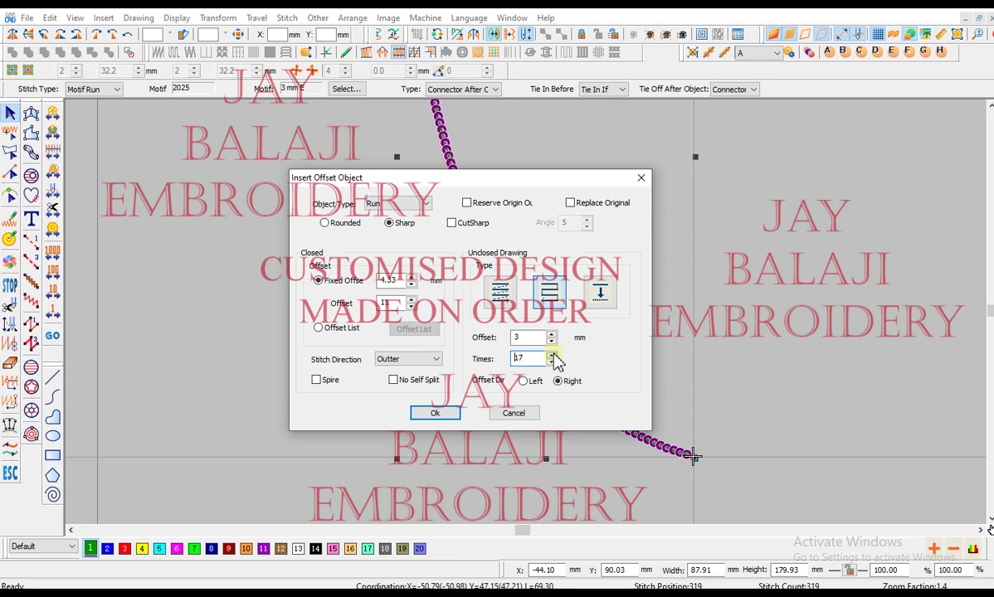
left_click(433, 413)
key("d")
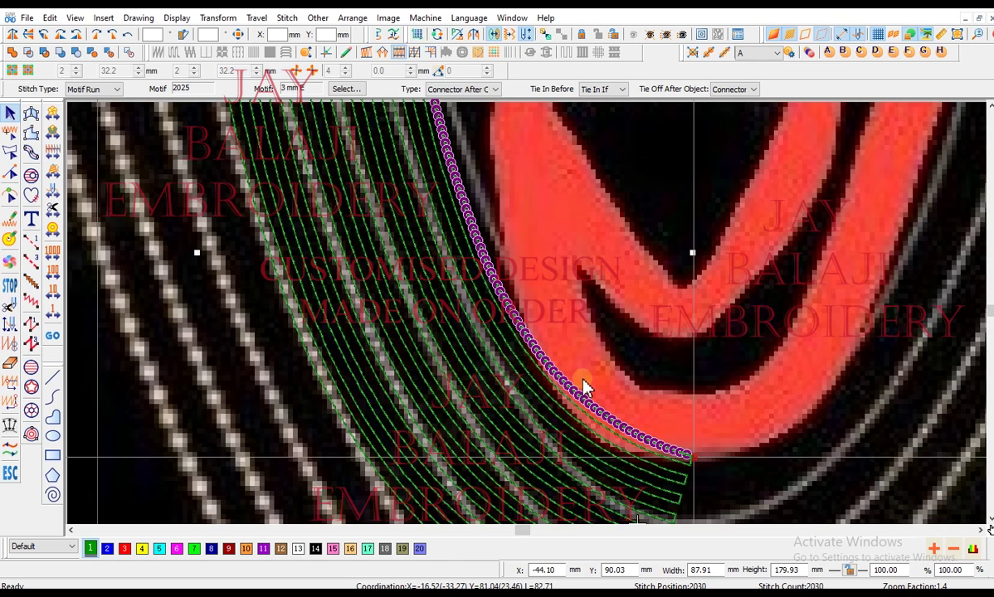
Measure from the sequin curve's upper end outward to the outermost beaded line of the reference image
scroll(583, 386, "down", 1)
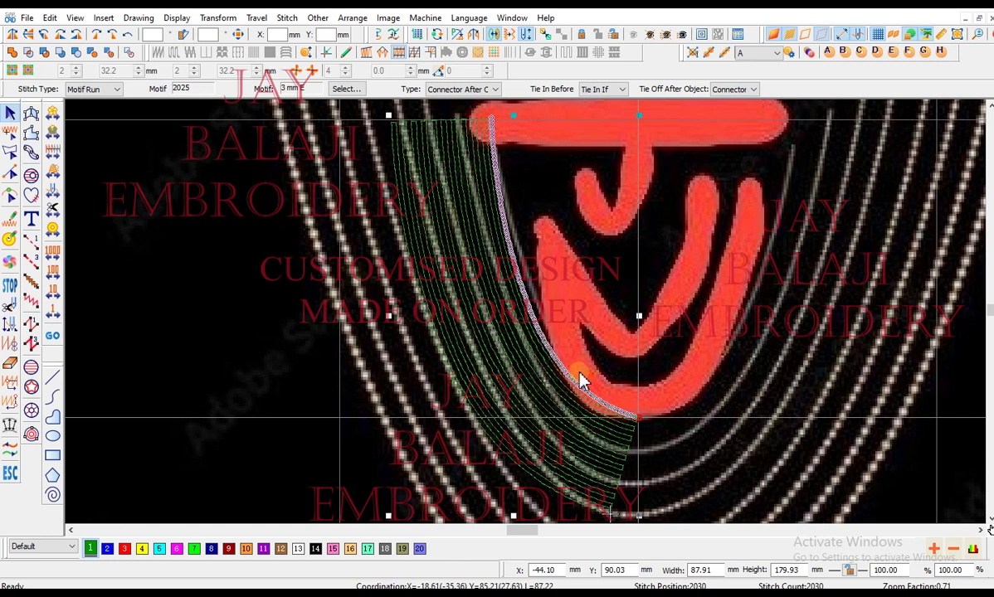
key("m")
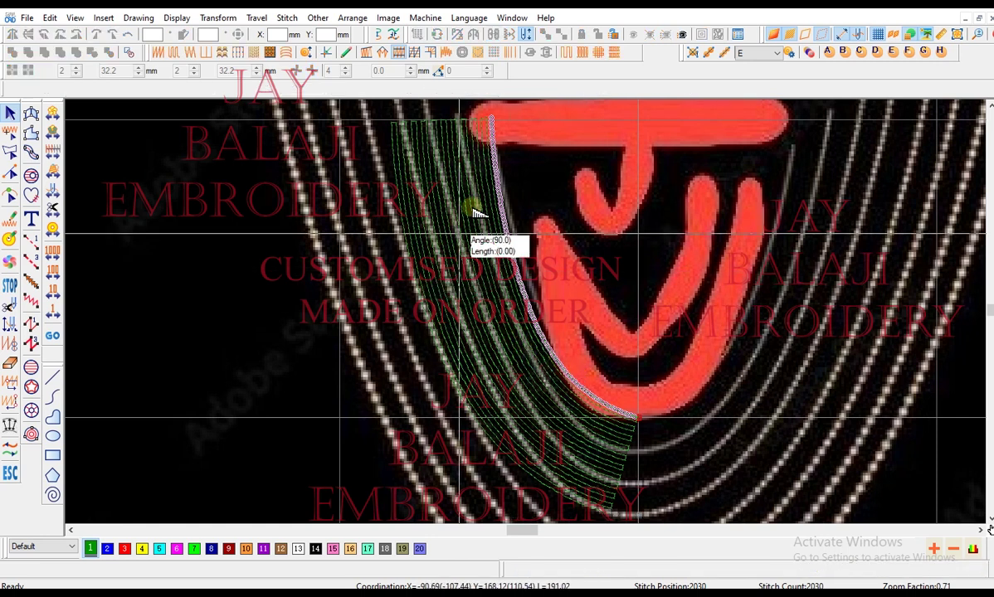
scroll(475, 233, "up", 1)
left_click(492, 258)
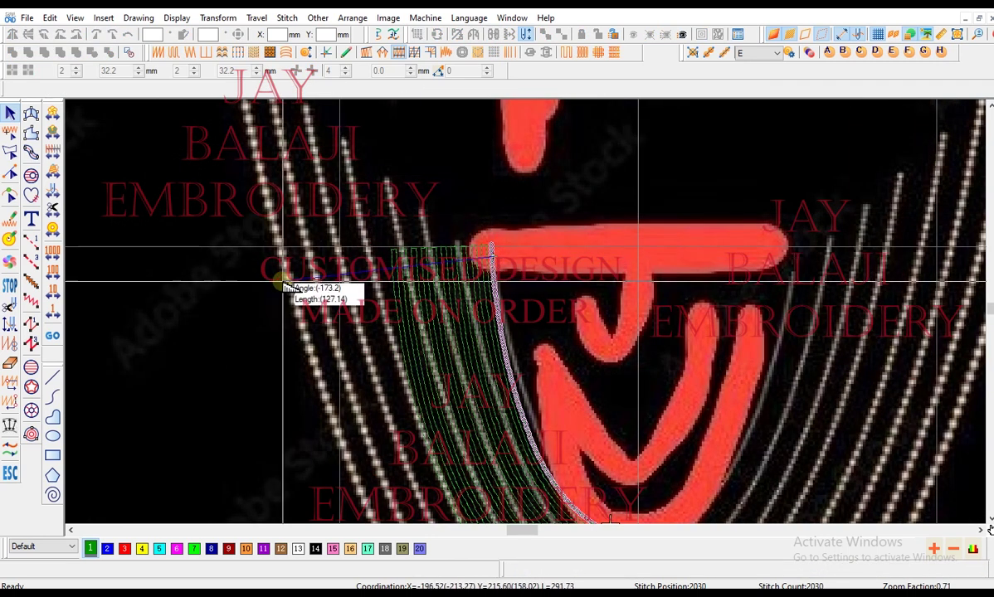
left_click_drag(287, 282, 288, 282)
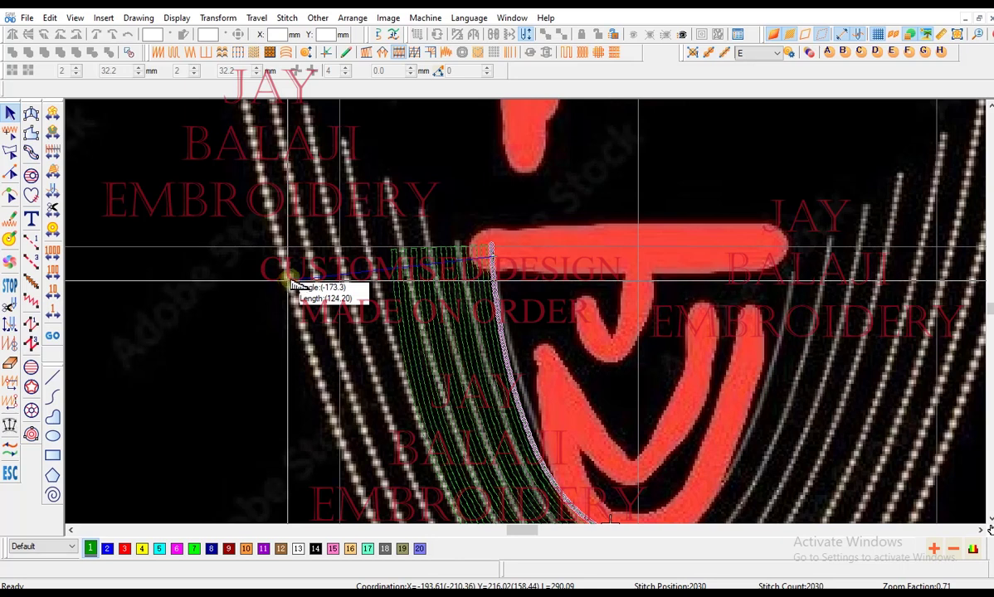
scroll(290, 283, "down", 2)
scroll(614, 256, "up", 1)
key("Escape")
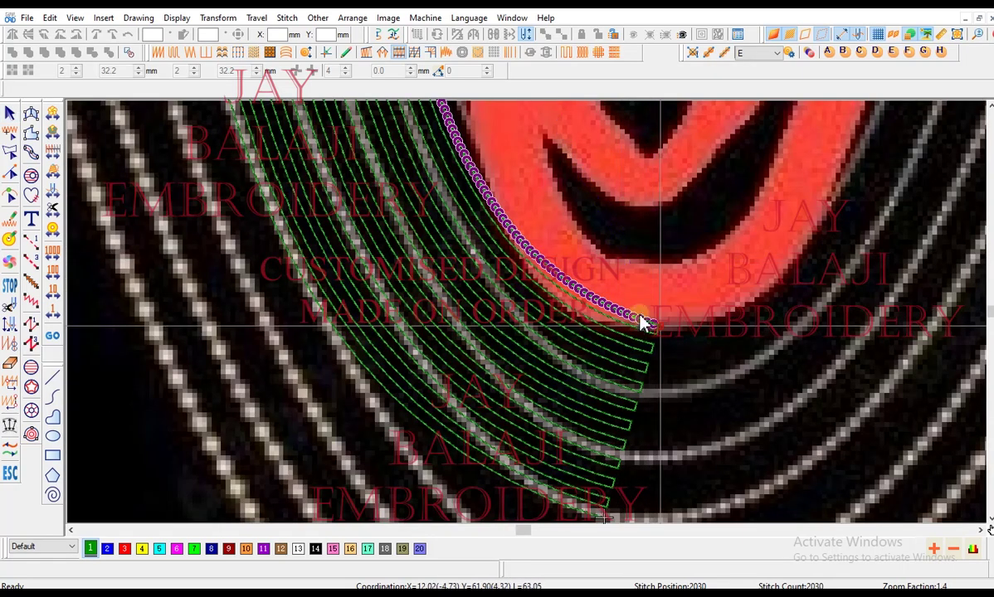
Remove the trial Run offset lines from around the sequin curve and hide the reference image
key("d")
key("d")
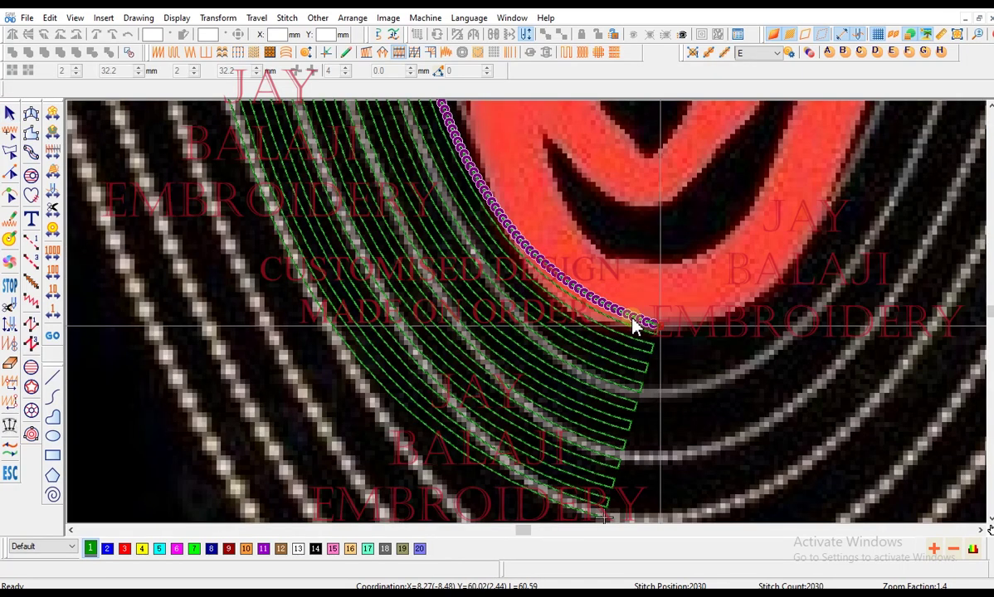
left_click(633, 327)
scroll(632, 326, "up", 2)
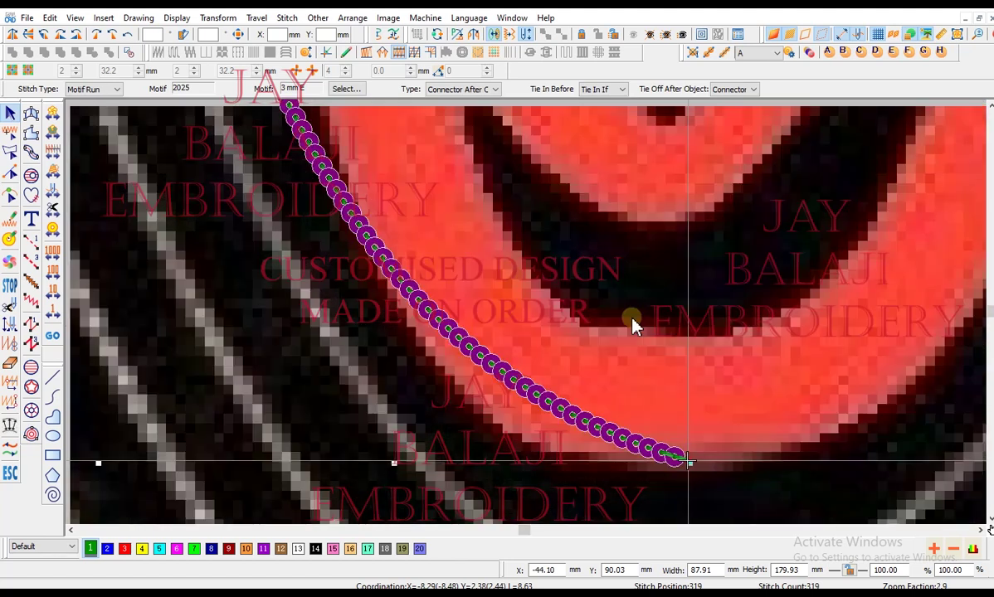
scroll(632, 325, "down", 3)
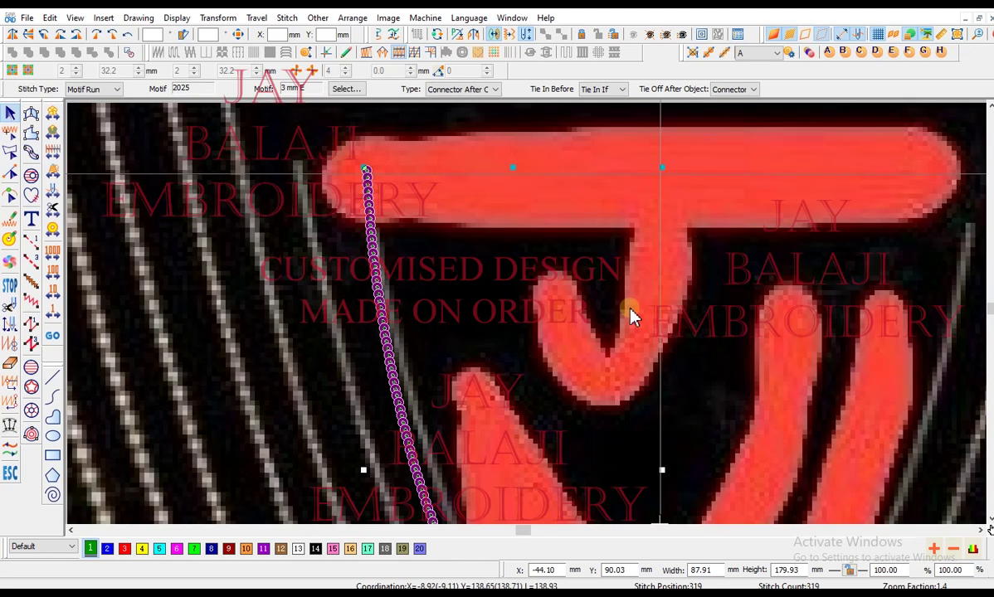
key("d")
scroll(630, 308, "down", 3)
scroll(631, 308, "up", 1)
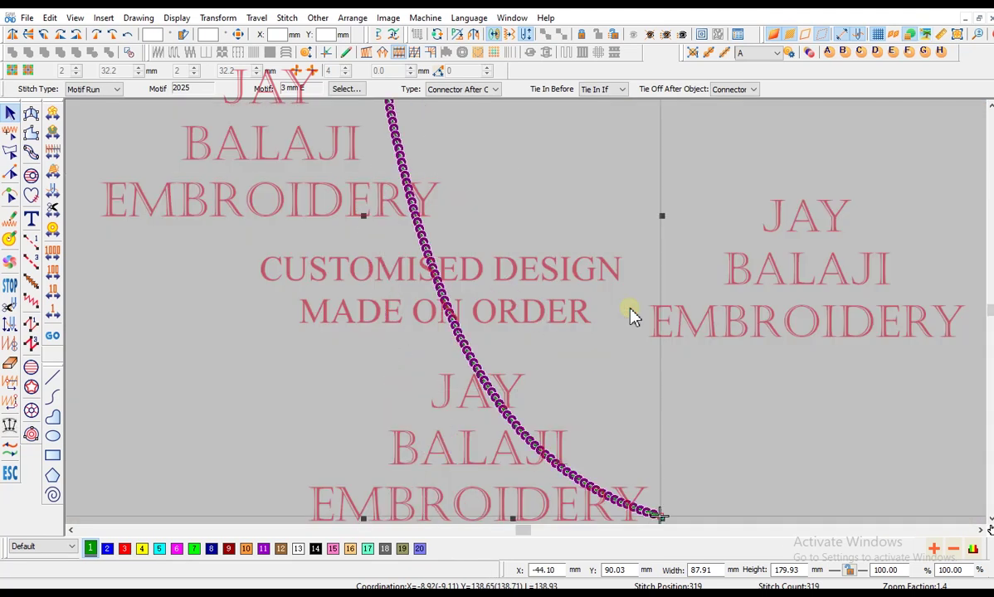
Nudge the sequin curve's third node from the top slightly outward and apply the reshape
key("h")
scroll(423, 236, "up", 3)
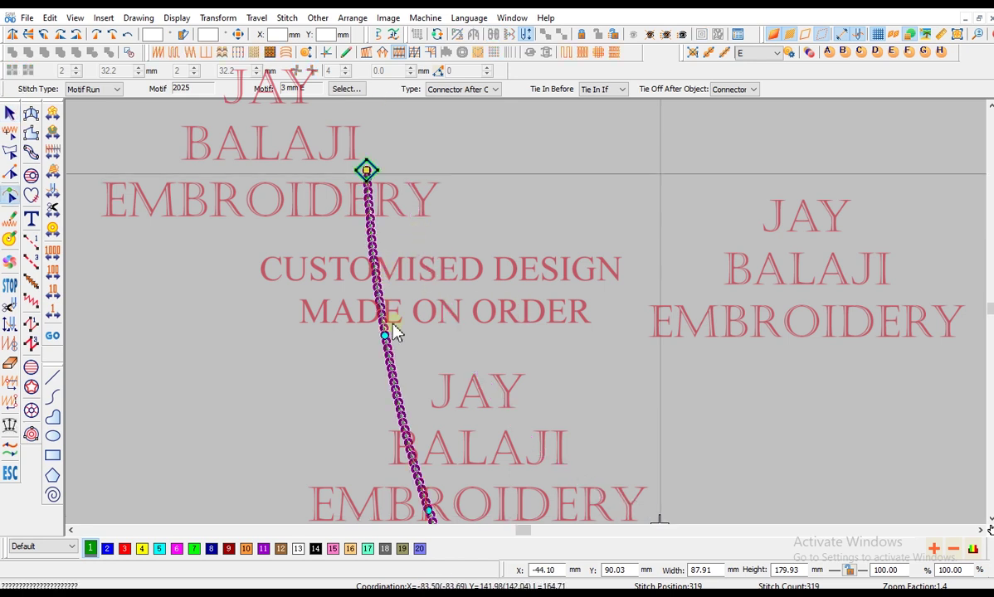
scroll(436, 367, "down", 1)
left_click_drag(459, 348, 412, 403)
key("Left")
key("Return")
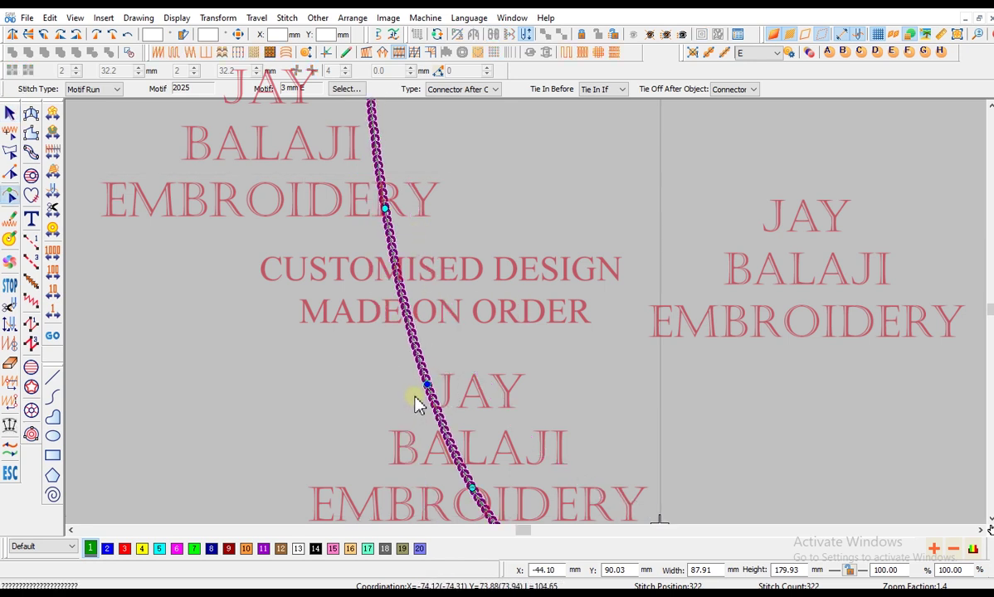
scroll(465, 385, "down", 2)
key("Escape")
Offset the sequin curve to the right as Motif Run, with 2.5 mm spacing and 3 times, and inspect the rows' overlap
left_click(583, 352)
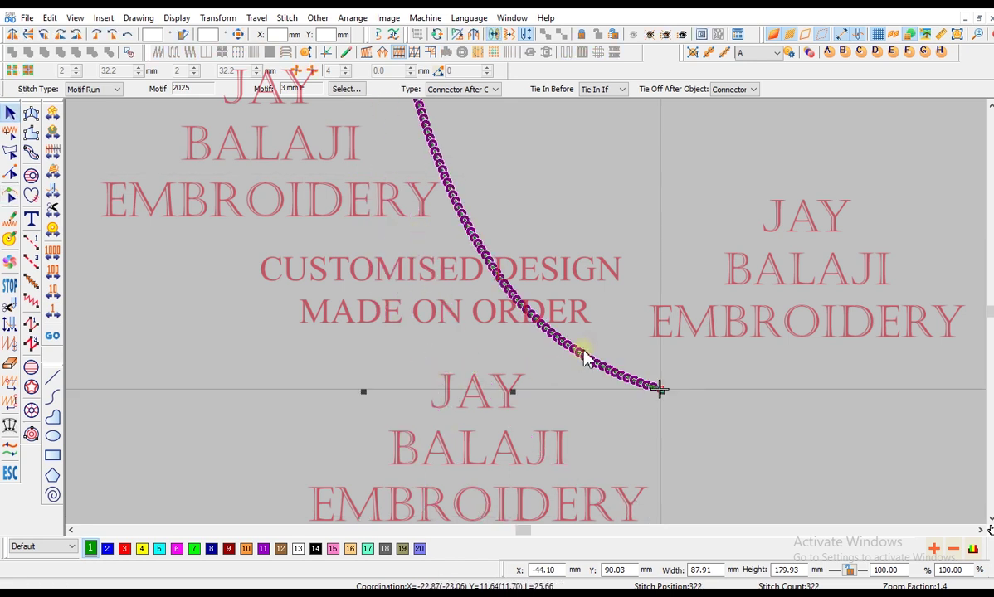
scroll(582, 344, "up", 2)
scroll(582, 345, "down", 1)
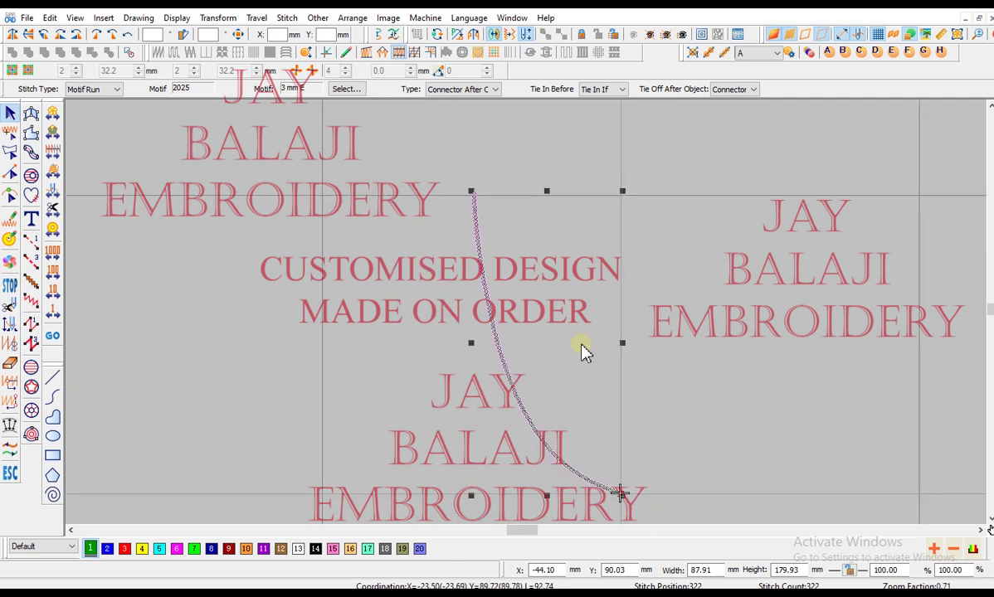
scroll(581, 344, "down", 1)
key("o")
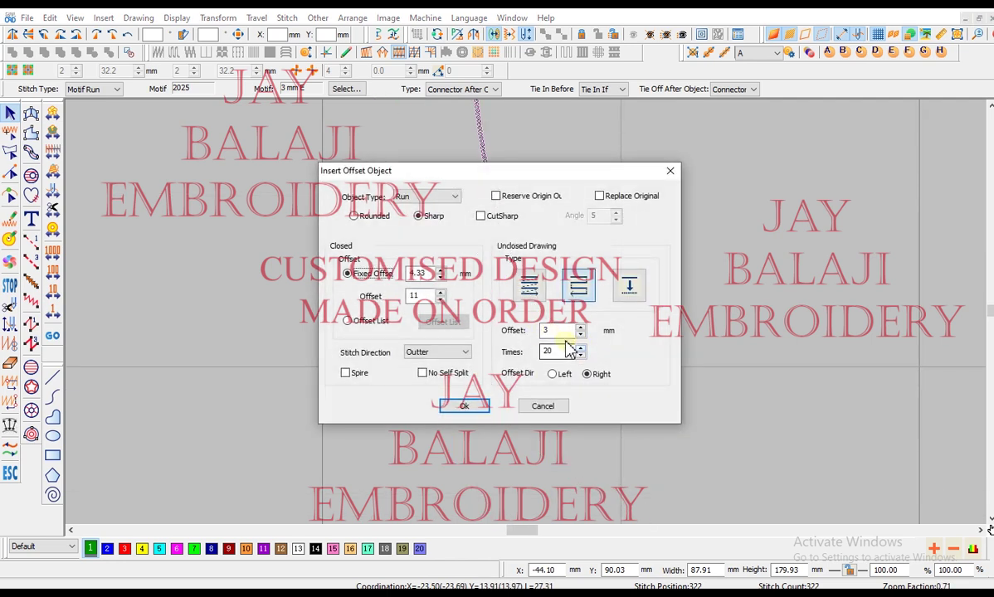
left_click_drag(565, 350, 535, 352)
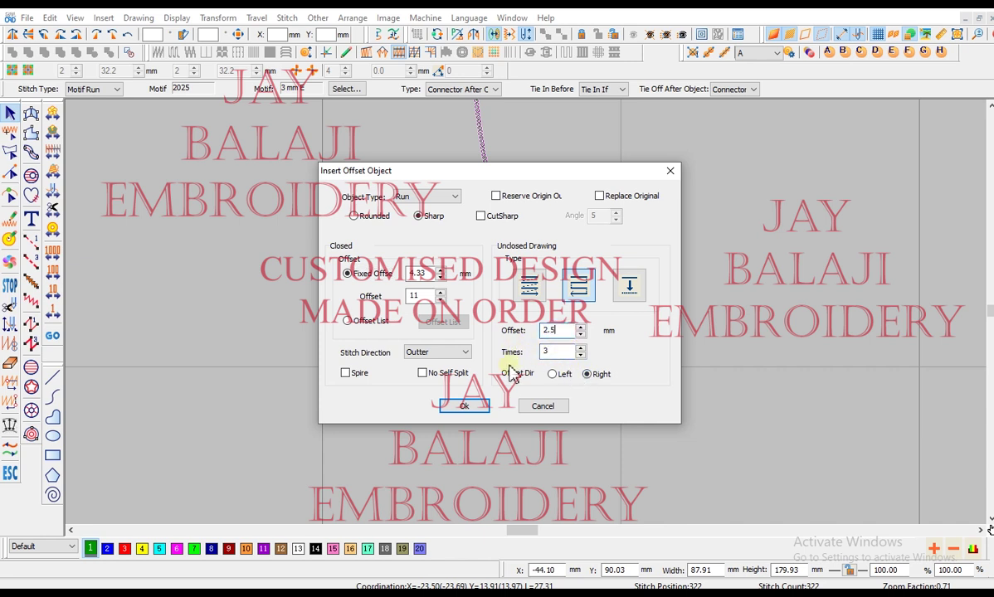
left_click(429, 199)
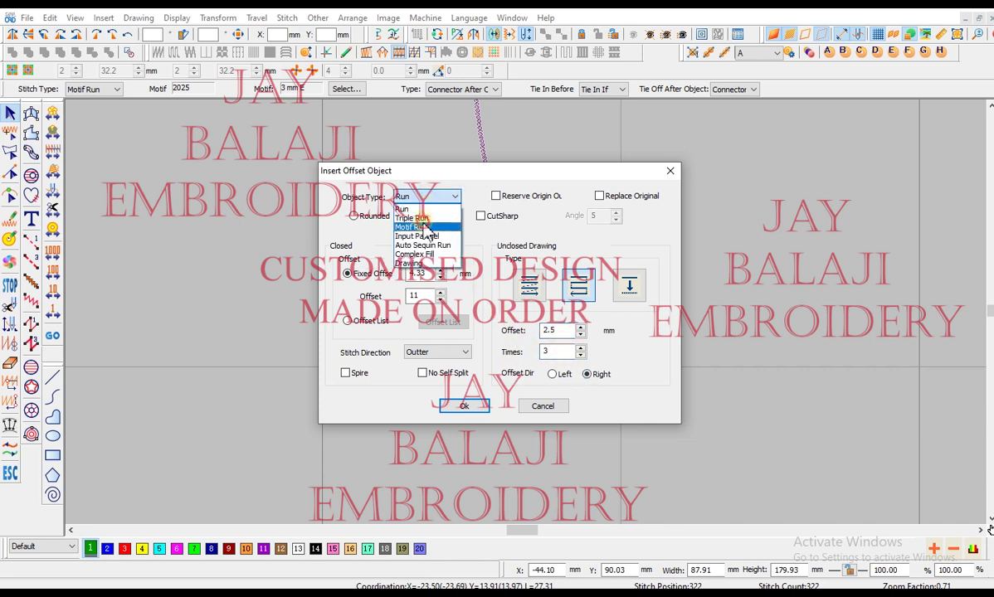
left_click(419, 220)
left_click(465, 406)
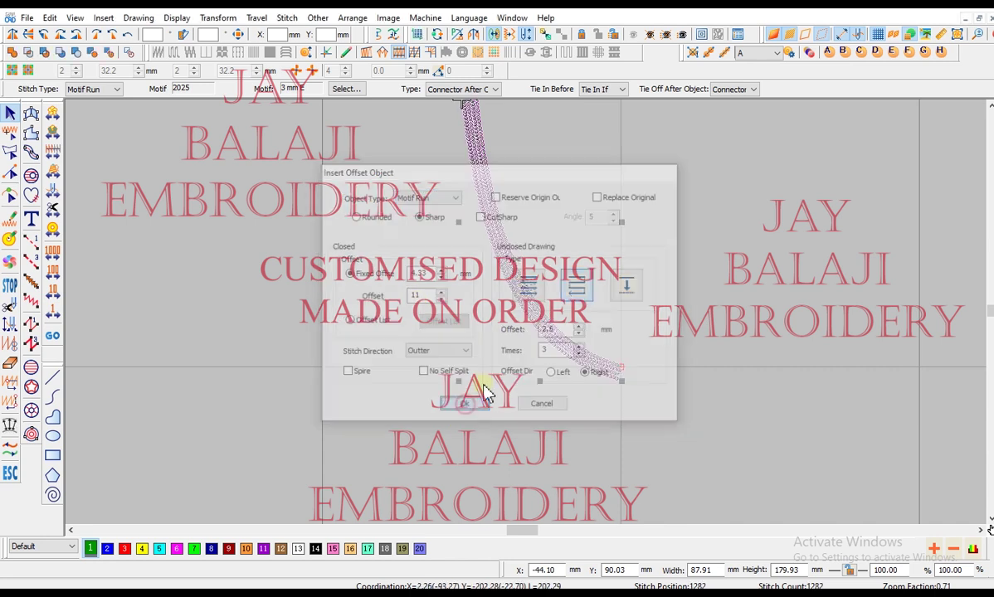
scroll(554, 337, "up", 5)
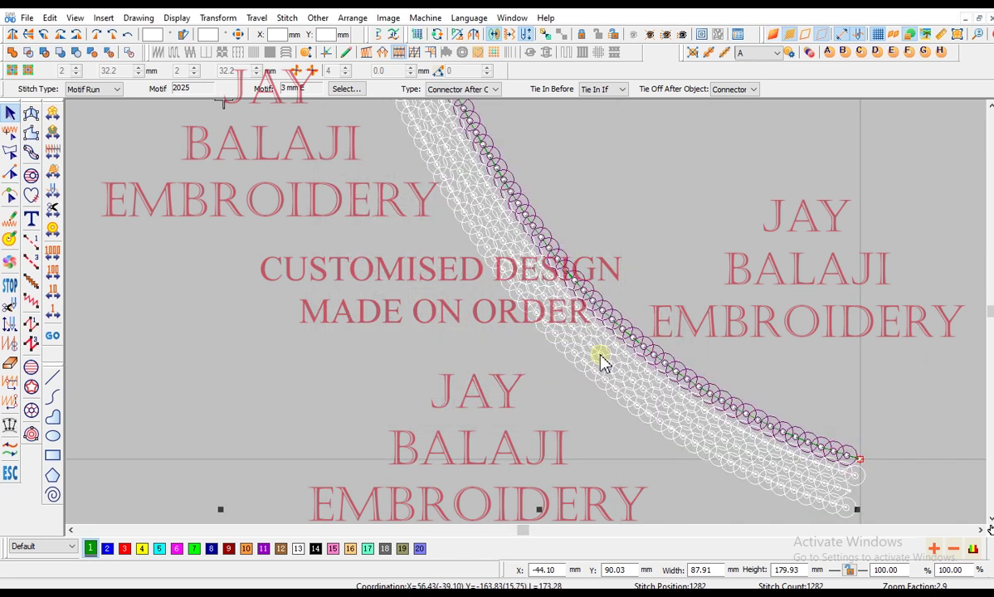
scroll(622, 355, "up", 3)
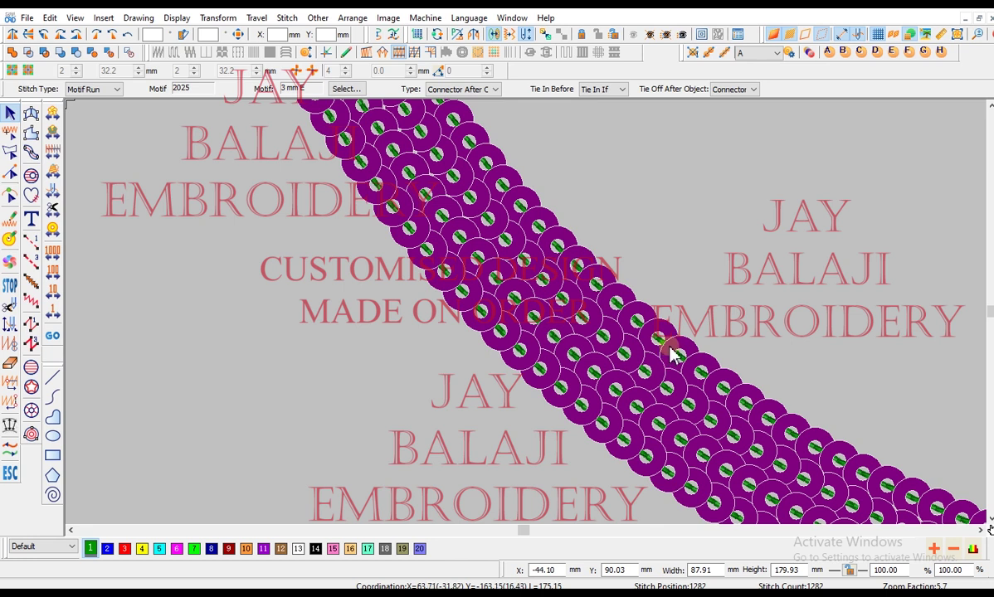
Undo the sequin offset and insert three Motif Run offset rows to the right again with adjusted spacing
key("ctrl+z")
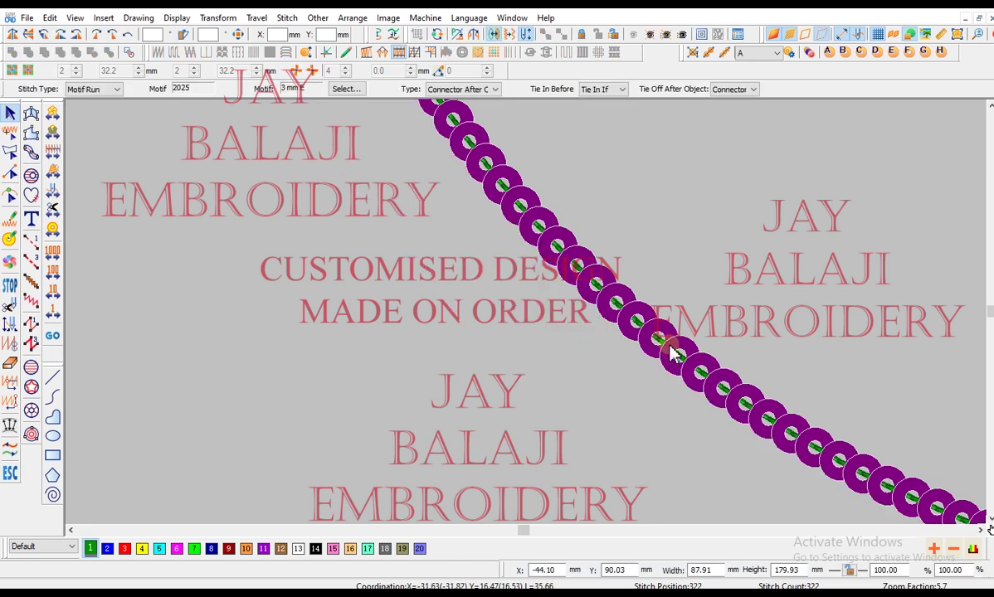
left_click(670, 346)
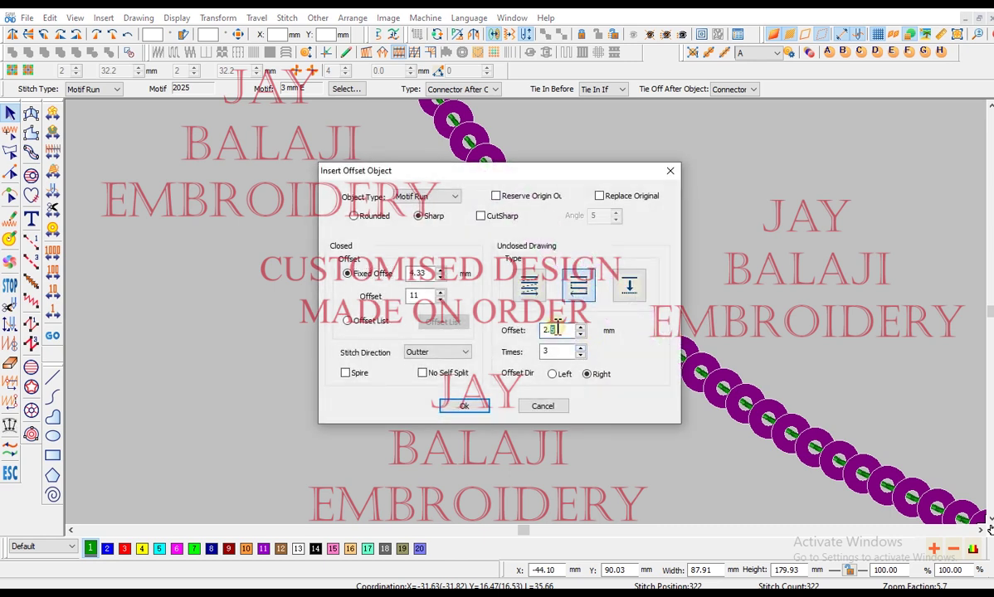
left_click(470, 406)
scroll(552, 386, "down", 3)
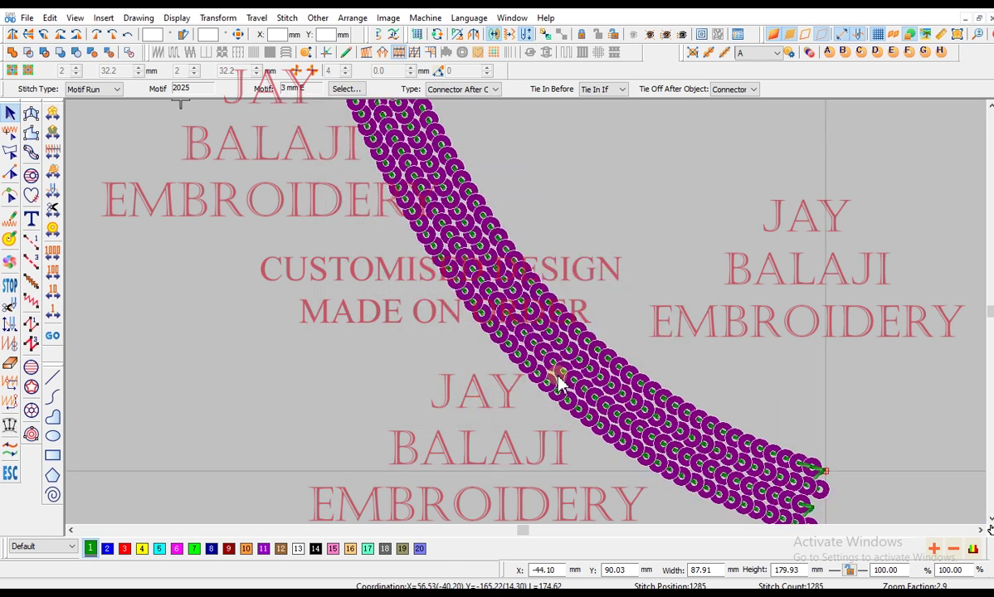
scroll(560, 370, "up", 3)
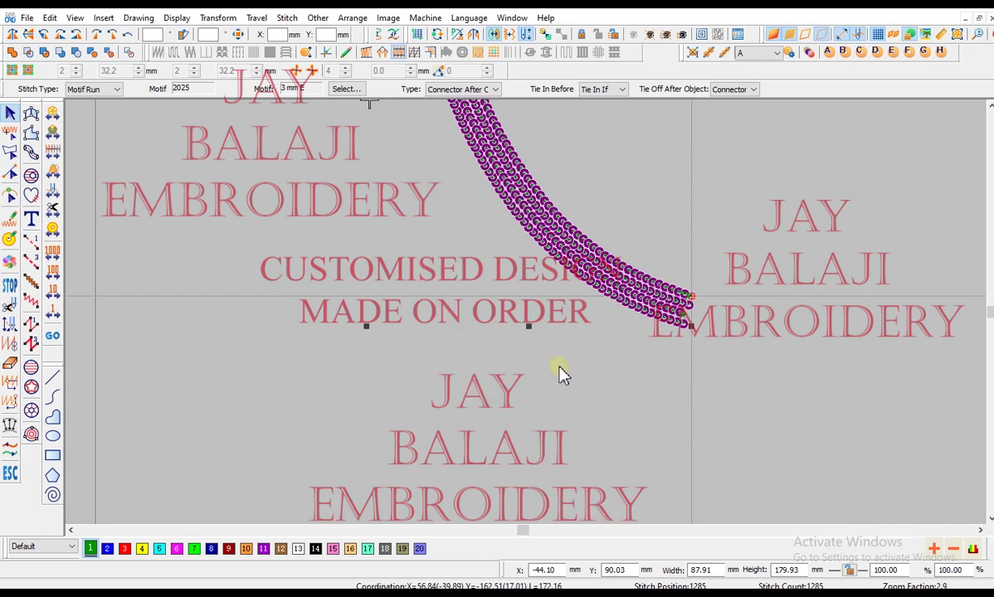
Open the second sequin row for node editing at its lower end and turn on Snap To Grid
key("Down")
key("Down")
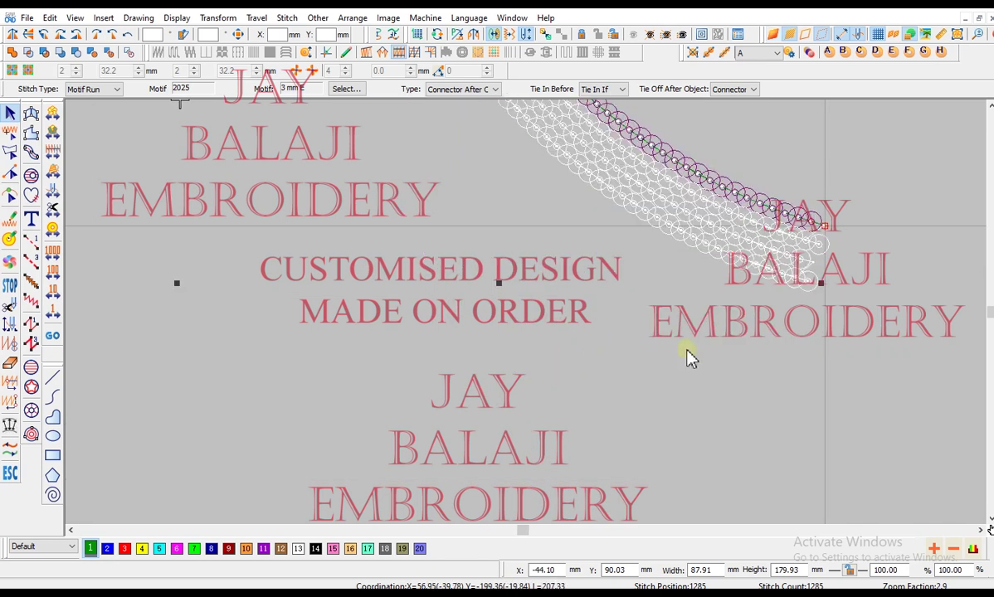
left_click(808, 354)
key("Right")
key("Up")
scroll(604, 403, "up", 1)
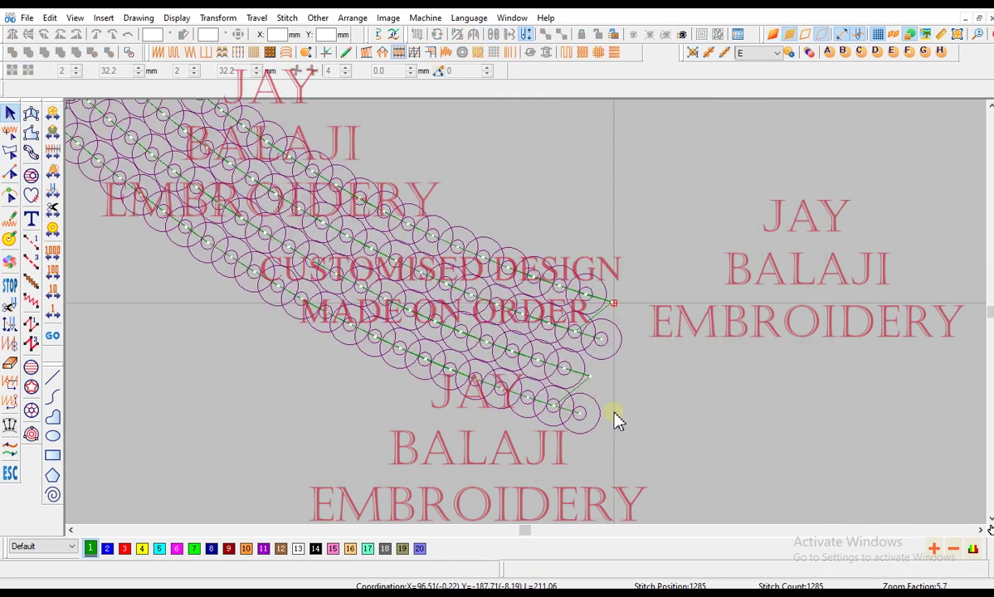
double_click(599, 341)
scroll(595, 345, "up", 1)
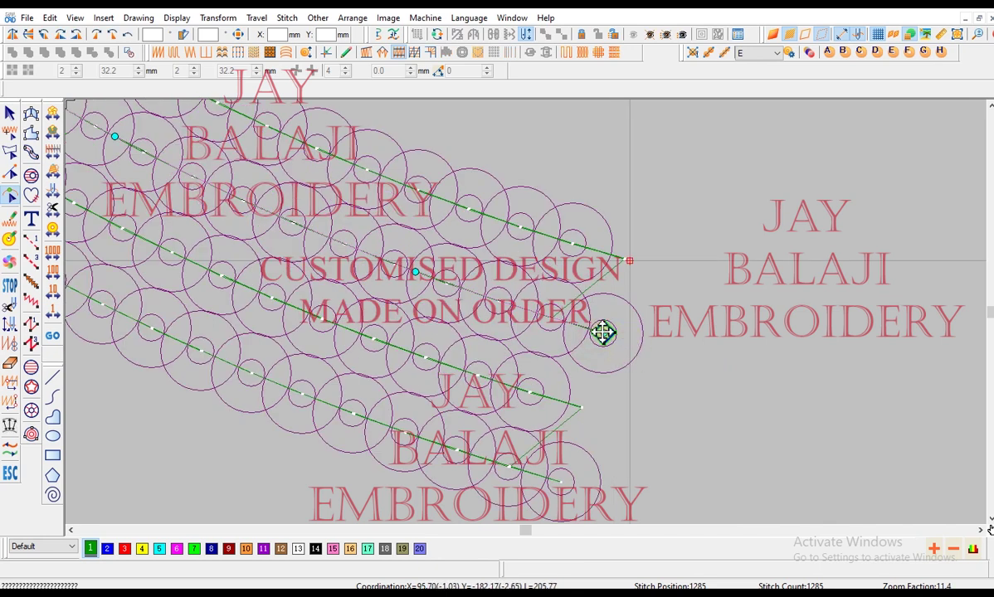
key("alt+o")
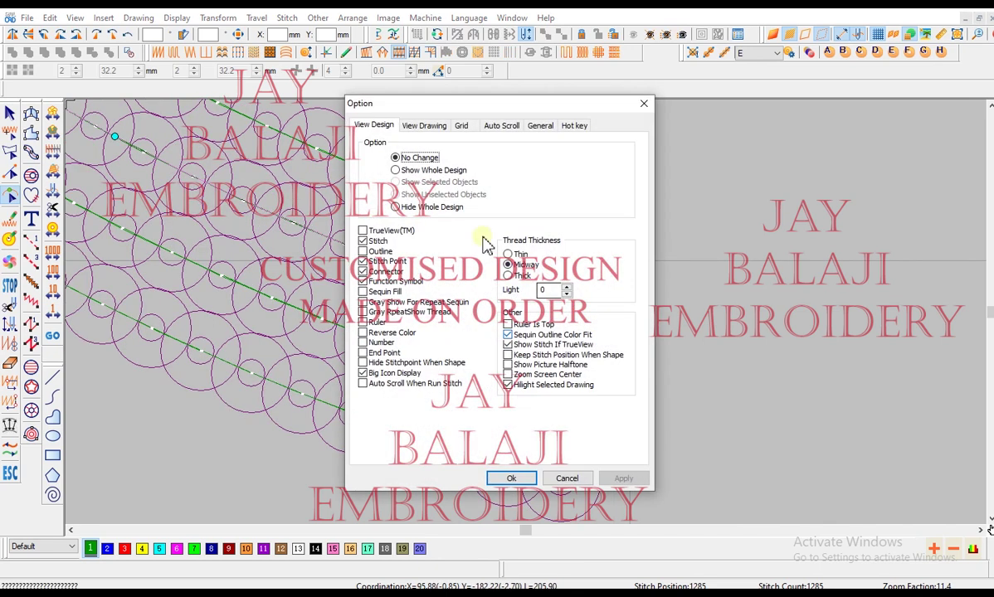
left_click(463, 127)
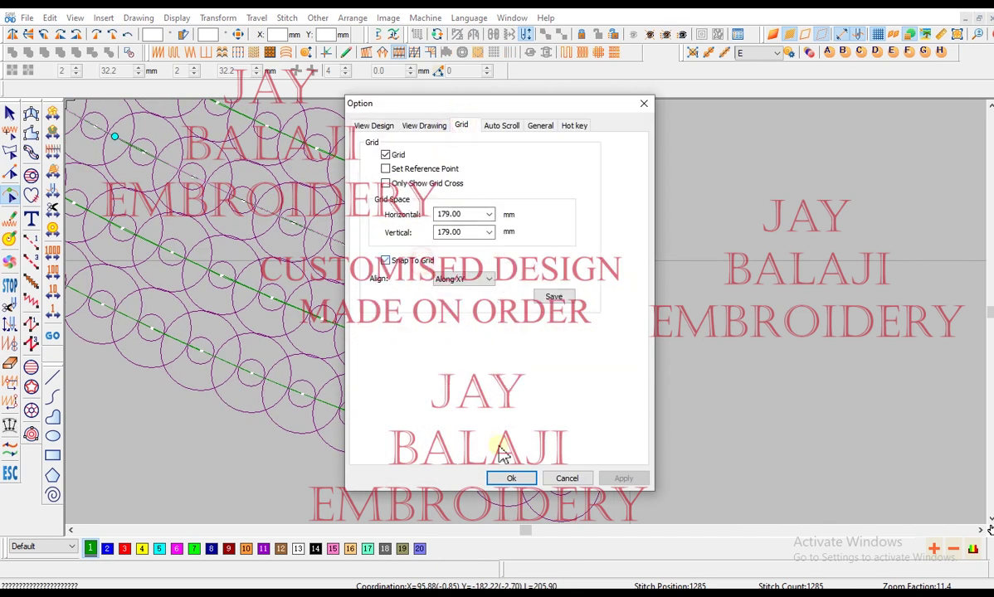
left_click(507, 480)
Move the lower end nodes of the first and second sequin rows onto the vertical centre grid line
left_click(619, 260)
left_click_drag(620, 260, 629, 259)
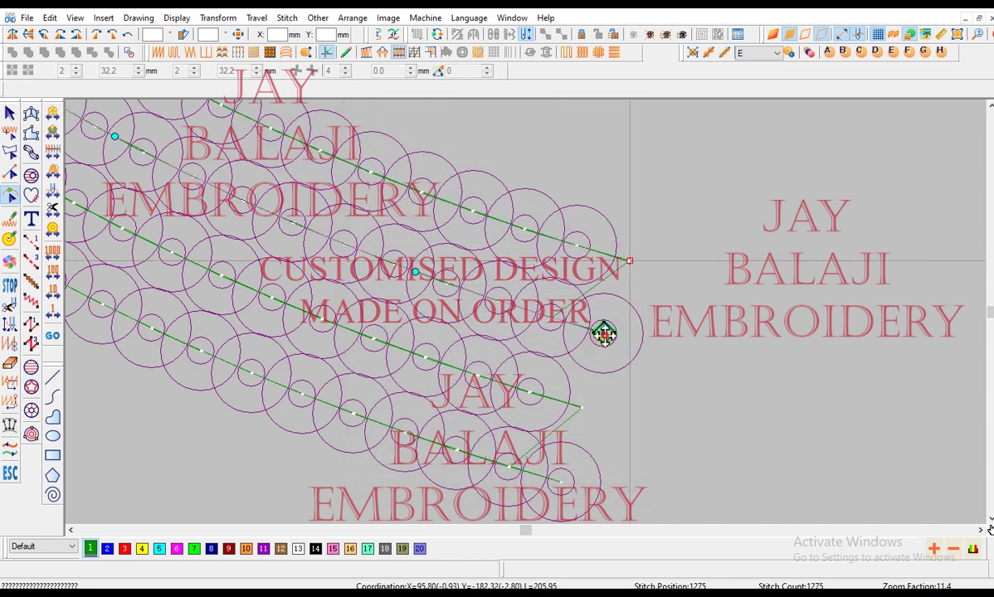
left_click_drag(602, 333, 630, 341)
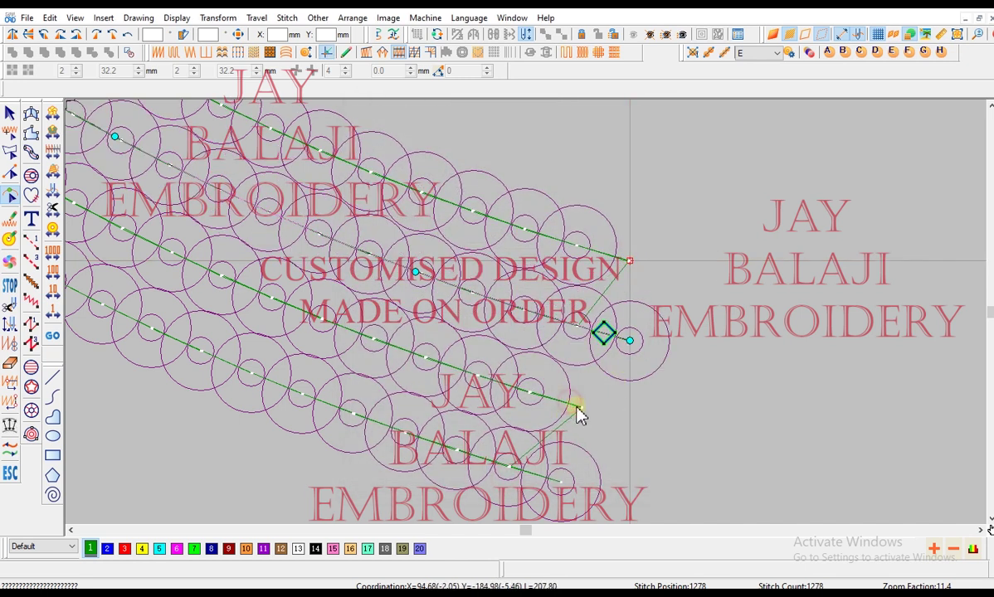
Move the lower end nodes of the third and fourth sequin rows onto the vertical centre grid line
left_click_drag(575, 408, 630, 420)
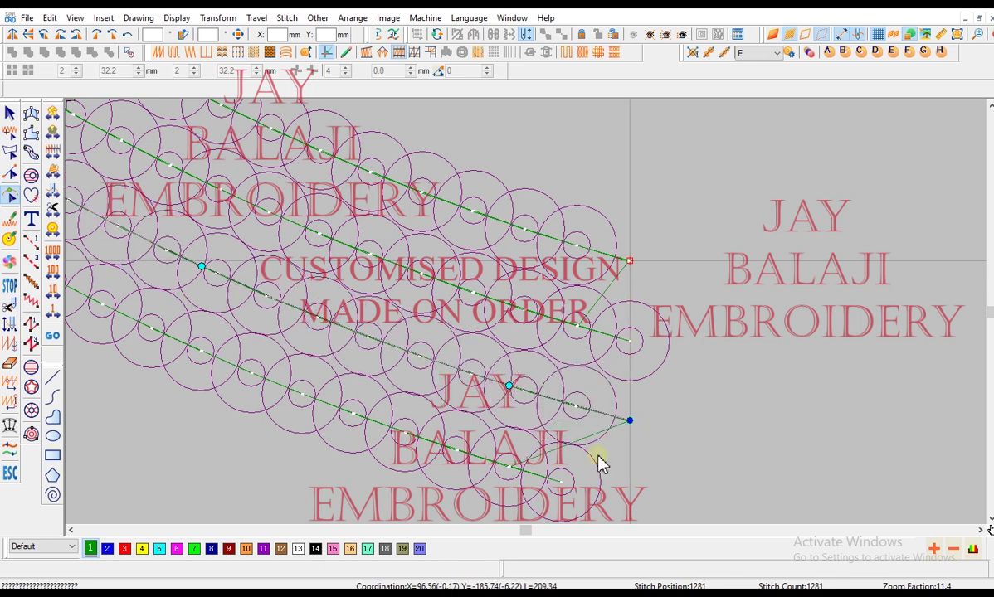
left_click(560, 485)
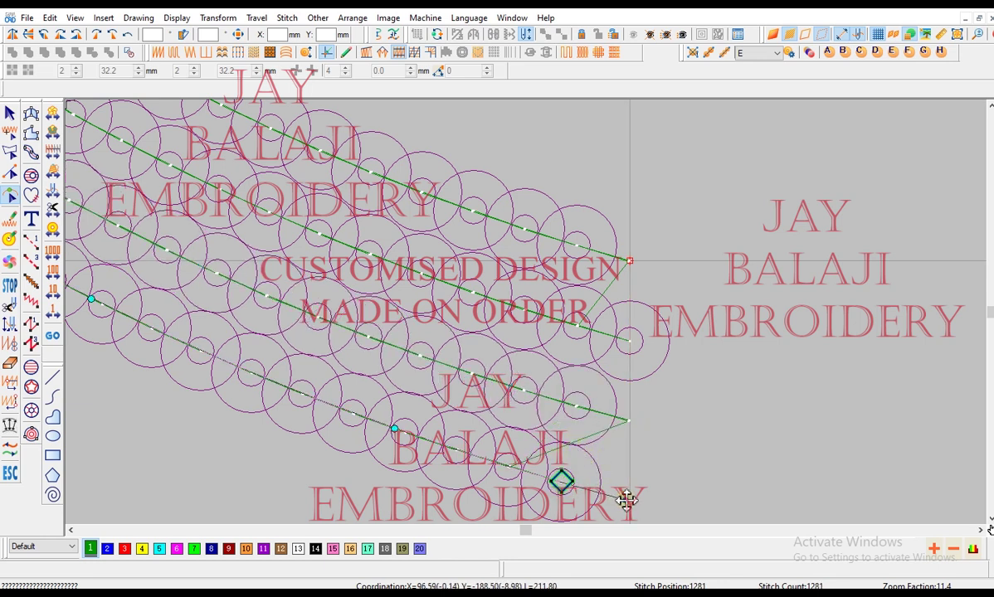
left_click_drag(626, 500, 630, 502)
scroll(571, 461, "down", 1)
key("Escape")
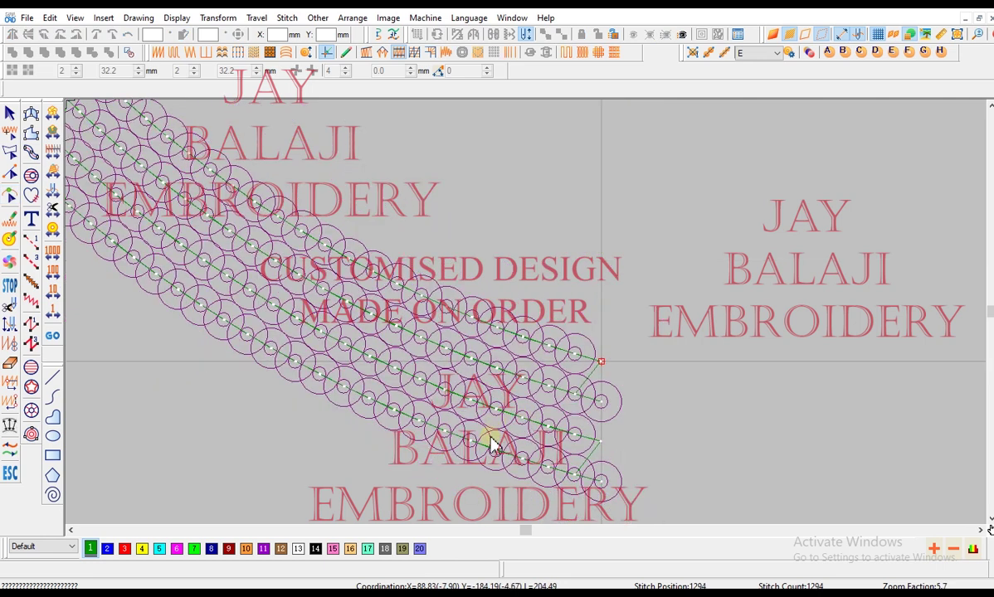
Try offsetting the outermost sequin row as Motif Run with 4.9 mm offset, 1 time, direction Right
left_click(475, 455)
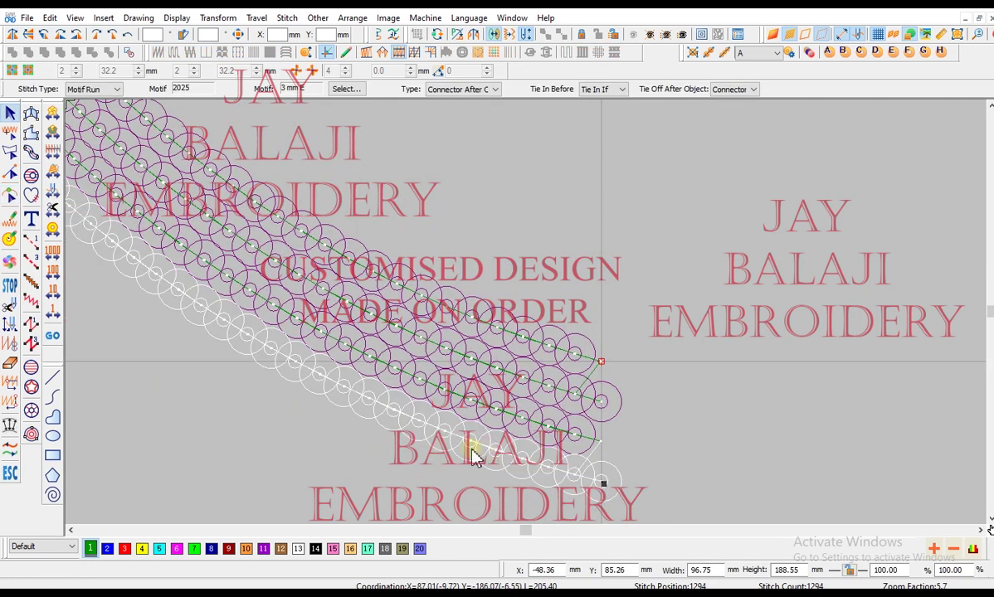
key("o")
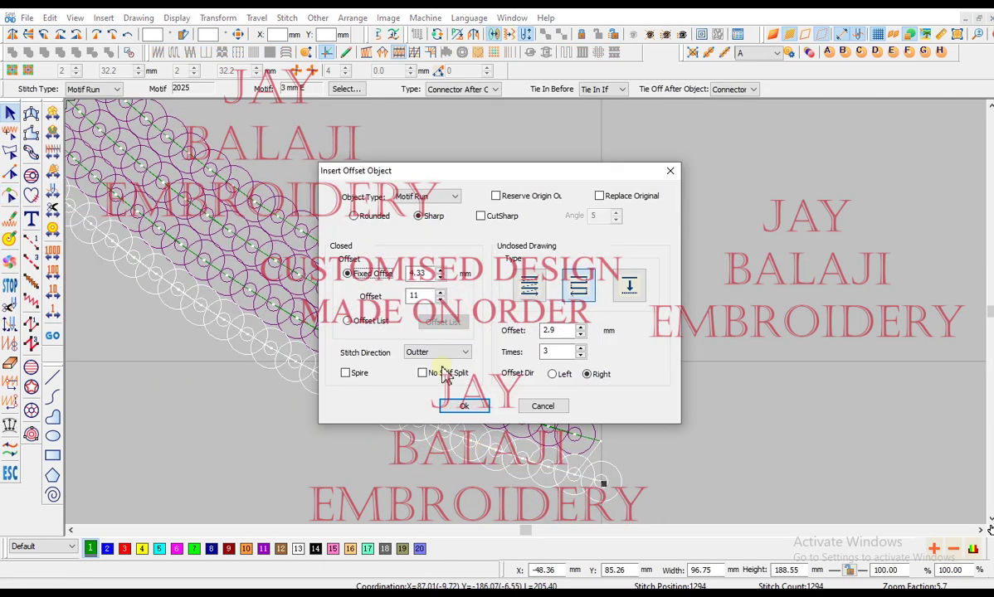
double_click(553, 330)
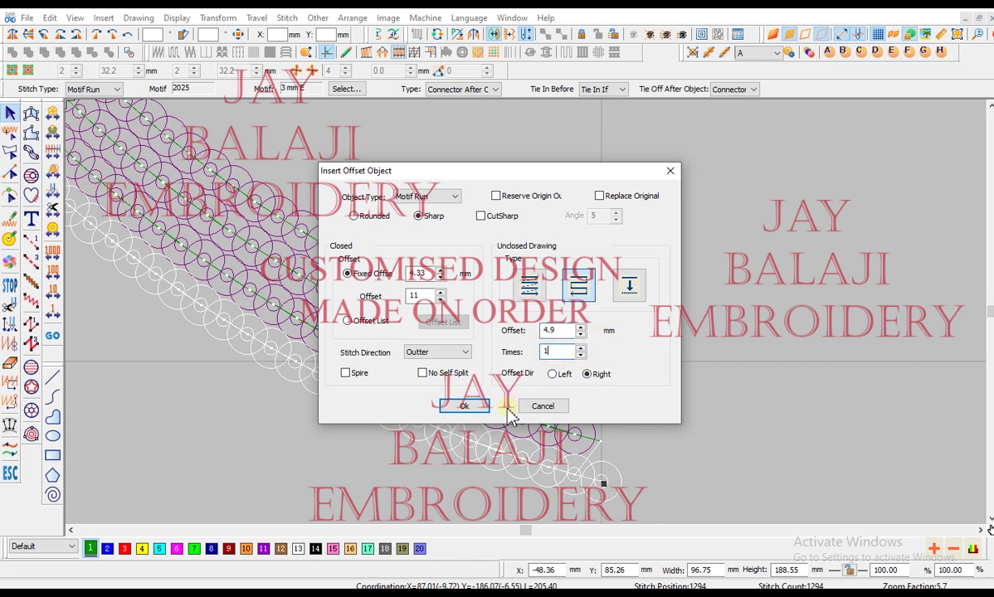
left_click(465, 405)
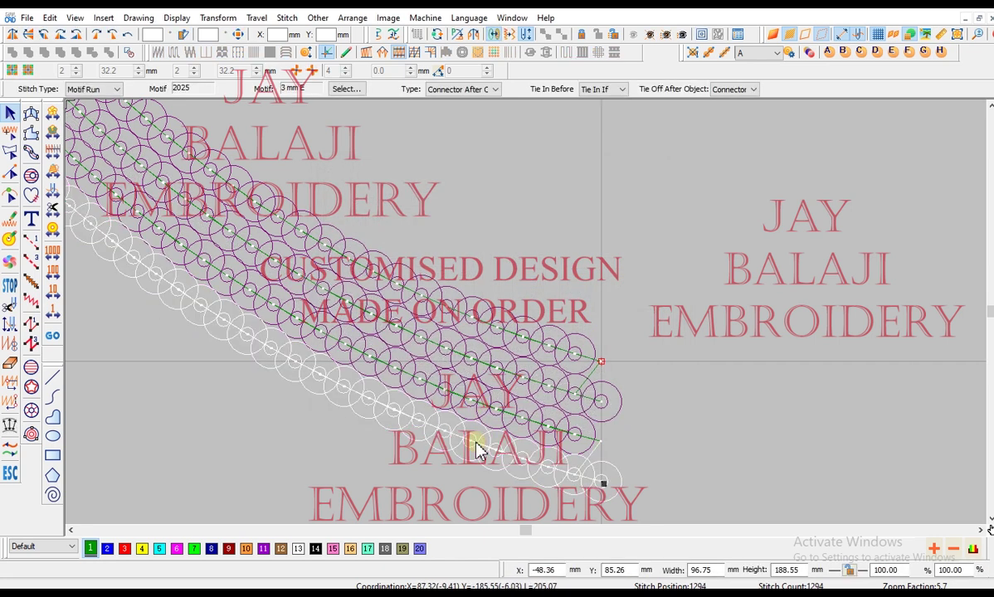
Offset the outermost sequin row once as Motif Run by 4.9 mm with direction Left
key("o")
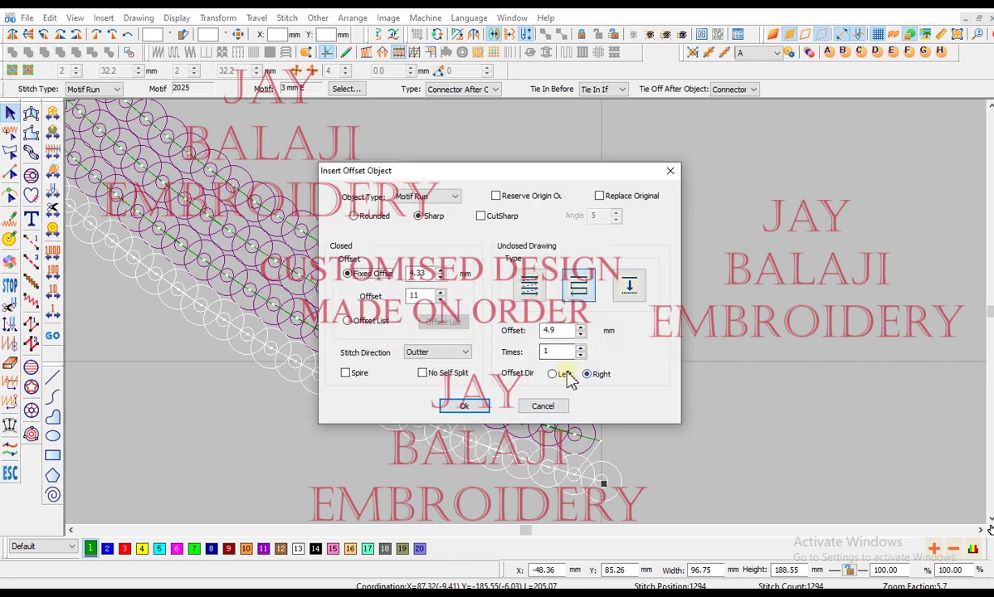
left_click(564, 374)
left_click(464, 405)
scroll(473, 410, "down", 5)
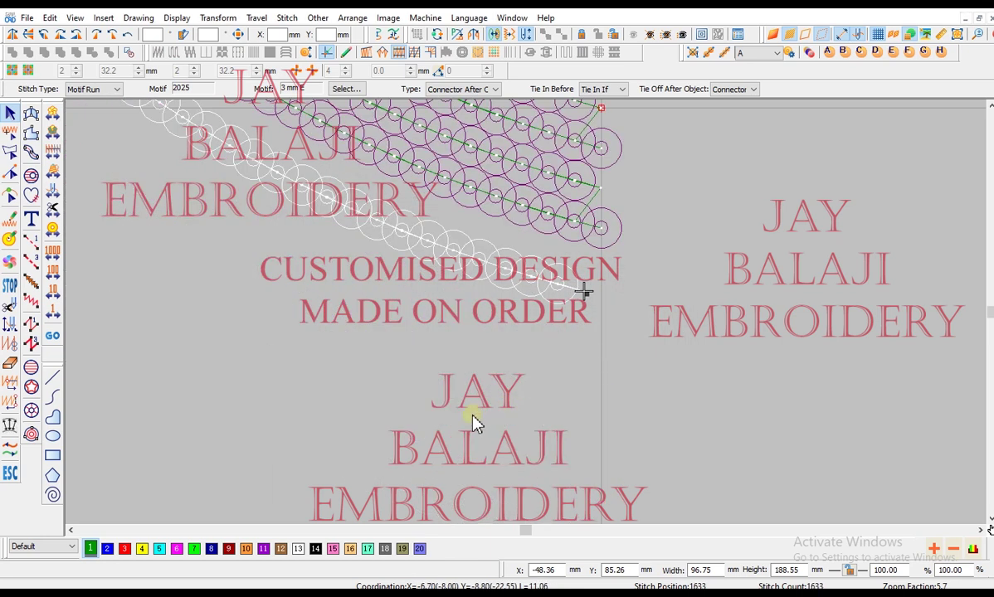
Change the new offset row to the 5 mm F motif with sequin F and inspect its gap in realistic view
double_click(502, 274)
left_click(466, 217)
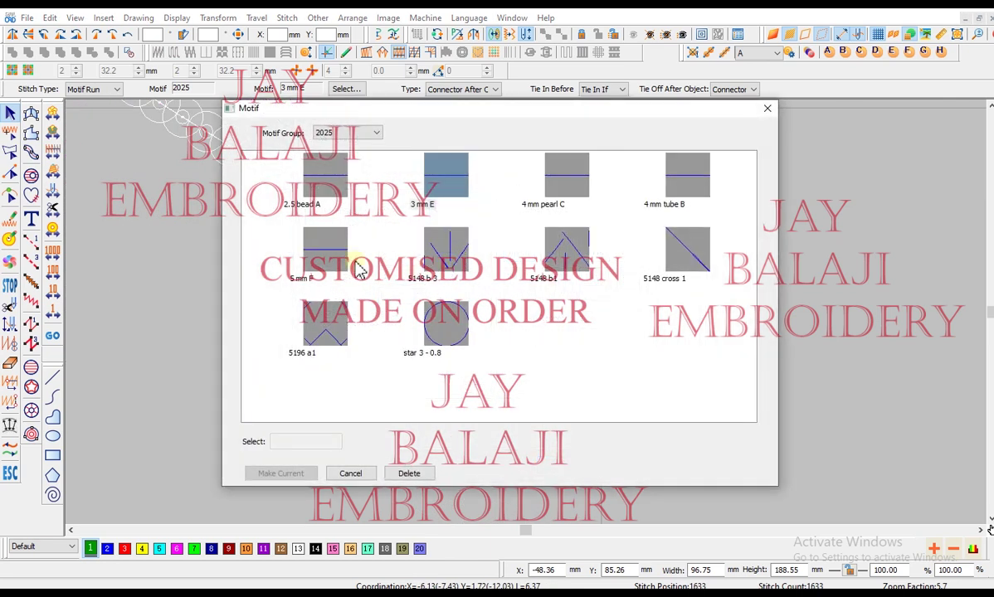
left_click(323, 250)
left_click(280, 473)
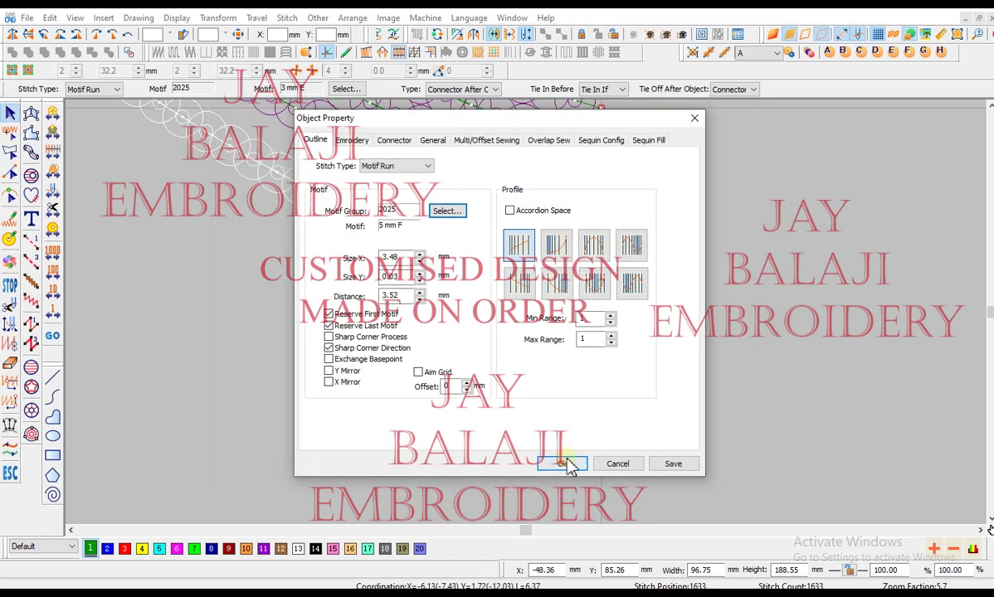
left_click(562, 463)
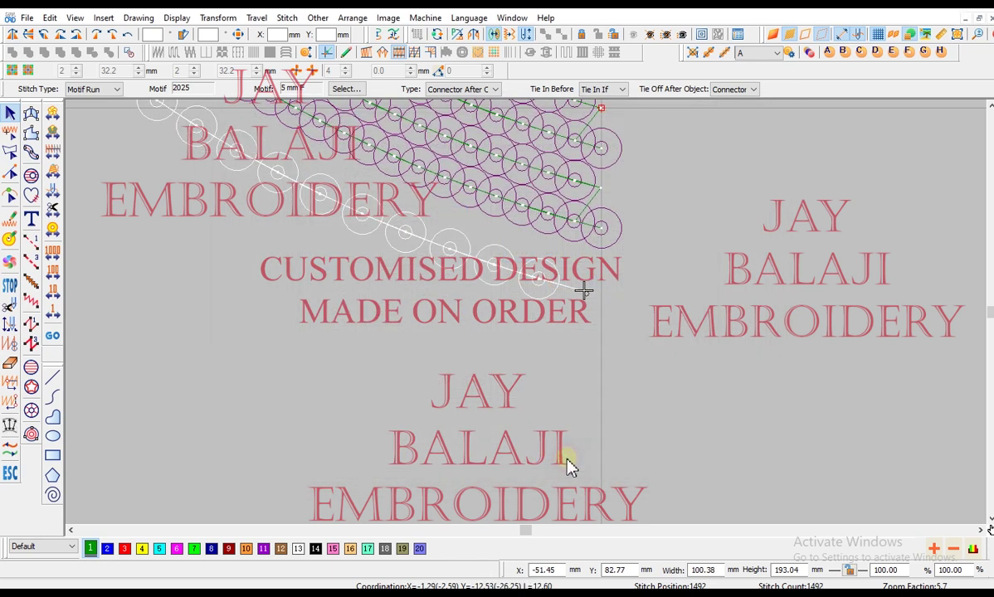
left_click(909, 53)
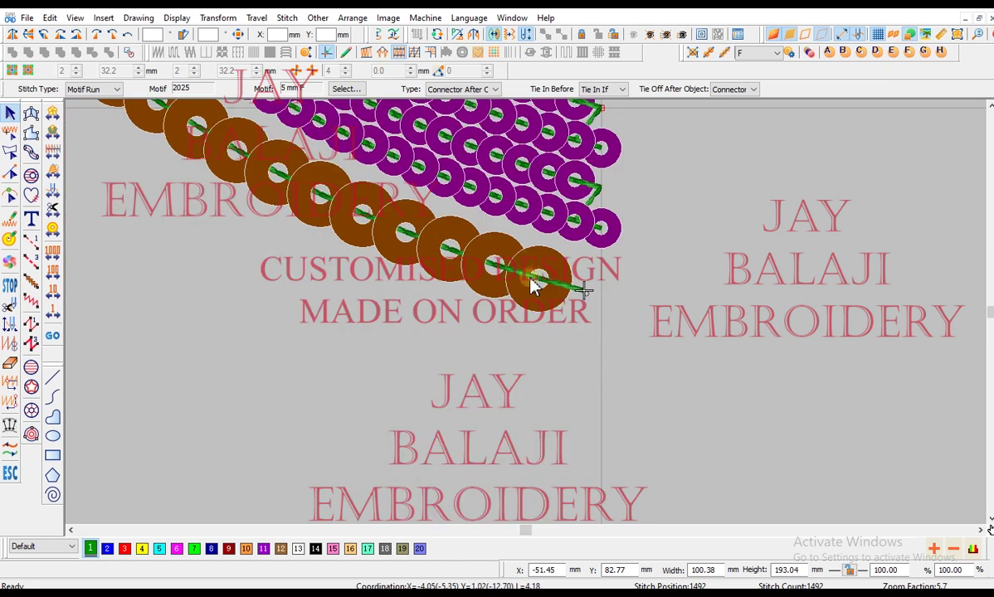
scroll(534, 274, "up", 1)
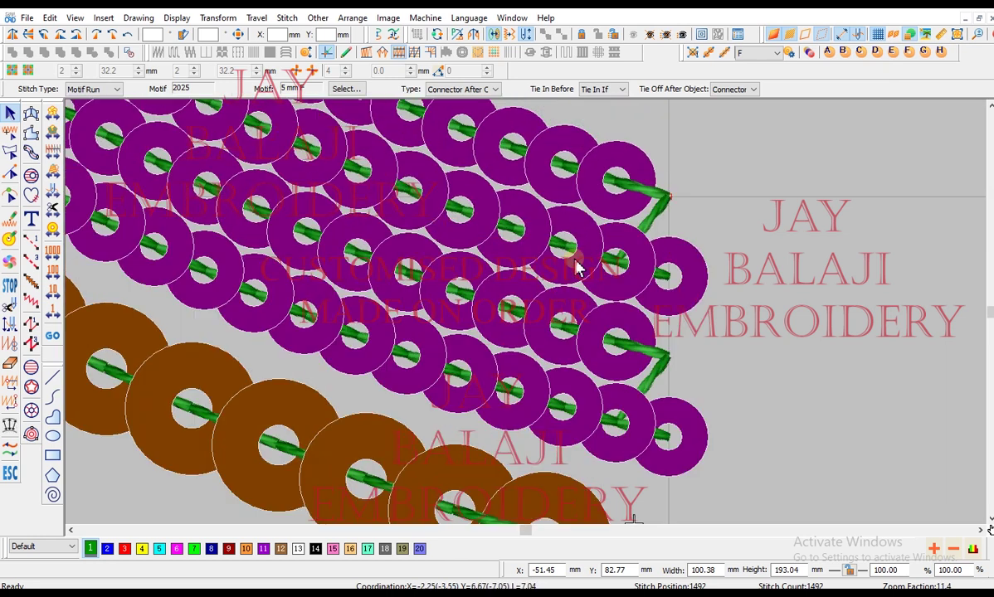
scroll(526, 420, "down", 1)
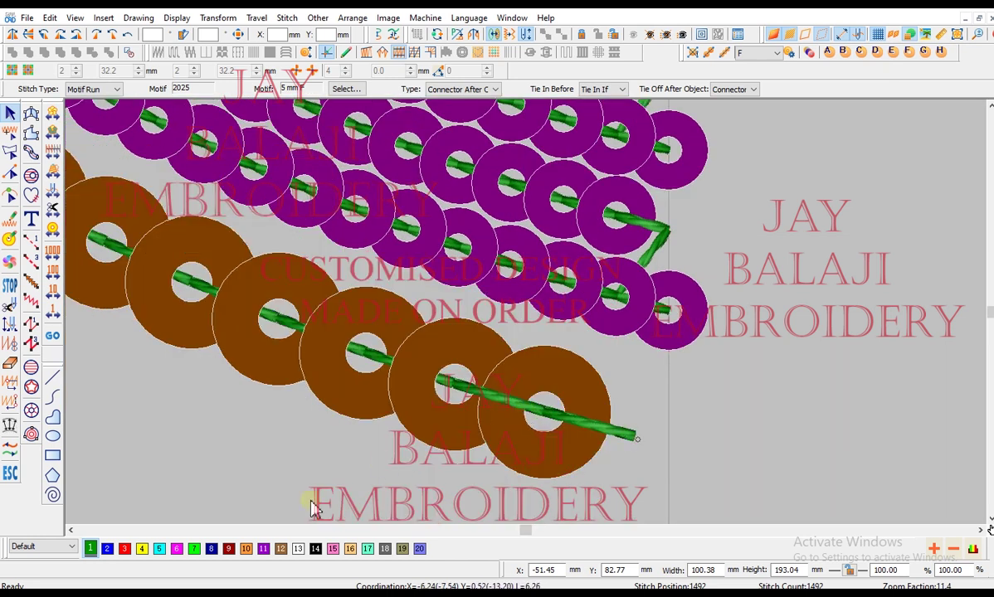
Add 1.5 and 2.5 in Calculator to work out the spacing, and delete the trial 5 mm F offset row
left_click(191, 595)
key("Escape")
type("1.5+2.5+")
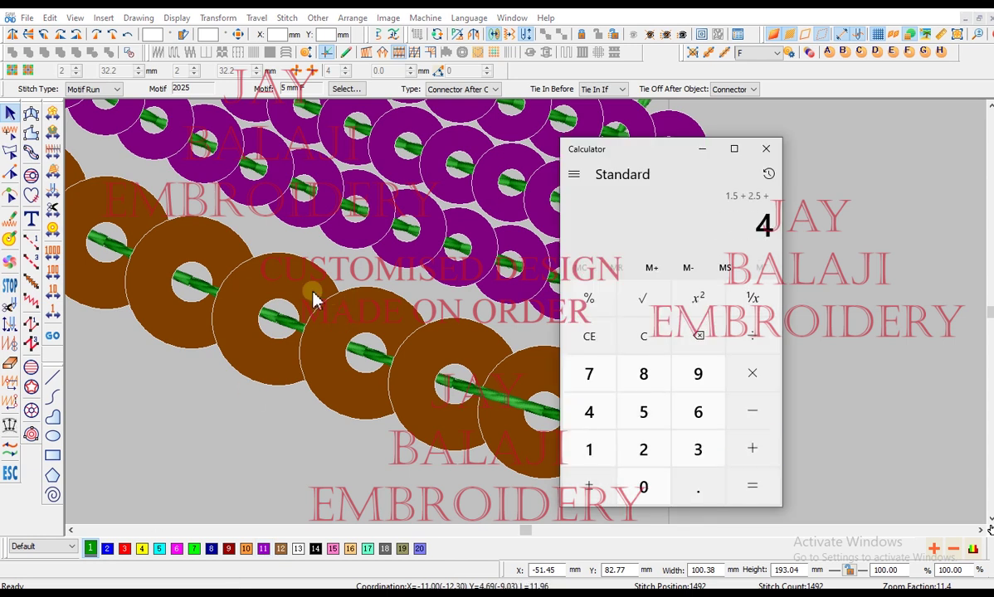
key("alt+Tab")
key("Delete")
Offset the outermost 3 mm sequin row as Motif Run with 3.9 mm offset, 2 times, direction Left
left_click(506, 284)
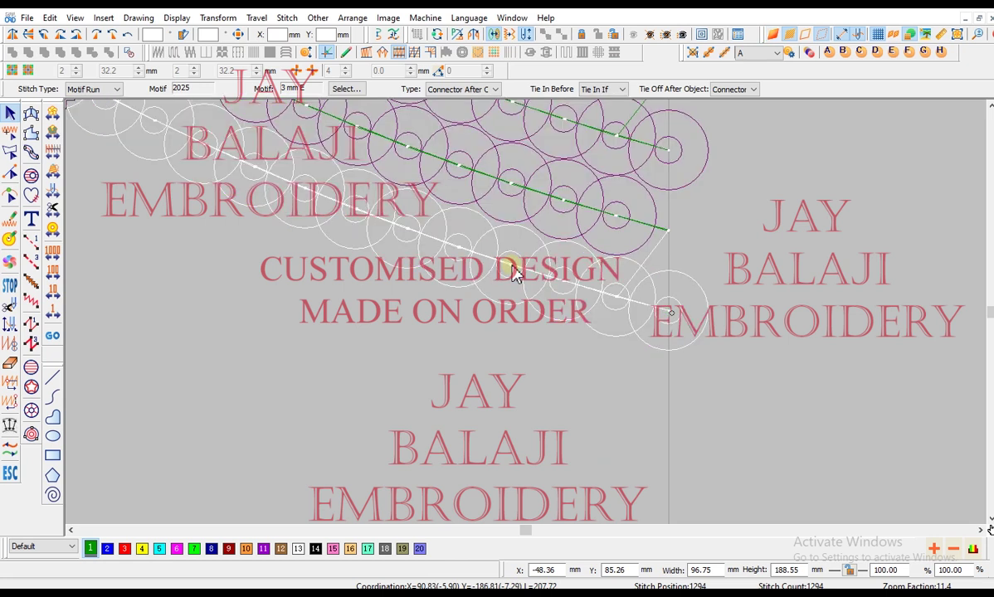
key("o")
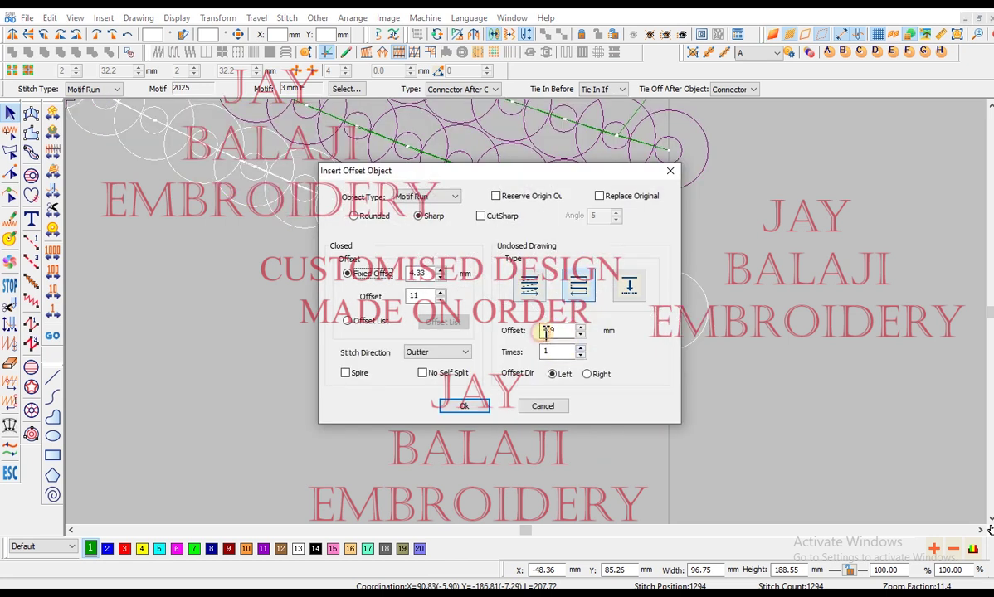
left_click(542, 333)
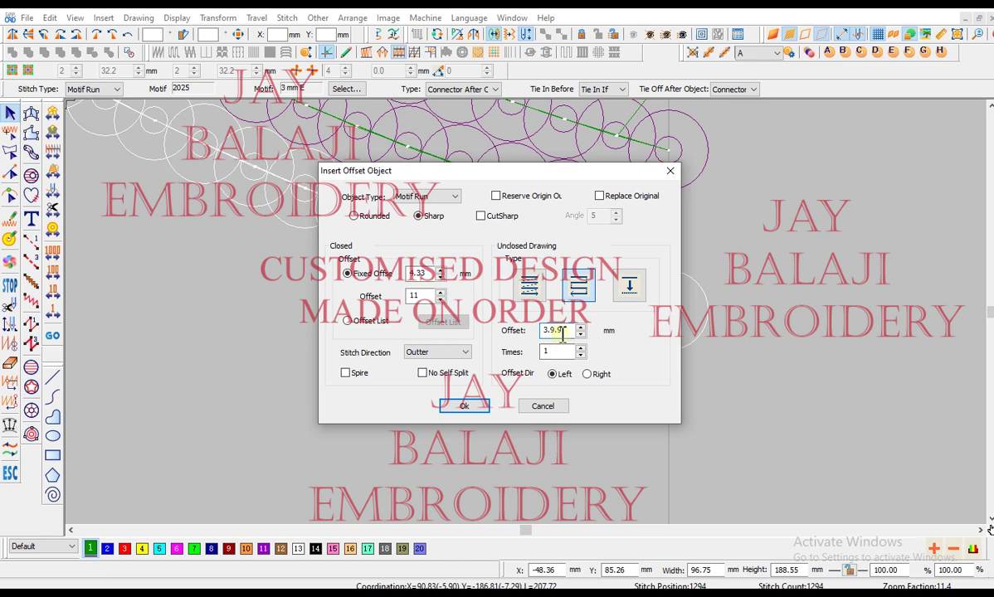
left_click(581, 348)
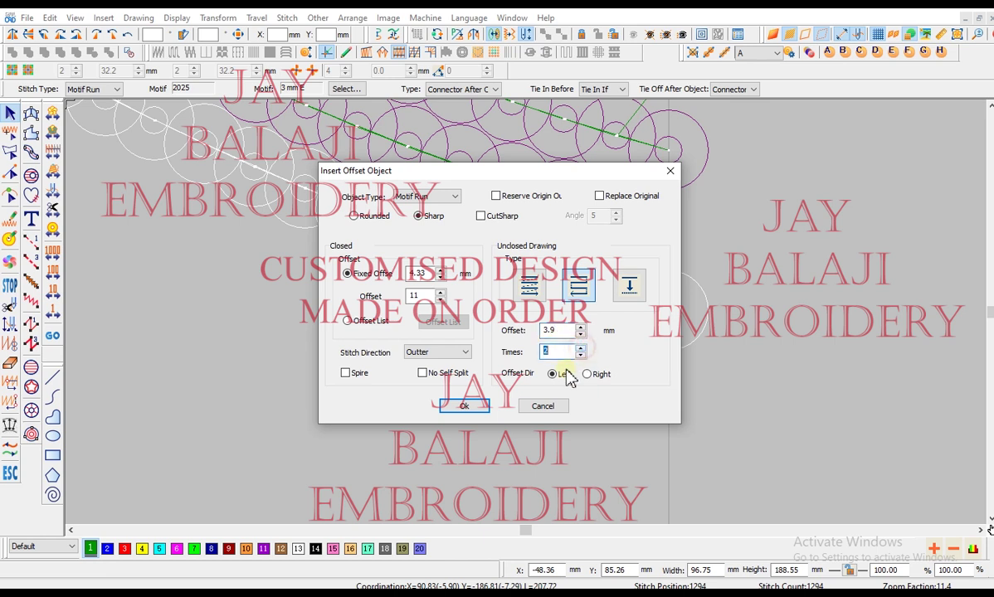
left_click(465, 406)
Change the inner of the two new offset rows to the 5 mm F motif and assign sequin F
left_click(486, 369)
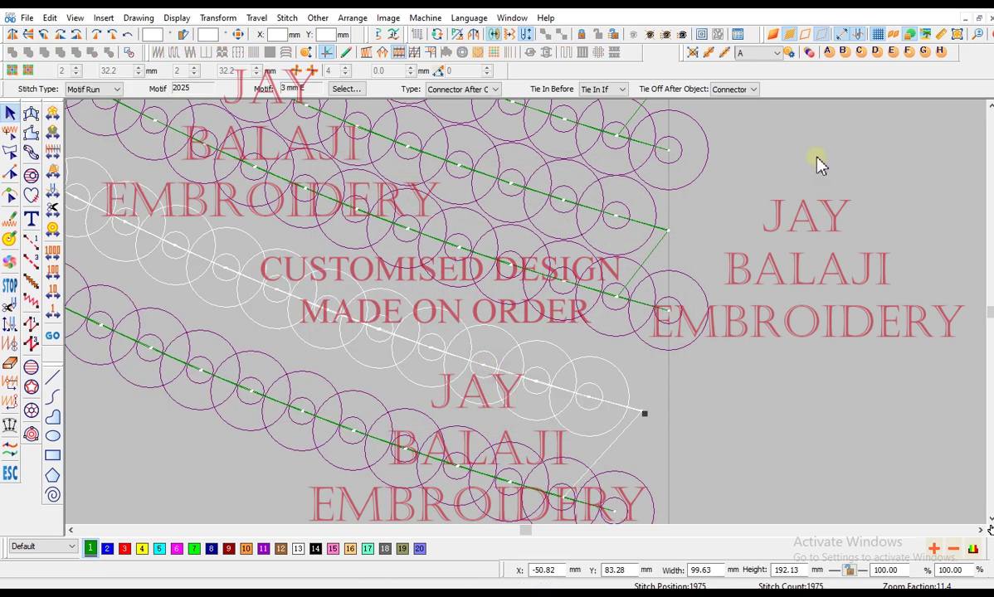
left_click(861, 51)
double_click(657, 237)
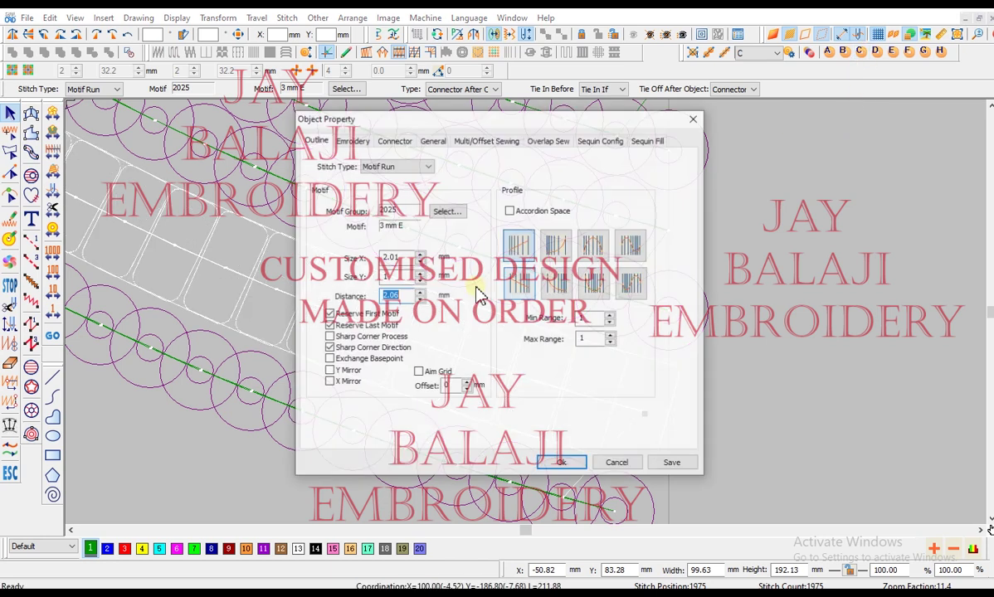
left_click(447, 211)
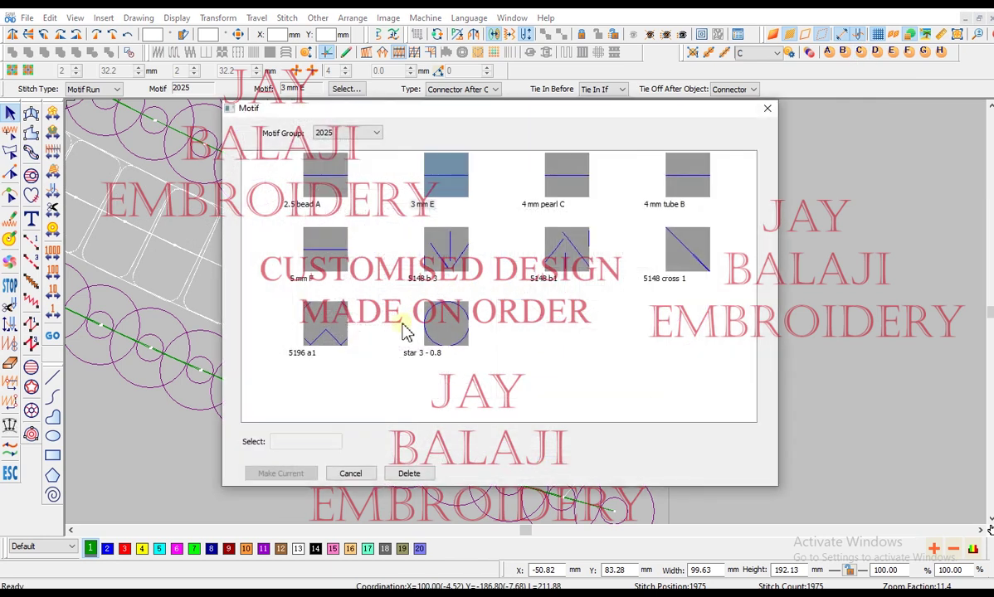
left_click(322, 253)
left_click(276, 474)
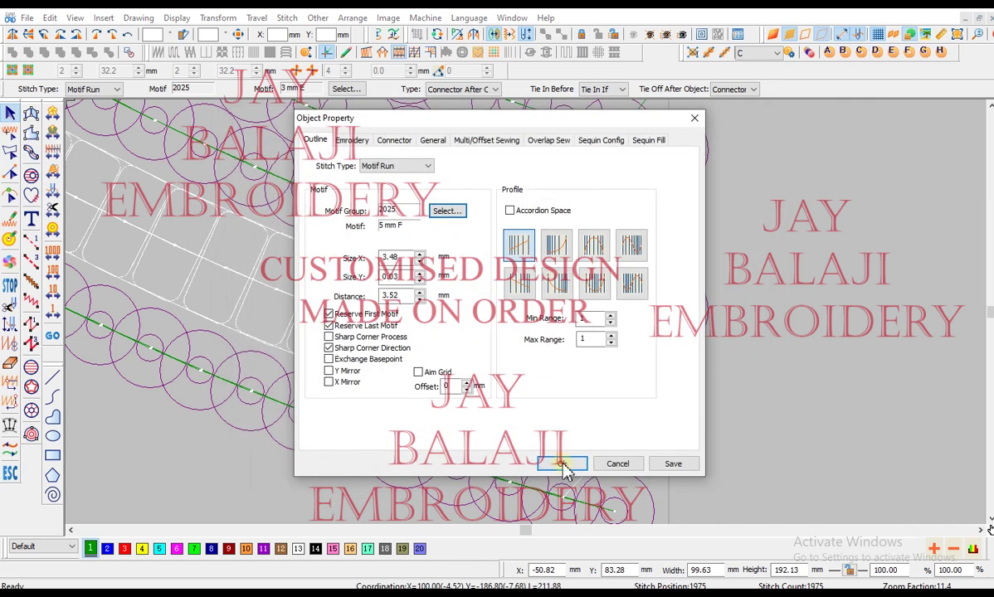
left_click(562, 462)
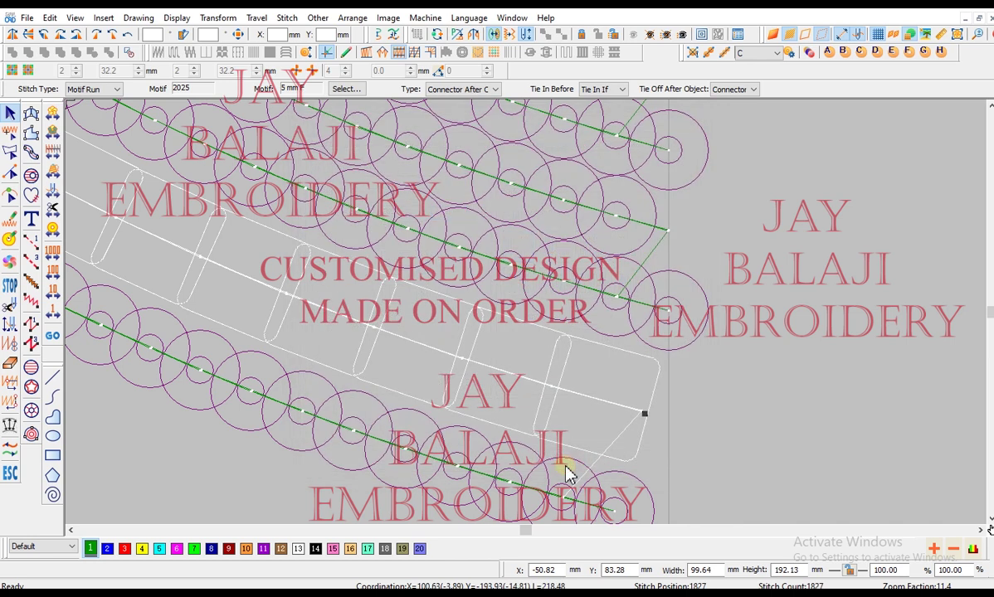
left_click(909, 52)
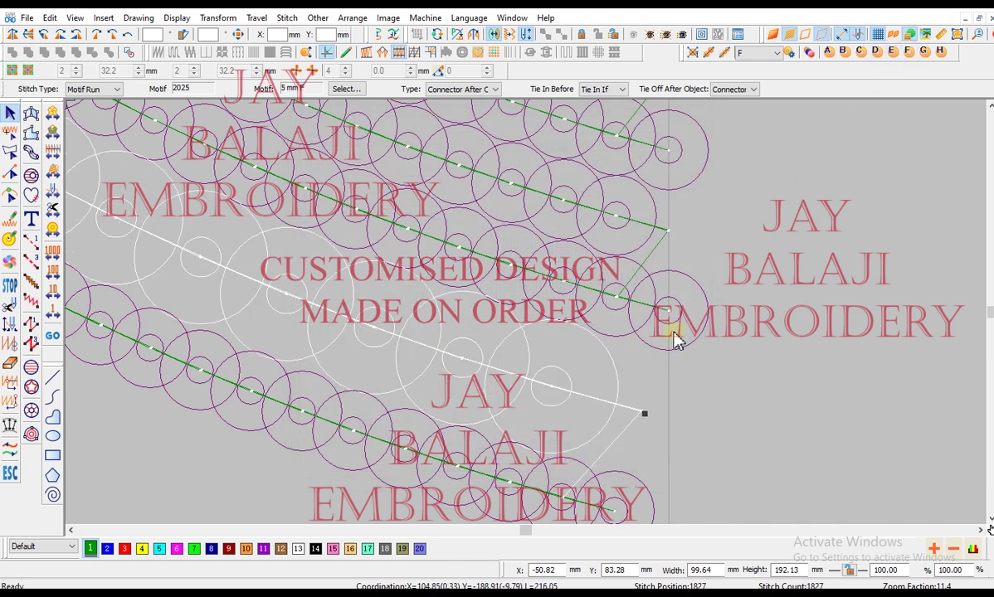
Show the realistic view and move the lower end nodes of the 5 mm row and the outermost 3 mm row onto the vertical centre line
key("t")
key("h")
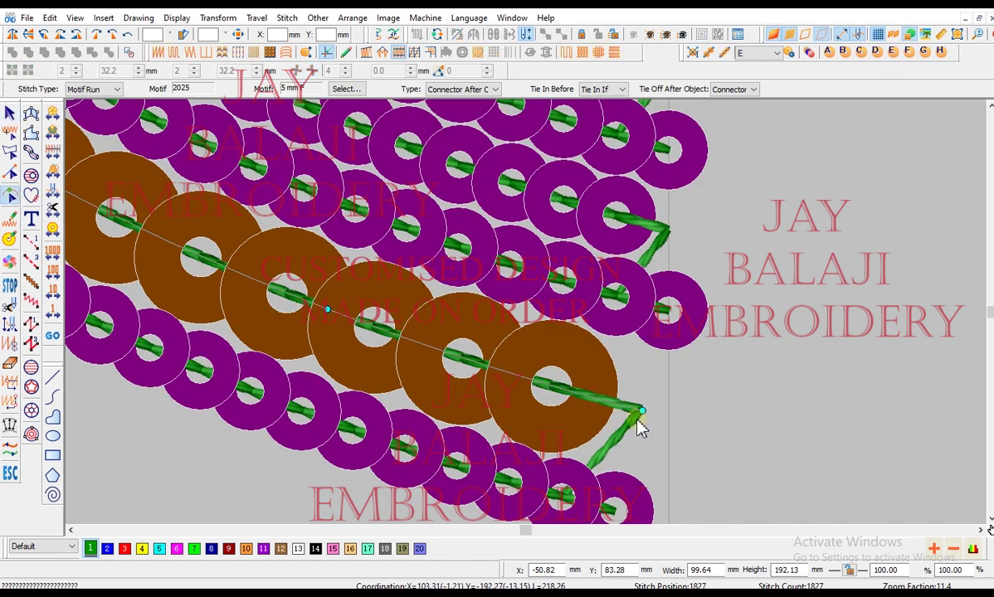
left_click_drag(639, 412, 668, 415)
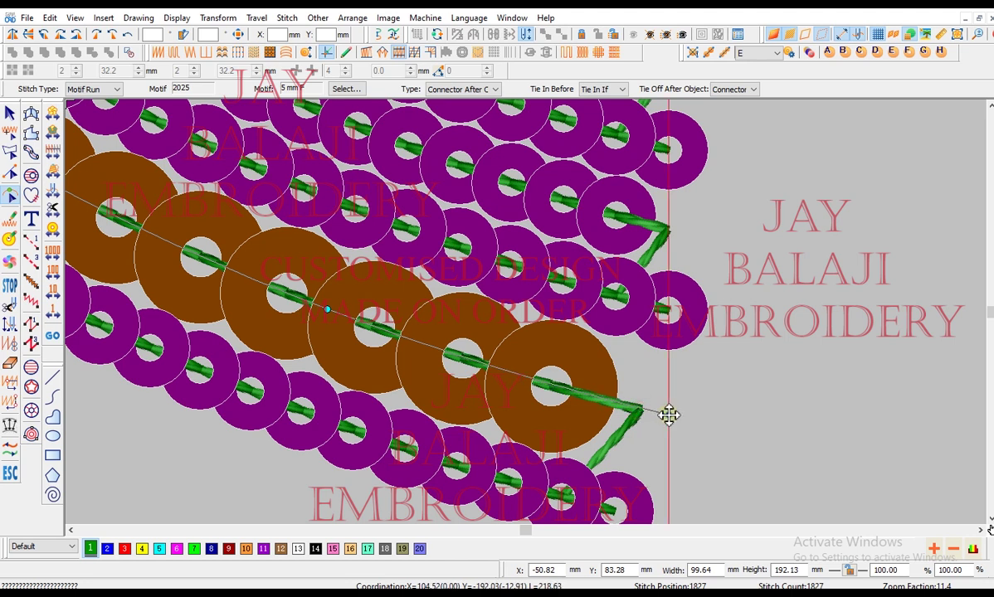
scroll(614, 374, "down", 3)
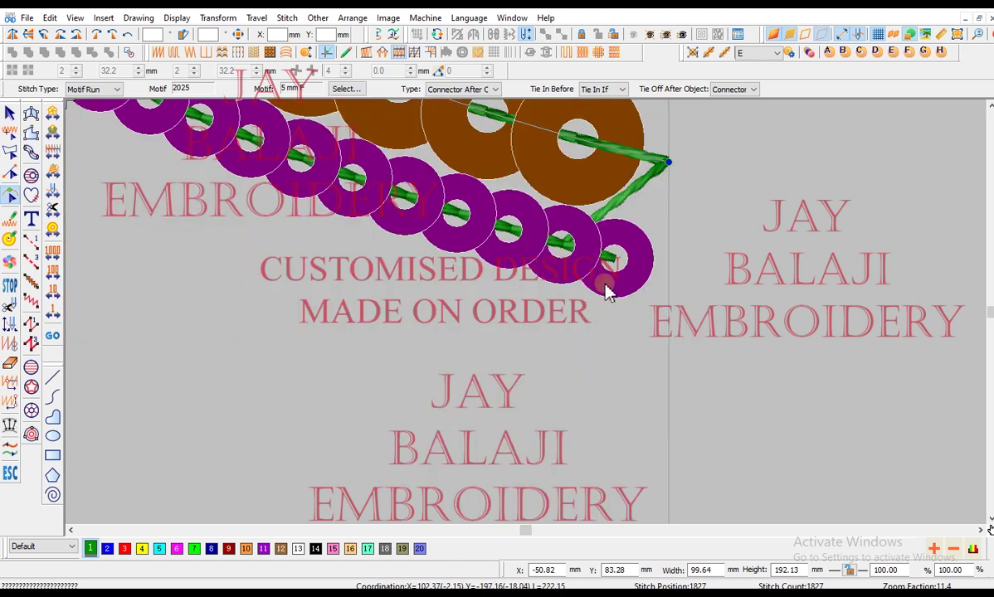
left_click(610, 257)
left_click_drag(613, 258, 669, 270)
scroll(645, 298, "down", 1)
key("Escape")
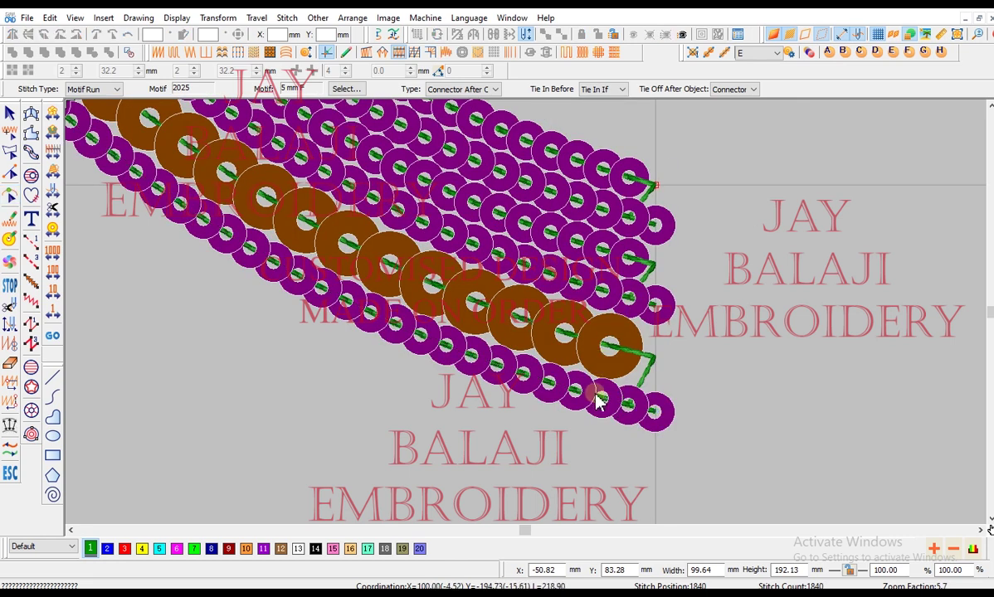
Offset the outermost 3 mm E row as Motif Run with 2.9 mm offset, 3 times, direction Left
key("Escape")
scroll(595, 394, "down", 1)
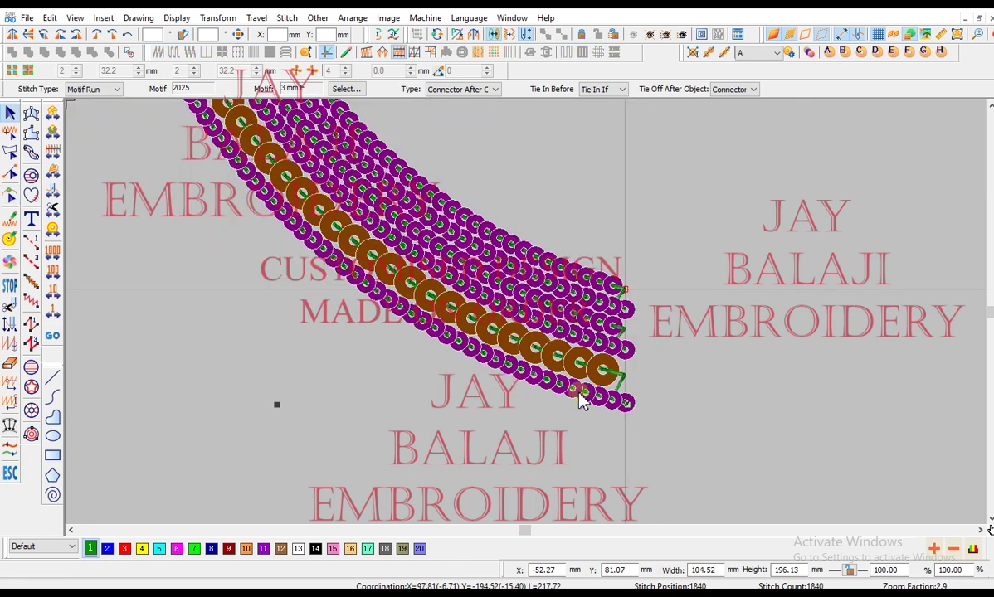
key("o")
double_click(546, 332)
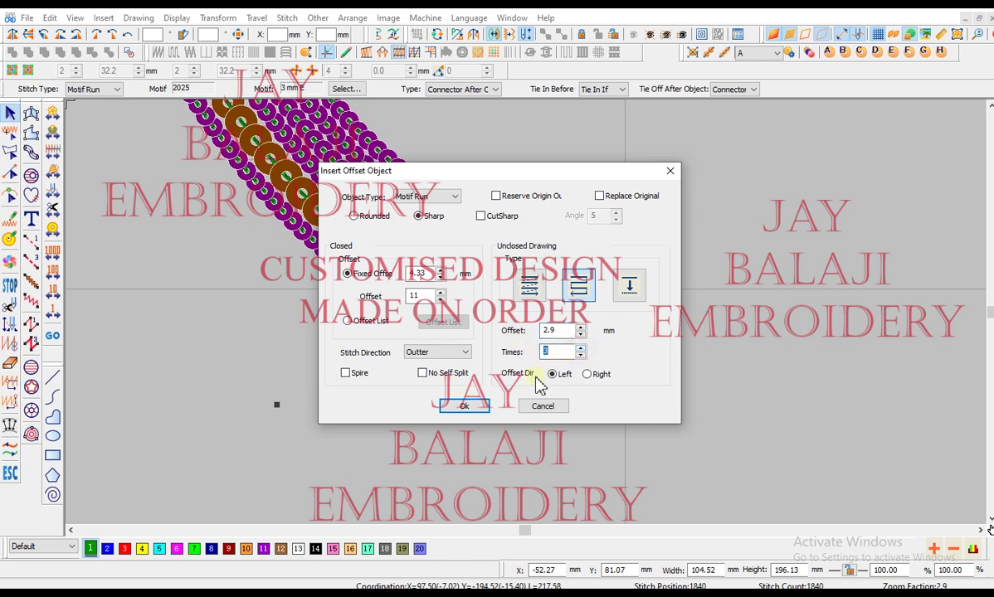
left_click(462, 405)
left_click(657, 360)
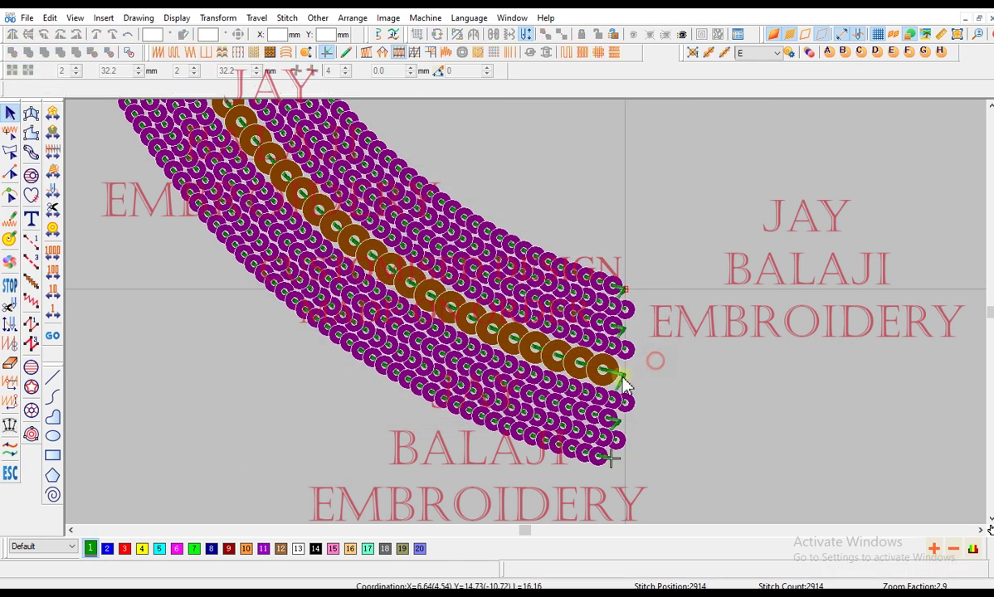
Offset the outermost 3 mm E row as Motif Run with 3.9 mm offset, 2 times, direction Right
left_click(575, 451)
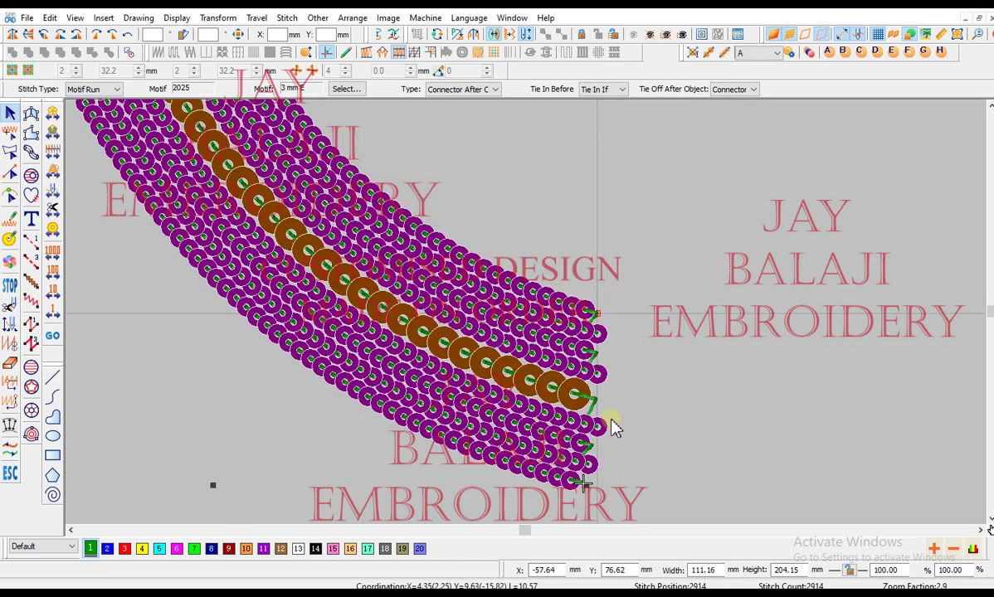
key("ctrl+z")
left_click(597, 373)
left_click(569, 351)
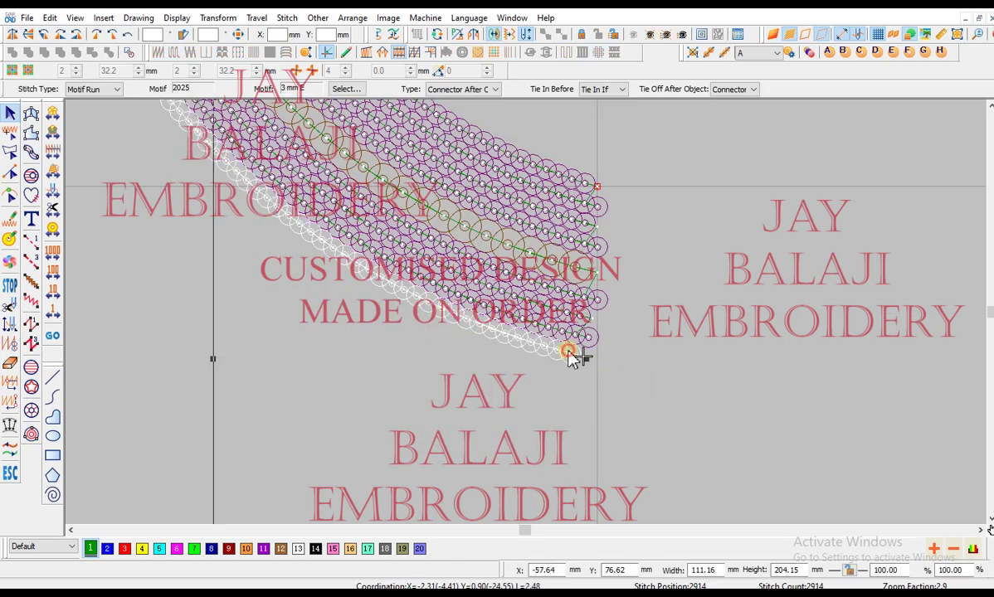
key("o")
left_click_drag(564, 332, 523, 333)
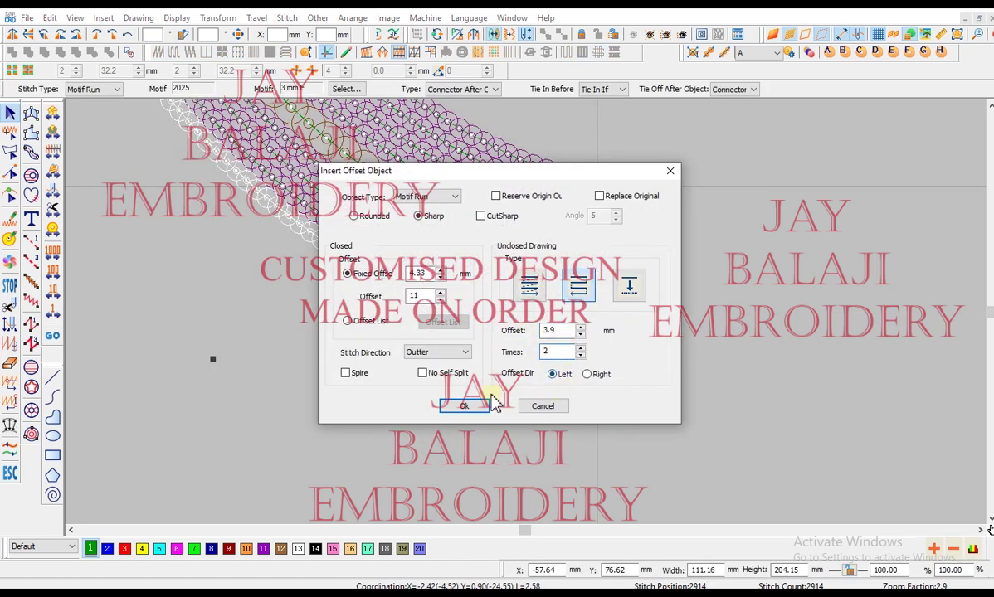
left_click(589, 375)
left_click(464, 406)
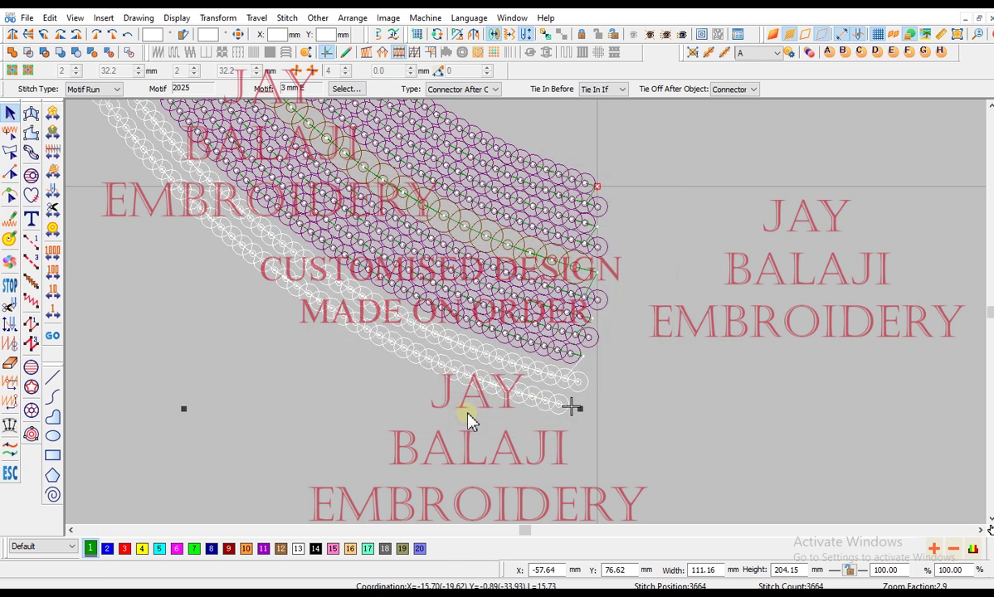
Copy the existing 5 mm F row's motif onto the inner of the two new offset rows and show the realistic view
left_click(558, 285)
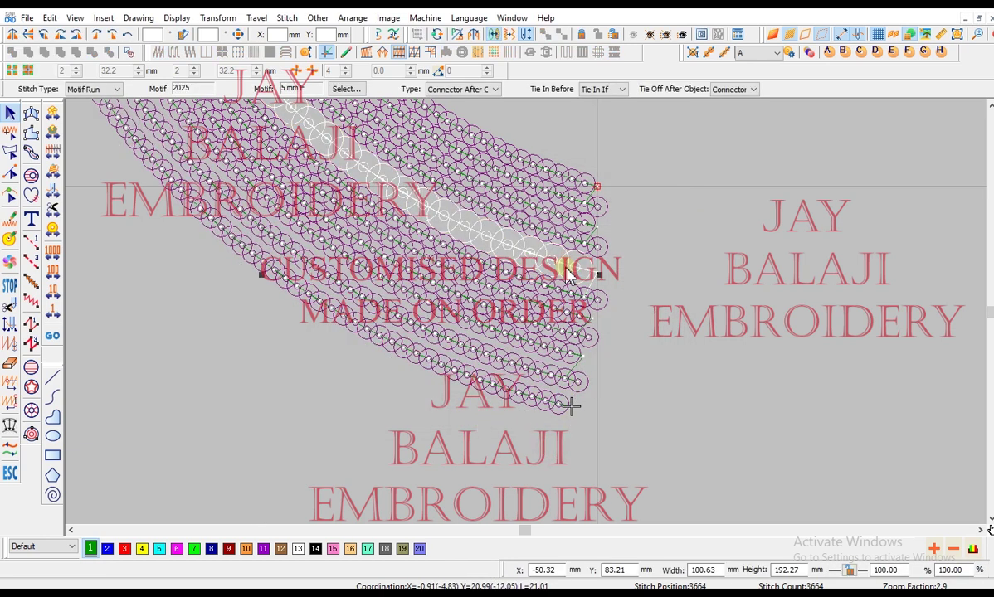
left_click(513, 362)
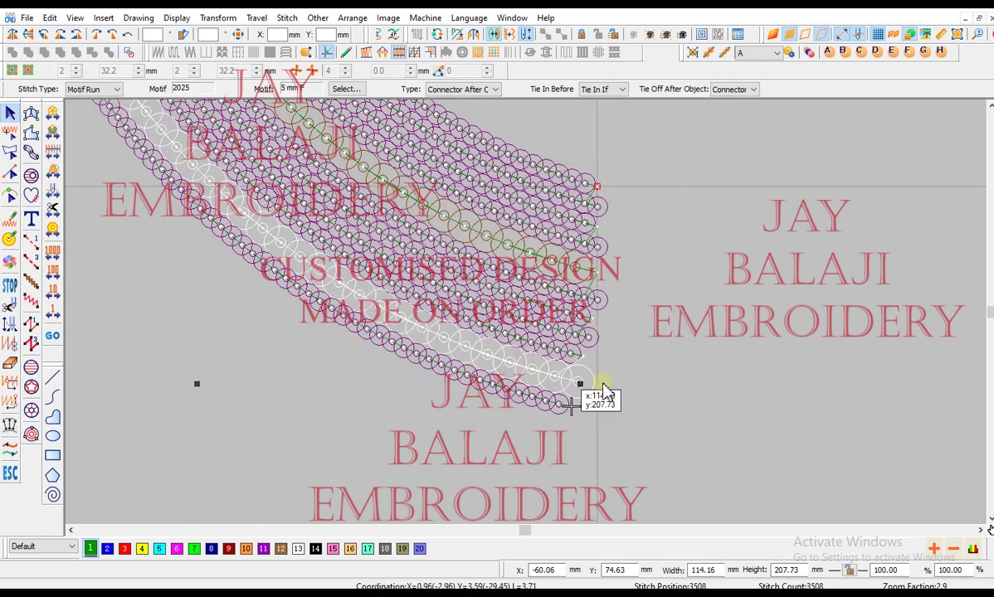
left_click(627, 384)
scroll(628, 381, "down", 2)
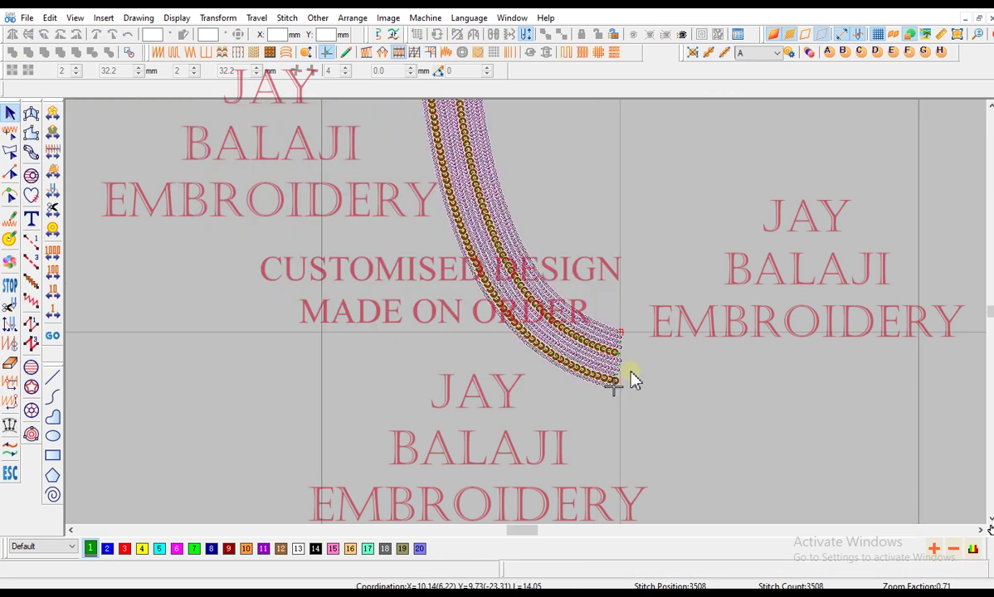
Try to offset the outermost 3 mm E row as Motif Run with 2.9 mm offset, 3 times, direction Left
scroll(639, 373, "up", 6)
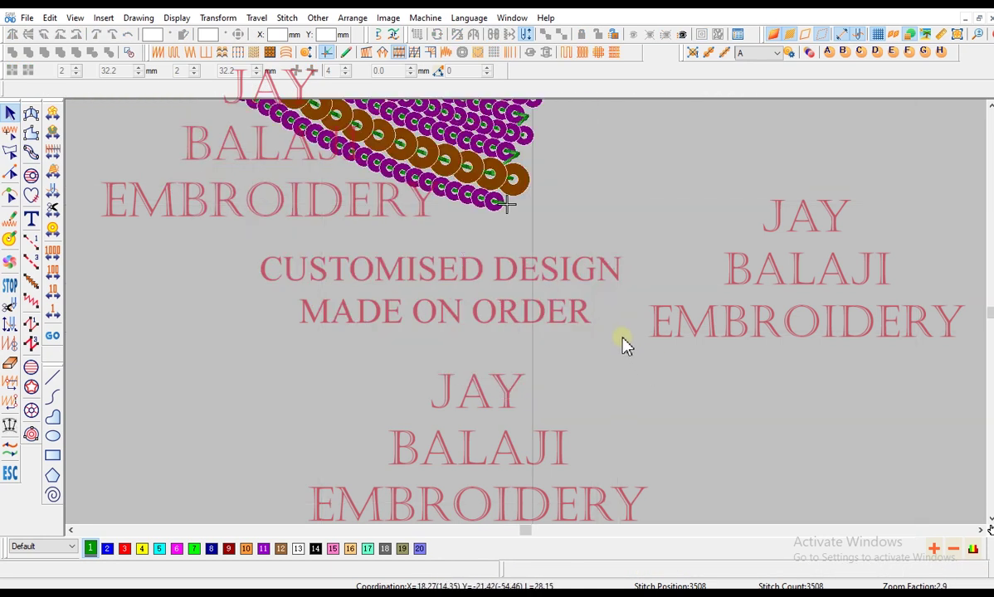
left_click(491, 331)
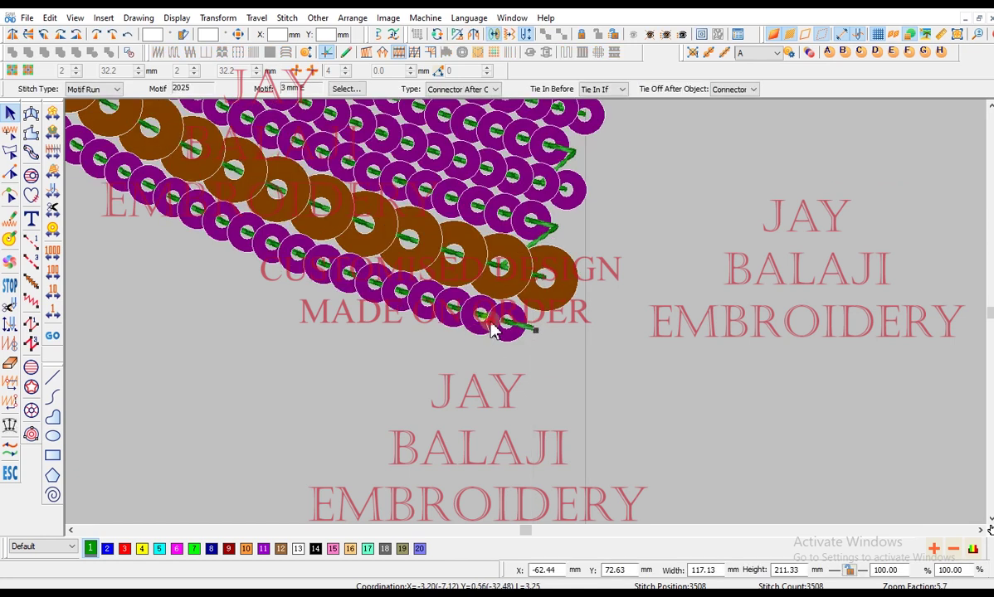
key("o")
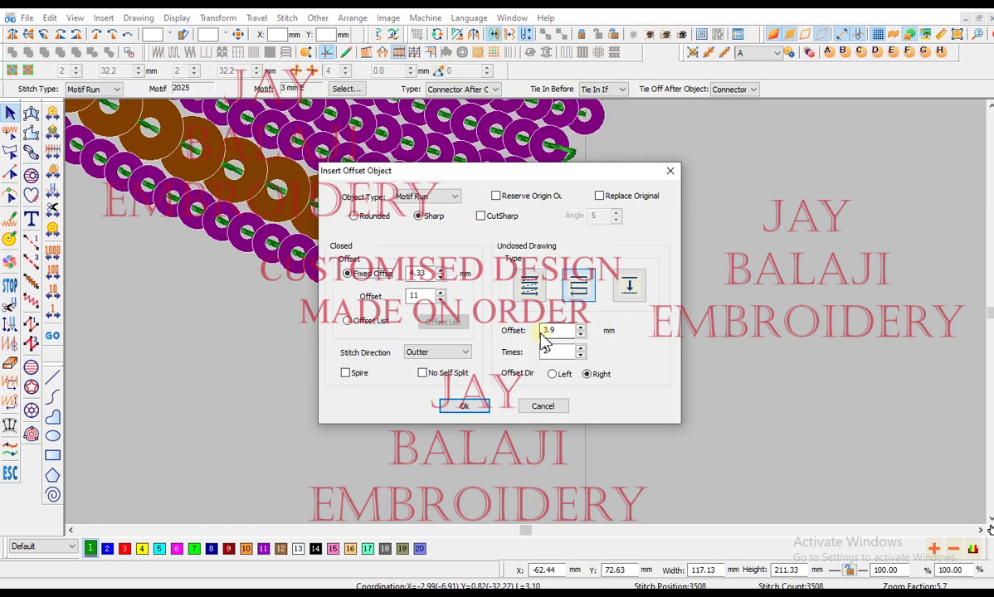
left_click_drag(541, 330, 547, 331)
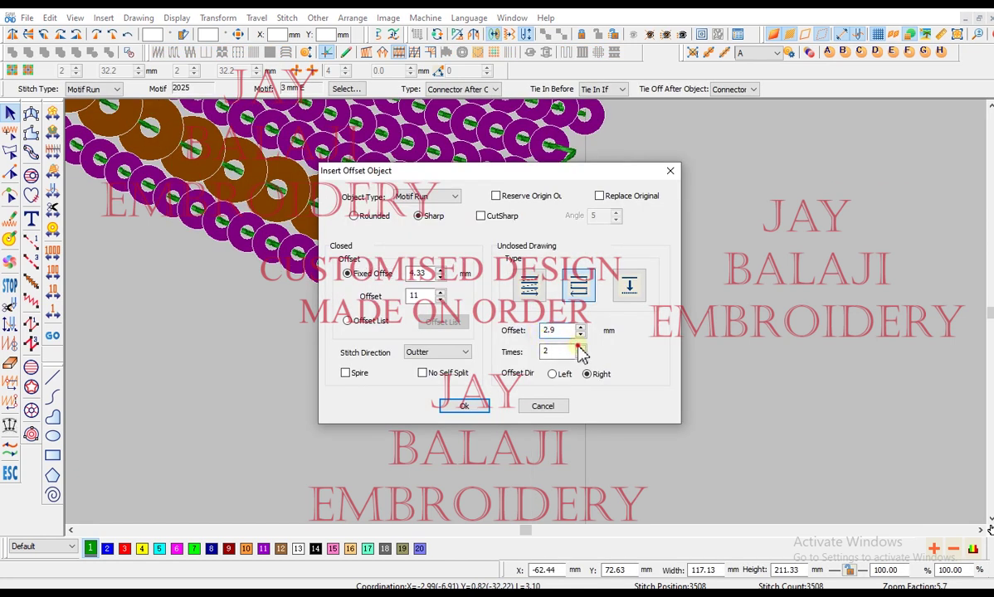
left_click(561, 374)
left_click(462, 406)
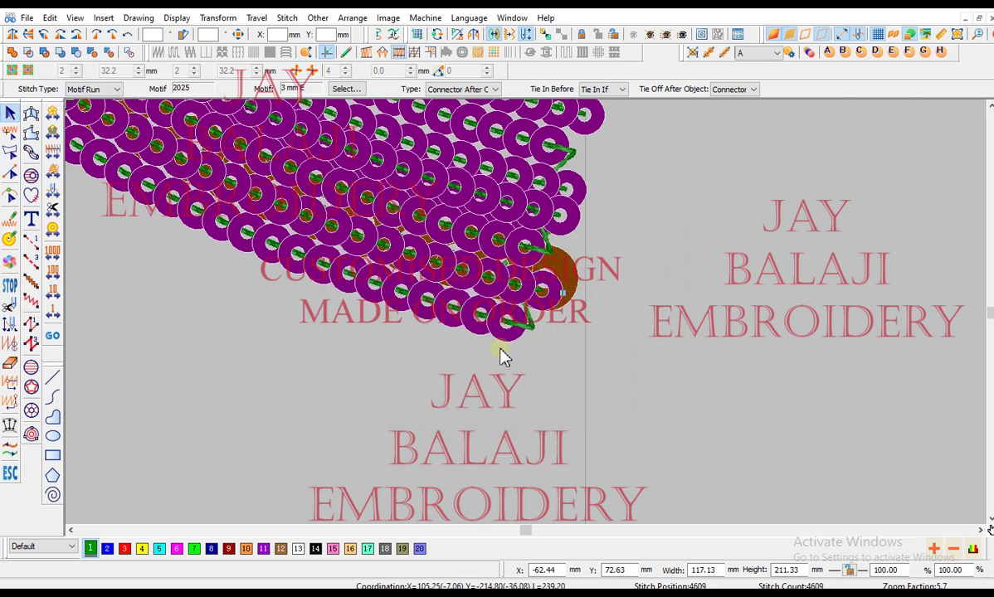
Undo the inward offset and repeat it on the outermost 3 mm E row with 2.9 mm offset, 3 times, direction Right
key("o")
left_click(600, 373)
left_click(455, 404)
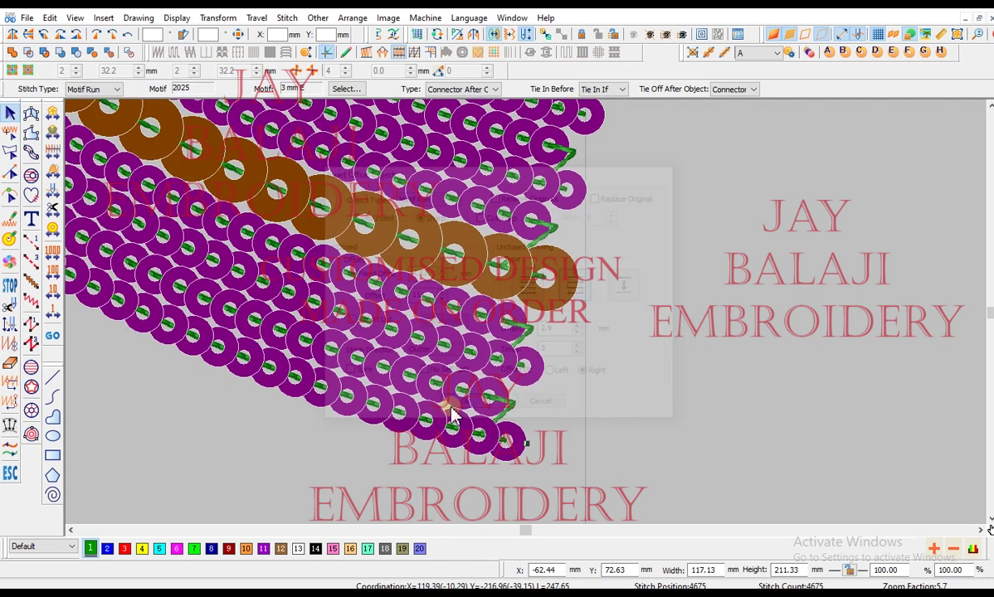
Offset the new outermost 3 mm E row as Motif Run with 3.9 mm offset, 2 times, direction Right
scroll(500, 404, "down", 2)
left_click(487, 427)
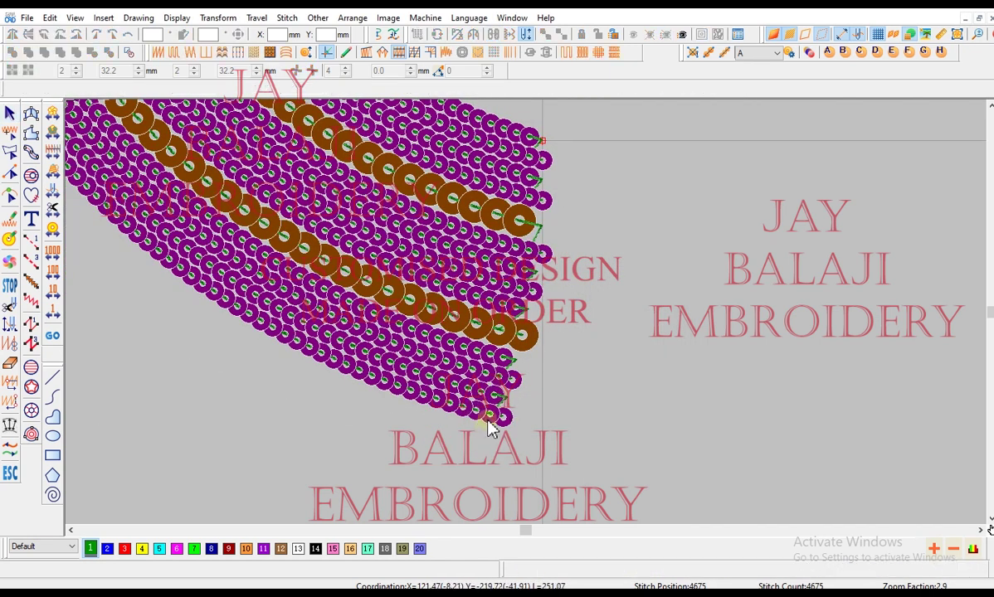
left_click(490, 415)
key("o")
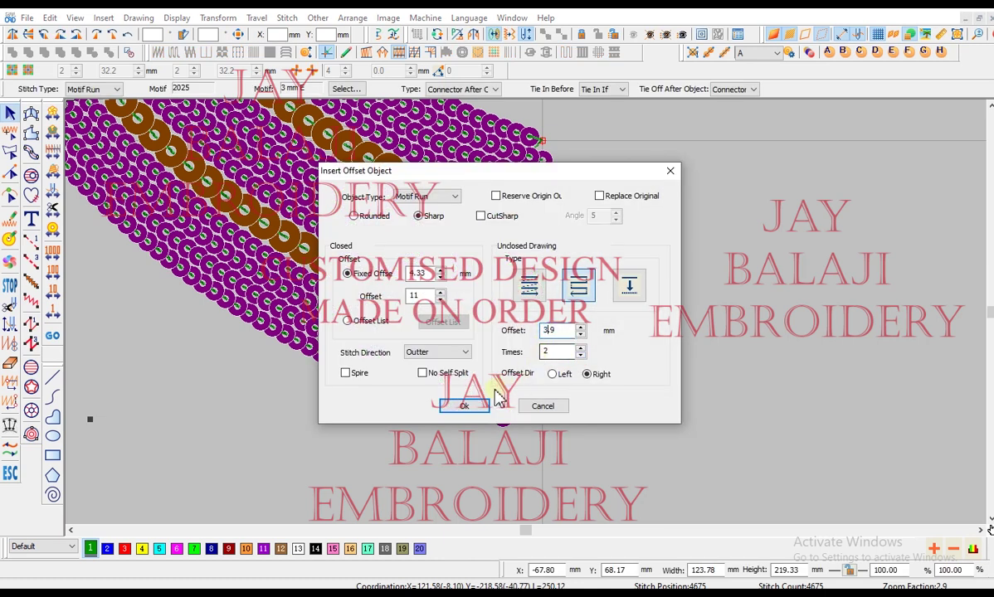
left_click(468, 405)
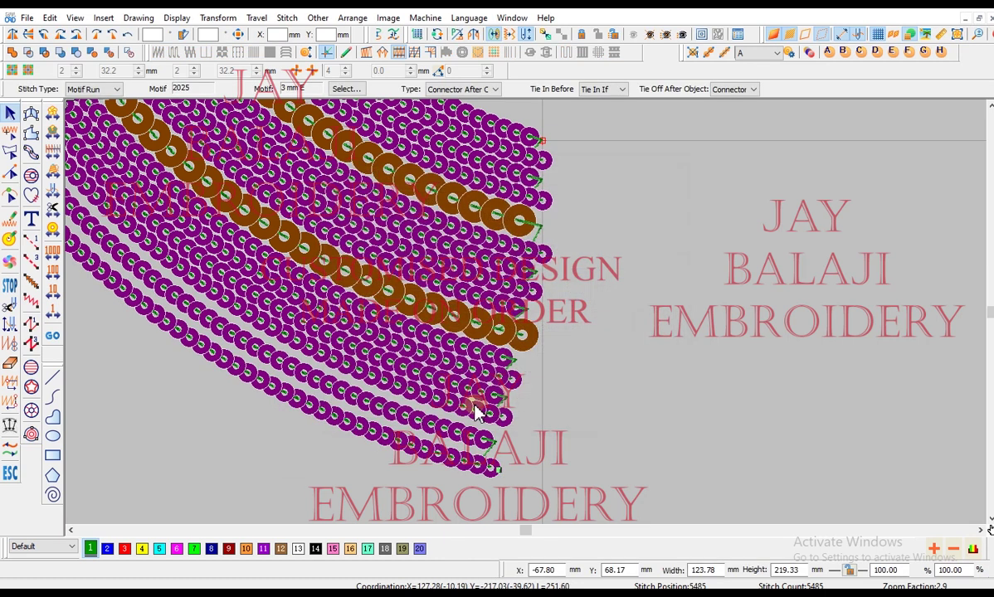
Change the inner of the two newest offset rows to the 5 mm F motif as the third large sequin row
left_click(489, 446)
scroll(493, 442, "down", 2)
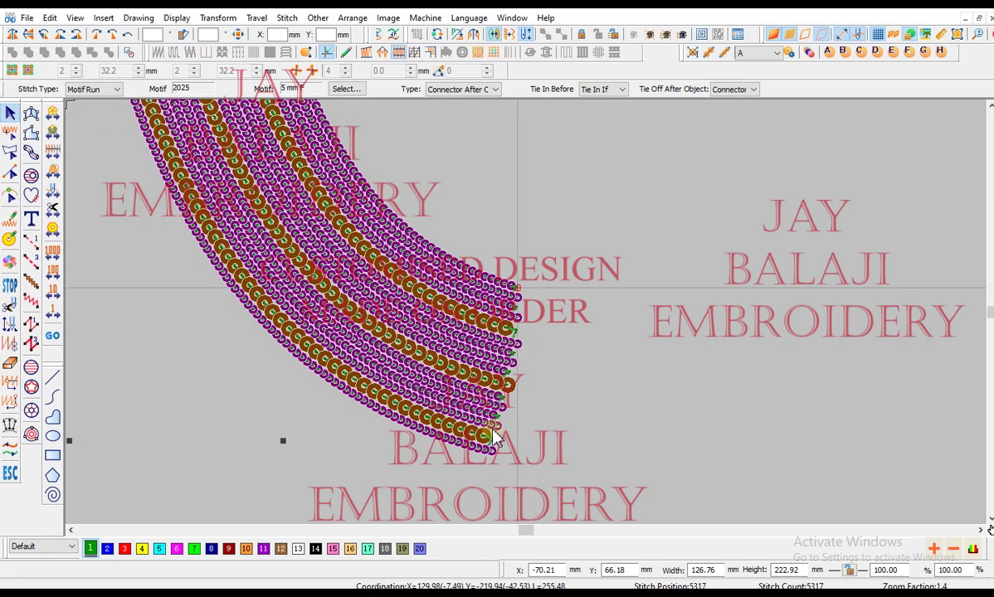
left_click(565, 348)
scroll(565, 349, "down", 2)
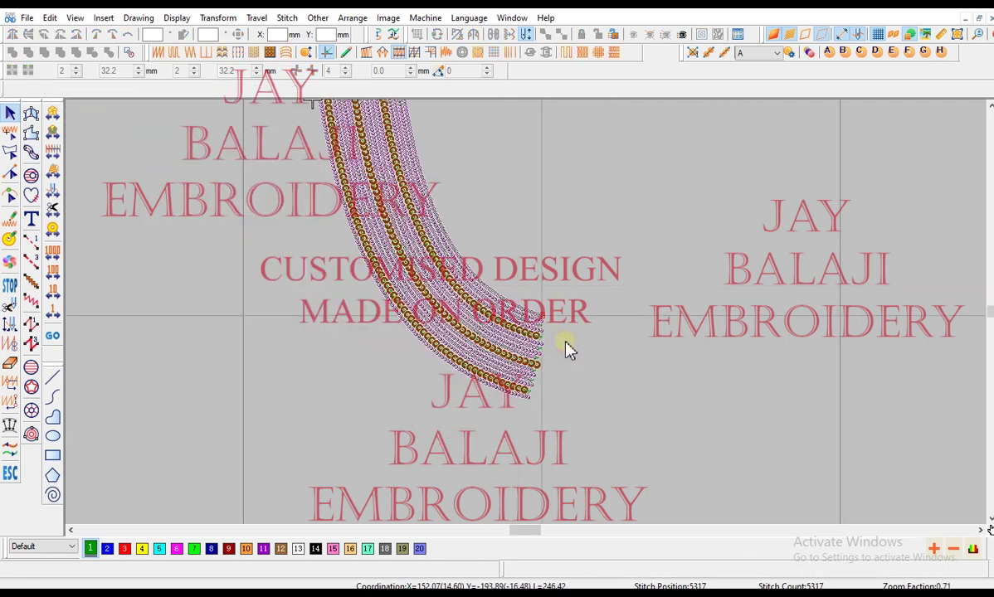
Move the lower end nodes of the first and second 5 mm rows onto the vertical centre line
scroll(561, 345, "up", 6)
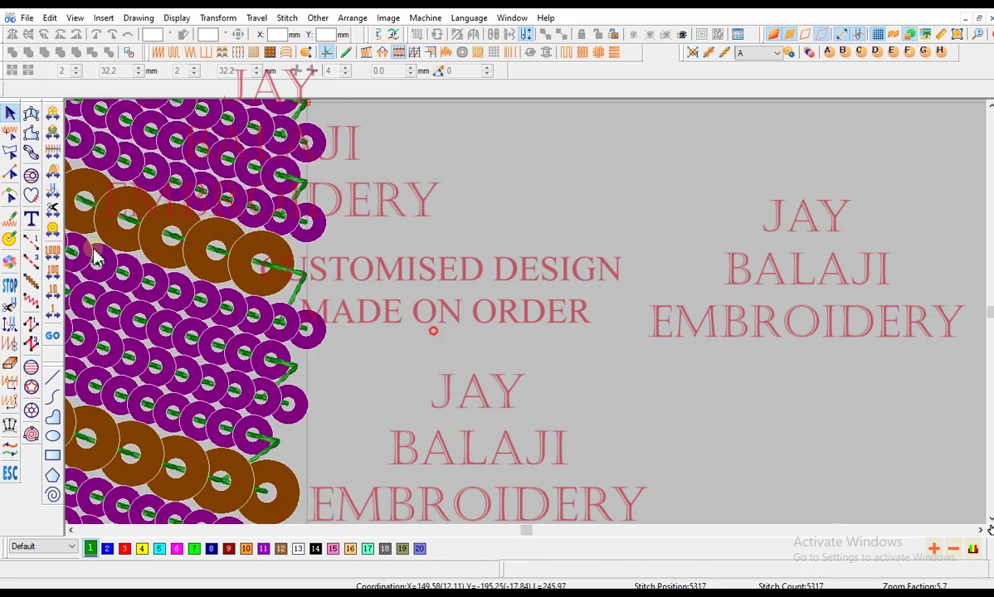
key("h")
left_click(505, 274)
left_click_drag(521, 277, 528, 280)
scroll(518, 363, "down", 1)
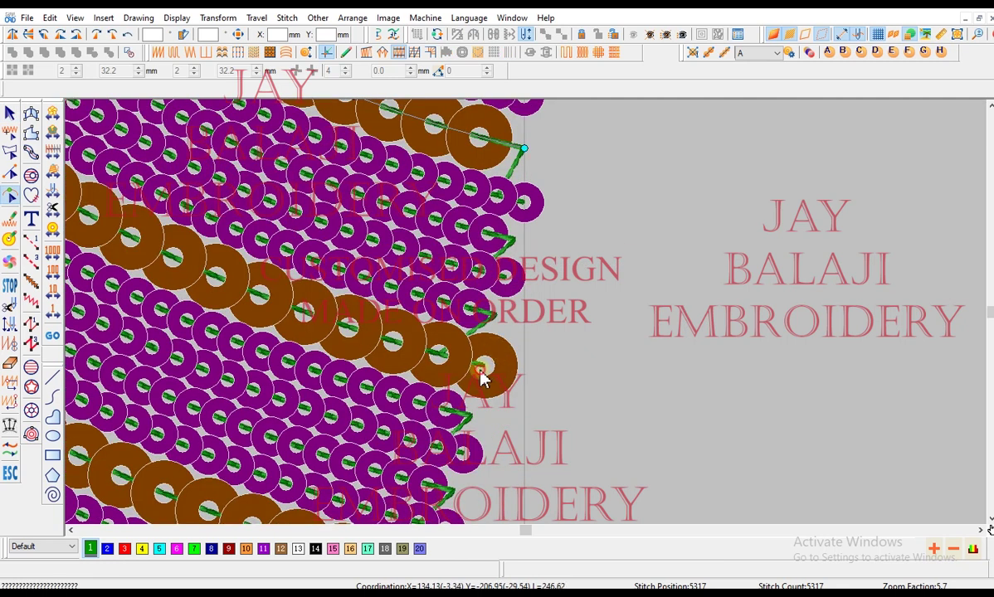
left_click(481, 371)
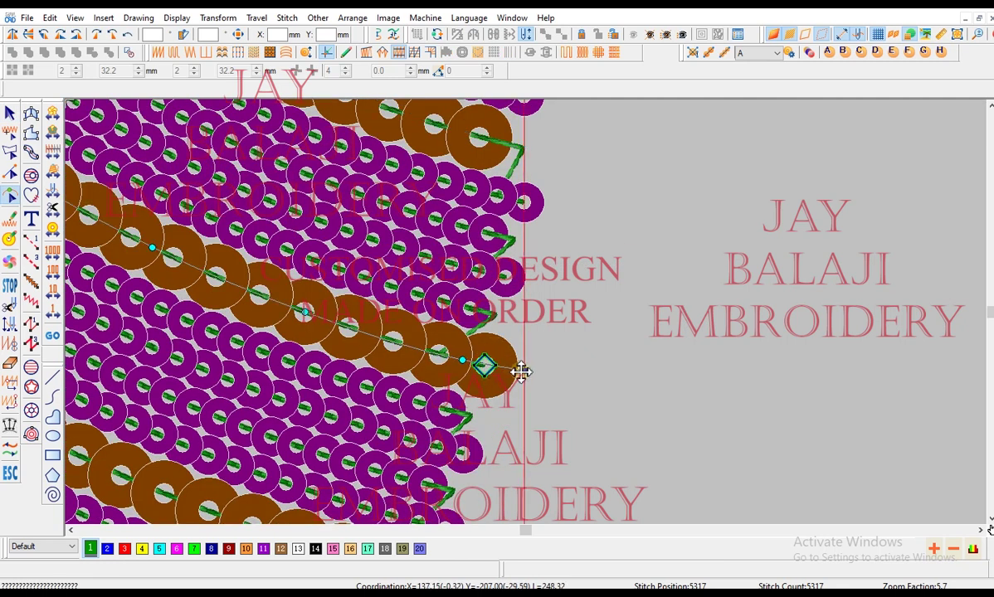
left_click(524, 374)
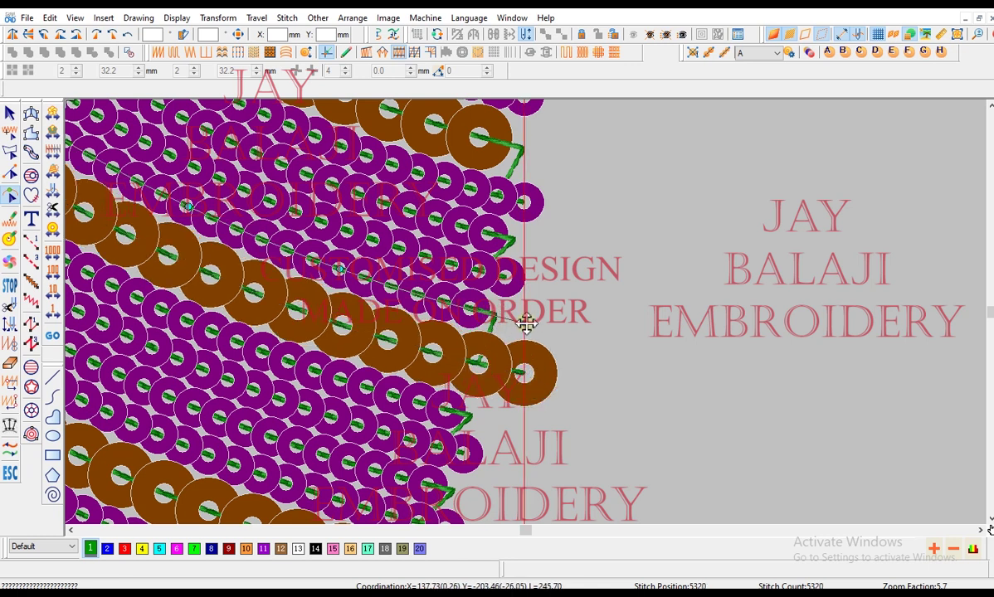
Move the lower end nodes of the three unaligned 3 mm rows above the second 5 mm row onto the vertical centre line
left_click(519, 318)
scroll(506, 315, "up", 1)
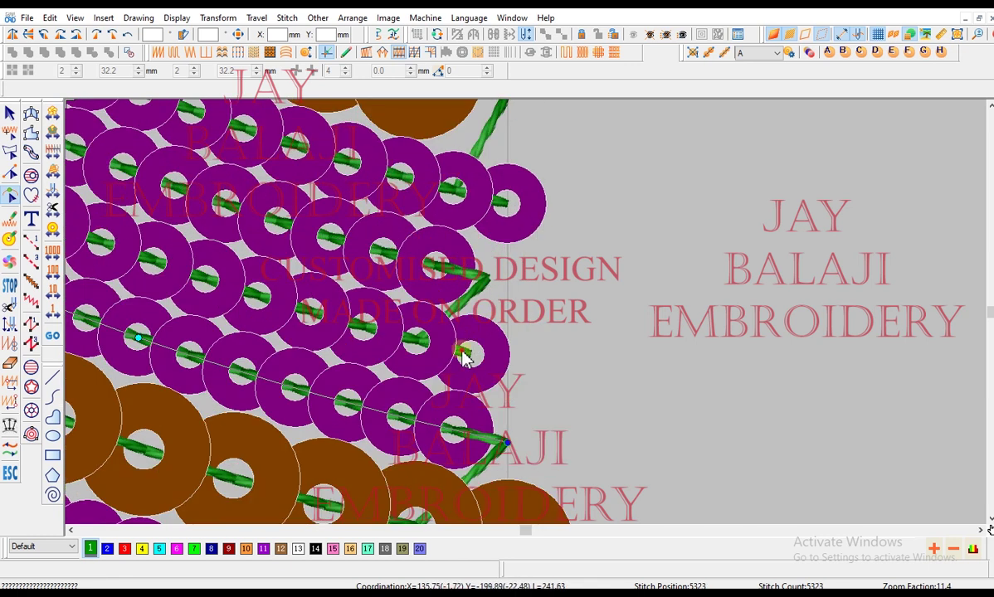
left_click(506, 360)
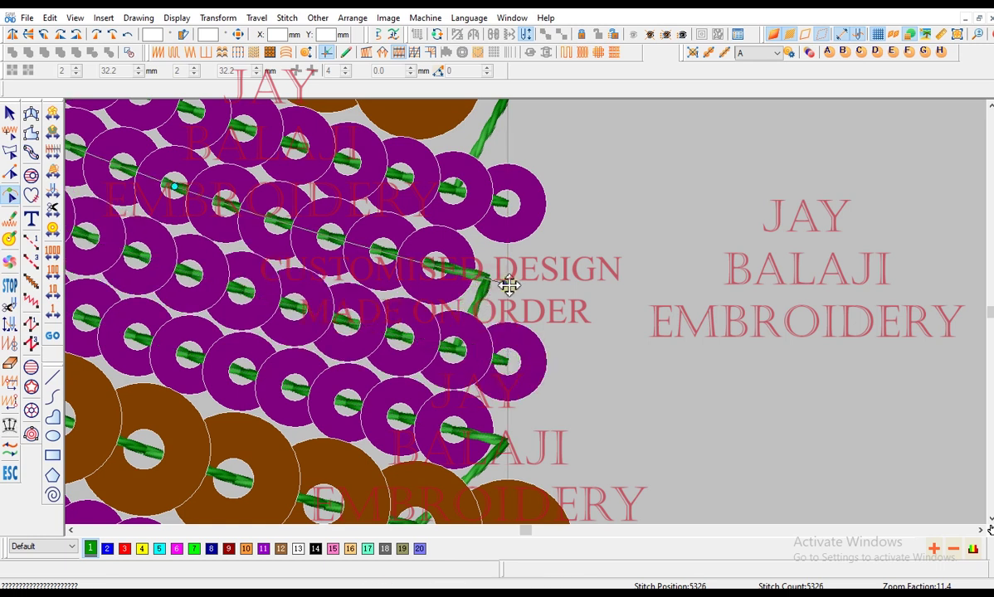
left_click_drag(509, 285, 508, 284)
scroll(497, 315, "up", 2)
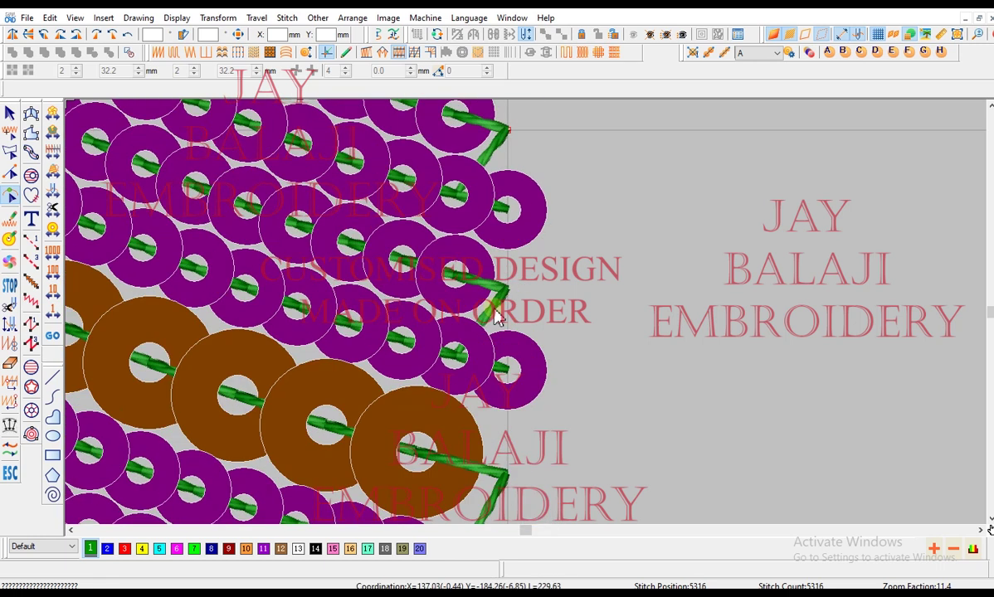
Extend the lower ends of the four 3 mm rows between the second and third 5 mm rows to the vertical centre line
scroll(486, 394, "down", 3)
scroll(490, 396, "down", 3)
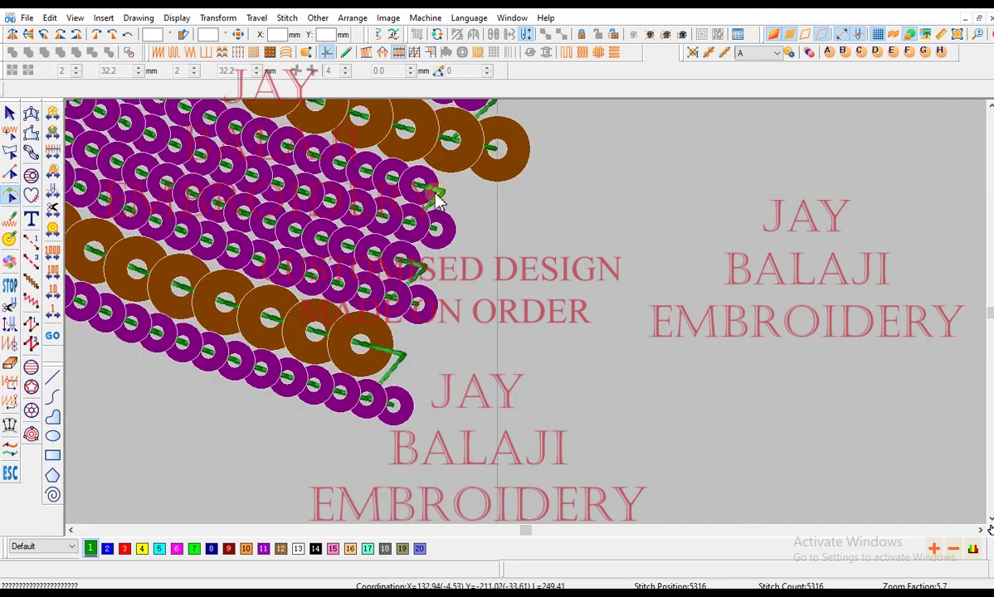
left_click_drag(444, 197, 496, 204)
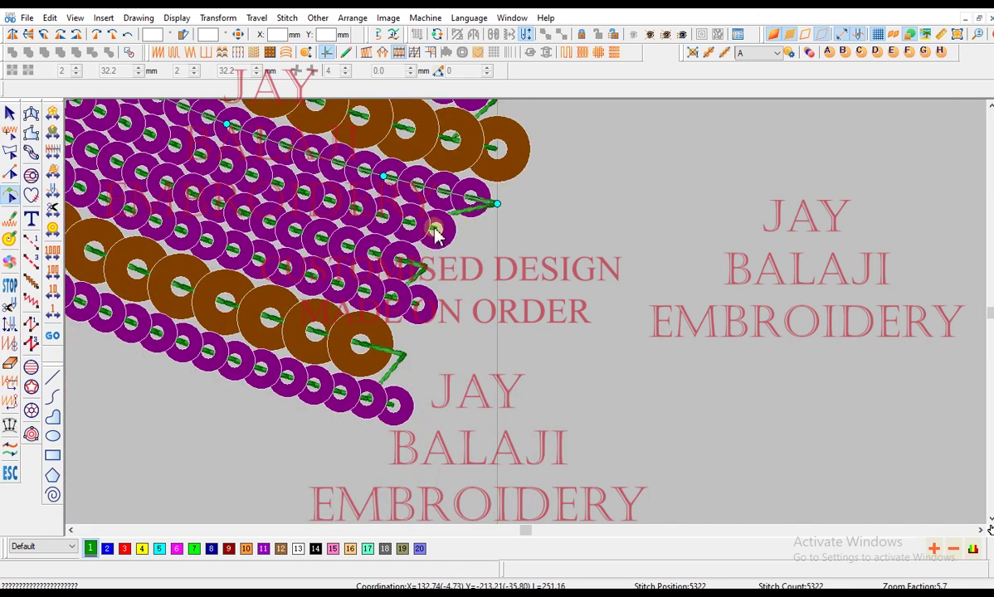
left_click_drag(436, 231, 495, 242)
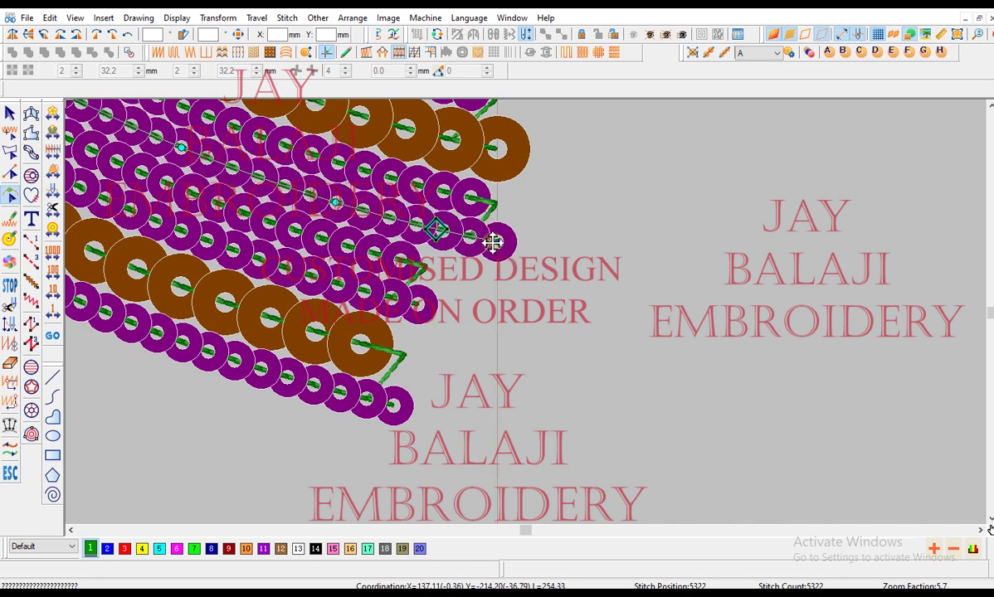
left_click_drag(415, 276, 496, 282)
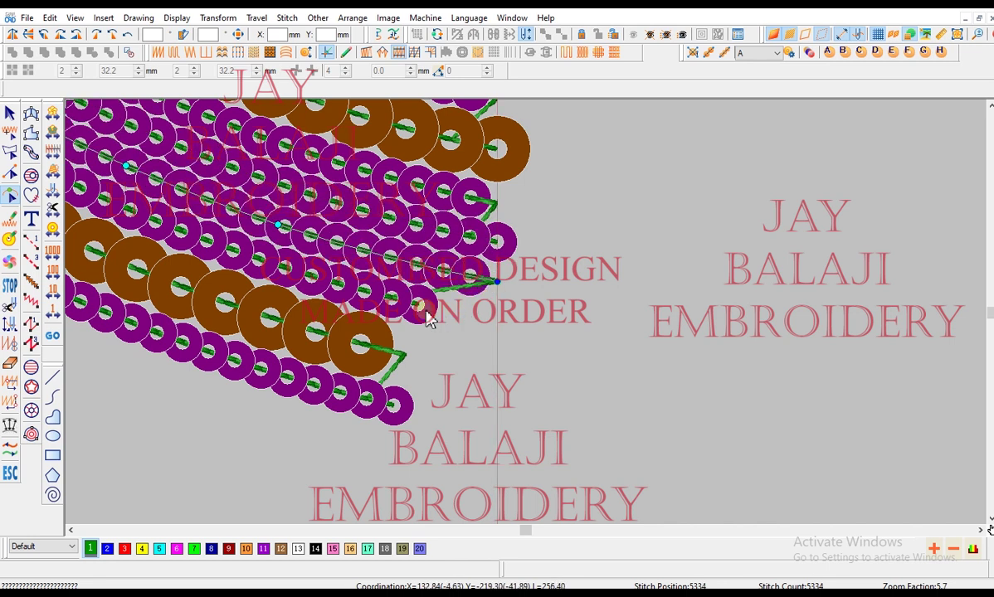
left_click_drag(459, 319, 496, 320)
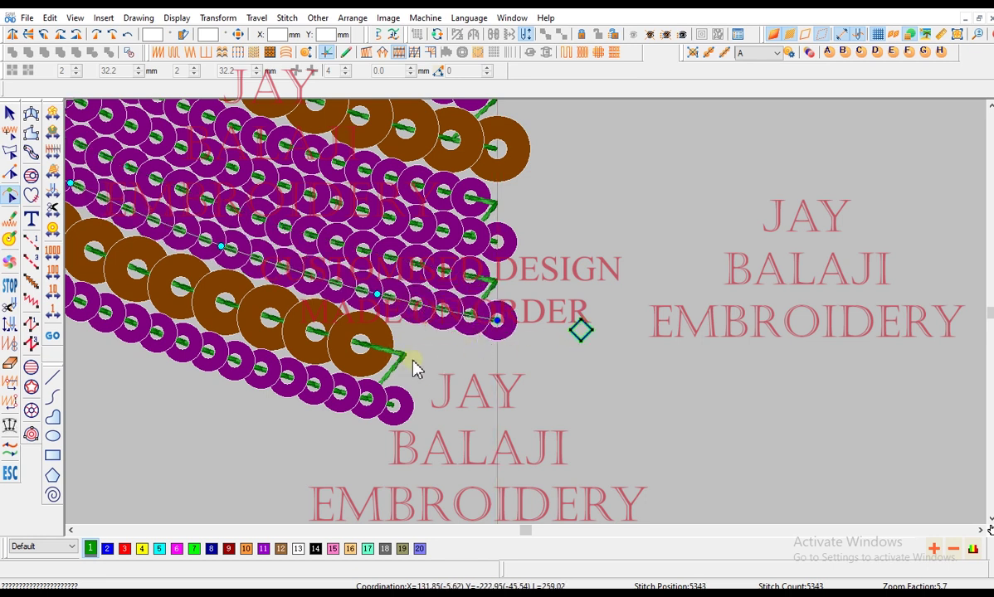
Extend the lower ends of the third 5 mm row and the outermost 3 mm row to the vertical centre line
left_click_drag(398, 355, 492, 371)
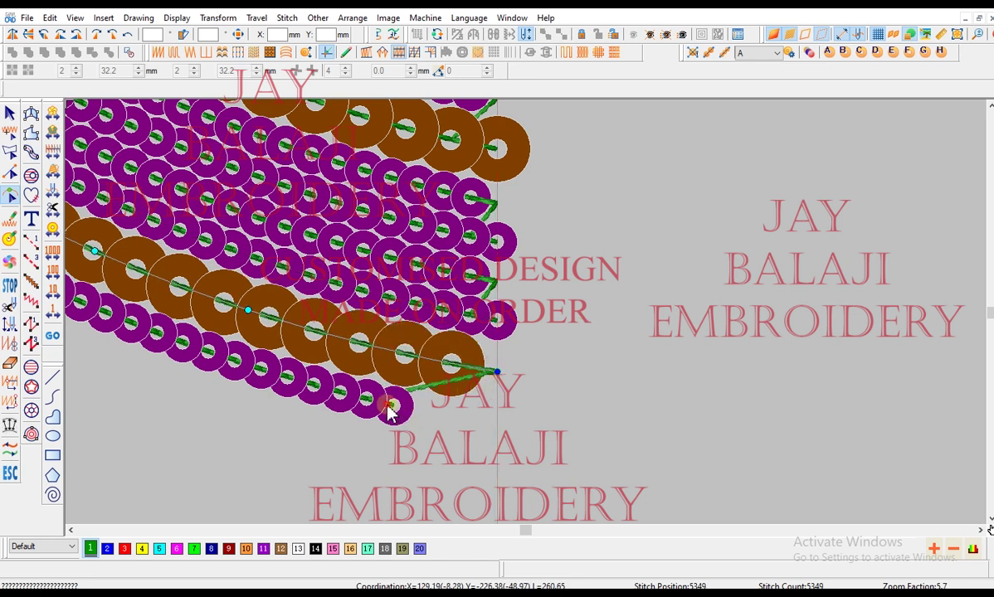
left_click_drag(420, 412, 496, 425)
scroll(515, 427, "down", 3)
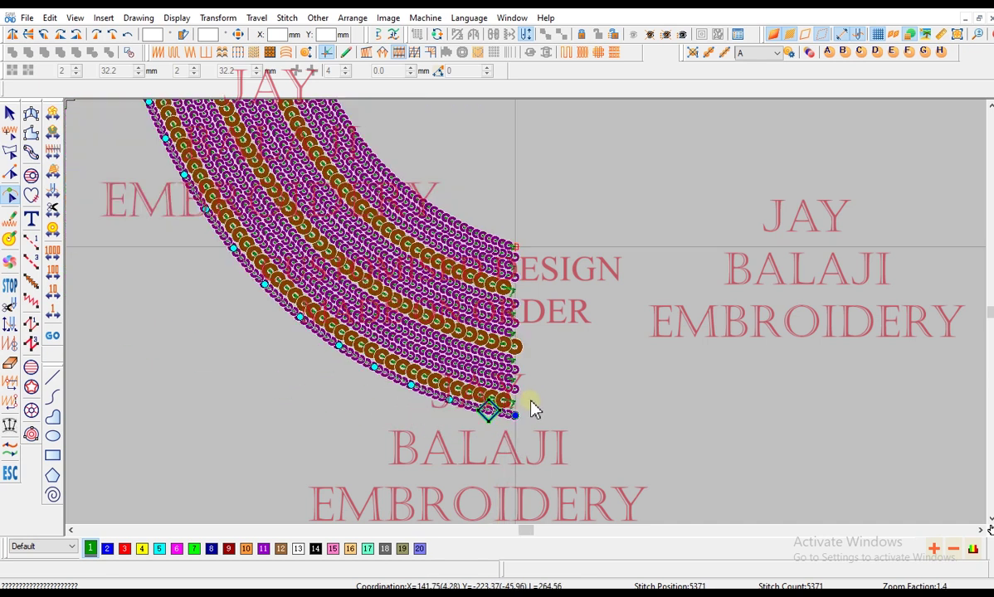
Leave node editing, examine the upper and lower ends of the neckline band, and turn off the realistic view
key("Up")
key("Escape")
key("Down")
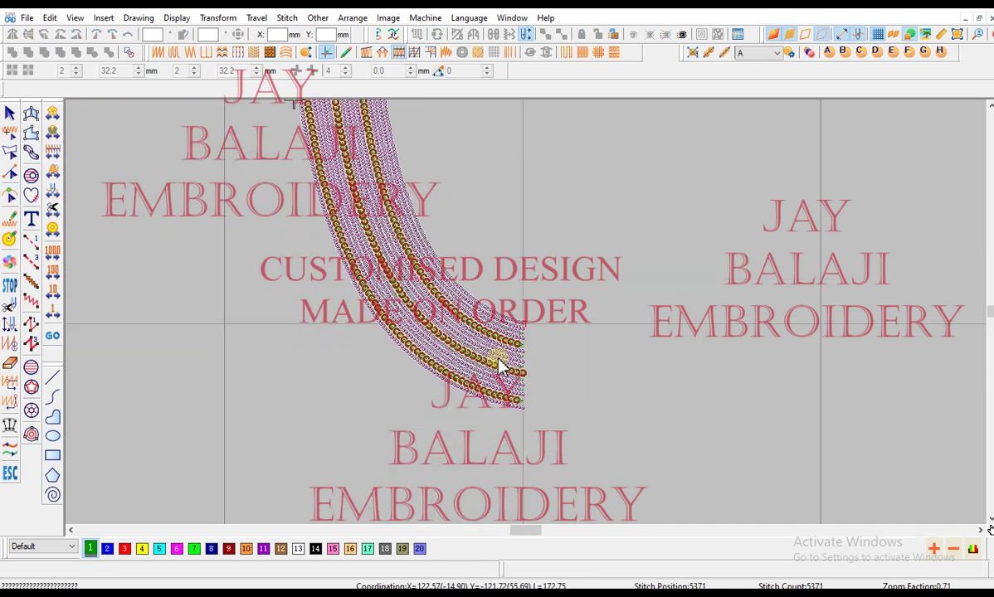
key("t")
key("Up")
key("t")
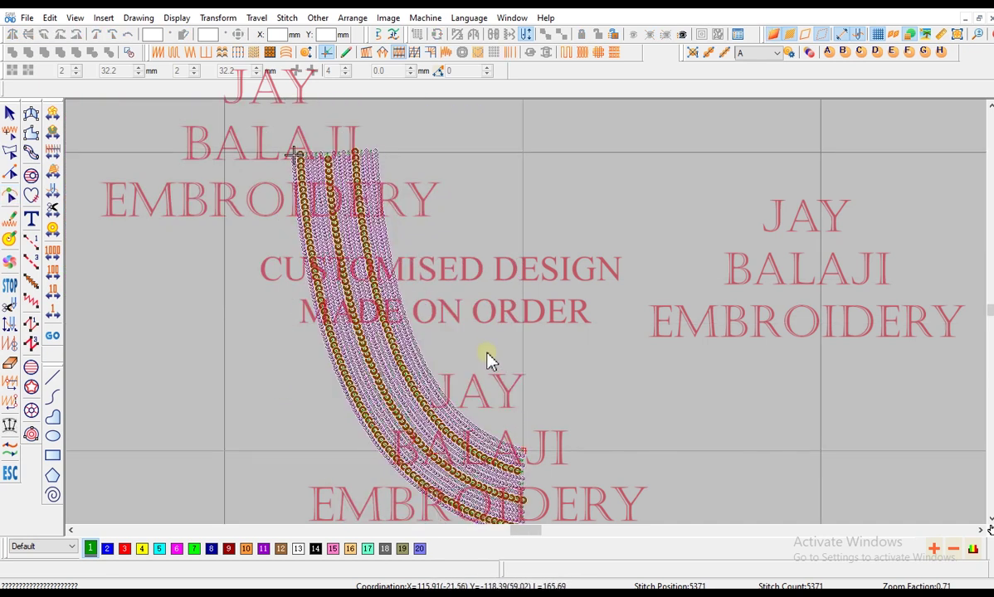
key("t")
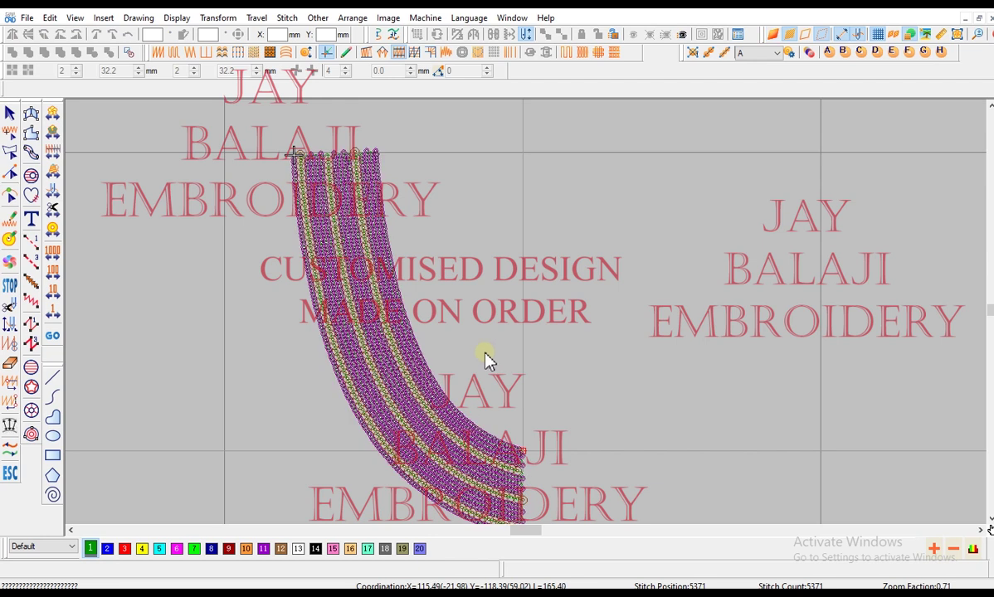
Try to offset the outermost 3 mm row three times by 2.9 mm in the right direction, and undo it
key("Down")
scroll(485, 361, "up", 5)
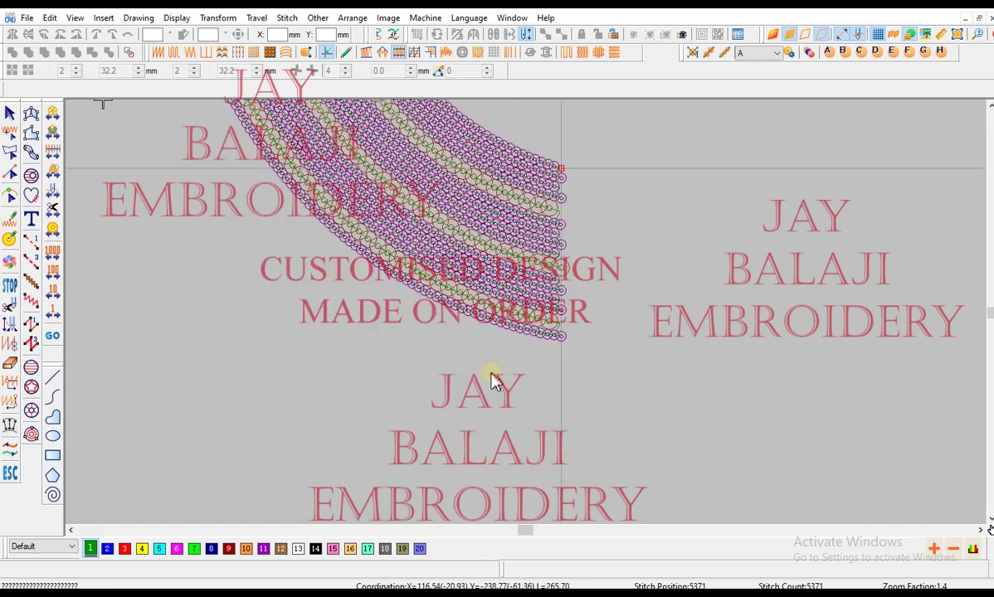
left_click(580, 293)
key("o")
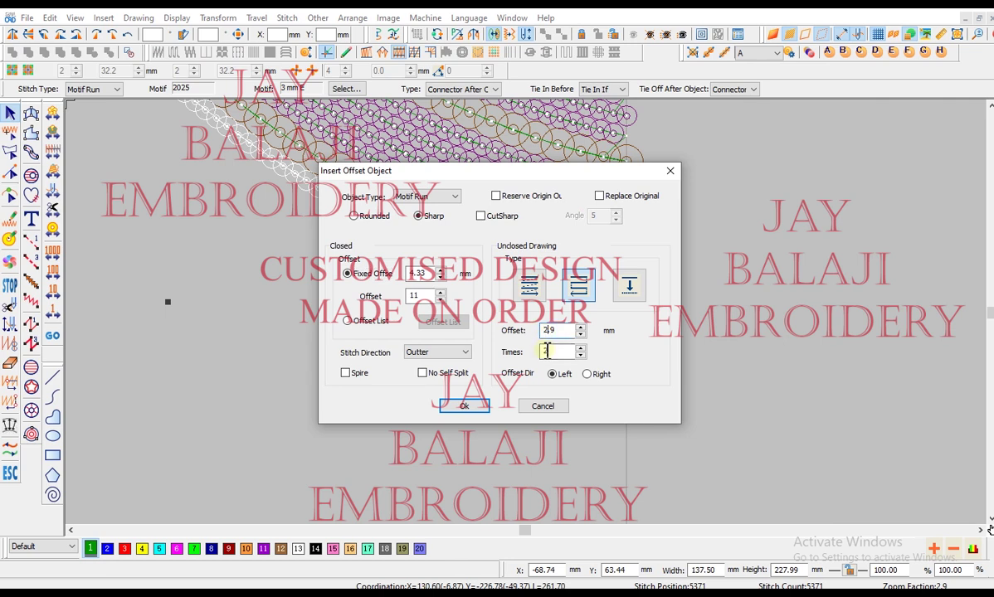
left_click(587, 374)
left_click(464, 405)
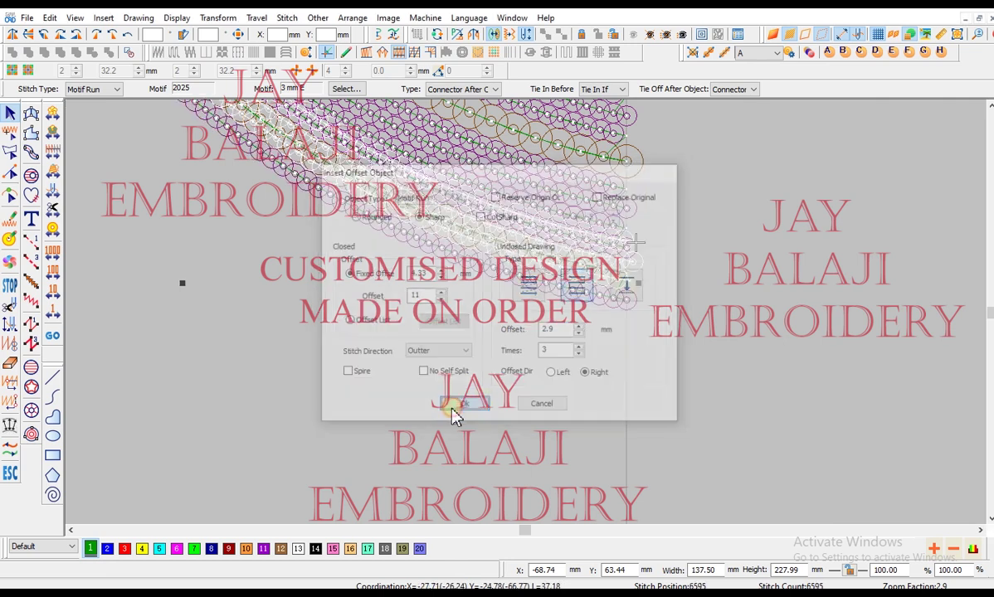
key("ctrl+z")
Offset the outermost 3 mm row three times by 2.9 mm with the offset direction set to left
left_click(575, 290)
key("o")
left_click(553, 374)
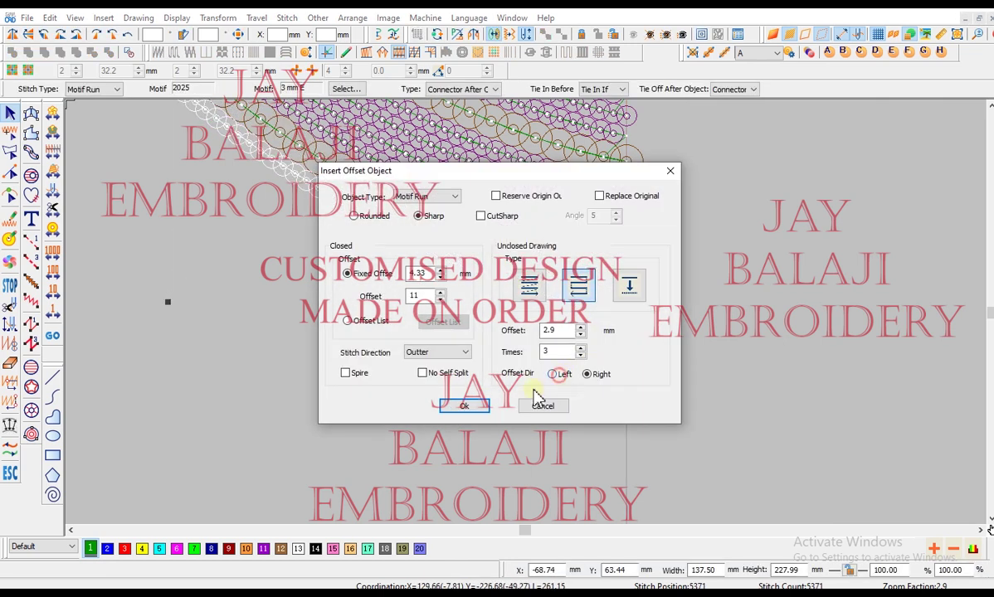
left_click(464, 408)
left_click(464, 408)
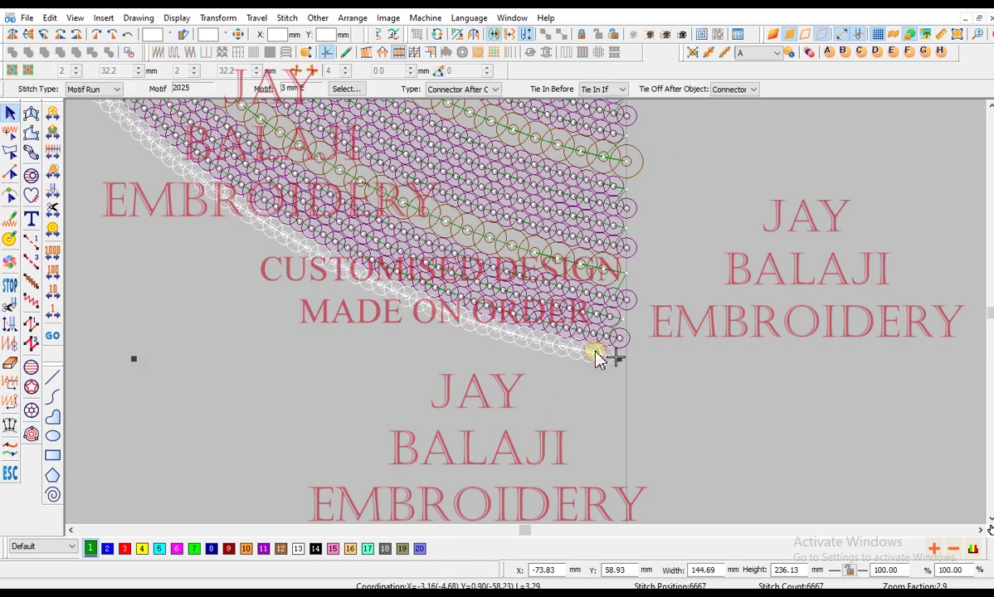
Offset the new outermost 3 mm row outward twice by 3.9 mm in the right direction, and convert the inner copy to a 5 mm F row
key("o")
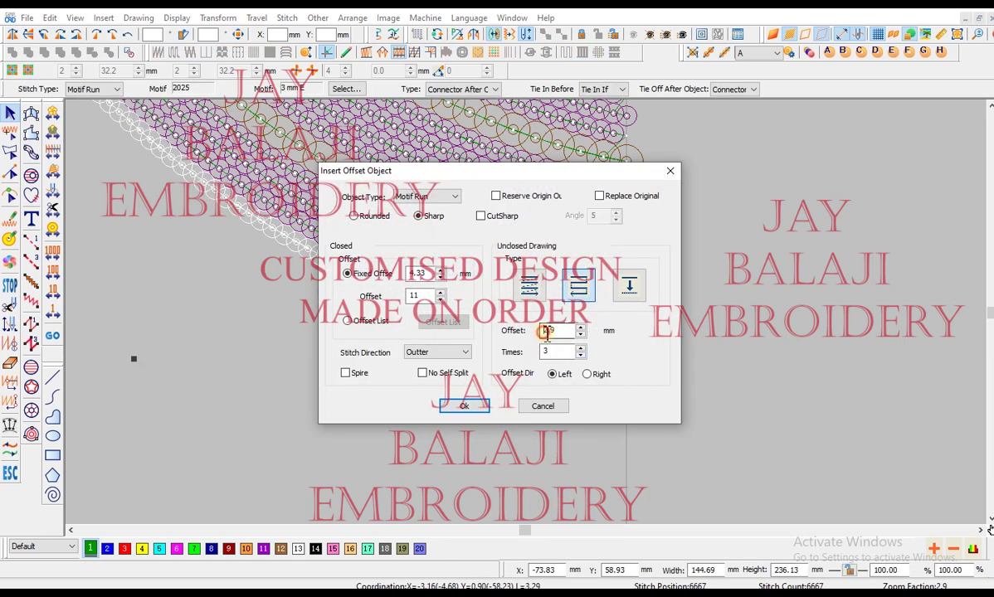
left_click(586, 374)
left_click(464, 406)
left_click(470, 409)
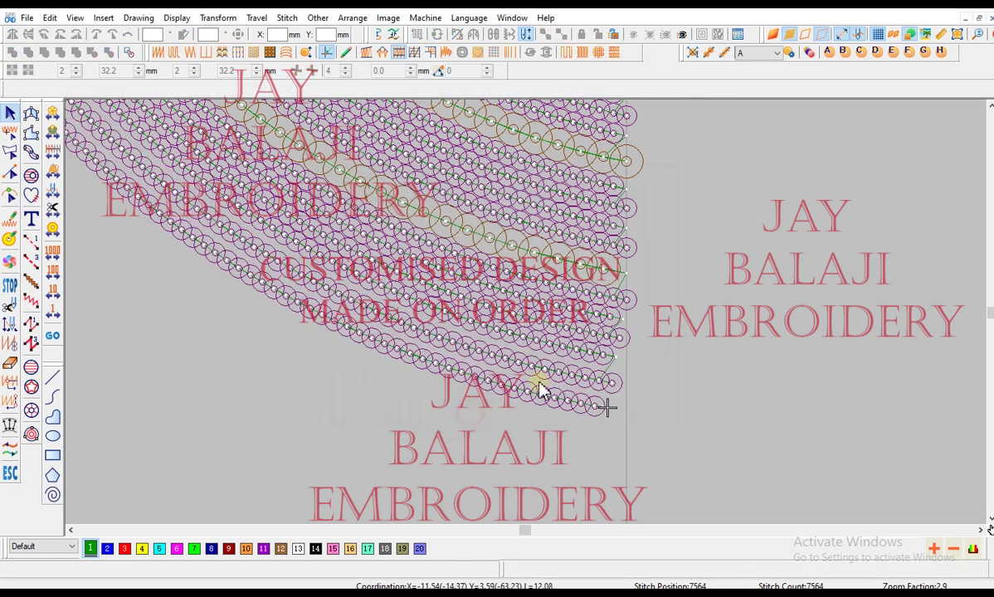
left_click(557, 374)
key("b")
Offset the 3 mm row outside the fourth 5 mm row three times by 2.9 mm in the right direction
left_click(554, 402)
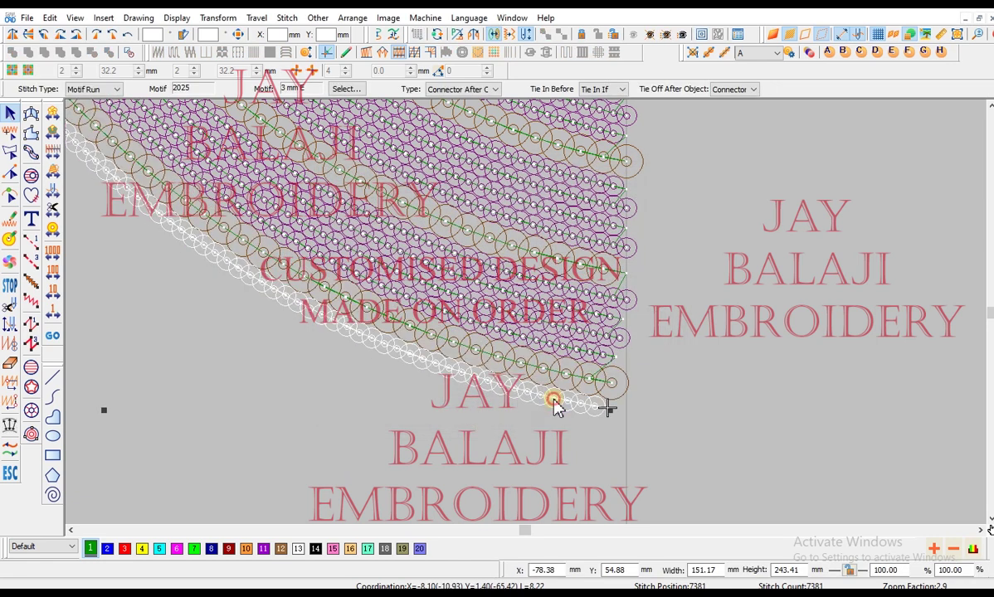
key("o")
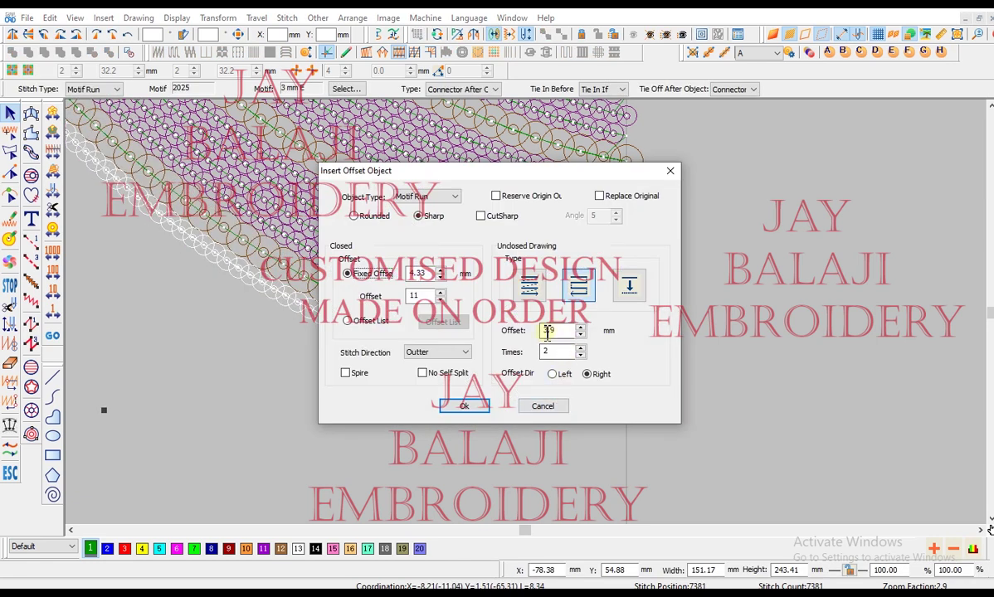
left_click_drag(559, 355, 541, 357)
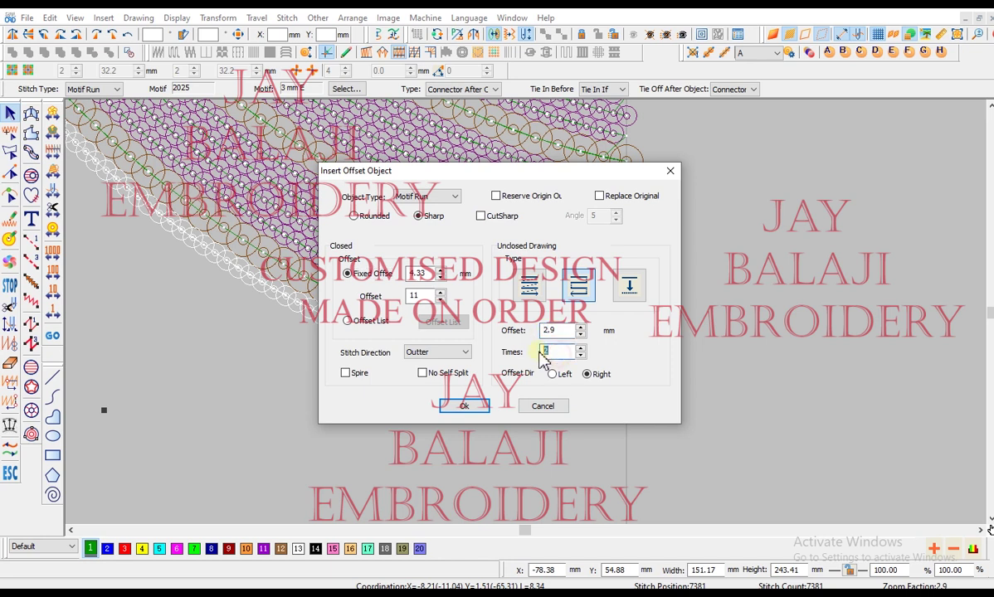
left_click(457, 404)
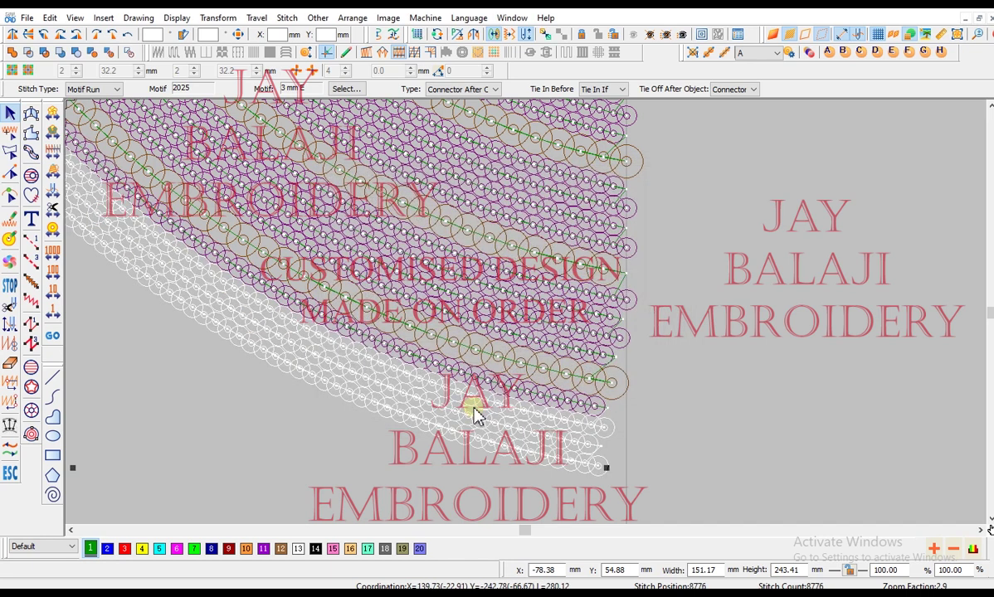
Try to offset the outermost 3 mm row twice by 3.9 mm in the right direction, and undo it
scroll(476, 411, "down", 1)
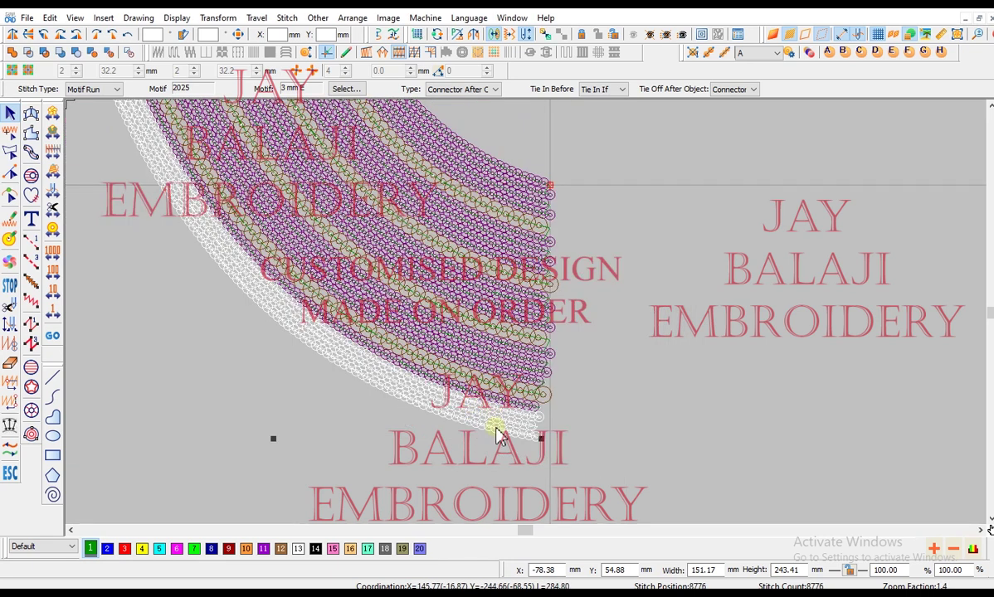
left_click(502, 433)
type("o")
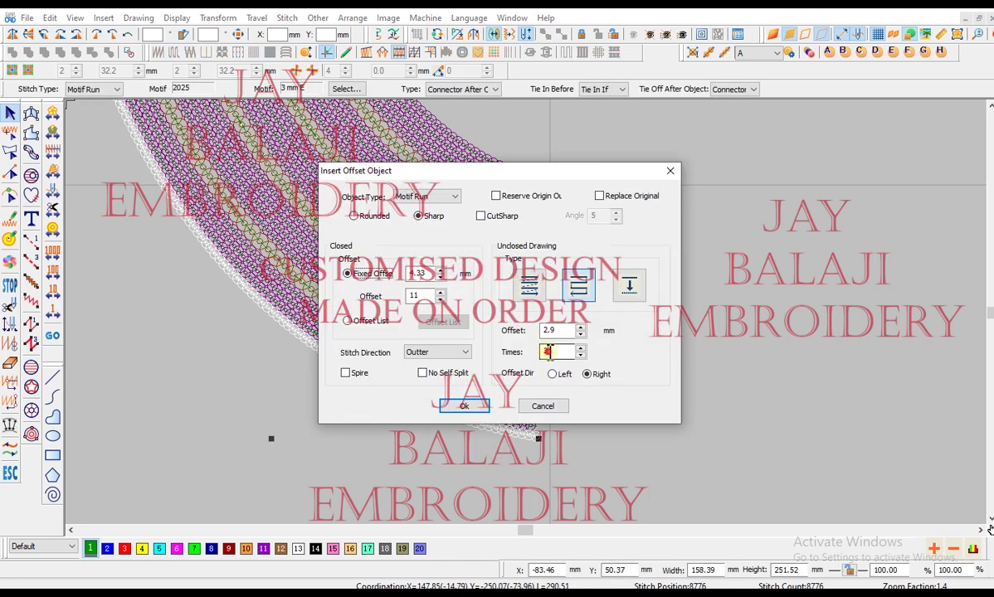
type("4")
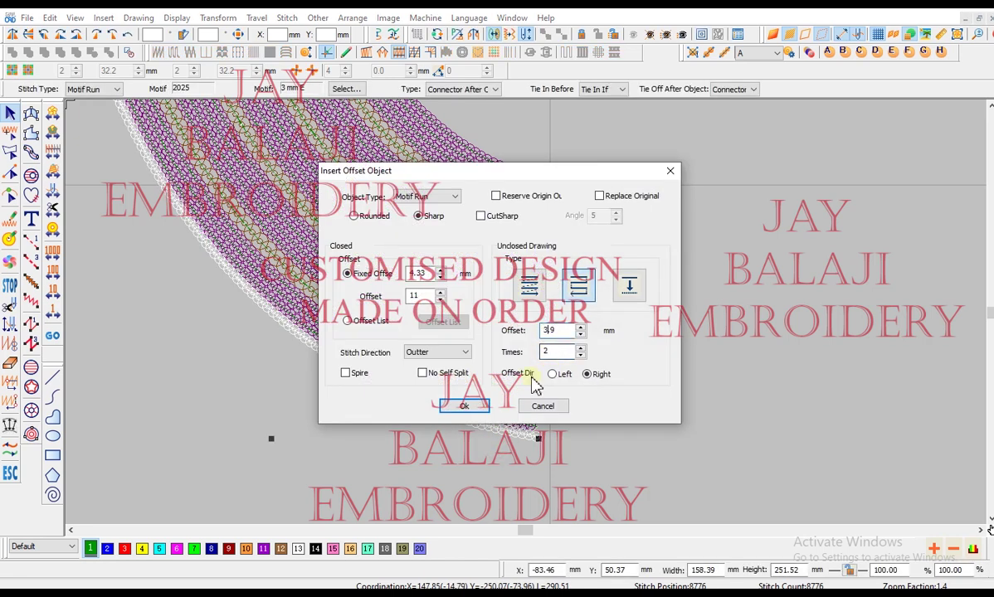
left_click(463, 406)
key("ctrl+z")
Offset the outermost 3 mm row twice by 3.9 mm in the left direction, and convert the inner copy to a 5 mm F row
left_click(504, 432)
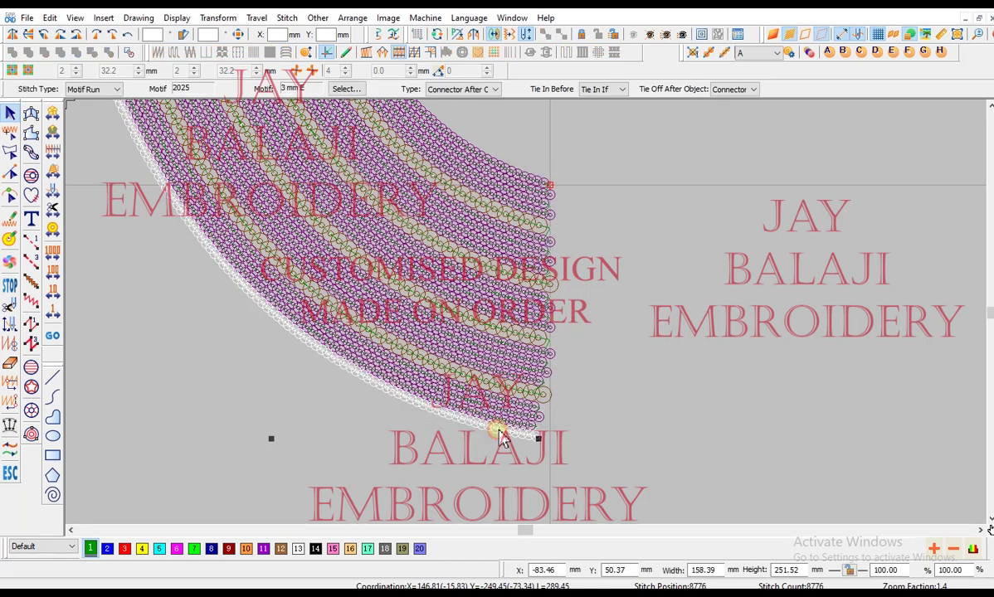
key("o")
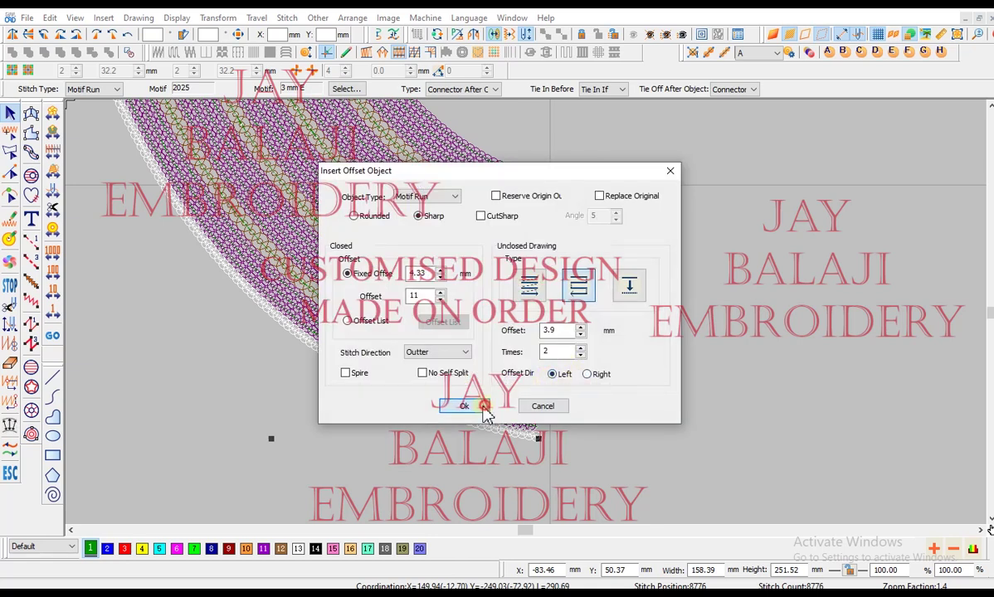
left_click(483, 406)
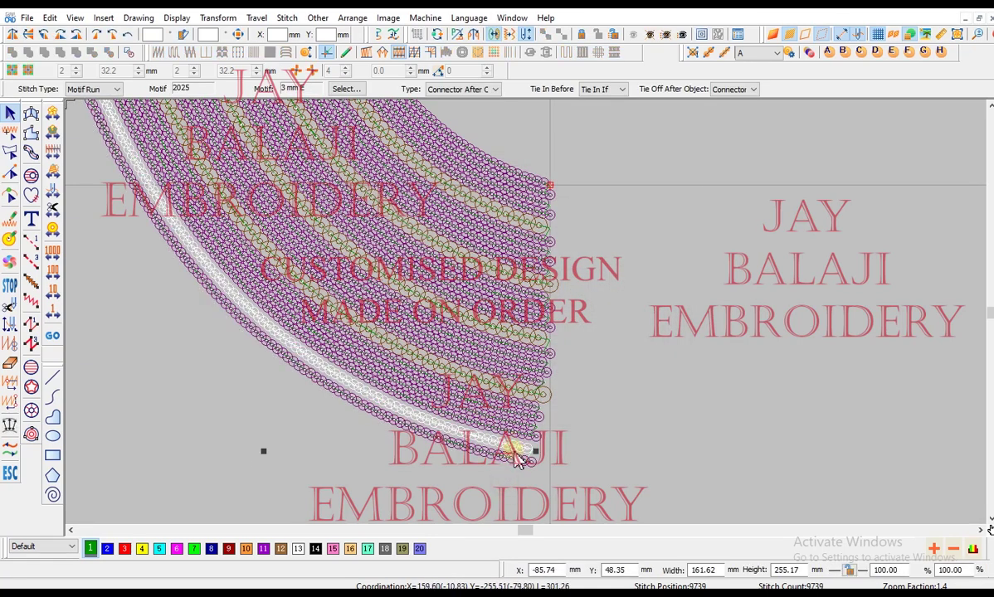
left_click(539, 394)
left_click(516, 449)
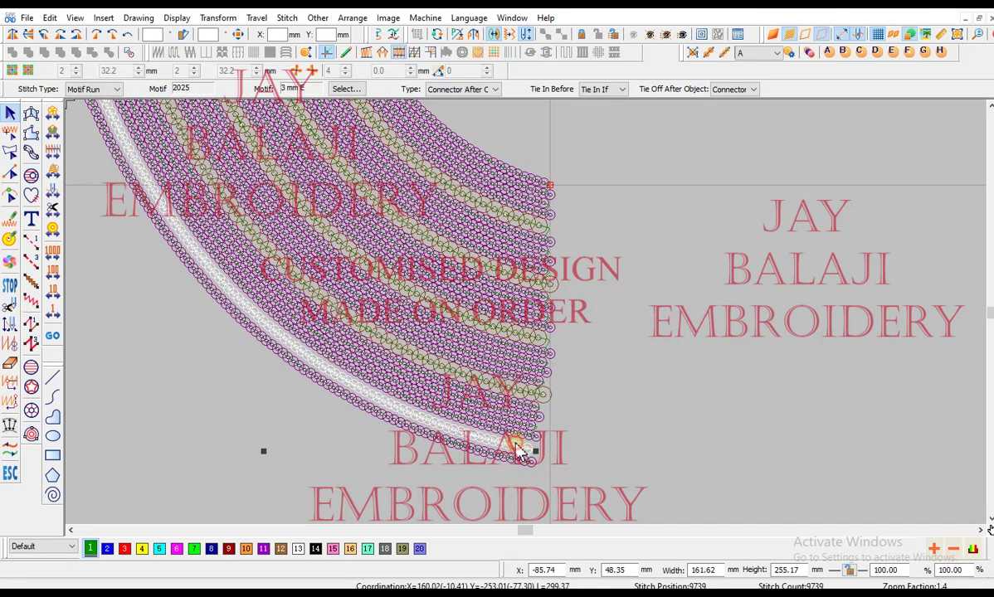
key("ctrl+shift+v")
left_click(561, 486)
Turn on the realistic view and examine the widened neckline band from its upper ends to its lower ends
key("t")
key("t")
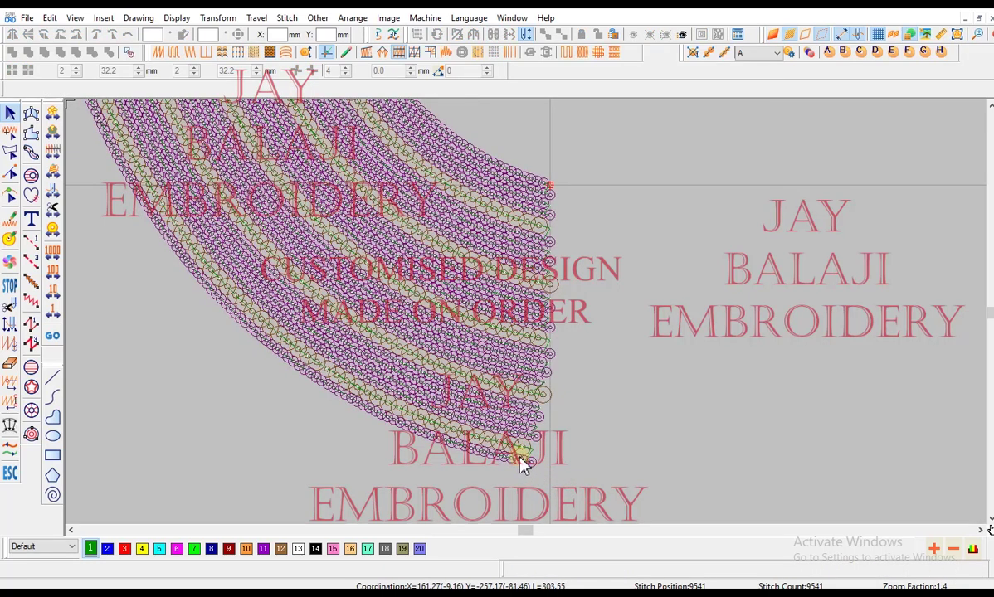
key("t")
scroll(516, 456, "down", 1)
scroll(510, 454, "up", 1)
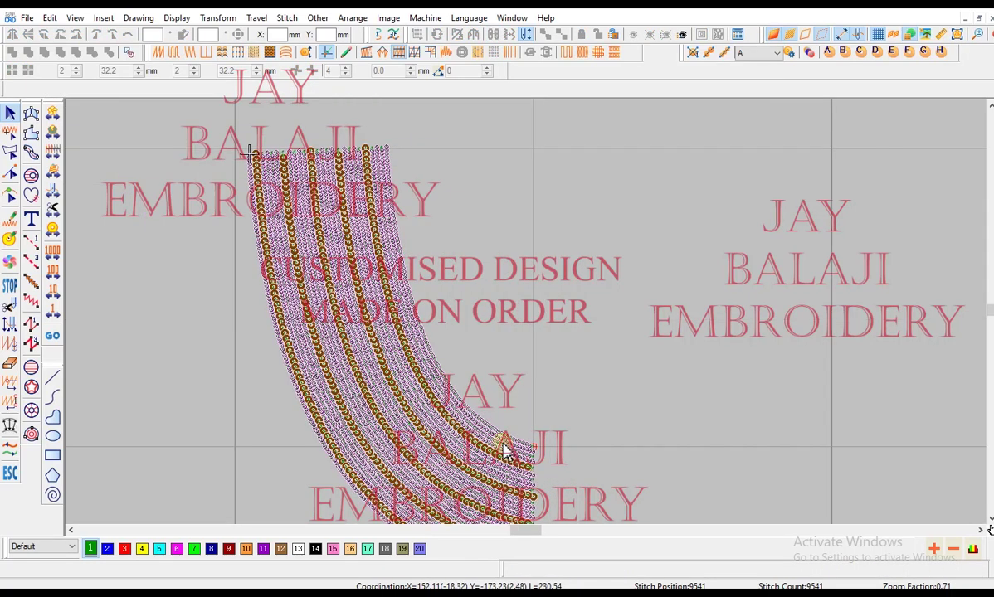
scroll(502, 444, "down", 1)
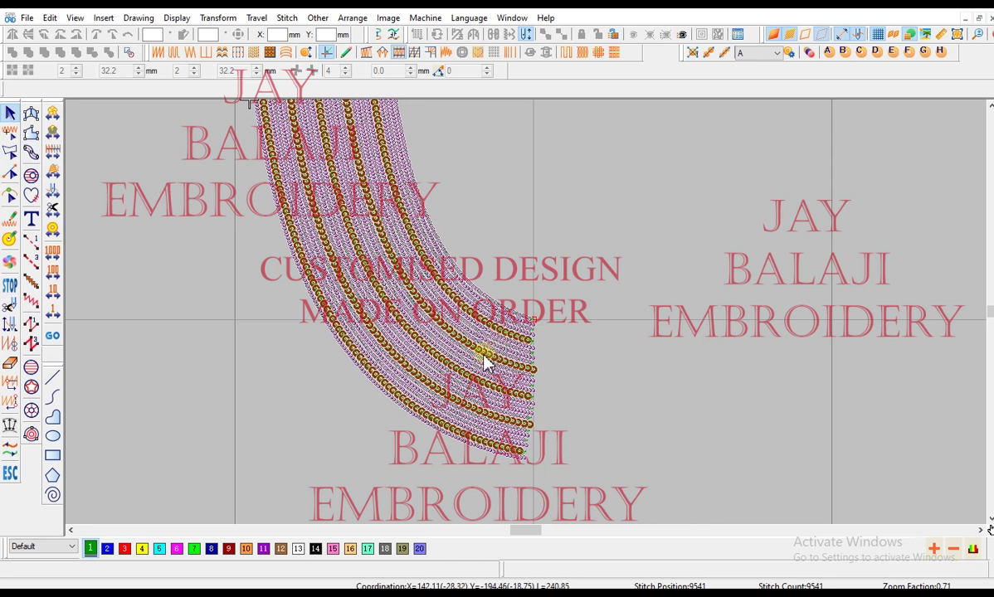
scroll(488, 357, "up", 2)
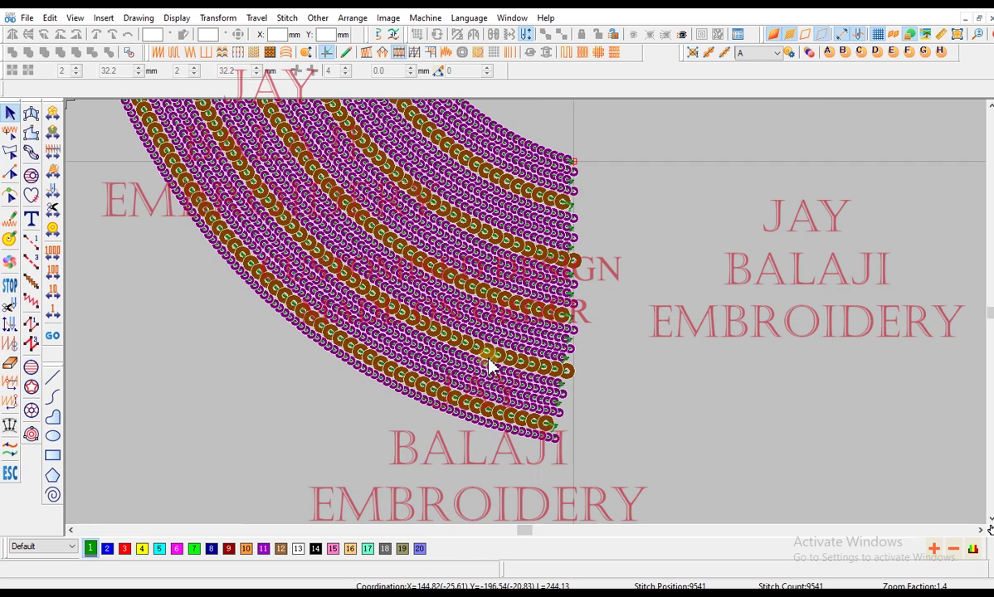
Try to offset the outermost 3 mm row twice by 2.9 mm in the left direction, and check the band's lower end
left_click(494, 426)
key("o")
left_click(548, 351)
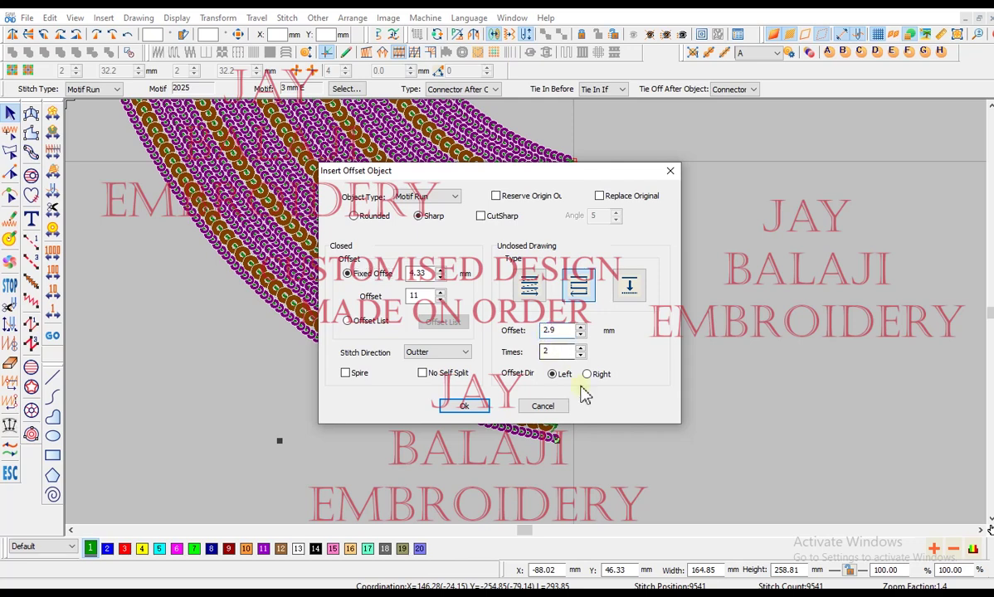
left_click(466, 407)
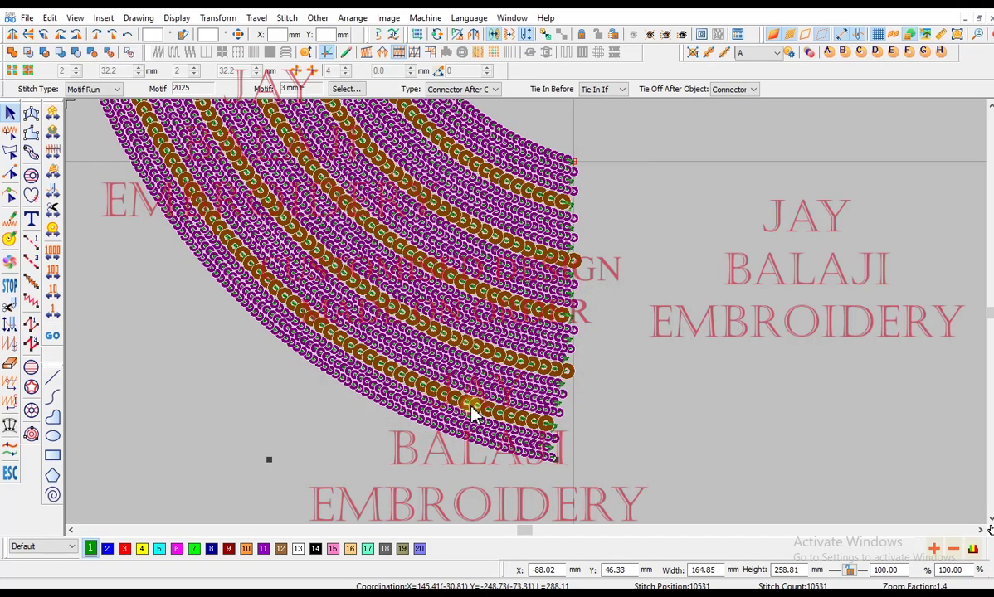
left_click(622, 388)
scroll(620, 386, "down", 2)
scroll(583, 351, "up", 2)
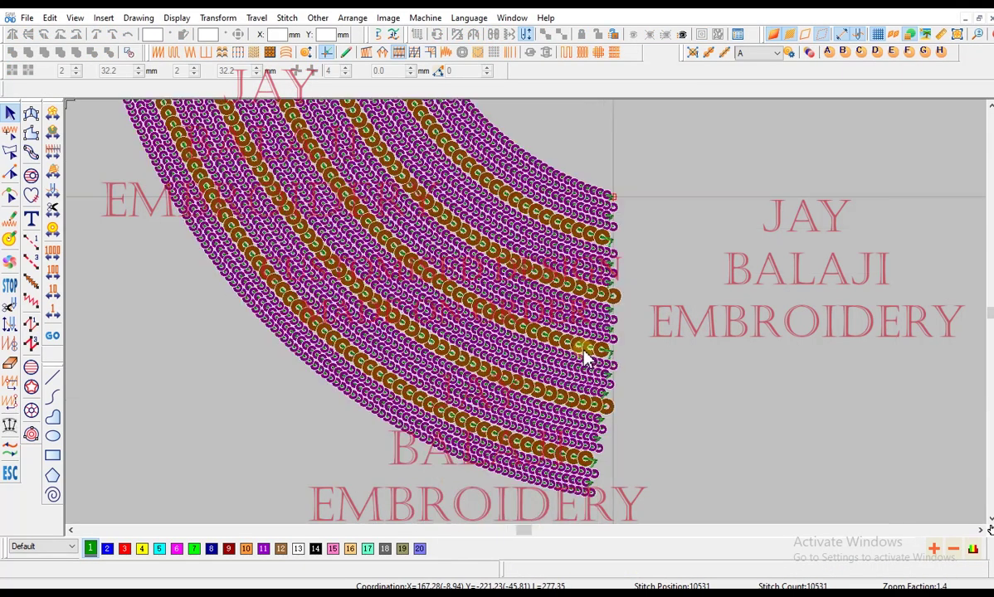
Offset the 3 mm row outside the fifth 5 mm row outward three times by 2.9 mm
left_click(588, 471)
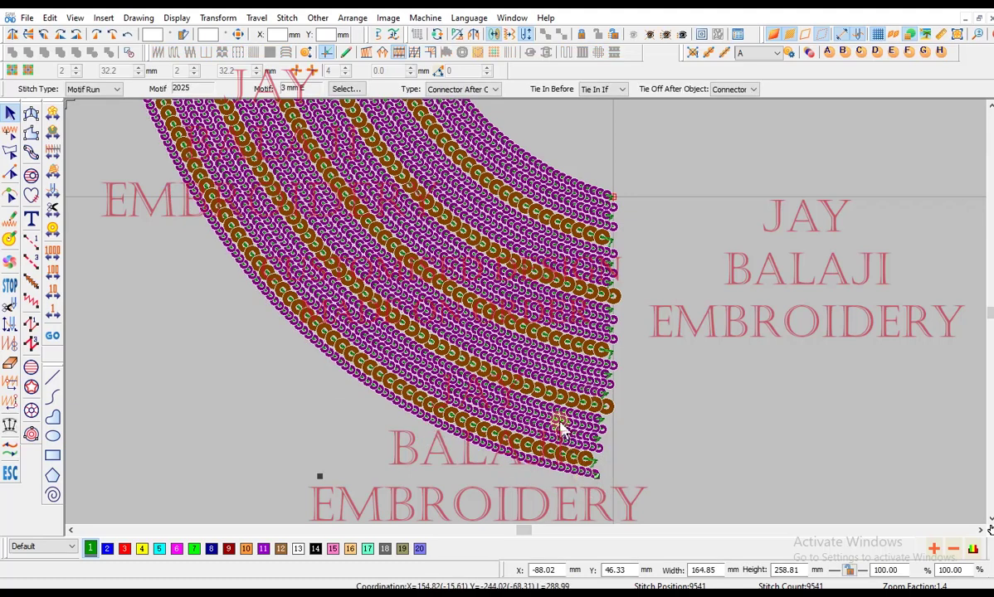
key("o")
left_click(580, 349)
left_click(475, 406)
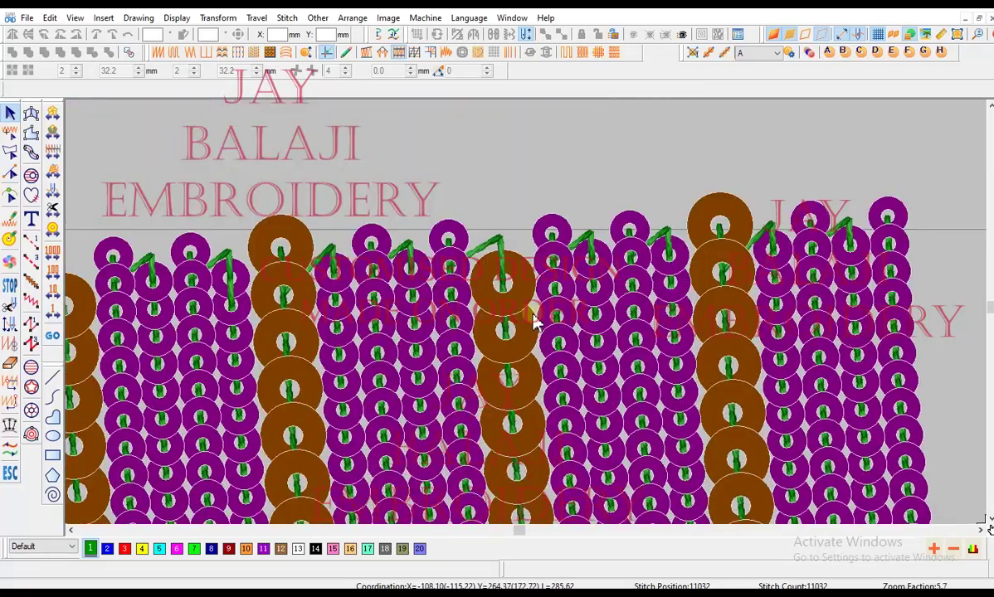
Start node editing and move the upper end node of the second 5 mm row onto the horizontal line
key("h")
left_click(501, 246)
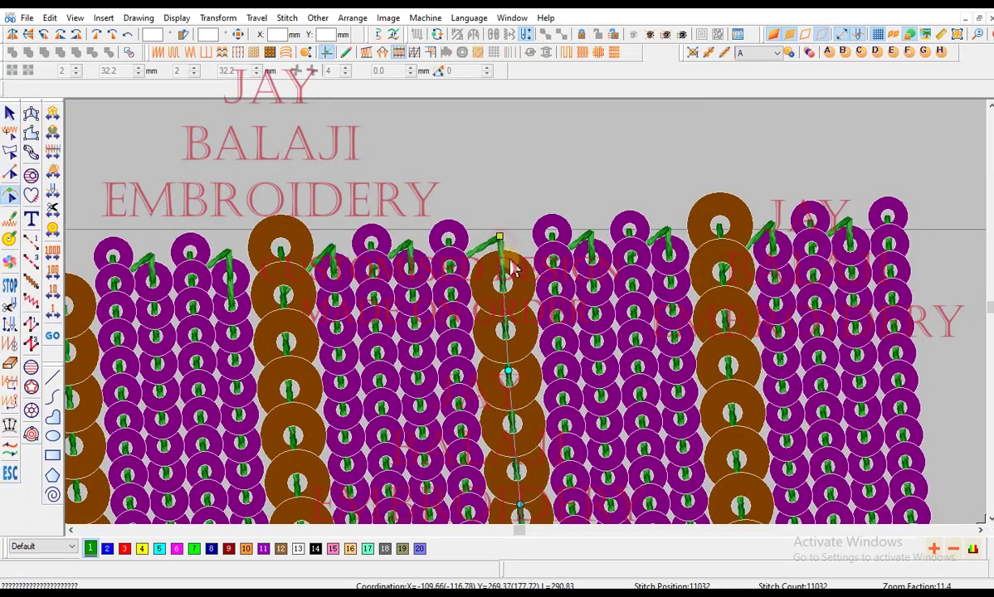
scroll(512, 260, "up", 1)
left_click_drag(494, 347, 494, 336)
Move the upper end nodes of the four 3 mm rows between the second and third 5 mm rows onto the horizontal line
left_click(392, 363)
left_click_drag(390, 357, 392, 338)
left_click(310, 380)
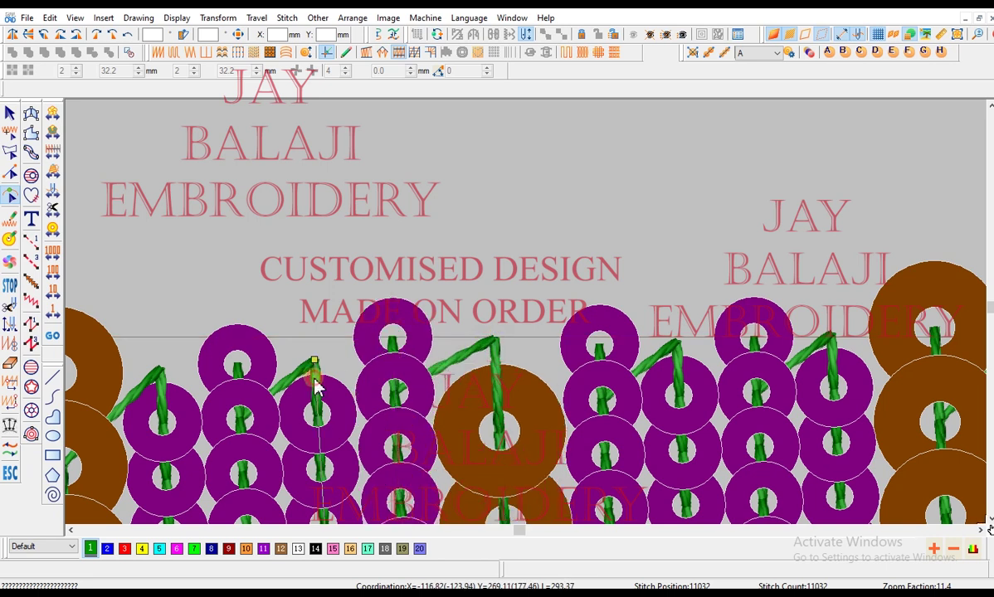
left_click_drag(313, 382, 317, 337)
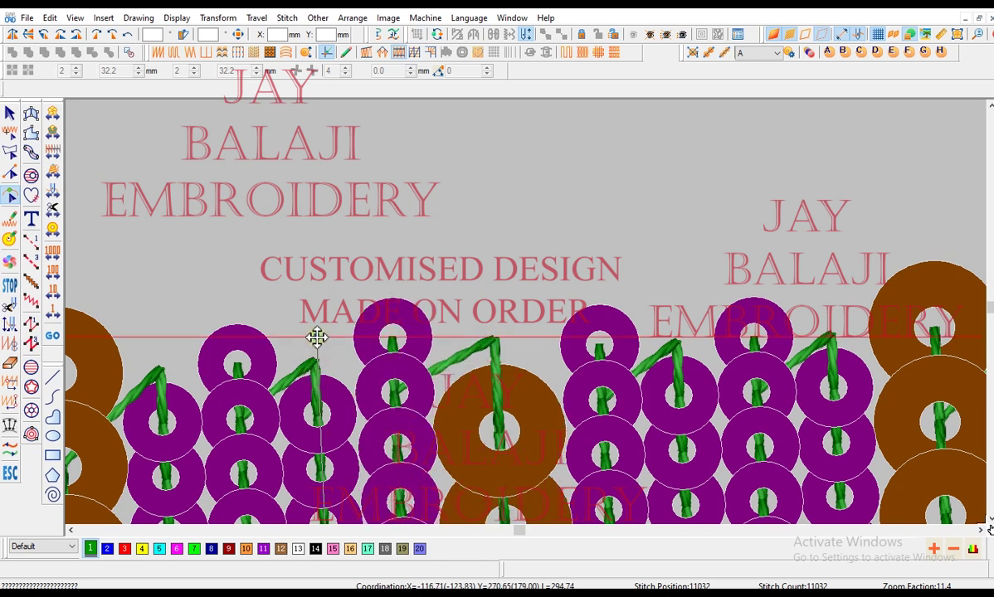
left_click(237, 373)
left_click_drag(237, 367, 237, 339)
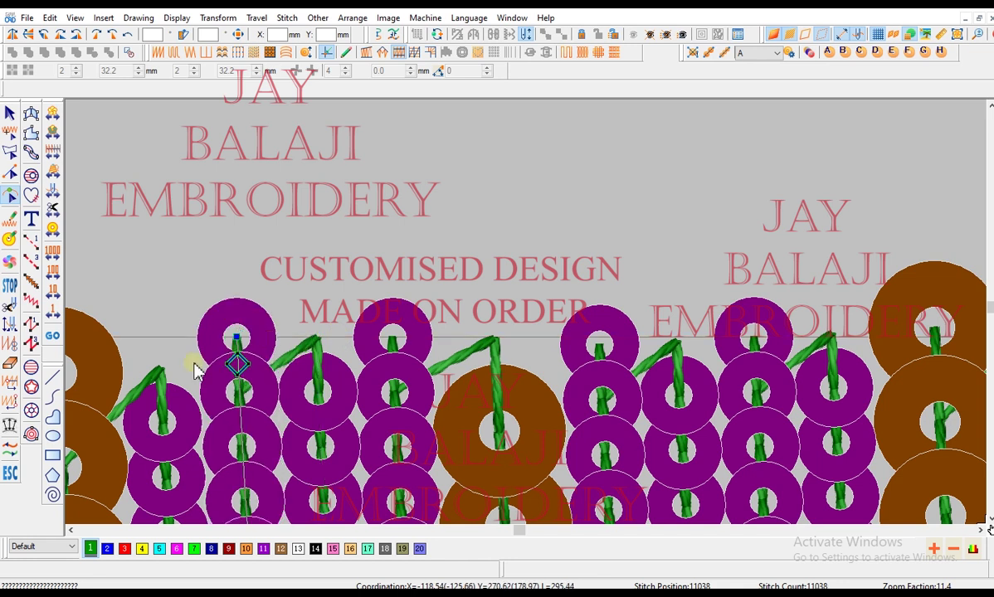
left_click(162, 377)
left_click_drag(161, 371, 161, 337)
Move the upper end node of the third 5 mm row onto the horizontal line
left_click_drag(228, 242, 137, 256)
left_click(271, 372)
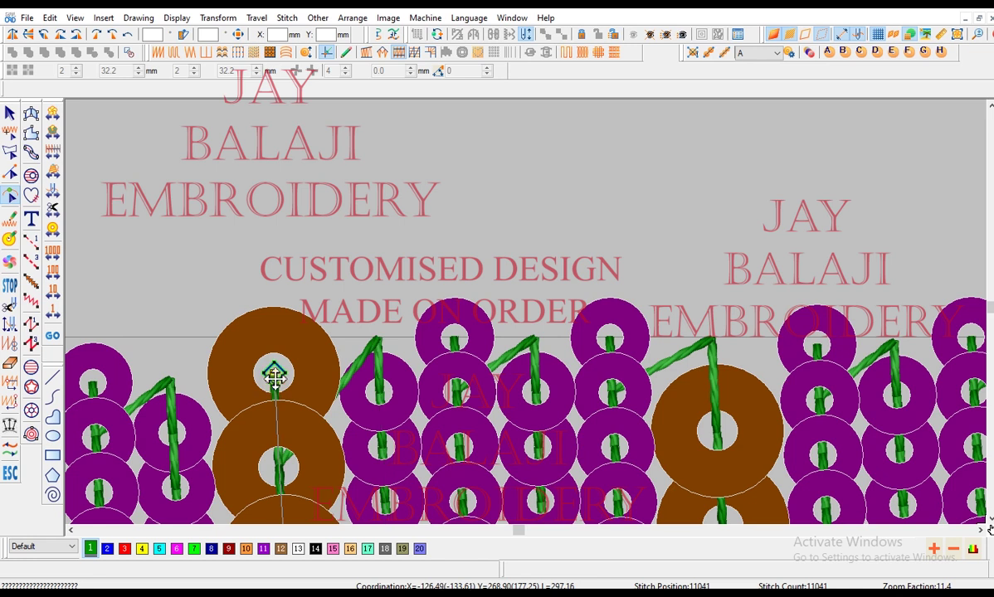
left_click_drag(273, 341, 273, 338)
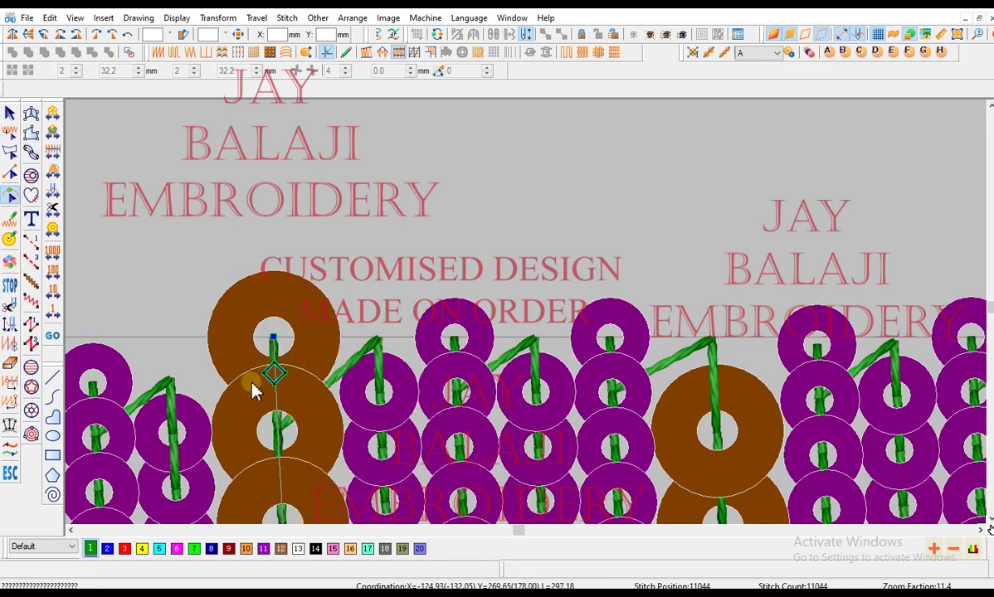
Move the upper end nodes of the four 3 mm rows between the third and fourth 5 mm rows onto the horizontal line
left_click(172, 403)
left_click_drag(171, 385, 169, 339)
key("Left")
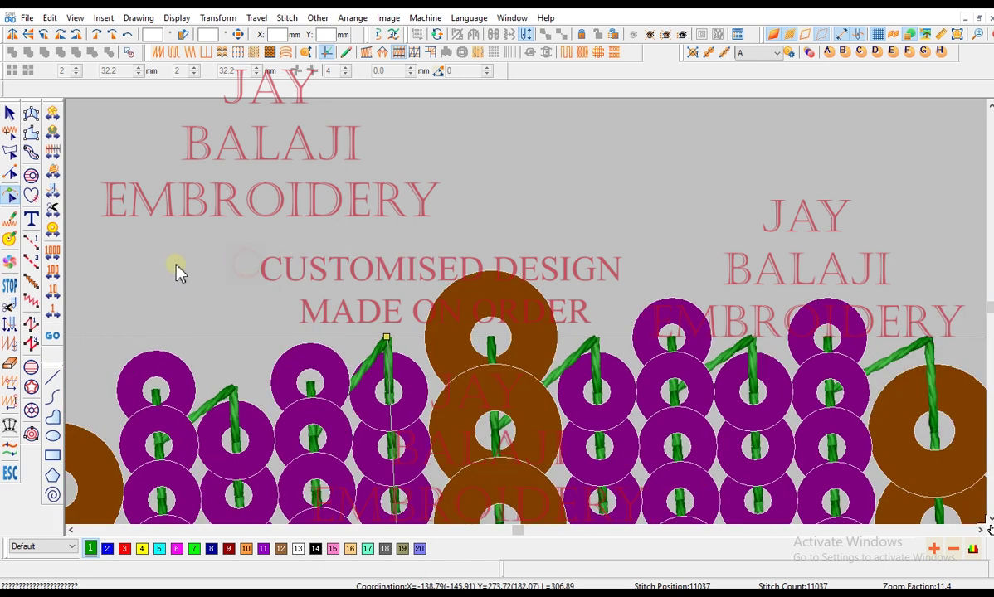
left_click(313, 404)
left_click_drag(310, 383, 311, 354)
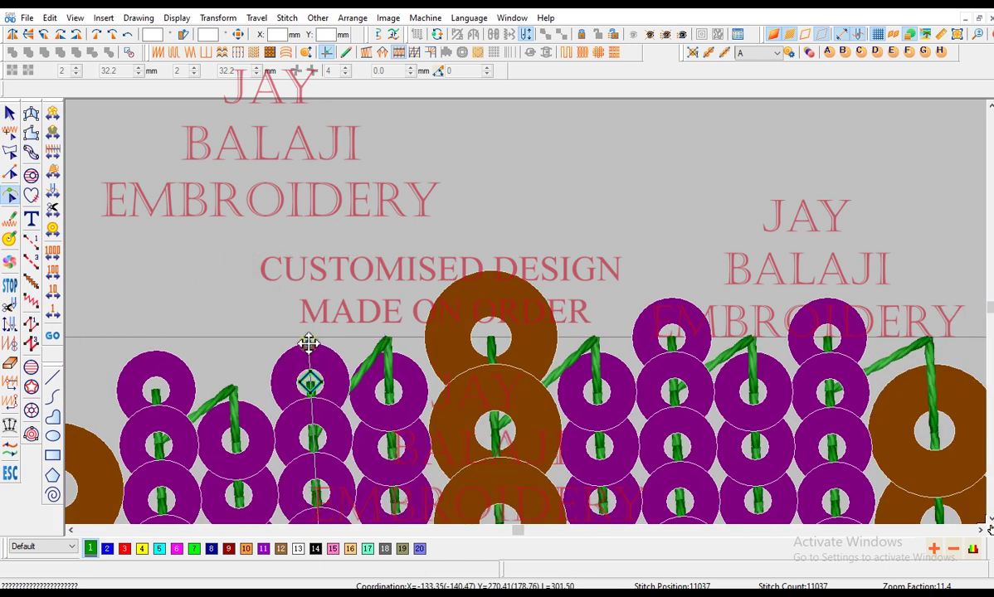
left_click(307, 338)
left_click(229, 400)
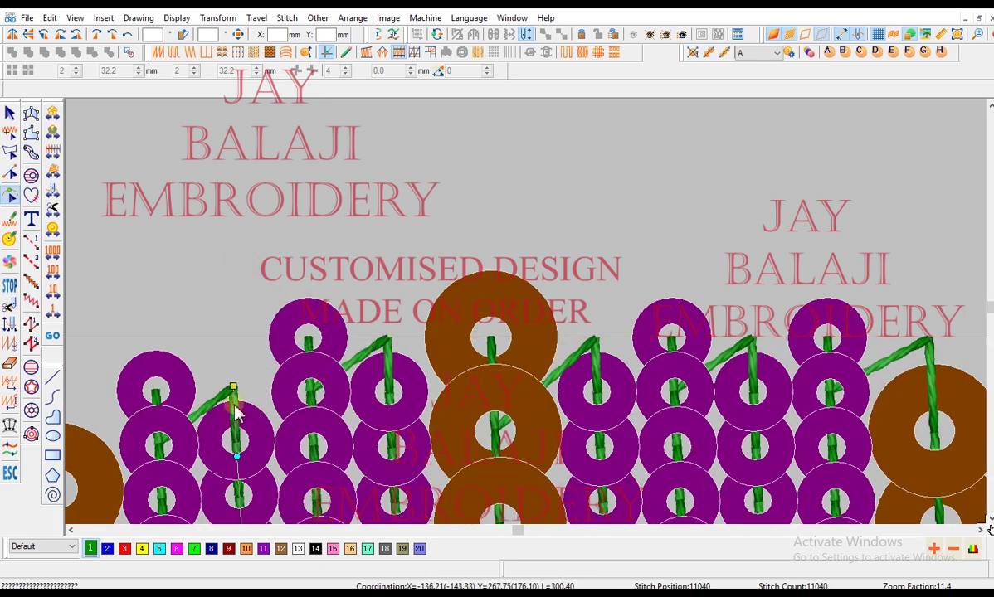
left_click(234, 337)
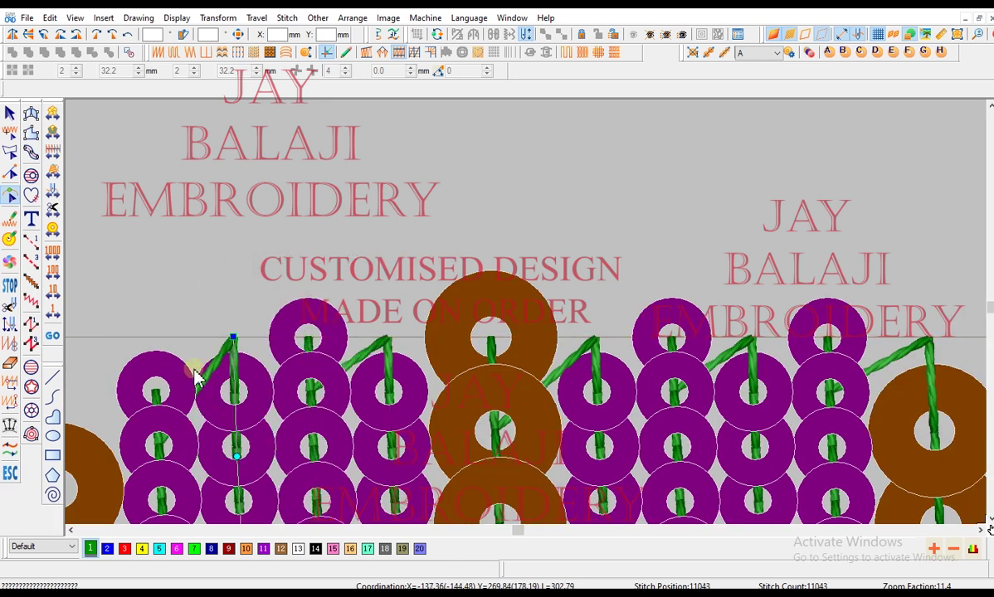
left_click(157, 410)
left_click(156, 338)
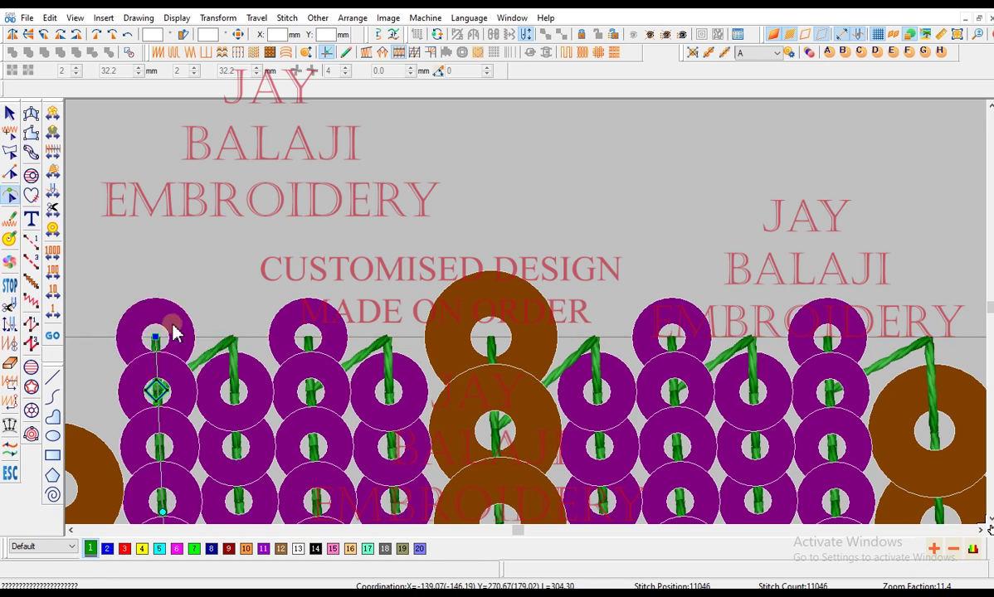
Move the upper end node of the fourth 5 mm row onto the horizontal line
scroll(237, 301, "left", 3)
left_click(274, 421)
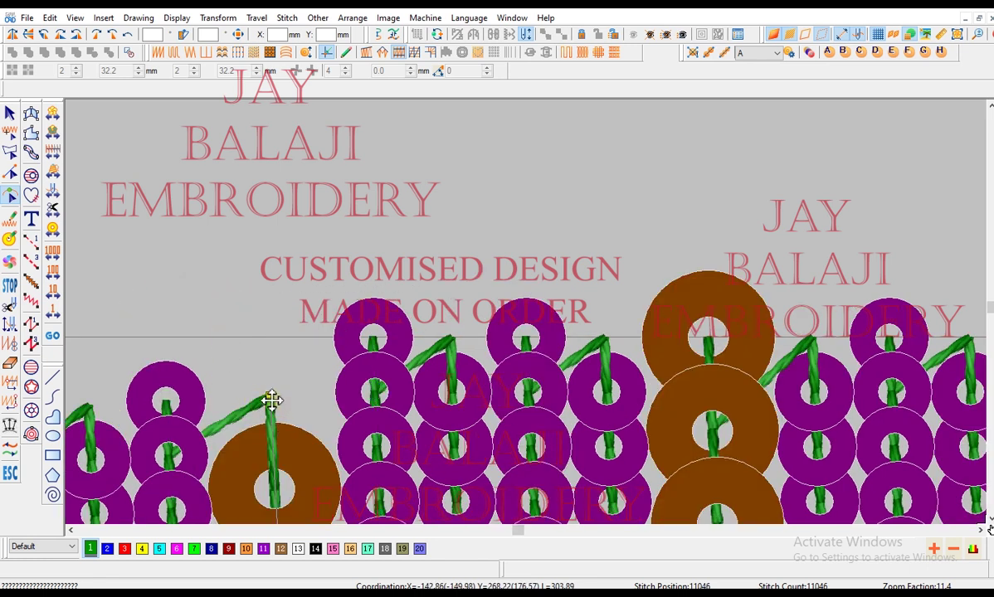
left_click(273, 337)
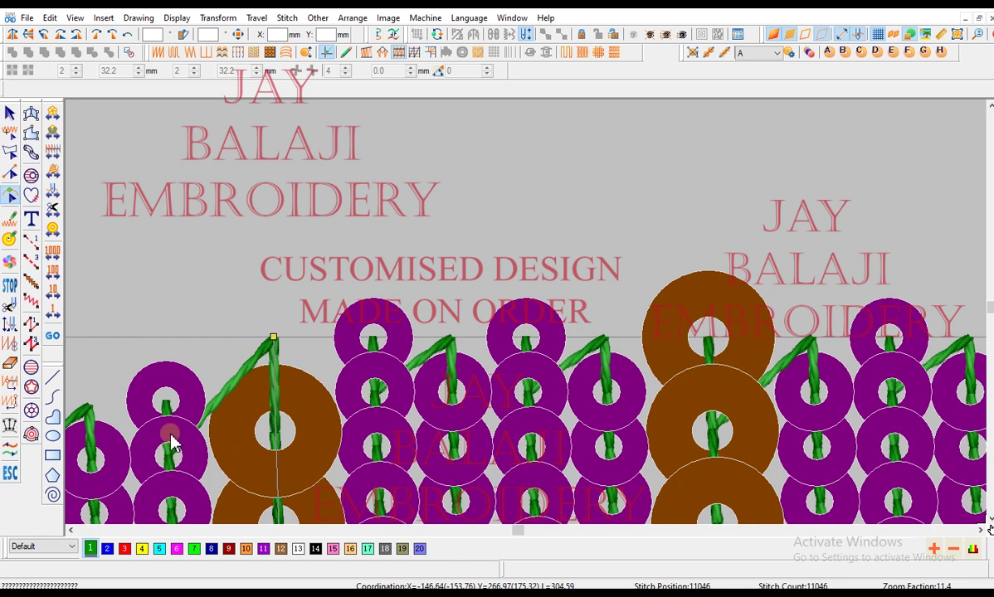
Move the upper end nodes of the four 3 mm rows between the fourth and fifth 5 mm rows onto the horizontal line
left_click(165, 416)
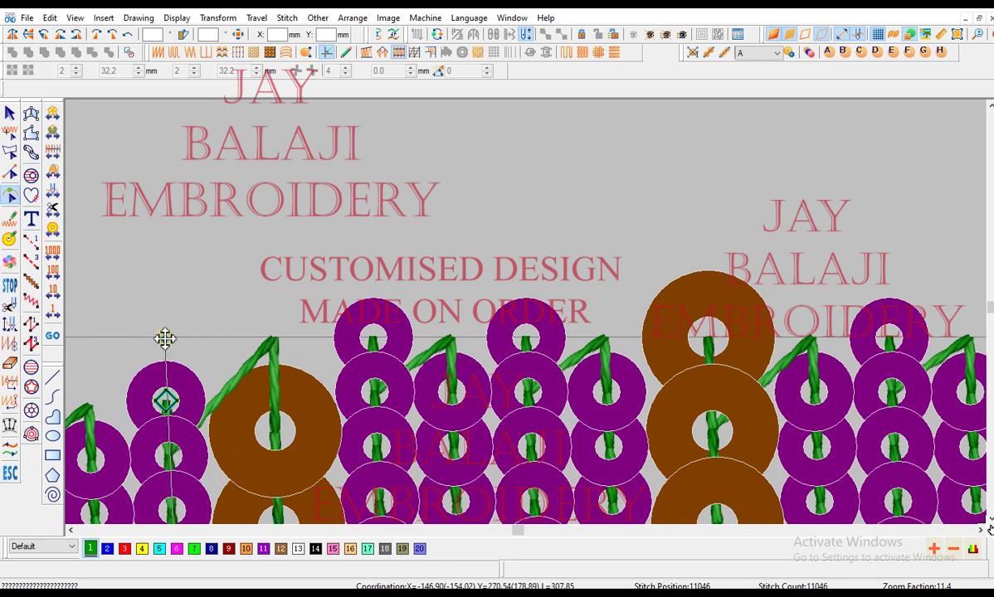
left_click(165, 338)
scroll(148, 321, "left", 3)
left_click(304, 415)
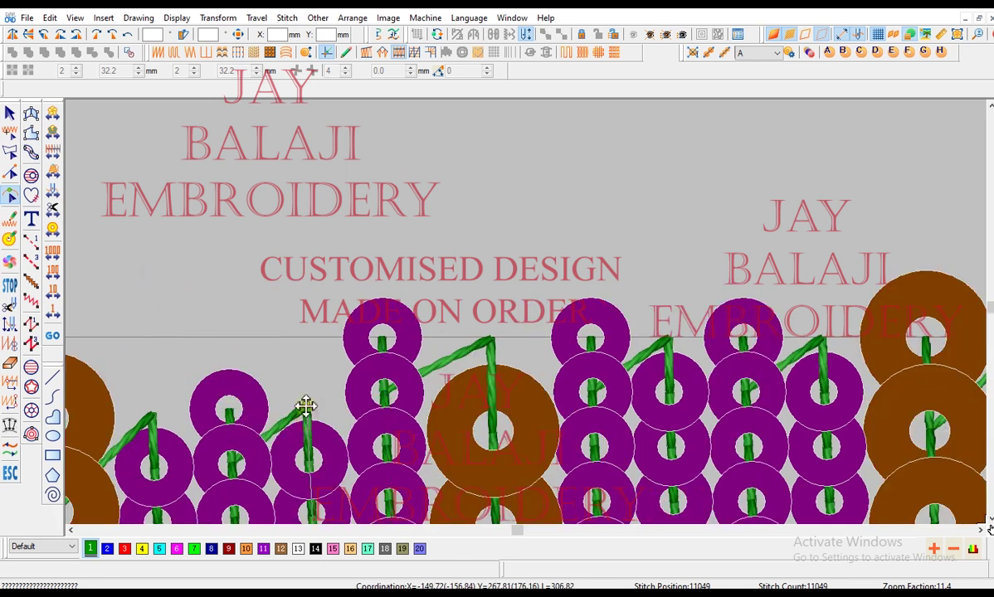
left_click(307, 340)
left_click(229, 411)
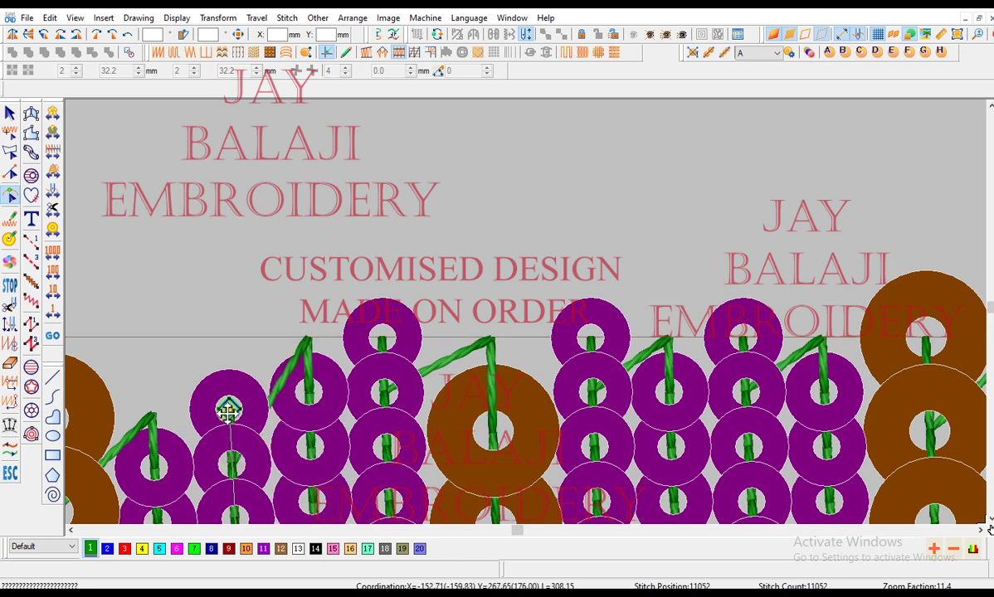
left_click(228, 341)
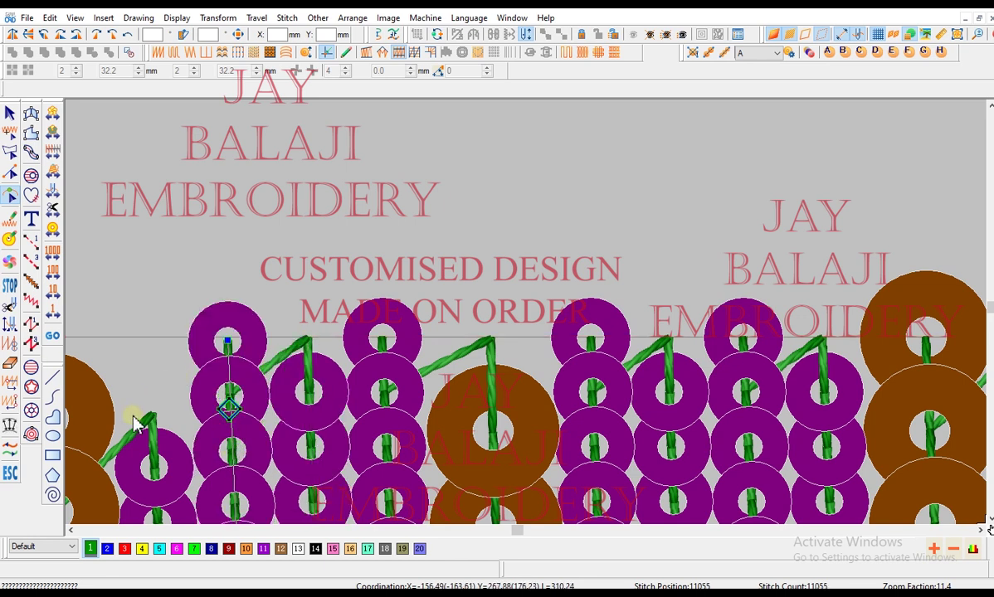
left_click(152, 415)
left_click(154, 339)
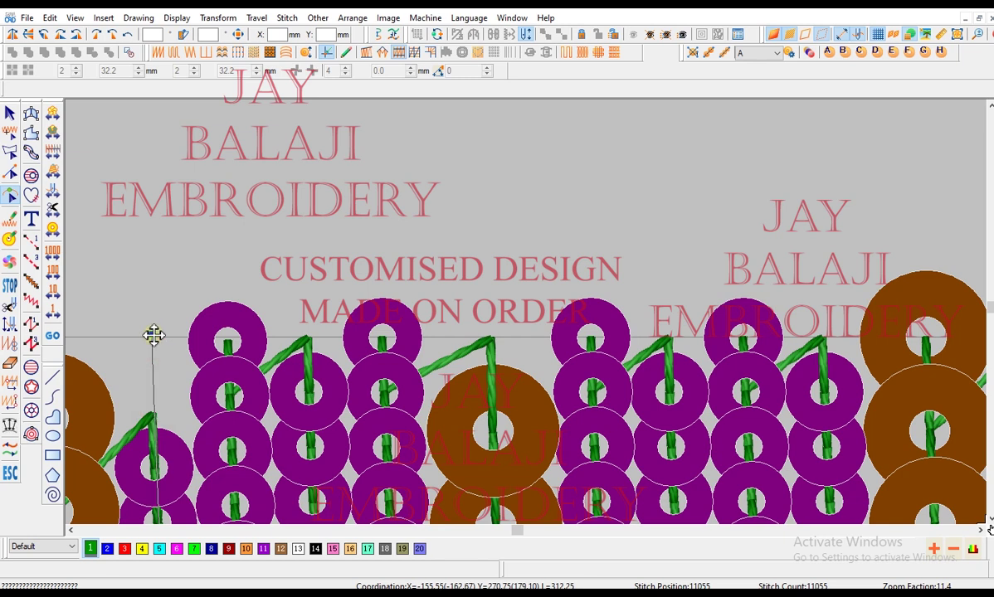
Move the upper end node of the fifth 5 mm row onto the horizontal line
scroll(241, 286, "left", 2)
scroll(390, 300, "down", 2)
scroll(490, 311, "up", 1)
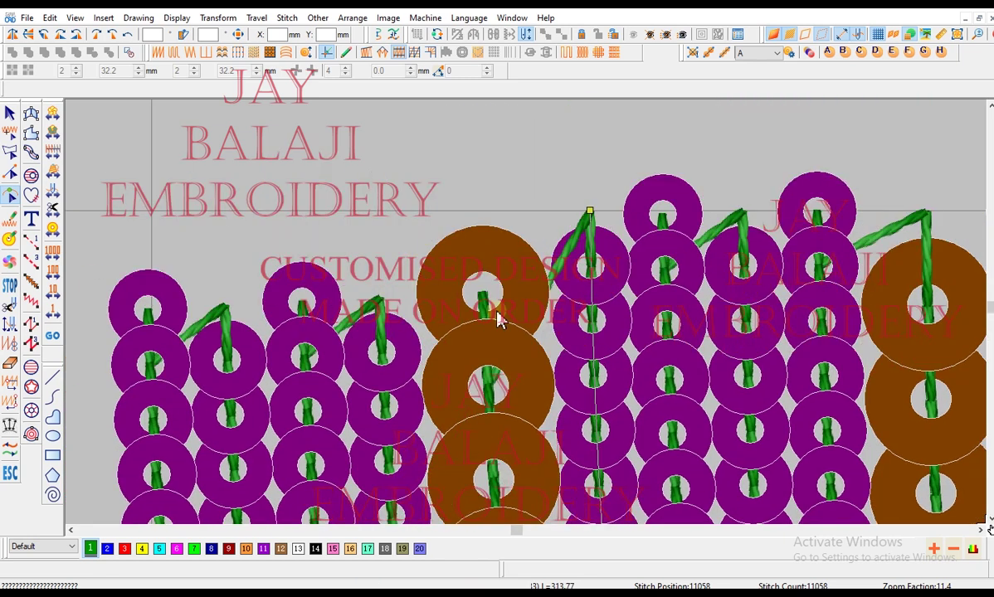
left_click(486, 311)
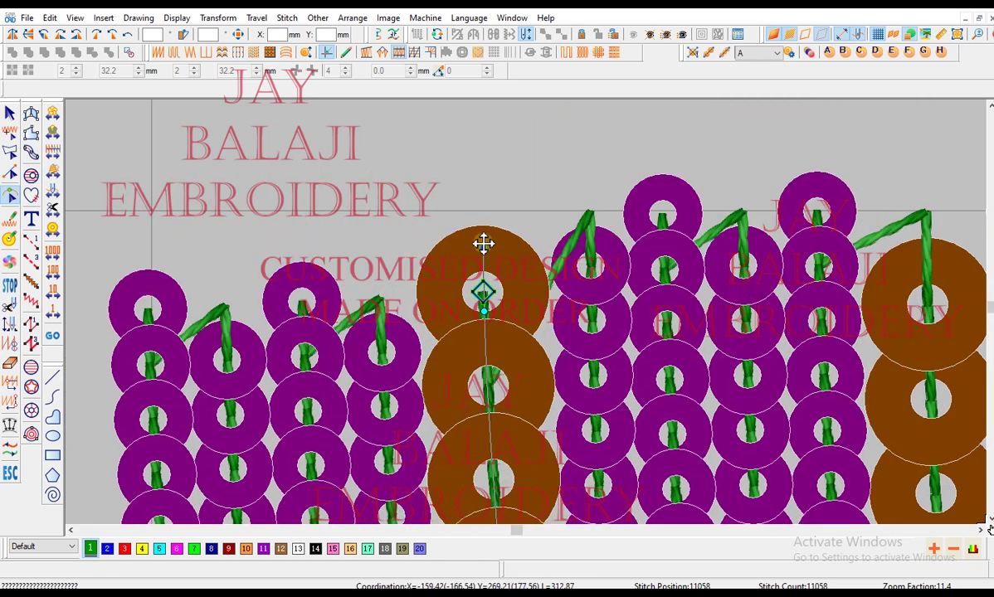
left_click(481, 212)
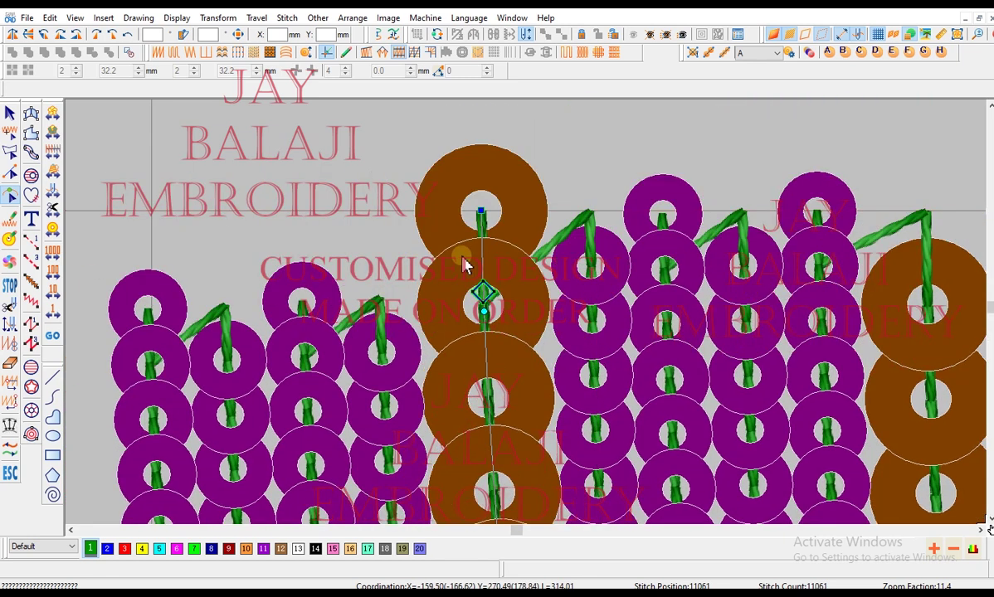
Leave node editing and select the four 3 mm rows outside the fifth 5 mm row together
key("Escape")
left_click(382, 327)
key("t")
left_click(303, 324, "ctrl")
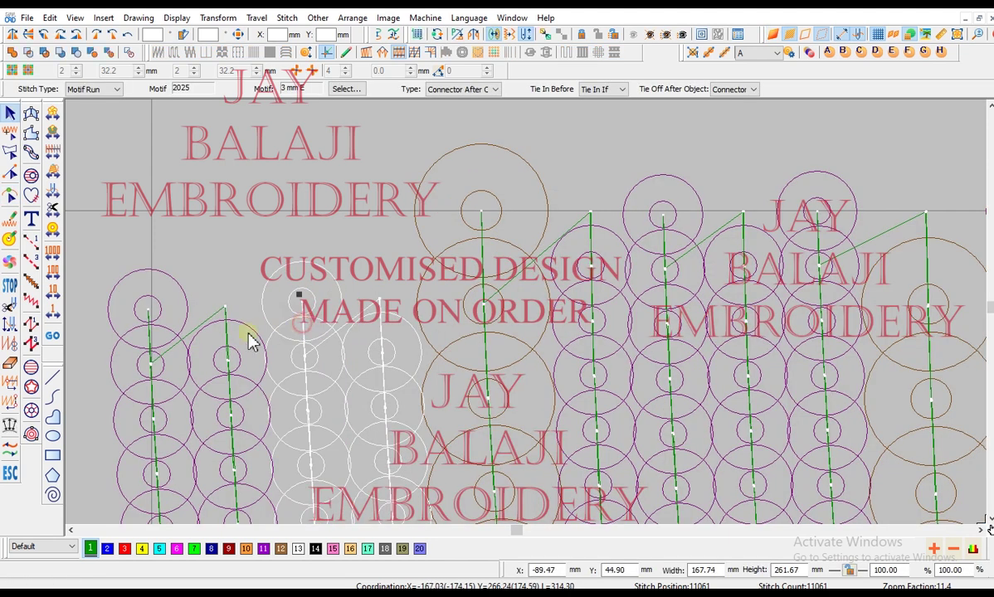
left_click(222, 336, "ctrl")
left_click(154, 343, "ctrl")
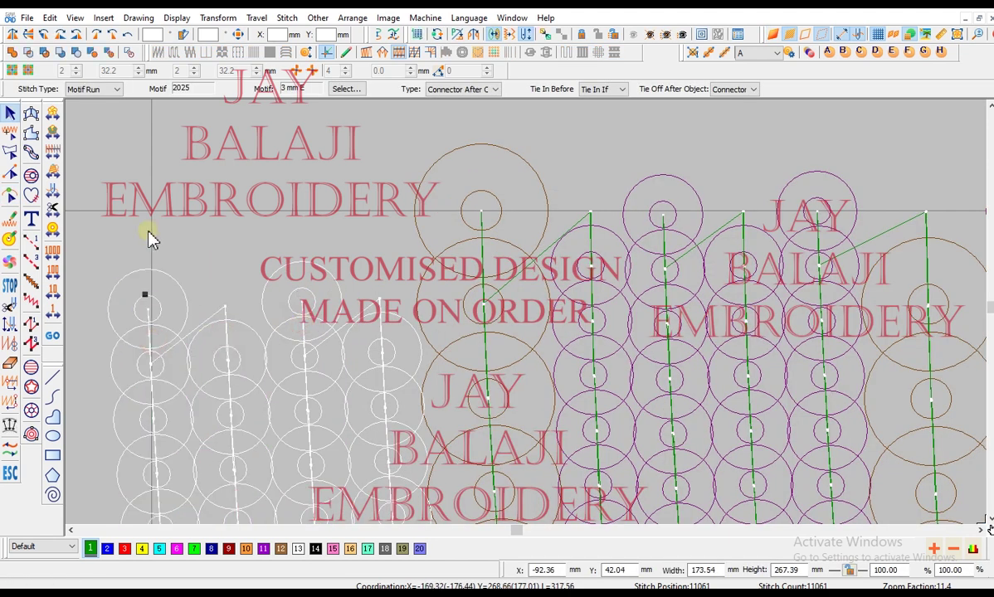
Try extending the four selected rows by 3 mm at the start and 2 mm at the end
left_click(48, 18)
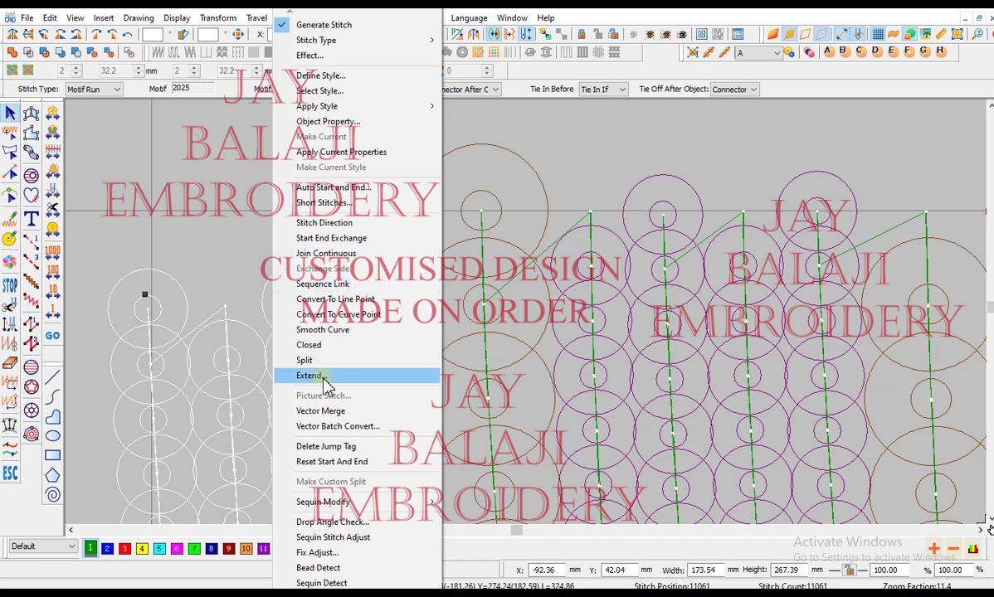
left_click(313, 375)
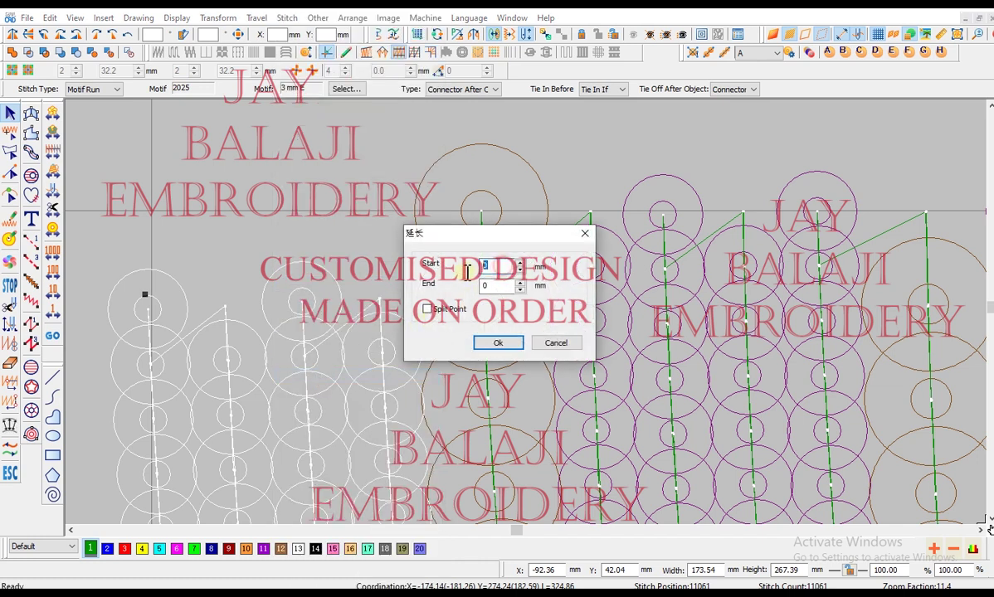
left_click(497, 343)
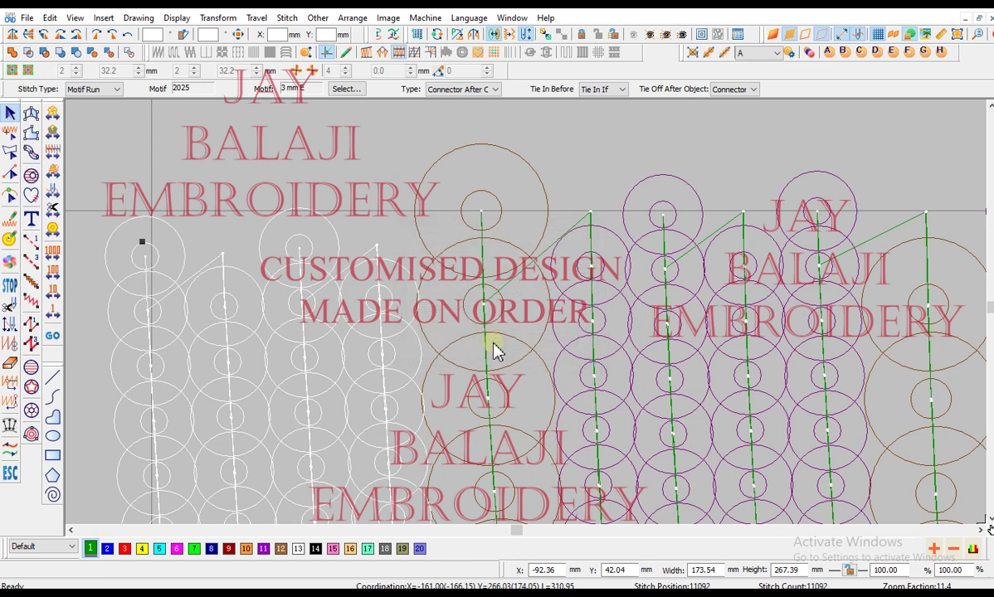
key("ctrl+z")
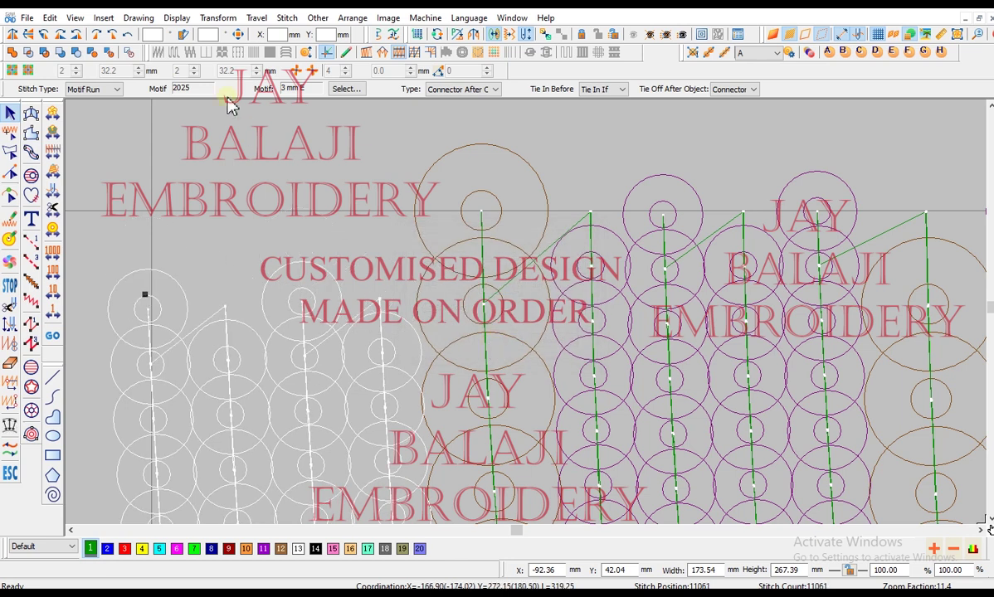
Extend the four selected rows at the start far enough for their upper ends to pass the horizontal line, with a 2 mm end extension
left_click(286, 17)
left_click(352, 375)
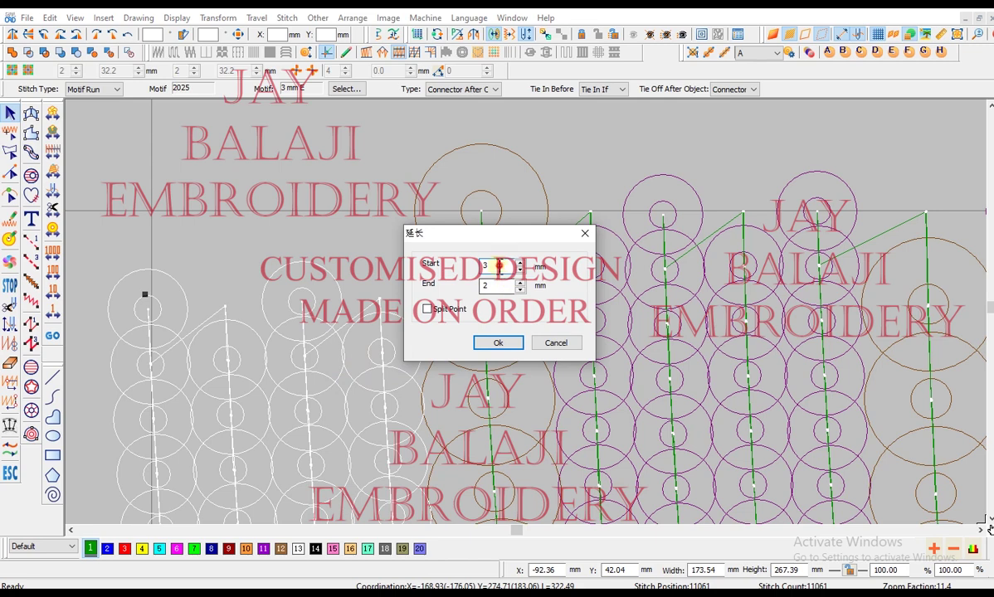
left_click(499, 343)
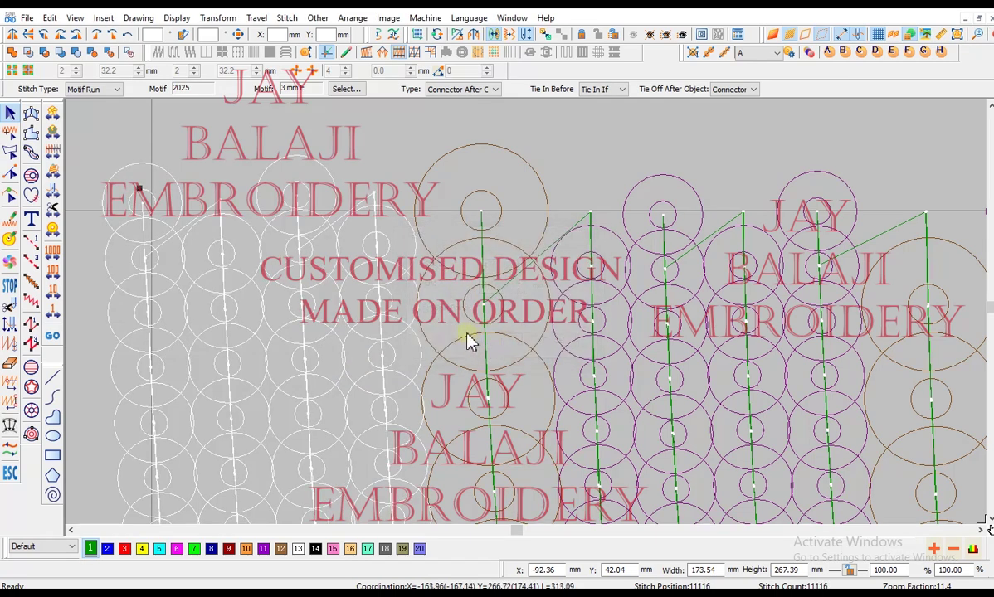
Deselect the rows and move the lower end node of the first 3 mm row outside the fifth 5 mm row onto the vertical line
scroll(523, 336, "down", 3)
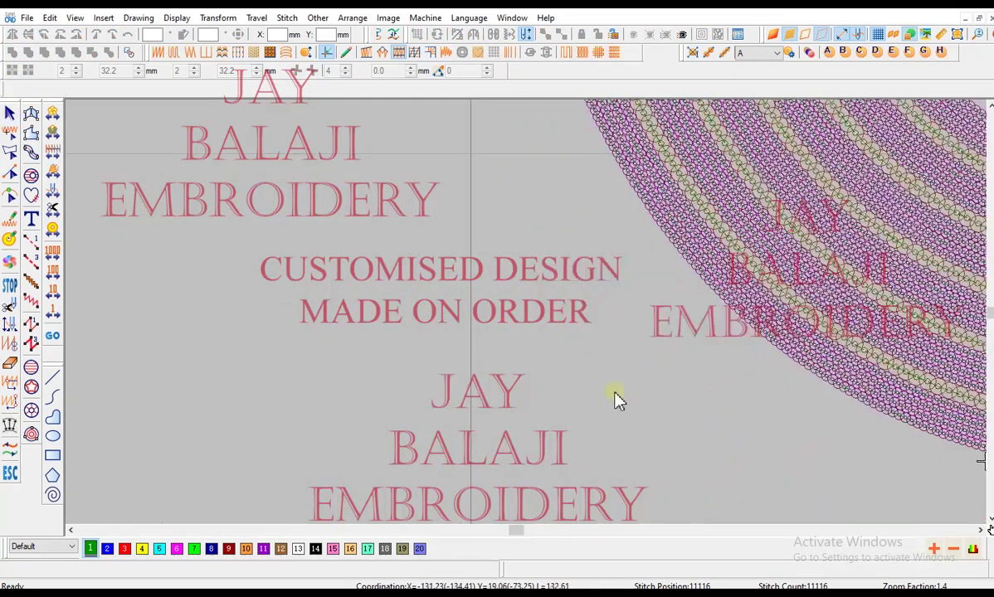
key("Escape")
scroll(830, 473, "up", 1)
scroll(497, 230, "up", 4)
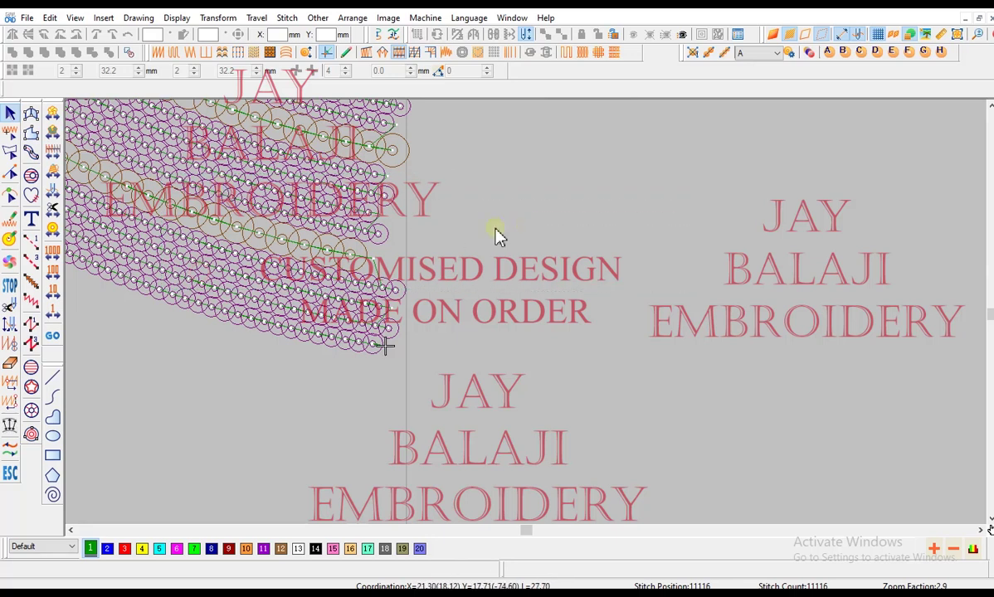
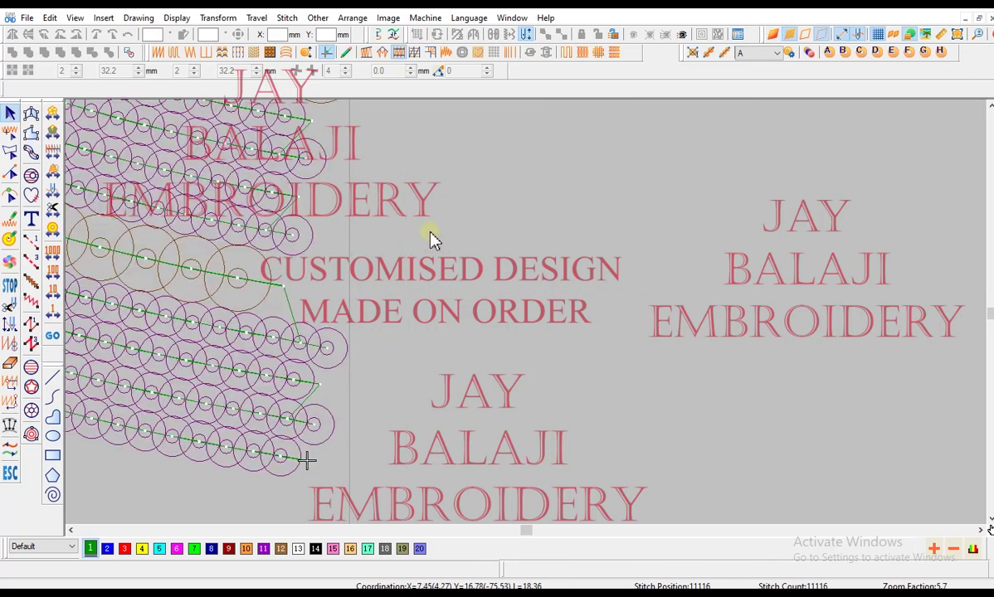
scroll(432, 238, "up", 2)
left_click(468, 369)
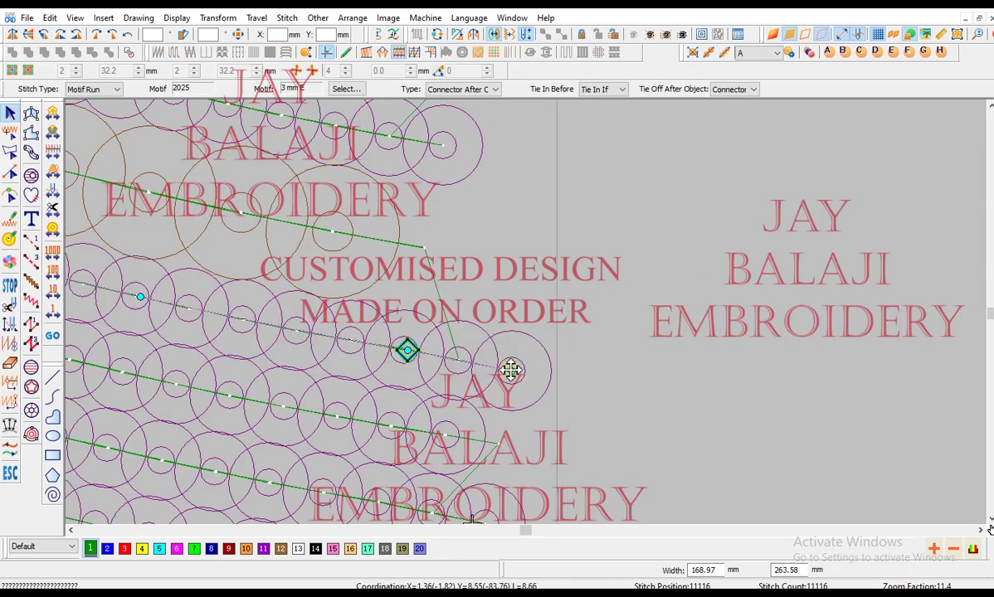
left_click_drag(555, 376, 557, 376)
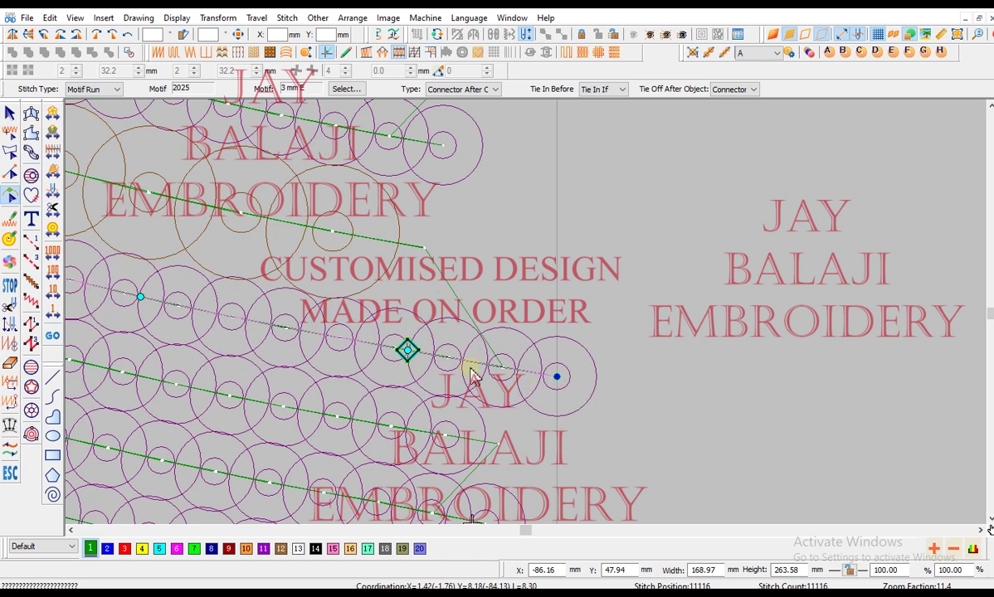
left_click_drag(407, 350, 541, 348)
key("ctrl+z")
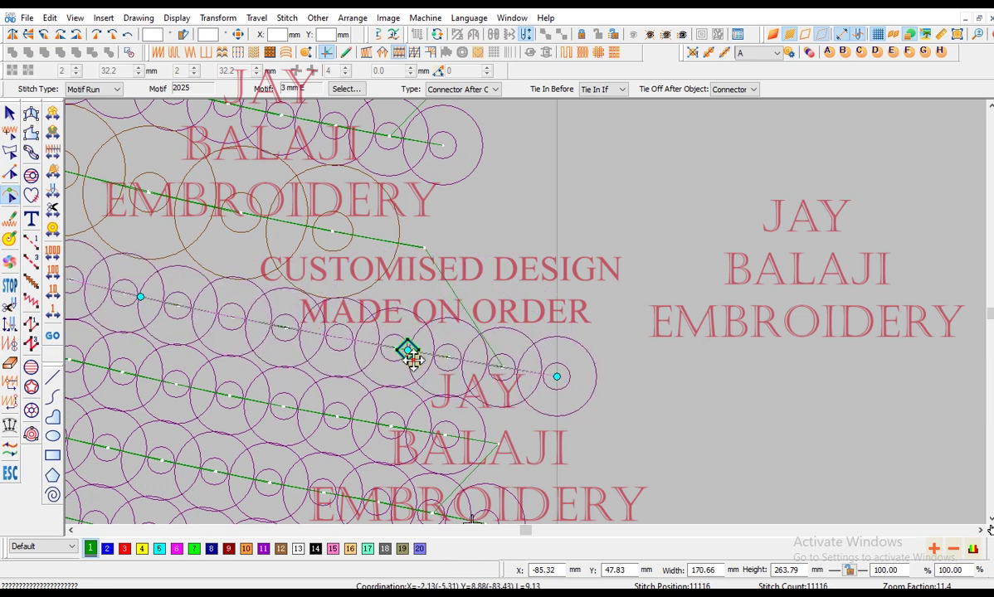
left_click_drag(412, 357, 655, 387)
Move the lower end nodes of the second and third 3 mm rows outside the fifth 5 mm row onto the vertical line
left_click(496, 445)
left_click_drag(499, 445, 557, 450)
scroll(491, 391, "down", 3)
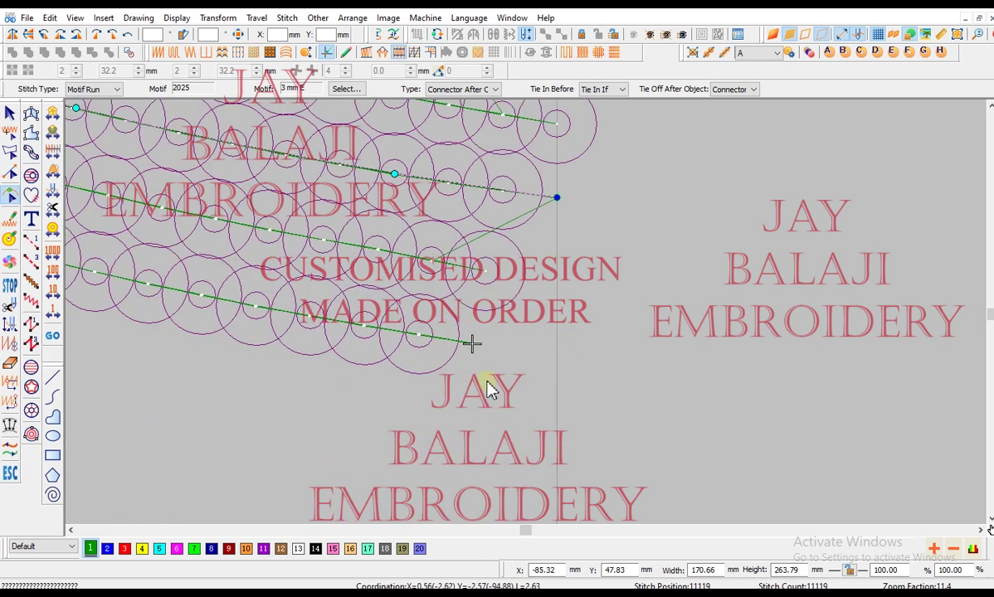
left_click(482, 274)
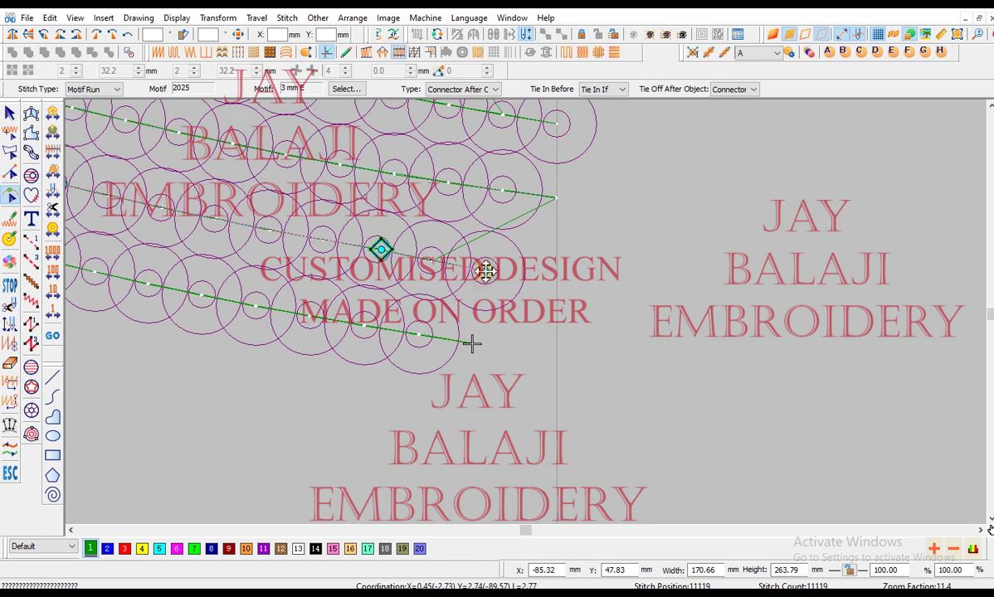
left_click(554, 277)
left_click(581, 594)
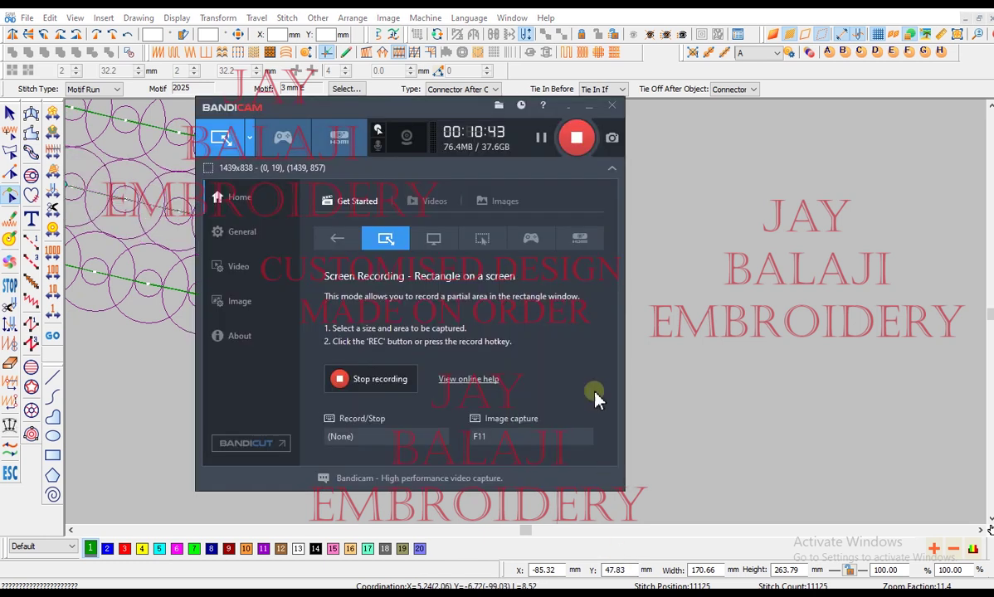
left_click(541, 138)
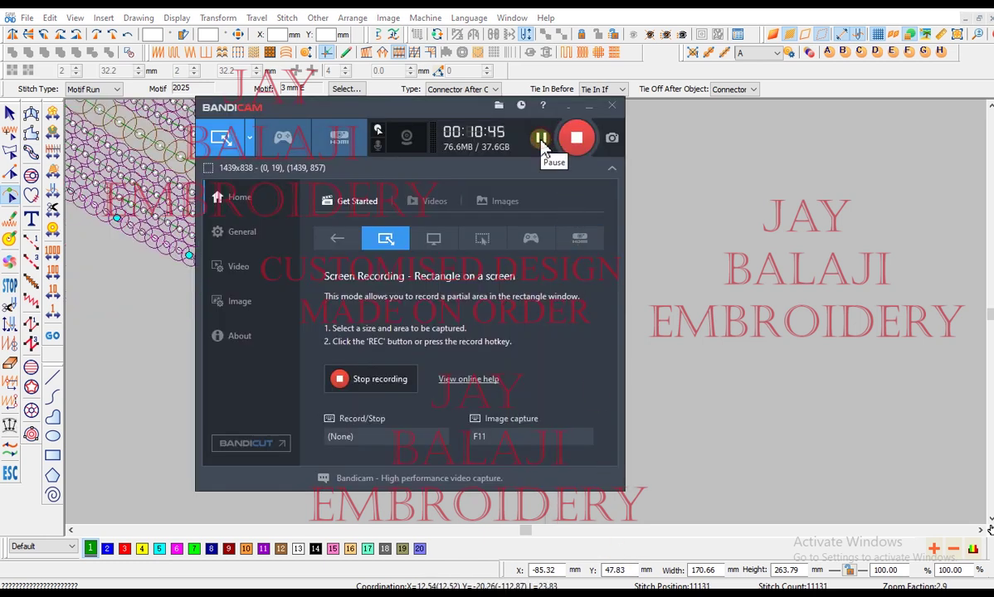
left_click(715, 253)
Move the lower end node of the fifth 5 mm row onto the vertical line
scroll(643, 273, "up", 2)
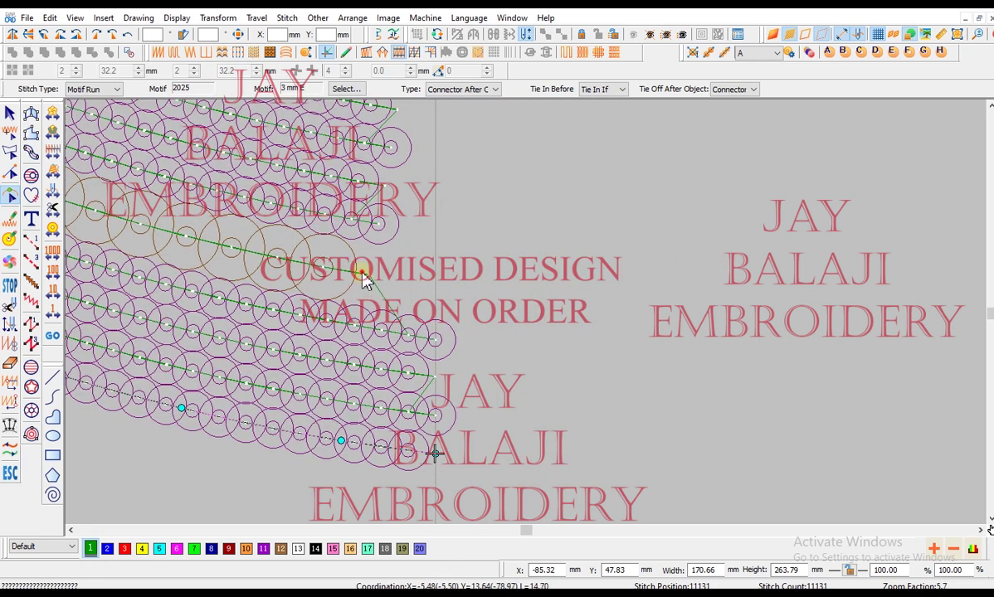
left_click(362, 274)
left_click_drag(363, 274, 436, 282)
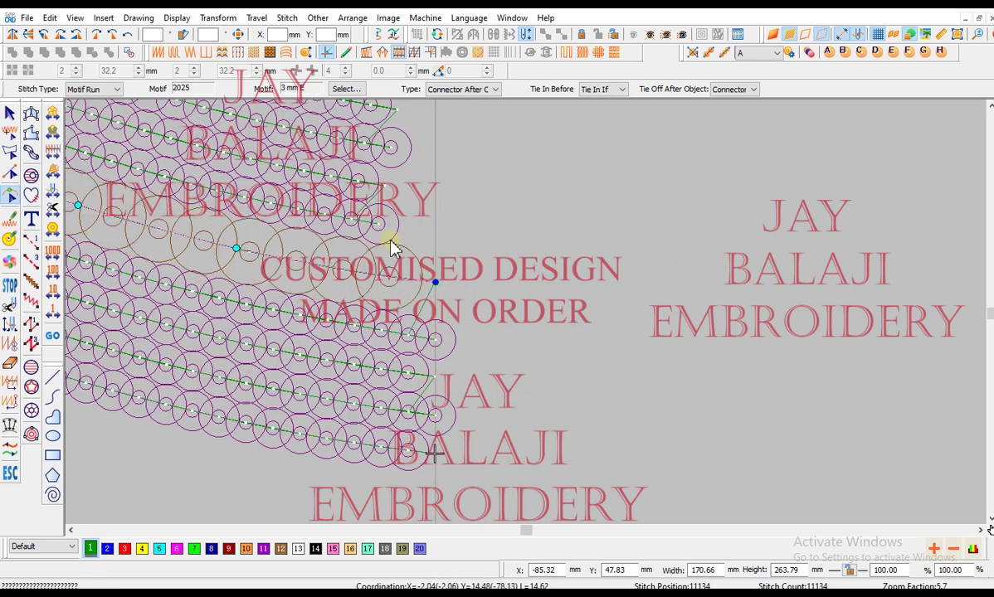
Move the lower end nodes of the first two 3 mm rows inside the fifth 5 mm row onto the vertical line
left_click(377, 226)
left_click_drag(380, 224, 435, 229)
scroll(402, 278, "up", 3)
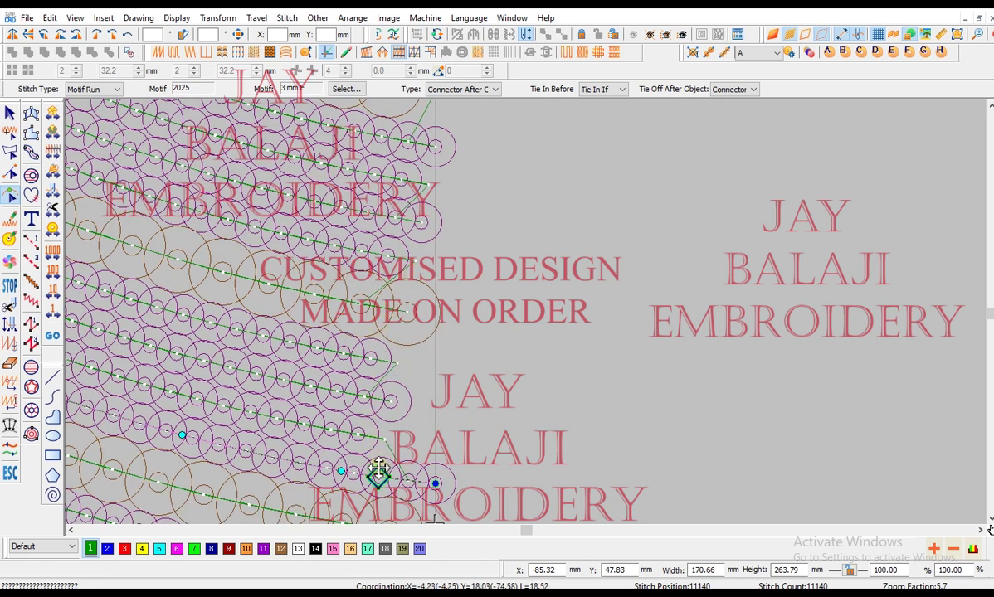
left_click_drag(377, 470, 492, 486)
left_click(370, 437)
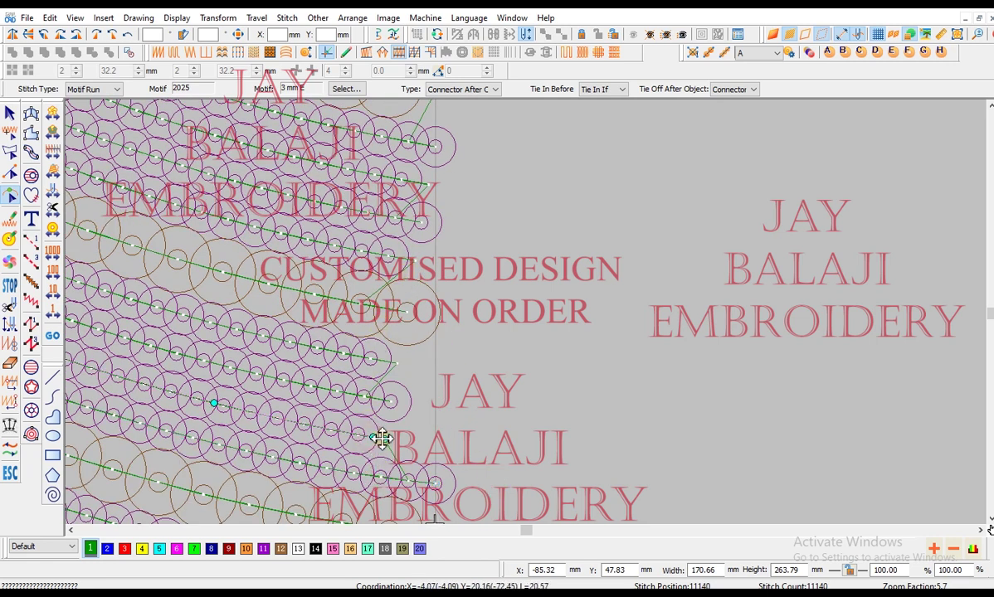
left_click_drag(384, 440, 434, 445)
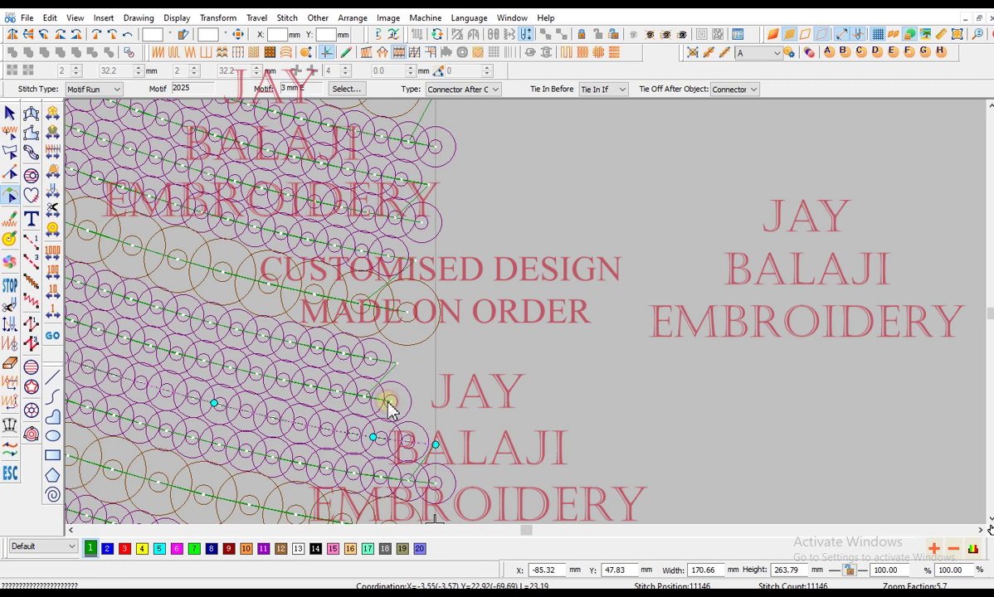
Move the lower end nodes of the third and fourth 3 mm rows inside the fifth 5 mm row onto the vertical line
left_click(390, 403)
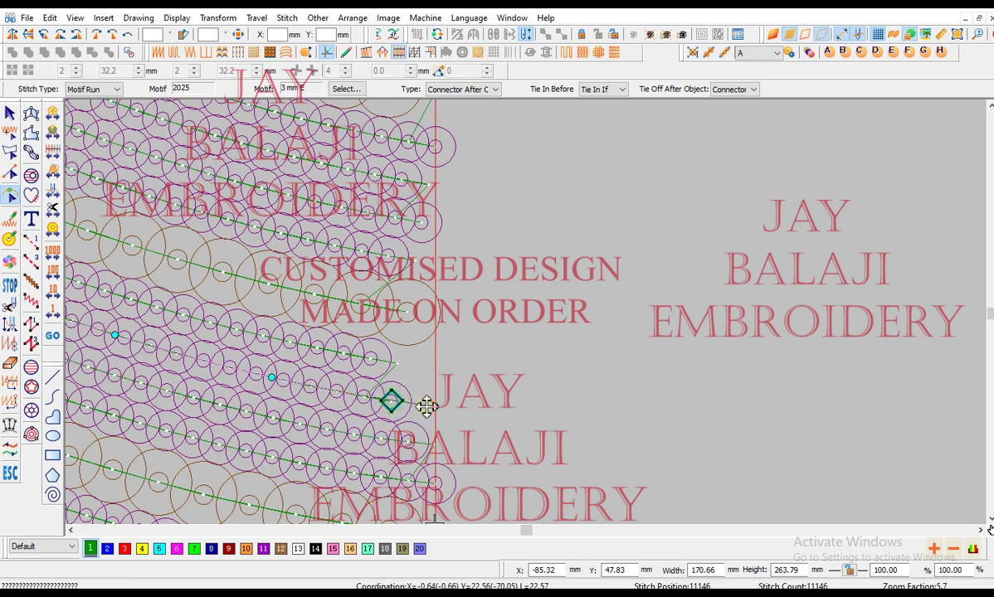
left_click_drag(397, 404, 473, 405)
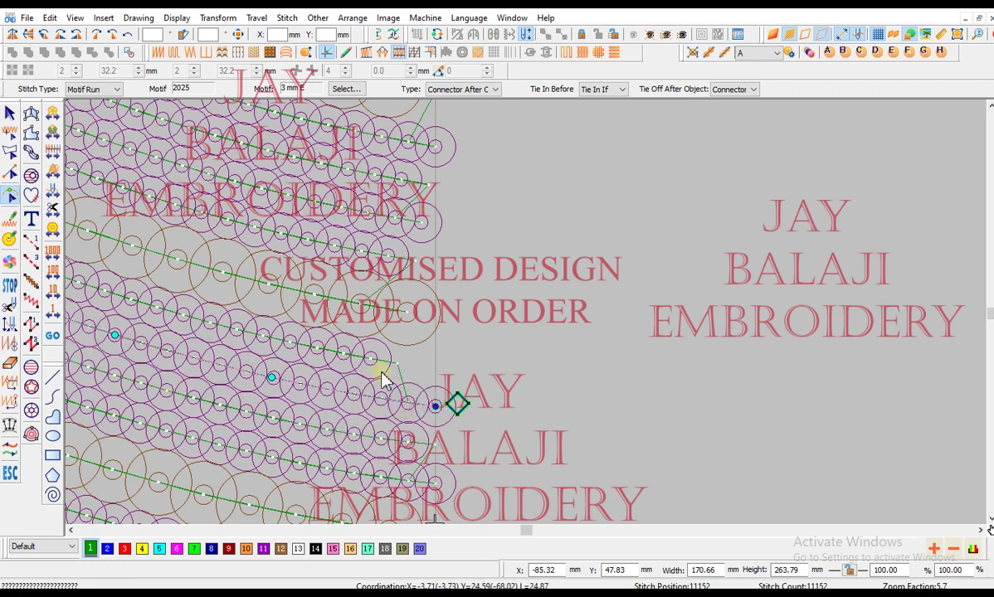
left_click_drag(380, 368, 435, 368)
Move the lower end nodes of the fourth 5 mm row and the first 3 mm row inside it onto the vertical line
left_click(390, 314)
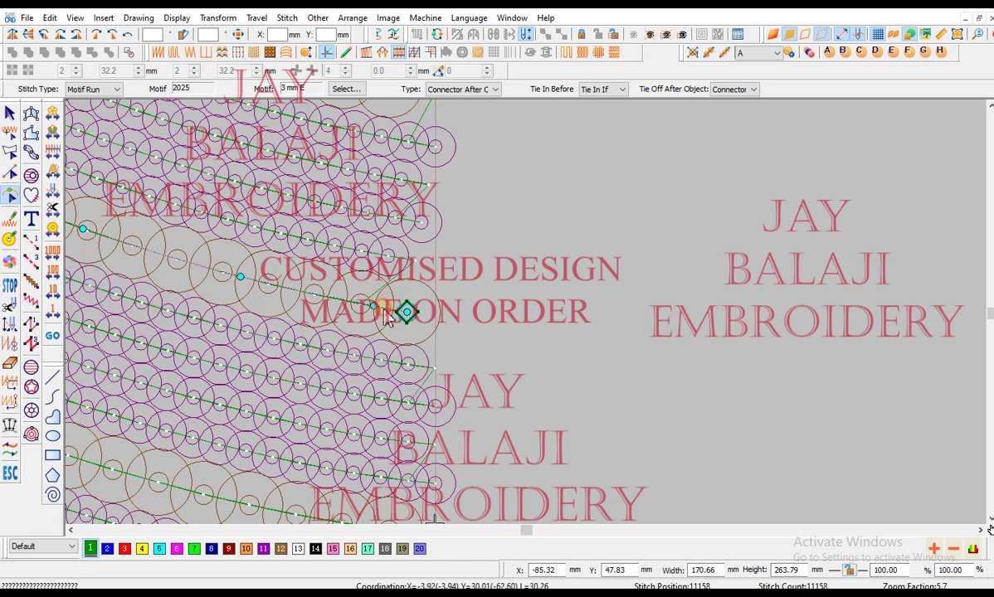
left_click_drag(408, 312, 442, 319)
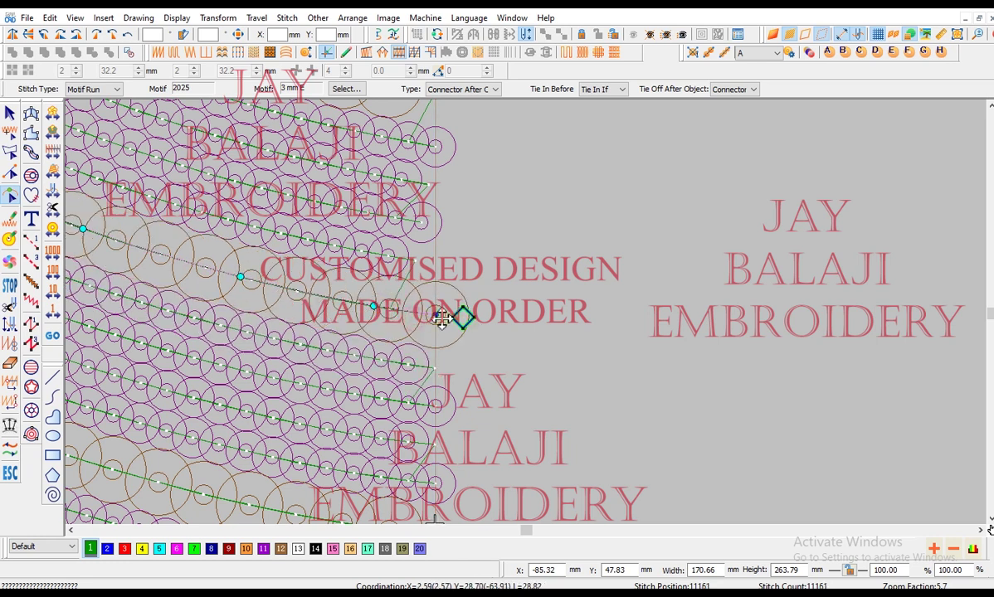
left_click(395, 264)
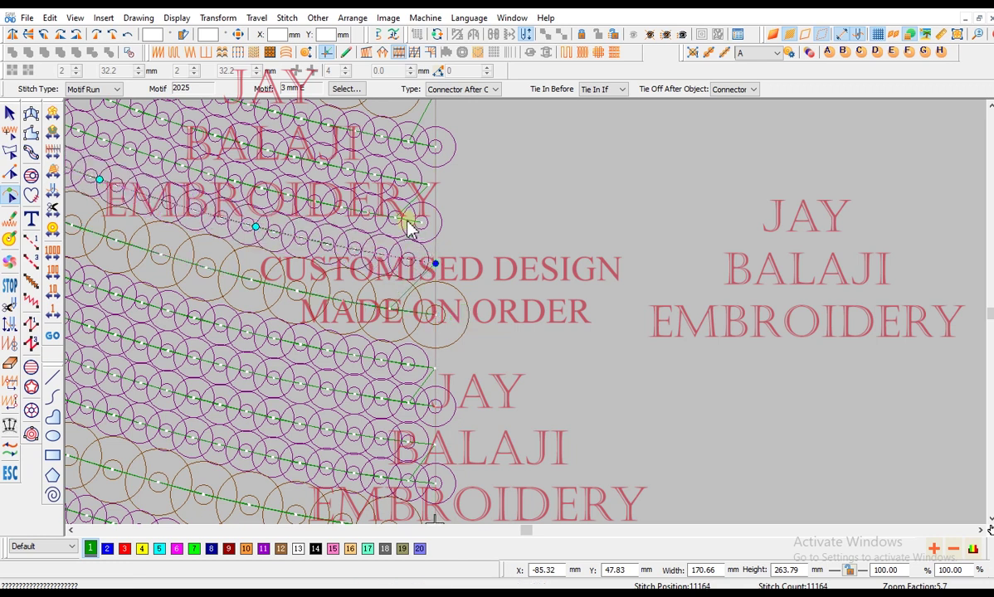
Move the lower end nodes of the second and third 3 mm rows inside the fourth 5 mm row onto the vertical line
left_click(419, 222)
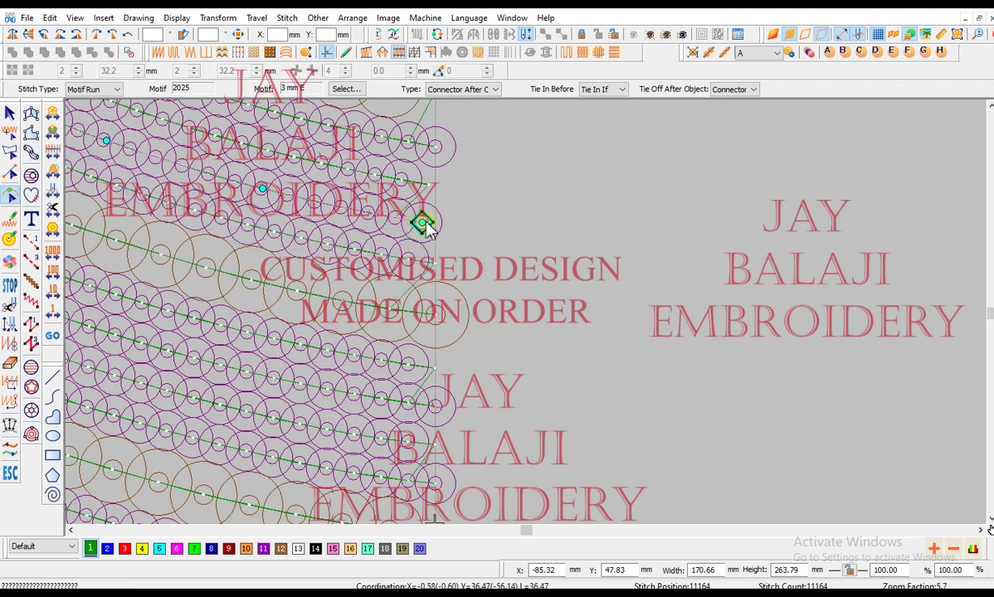
scroll(467, 274, "up", 1)
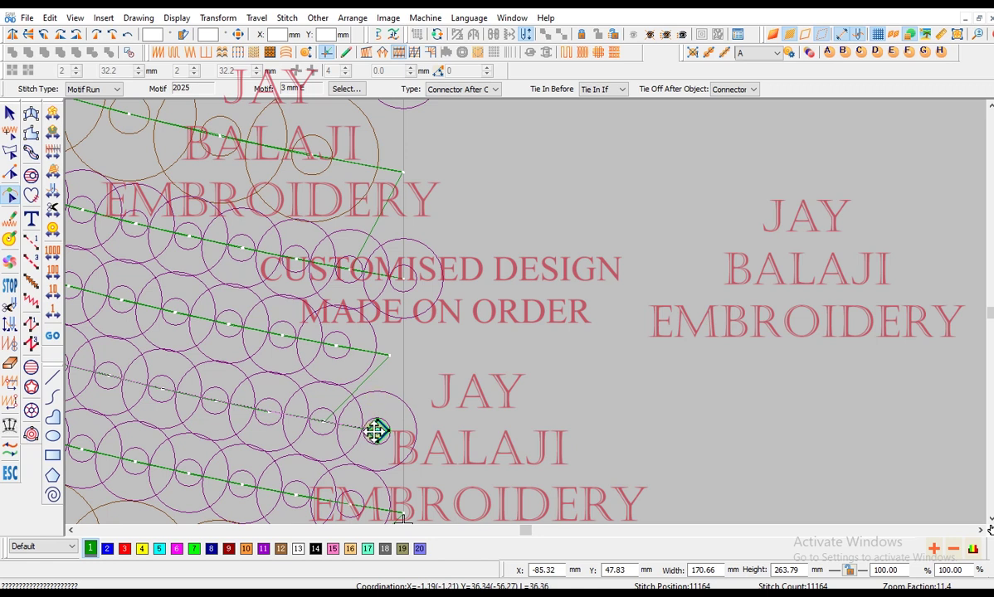
left_click_drag(379, 432, 404, 436)
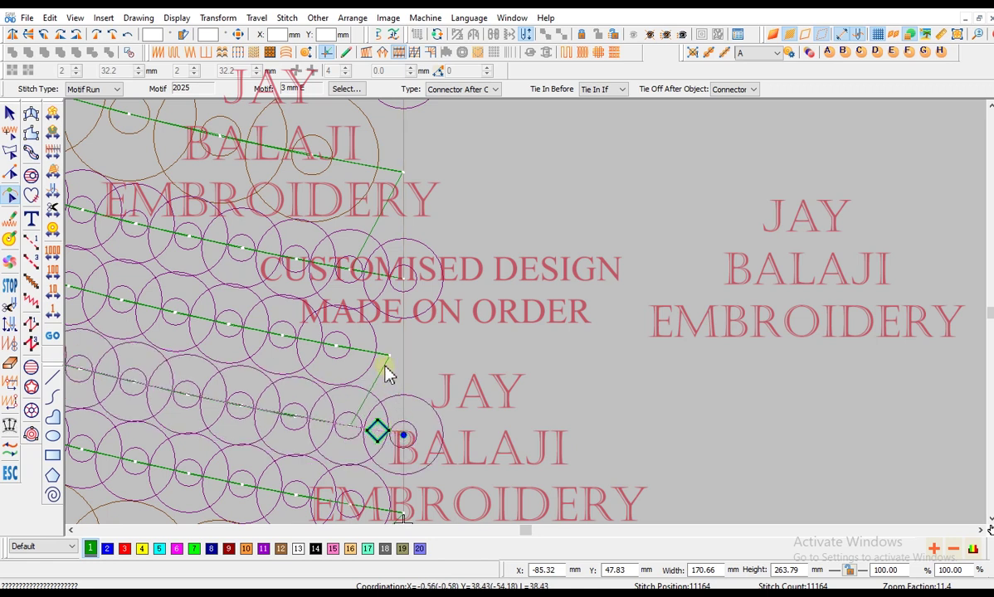
left_click_drag(382, 352, 399, 357)
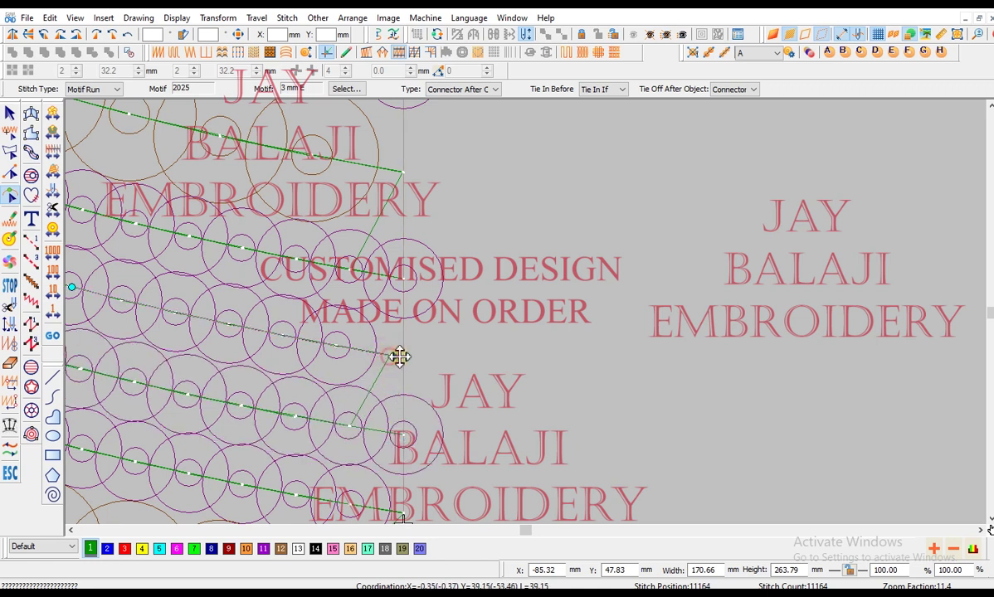
Place the lower end node of the third 5 mm row on the vertical line and finish reshaping
scroll(384, 253, "up", 3)
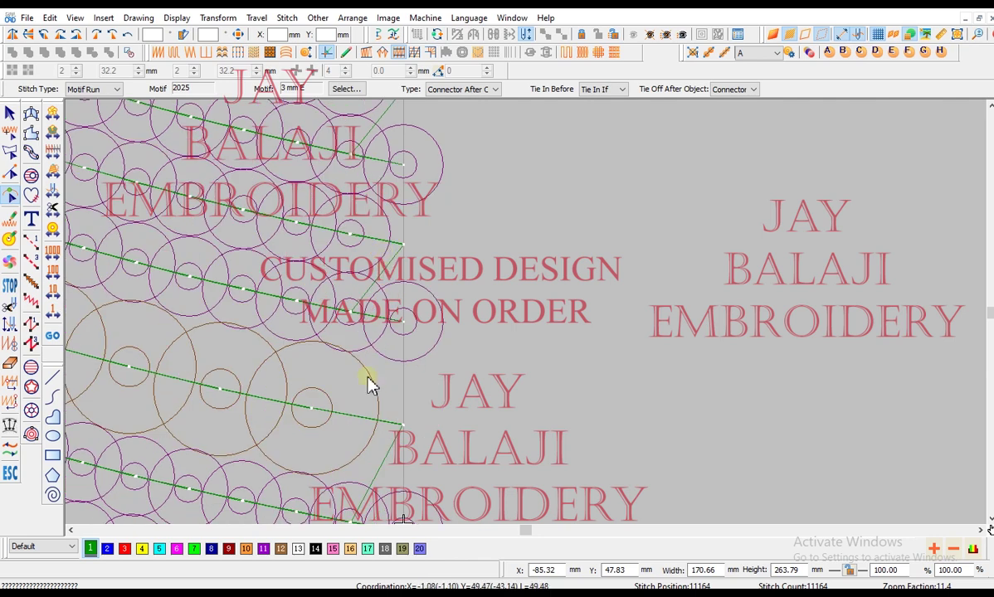
left_click(362, 420)
left_click(405, 424)
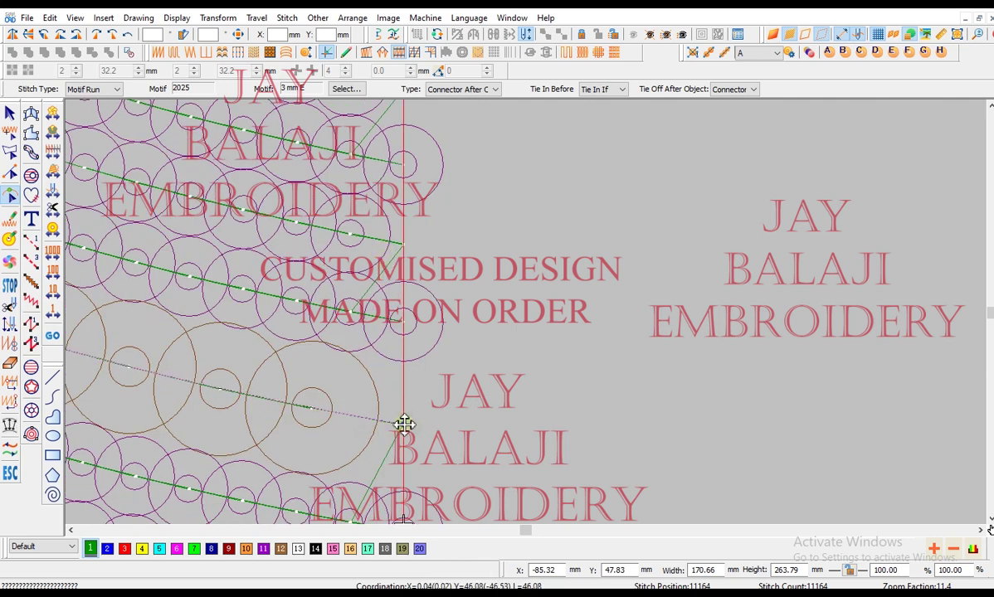
scroll(396, 240, "up", 4)
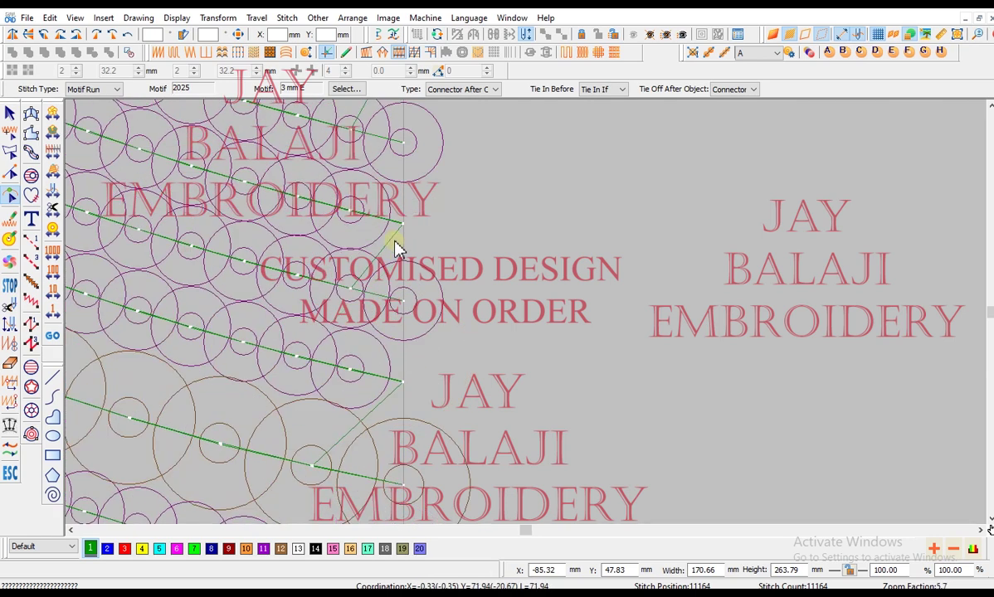
scroll(396, 240, "down", 2)
scroll(398, 240, "up", 2)
key("Escape")
scroll(398, 240, "down", 2)
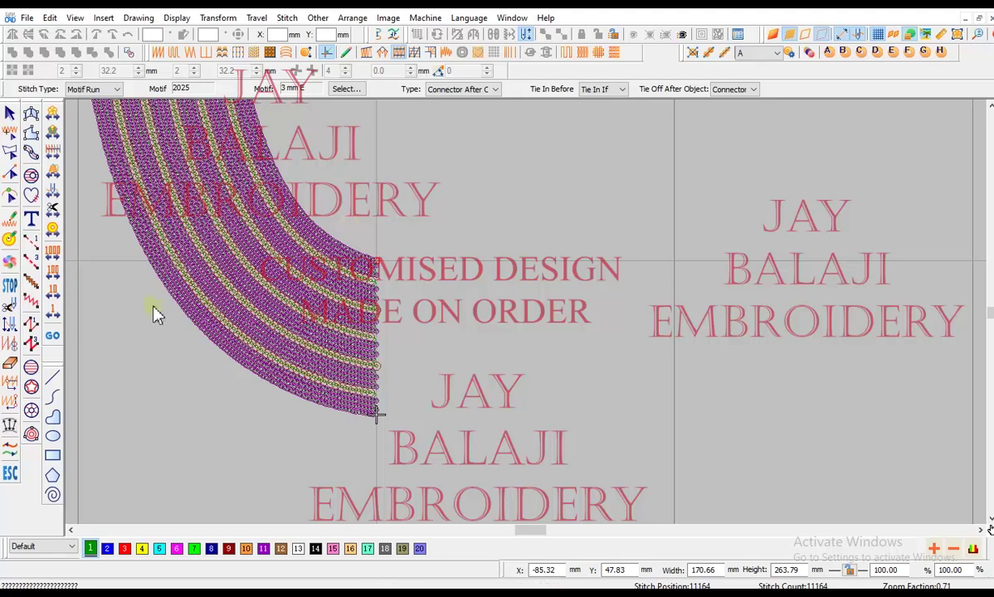
Select all rows of the half neckline and mirror a copy of them about the vertical guide line
key("Left")
left_click_drag(133, 350, 199, 310)
key("Up")
scroll(443, 275, "up", 1)
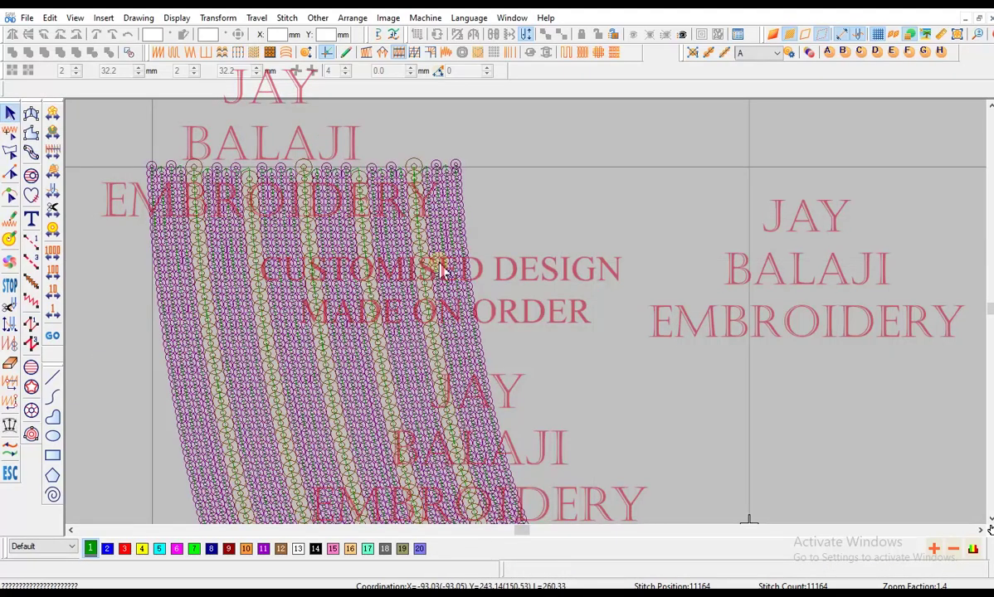
scroll(442, 272, "down", 1)
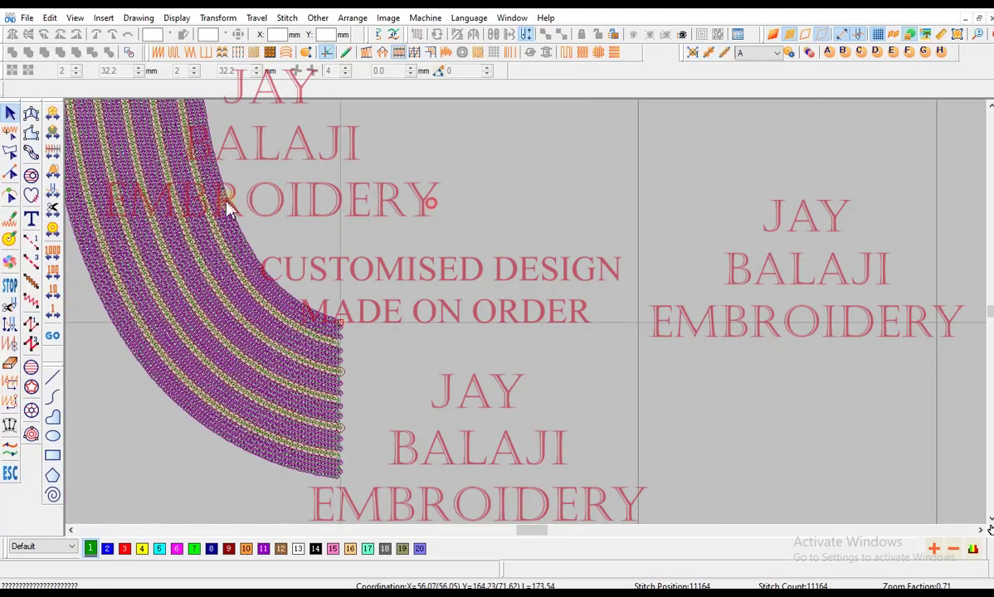
left_click_drag(227, 200, 210, 187)
scroll(380, 295, "up", 1)
key("Down")
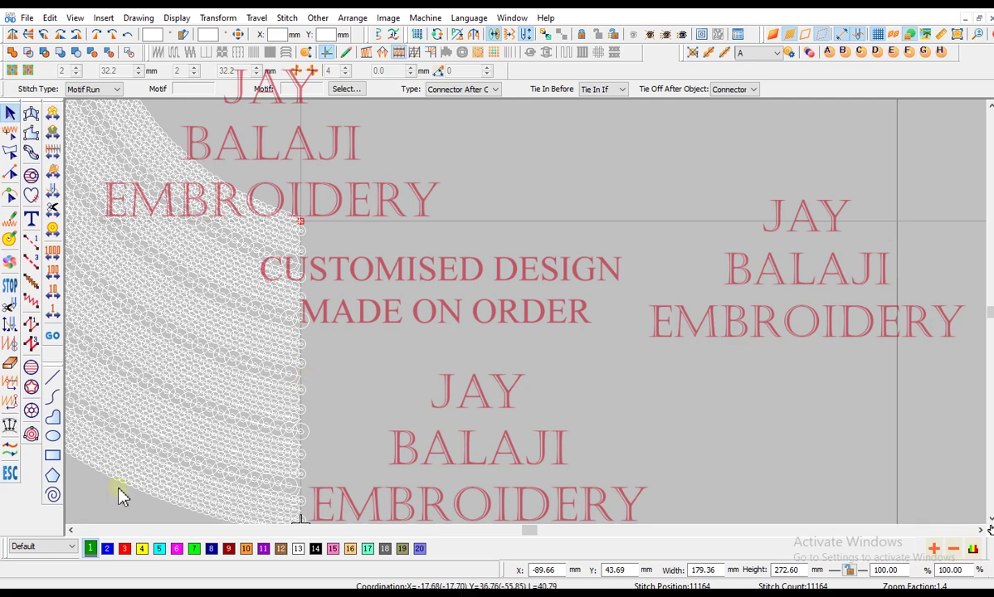
left_click(72, 530)
left_click(73, 530)
scroll(297, 332, "up", 1)
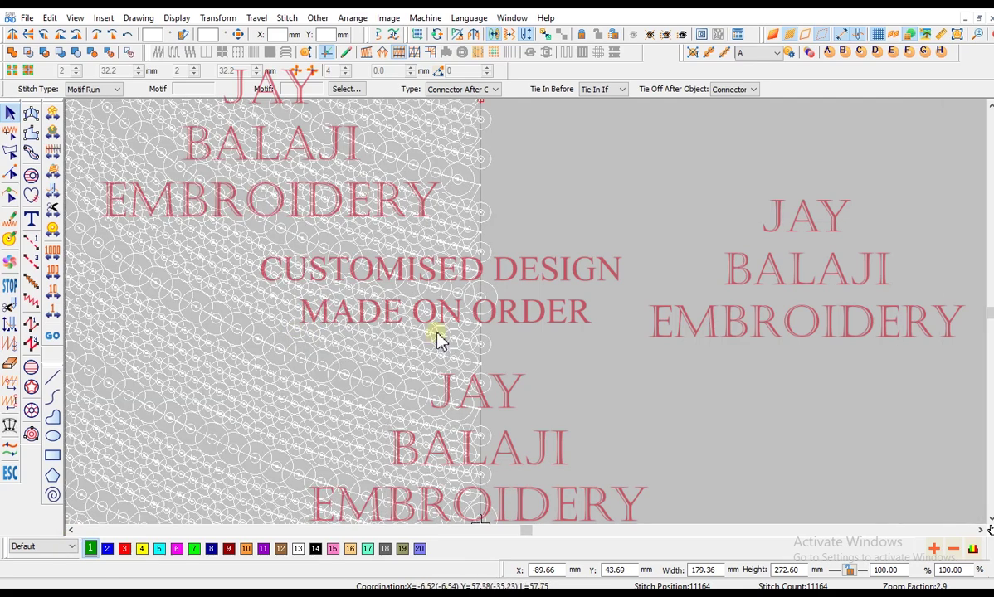
key("m")
left_click(480, 255)
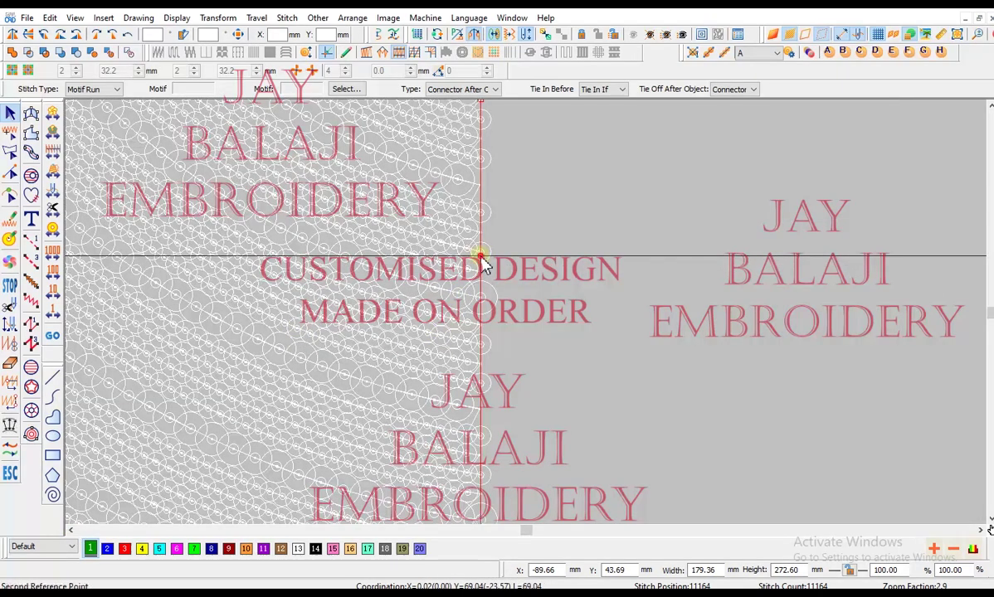
left_click(480, 333)
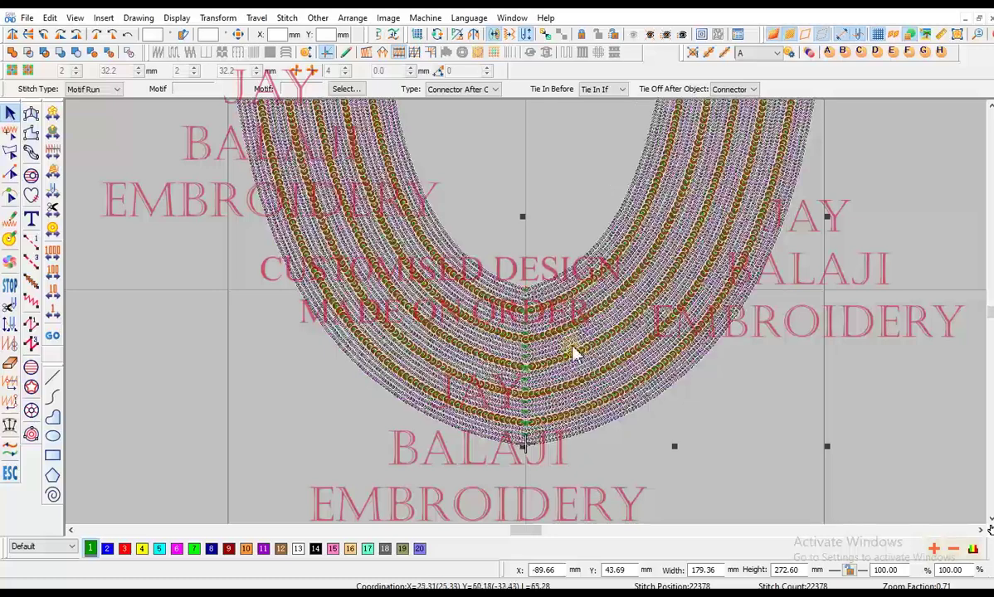
Apply Closest Join to the mirrored rows and switch the display back to outlines
key("j")
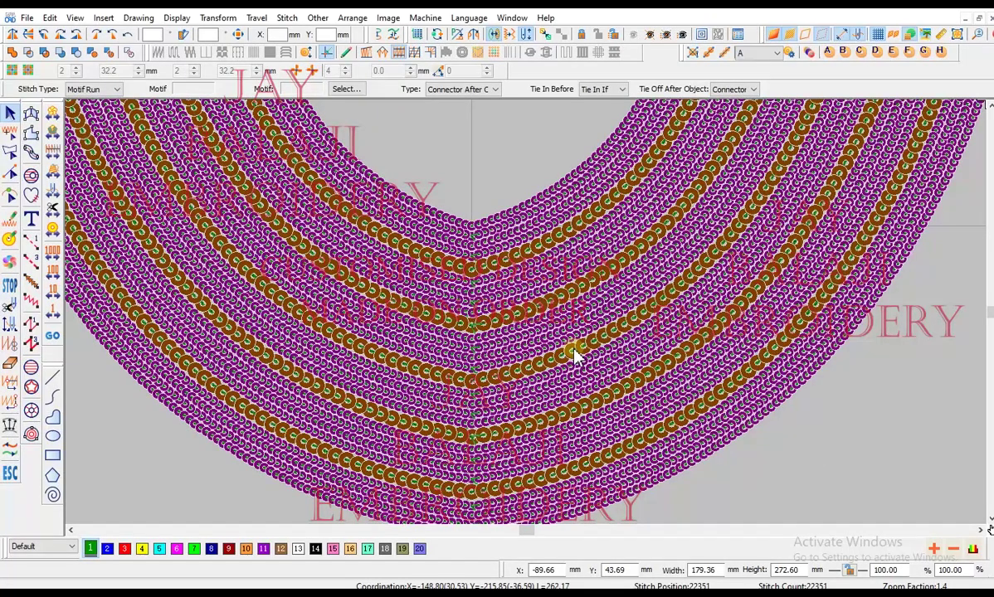
scroll(574, 350, "down", 1)
scroll(574, 345, "up", 1)
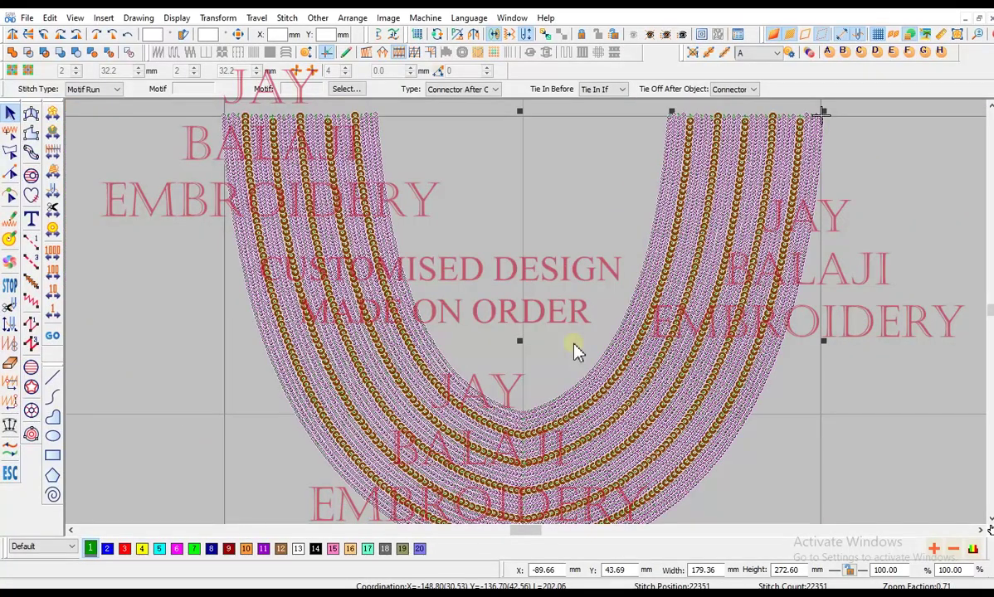
key("t")
scroll(574, 343, "down", 1)
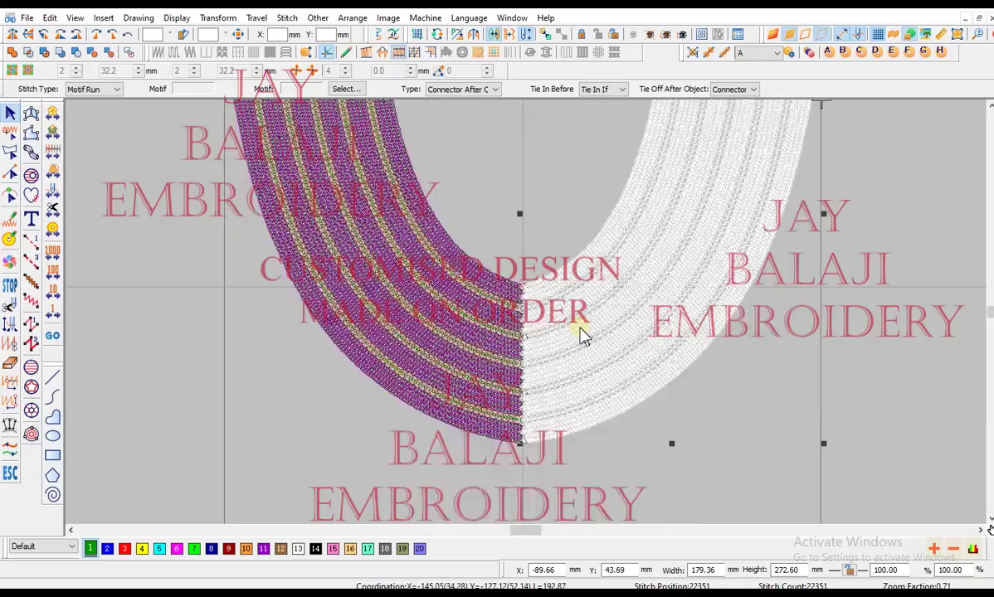
scroll(562, 452, "up", 2)
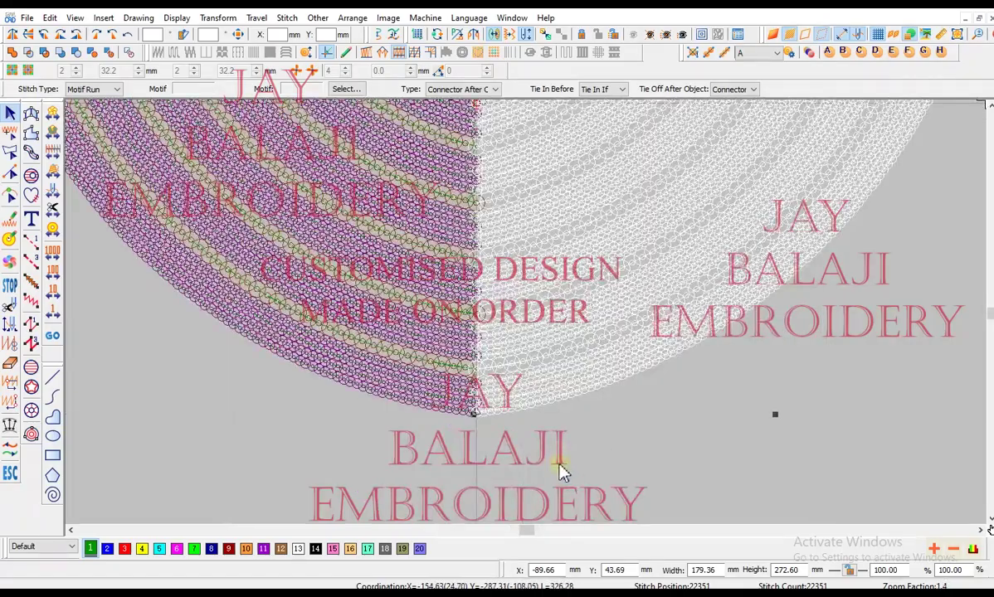
Try to resequence the two innermost 3 mm rows of both halves by cutting them and pasting them back in place
left_click(560, 465)
scroll(527, 361, "up", 3)
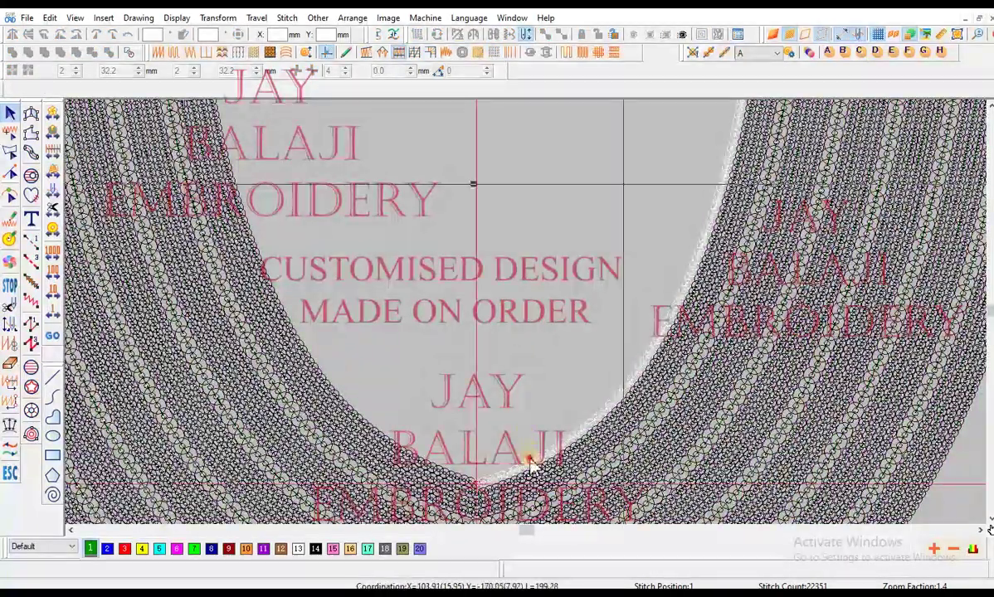
left_click(514, 444)
scroll(489, 386, "up", 2)
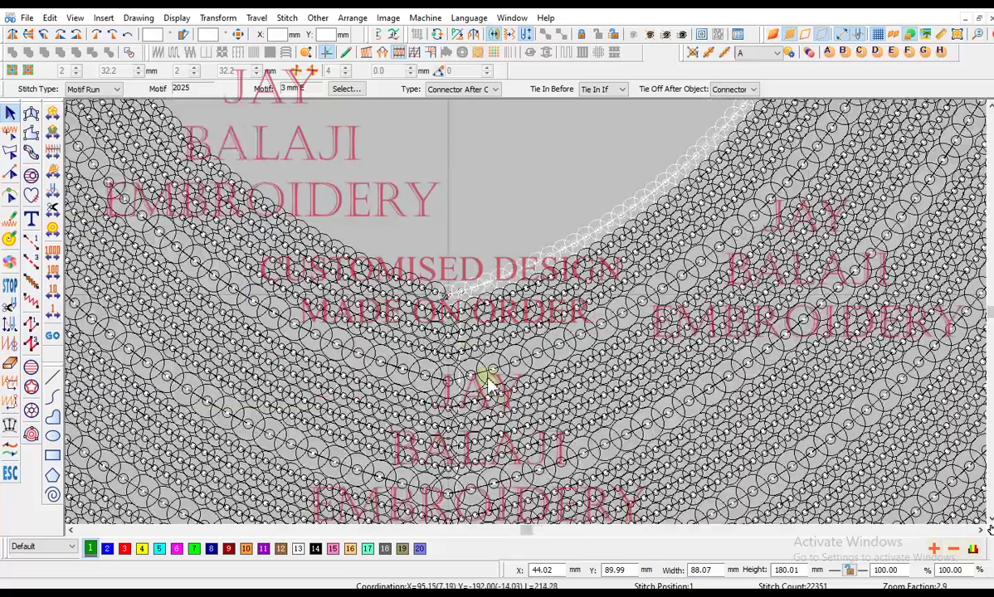
left_click(426, 287, "ctrl")
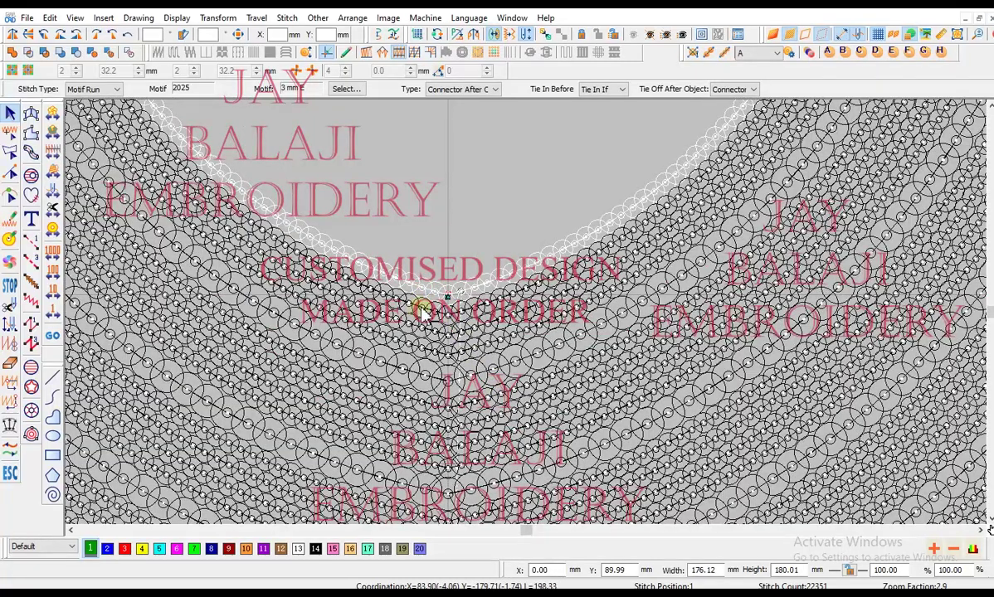
left_click(423, 312)
left_click(468, 307)
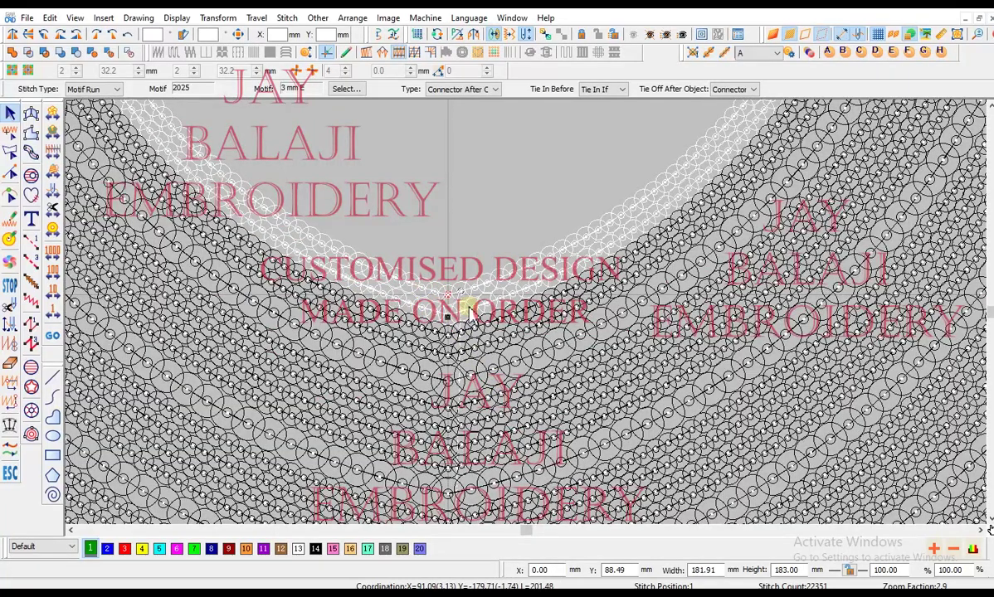
key("ctrl+x")
key("ctrl+v")
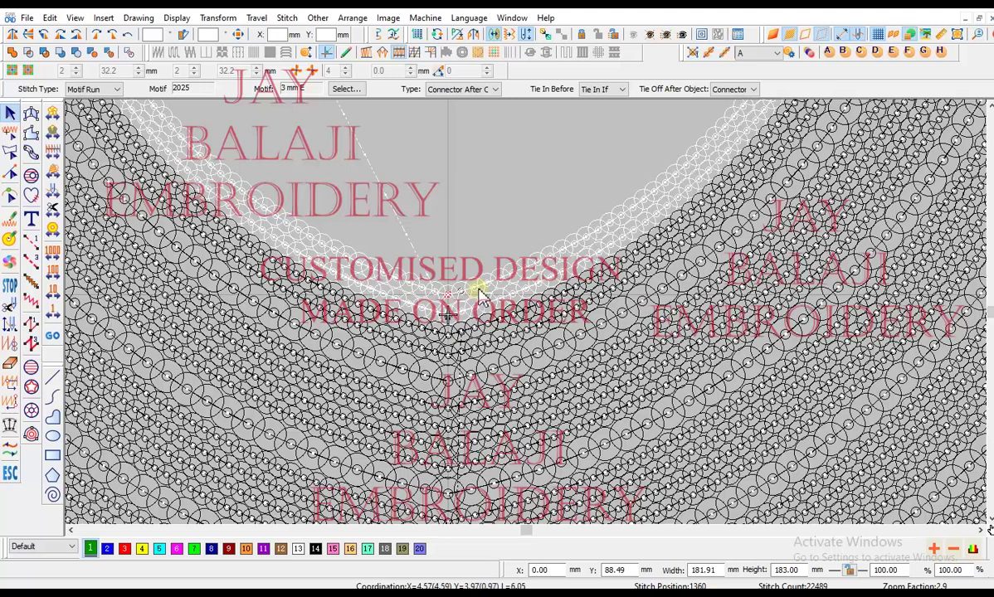
Undo the cut and paste of the innermost rows and the join, and select the original left half
key("j")
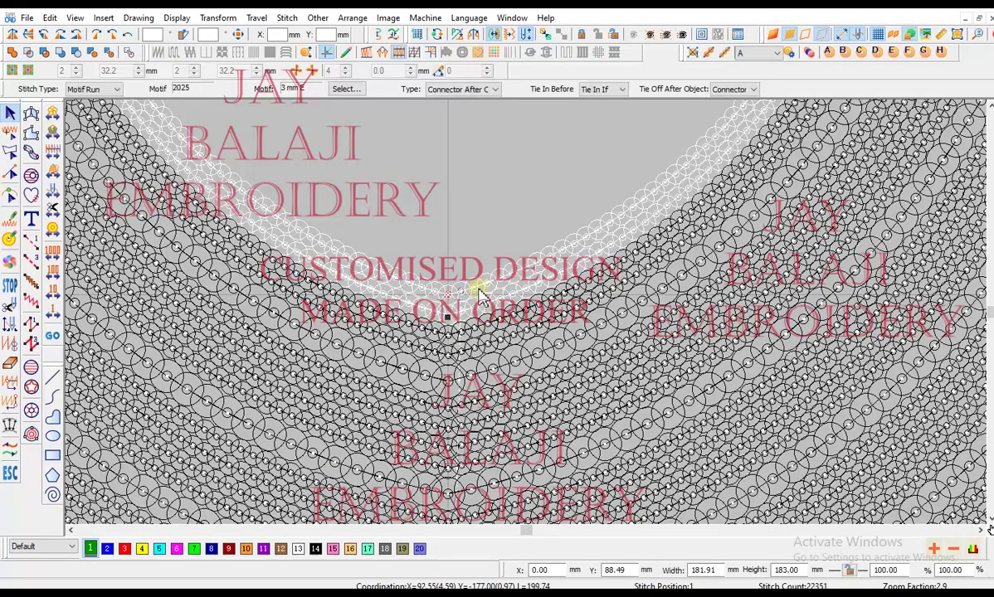
left_click(480, 295)
scroll(479, 295, "down", 6)
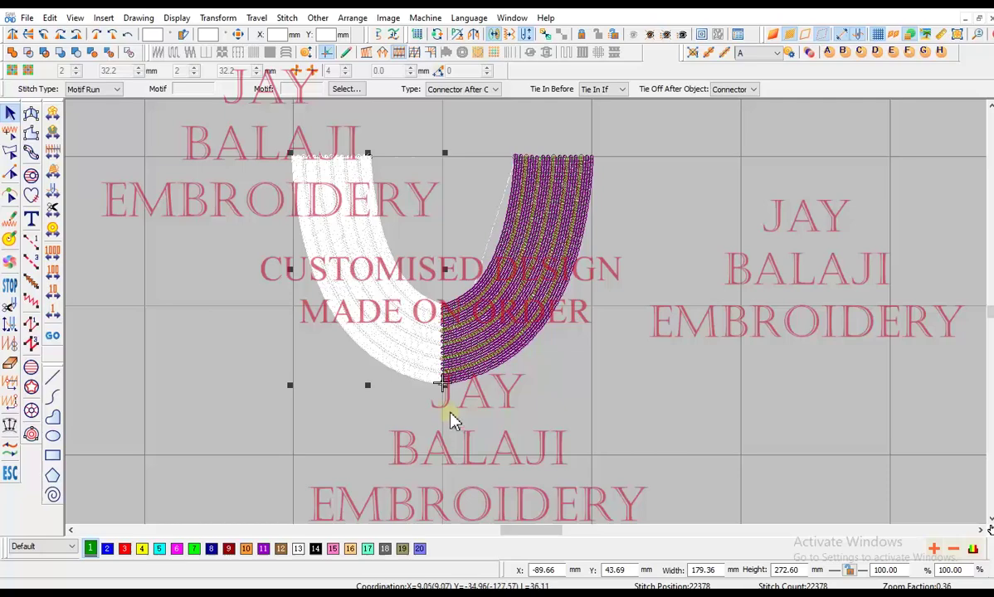
Resequence the two innermost 3 mm E rows of both neckline halves by cutting them and pasting them back in place
scroll(442, 365, "up", 4)
scroll(444, 349, "up", 3)
key("Escape")
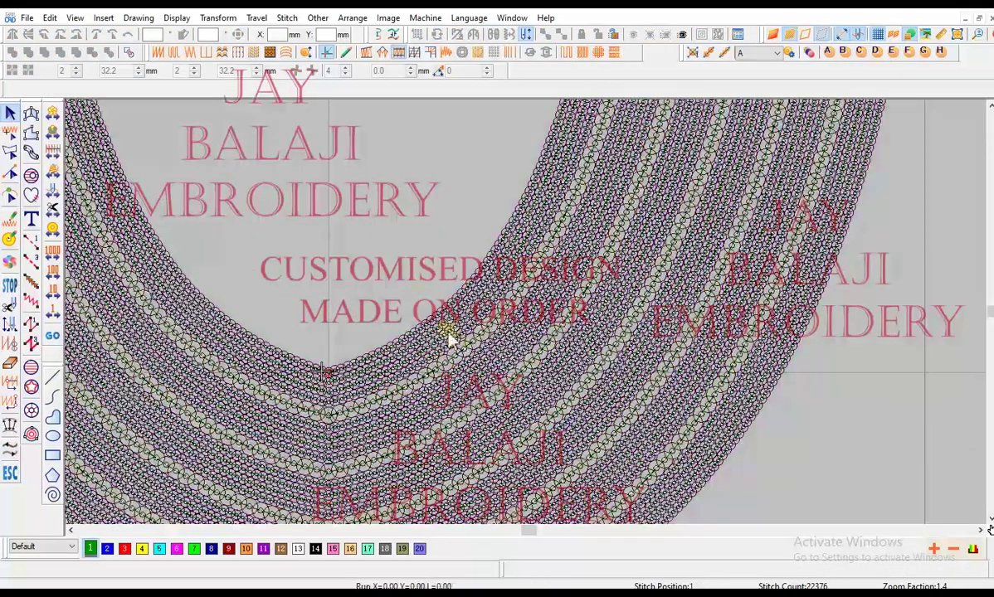
scroll(179, 287, "up", 2)
left_click(473, 323)
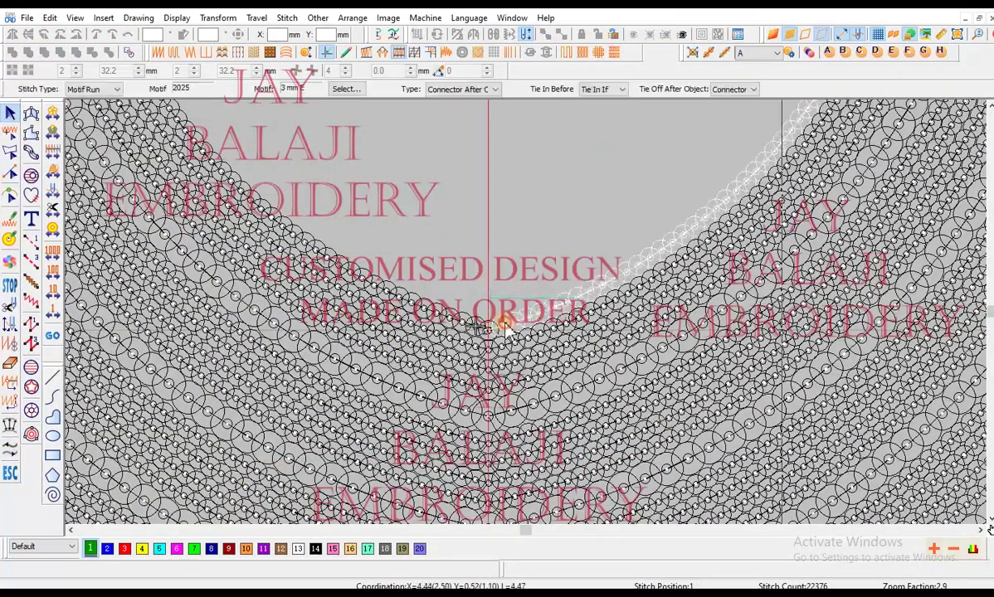
scroll(466, 330, "up", 1)
left_click(446, 330, "ctrl")
left_click(437, 362, "ctrl")
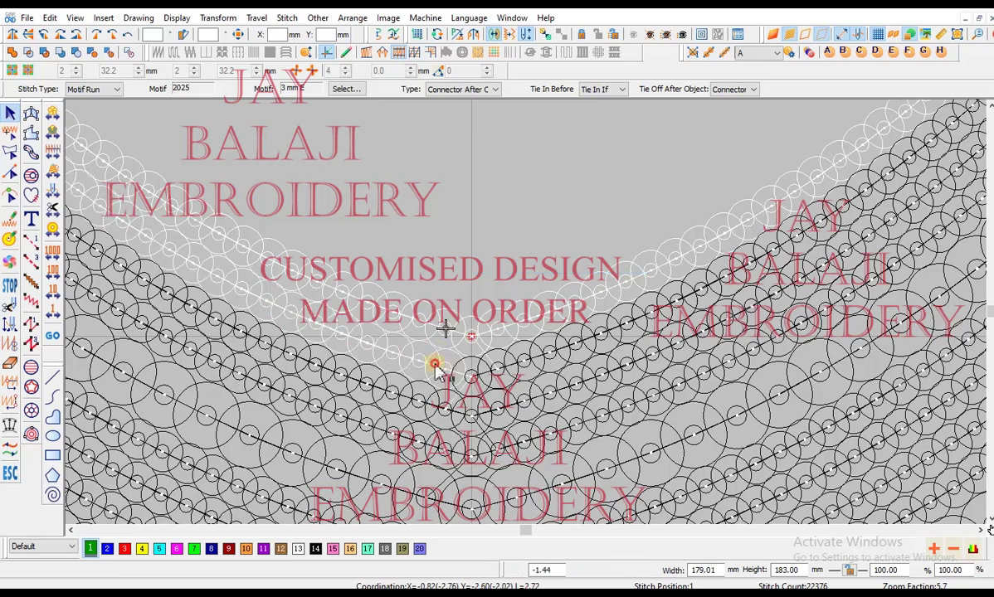
left_click(493, 370, "ctrl")
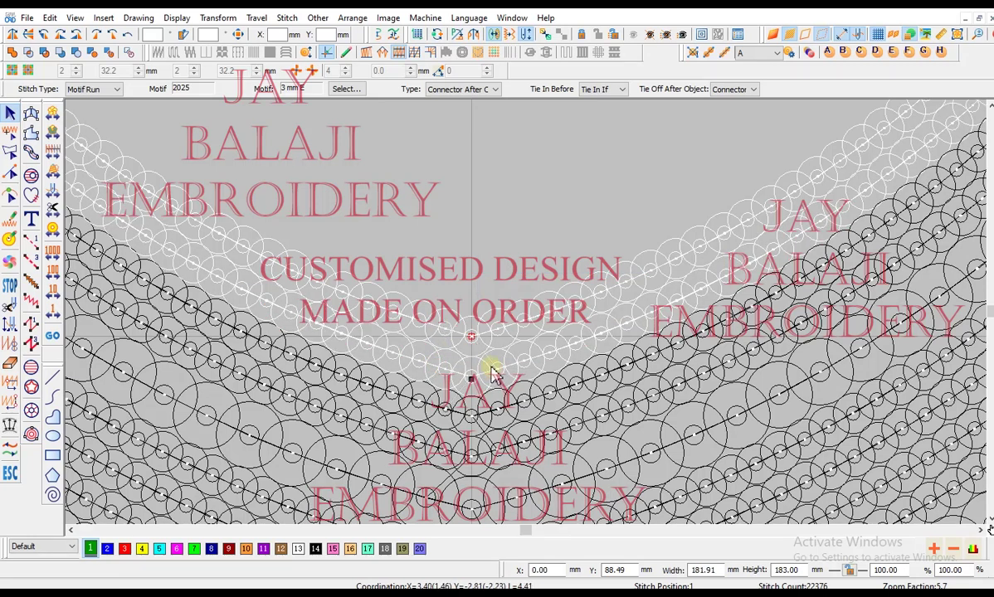
key("ctrl+x")
key("ctrl+v")
Resequence the next two 3 mm rows, the innermost 5 mm row and the following two 3 mm rows of both halves by cutting and pasting
left_click(522, 402)
left_click(530, 441, "ctrl")
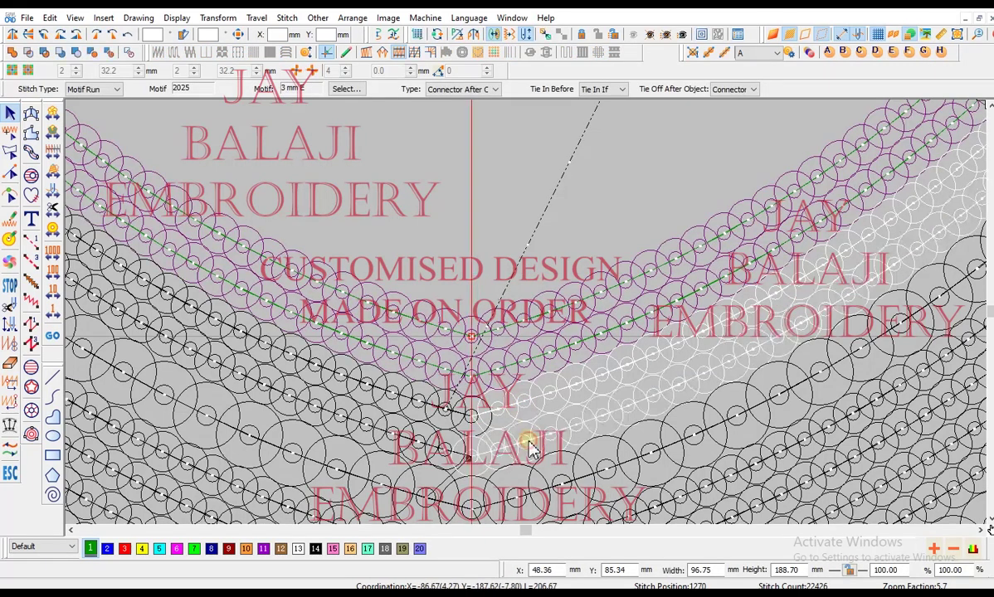
left_click(517, 400)
scroll(502, 390, "down", 1)
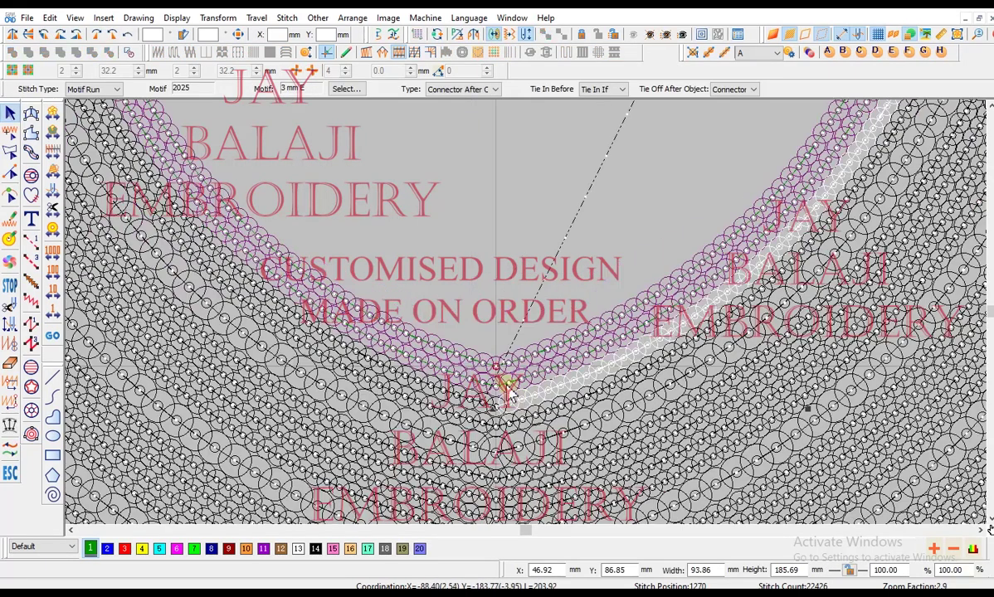
left_click(470, 418, "ctrl")
left_click(471, 419, "ctrl")
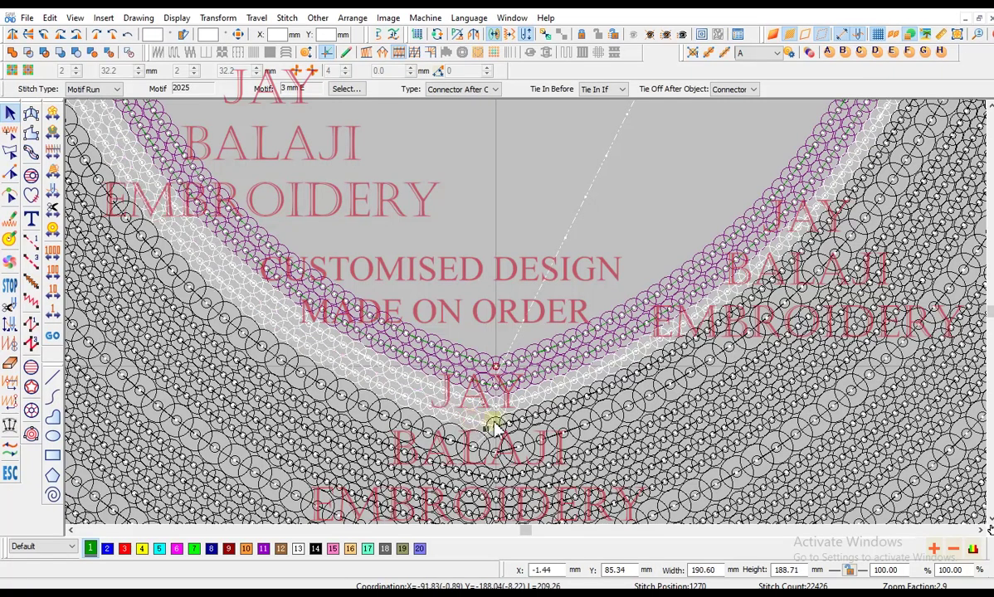
left_click(509, 420, "ctrl")
left_click(513, 445, "ctrl")
left_click(477, 447, "ctrl")
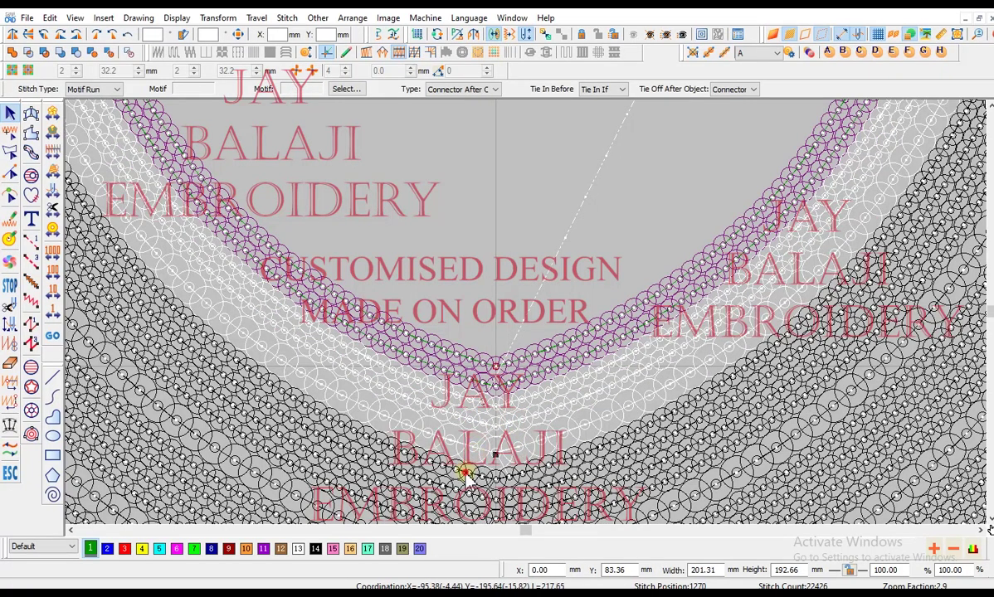
left_click(464, 471, "ctrl")
left_click(523, 470, "ctrl")
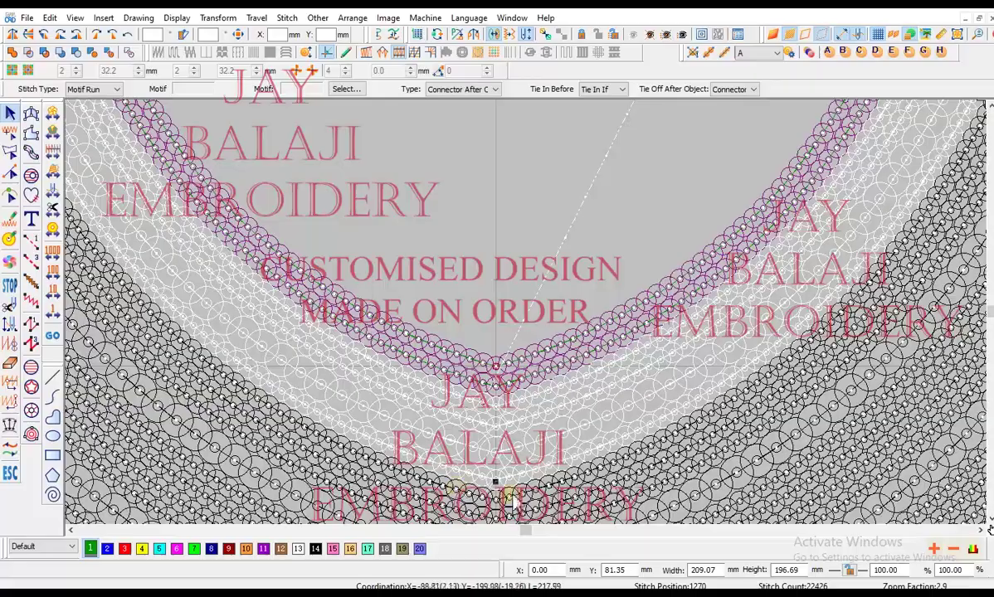
left_click(505, 496, "ctrl")
left_click(480, 501, "ctrl")
key("ctrl+x")
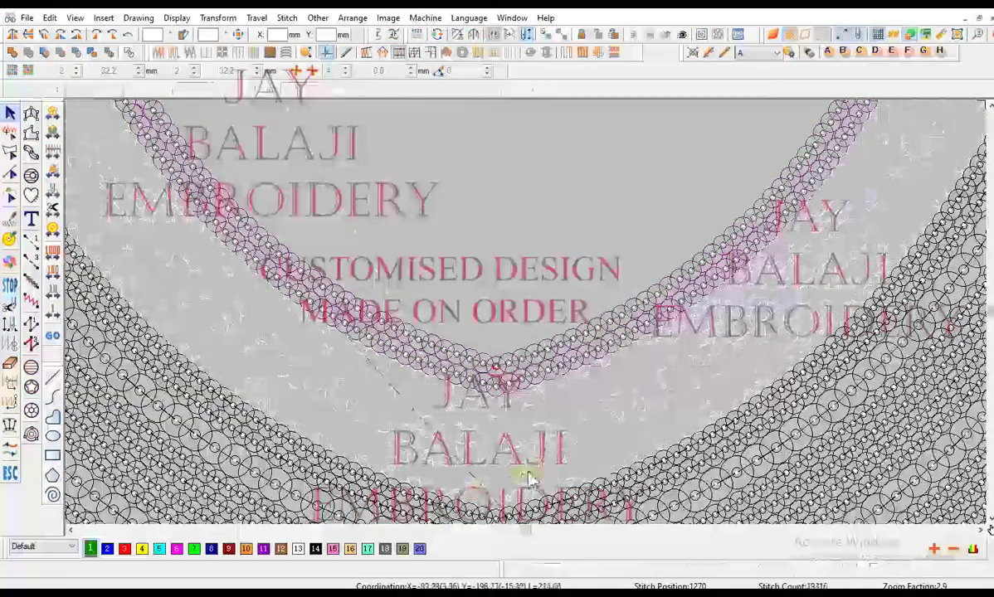
key("ctrl+v")
scroll(553, 456, "down", 2)
scroll(637, 413, "up", 1)
scroll(493, 351, "up", 2)
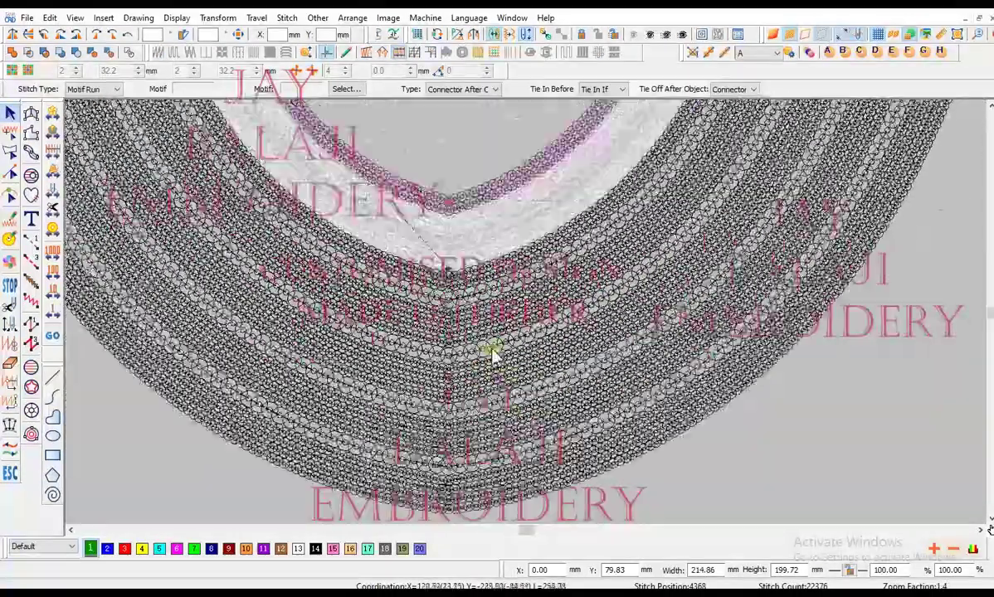
scroll(468, 348, "down", 3)
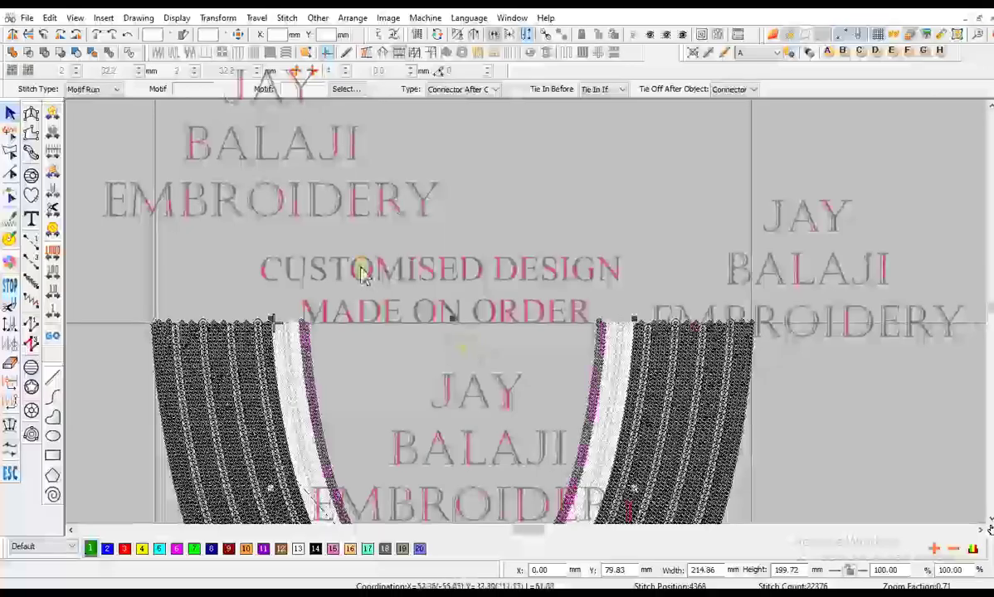
left_click(363, 274)
Cut and paste back both halves' next rows, from the seventh 3 mm row through the first 3 mm row beyond the fourth 5 mm row
scroll(456, 309, "down", 3)
scroll(697, 307, "up", 4)
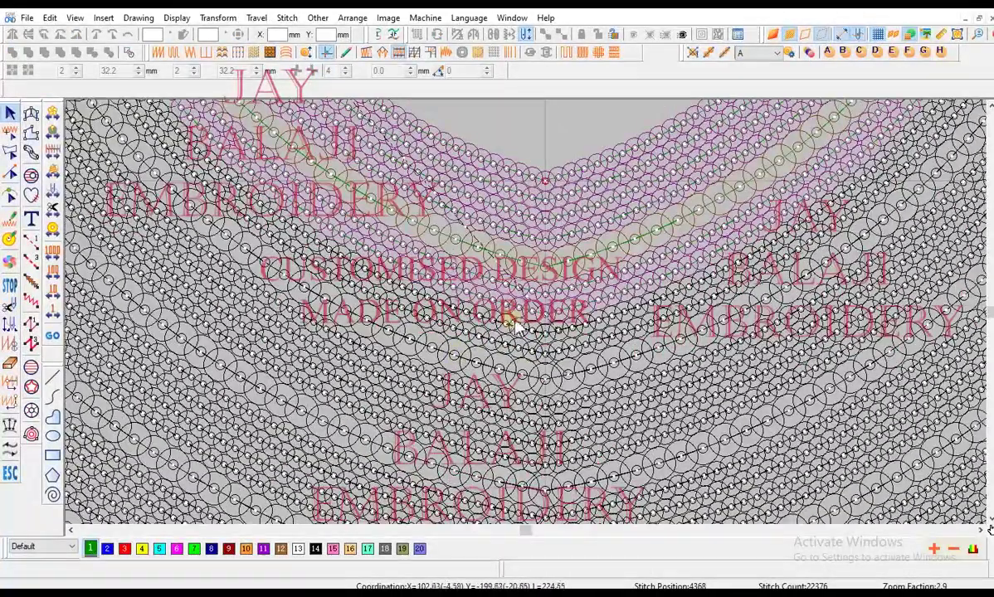
left_click(514, 325)
left_click(570, 344, "ctrl")
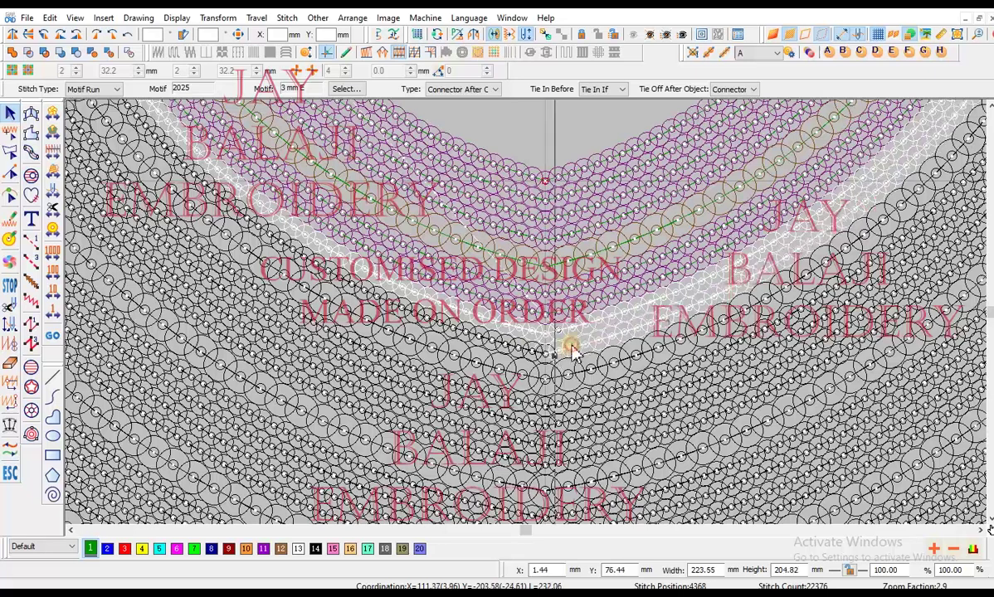
left_click(516, 345, "ctrl")
left_click(500, 369, "ctrl")
left_click(570, 373, "ctrl")
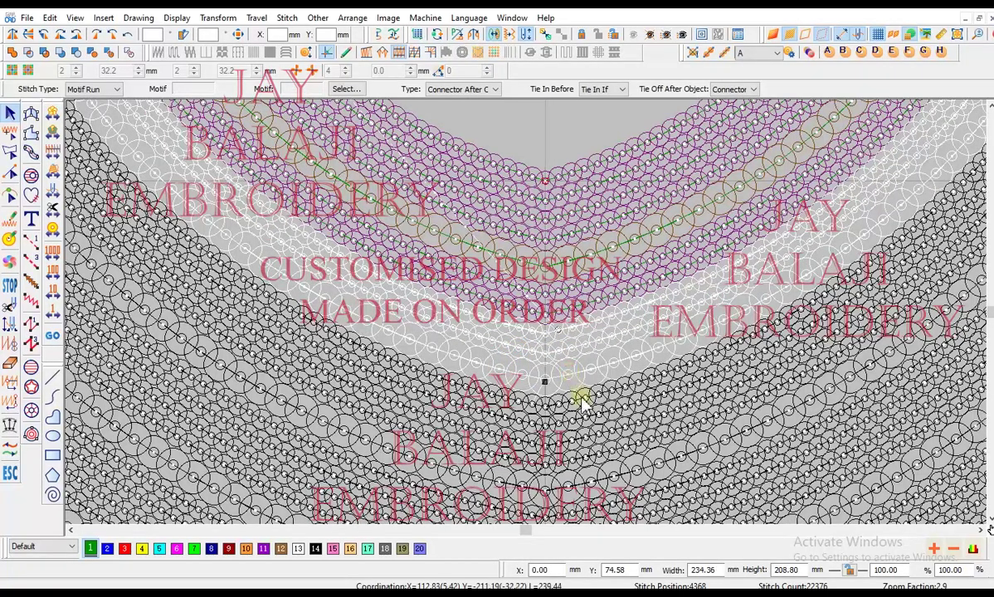
left_click(579, 395, "ctrl")
left_click(520, 404, "ctrl")
left_click(524, 419, "ctrl")
left_click(562, 420, "ctrl")
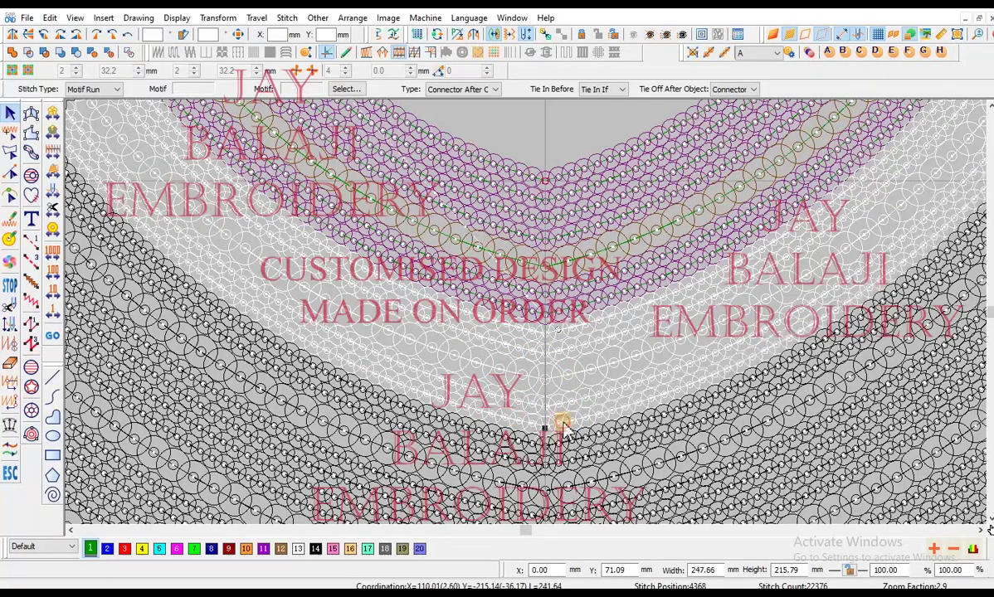
left_click(560, 440, "ctrl")
left_click(530, 442, "ctrl")
left_click(512, 459, "ctrl")
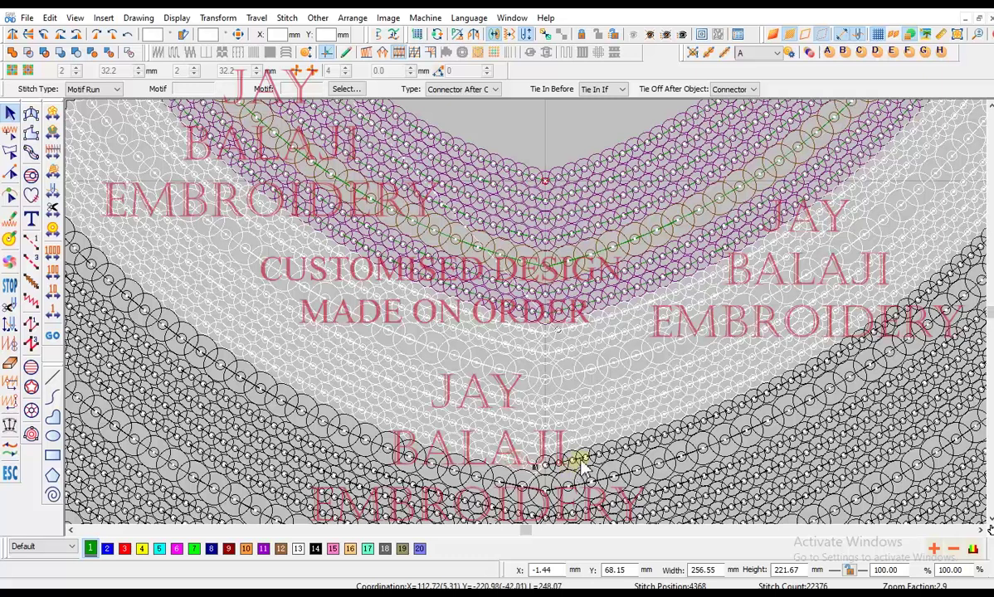
left_click(574, 460, "ctrl")
left_click(587, 481, "ctrl")
left_click(516, 485, "ctrl")
scroll(506, 446, "down", 3)
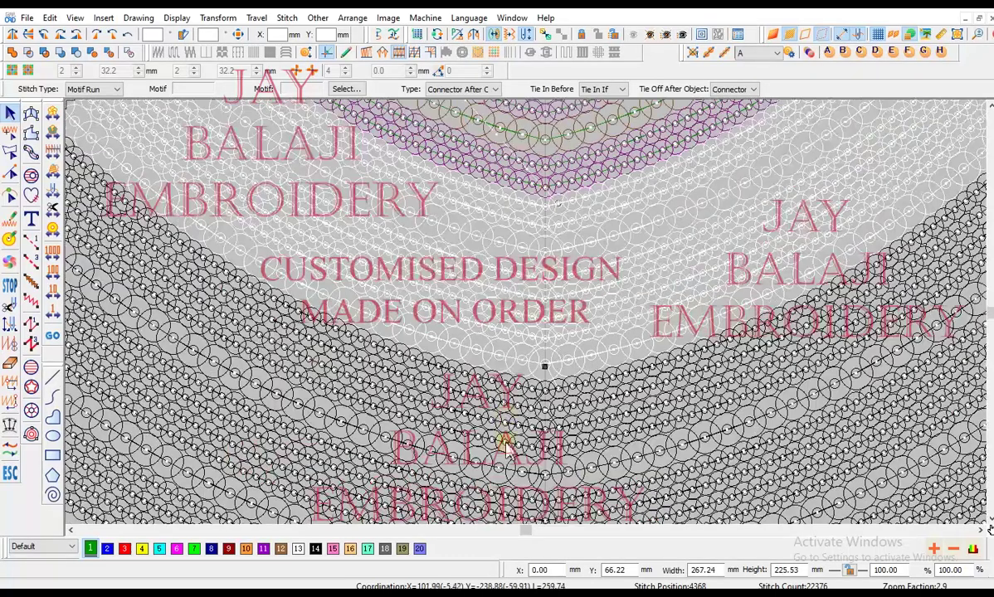
left_click(506, 389)
left_click(566, 415)
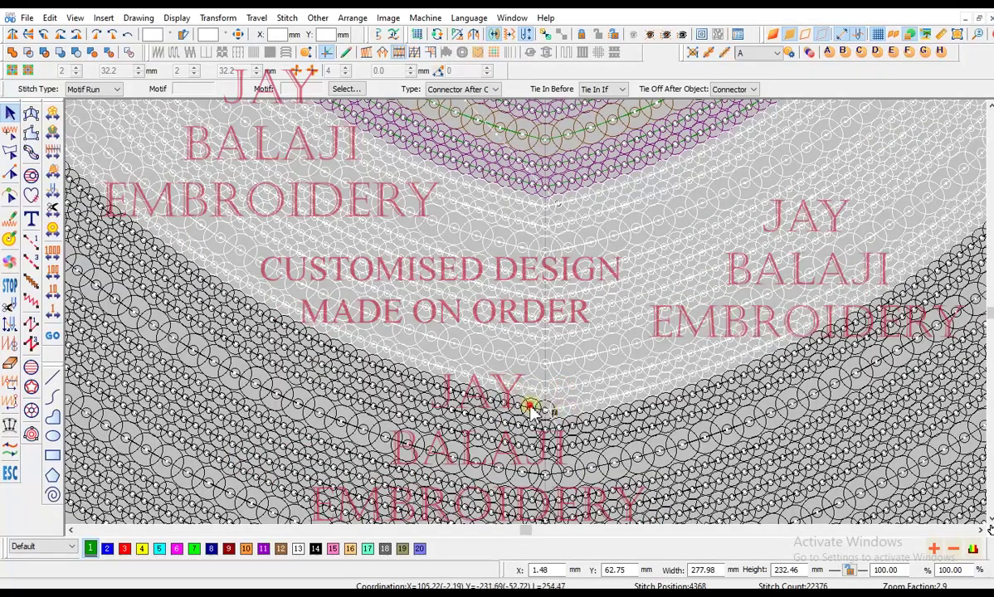
left_click(526, 409)
left_click(512, 412)
left_click(566, 421)
left_click(570, 444)
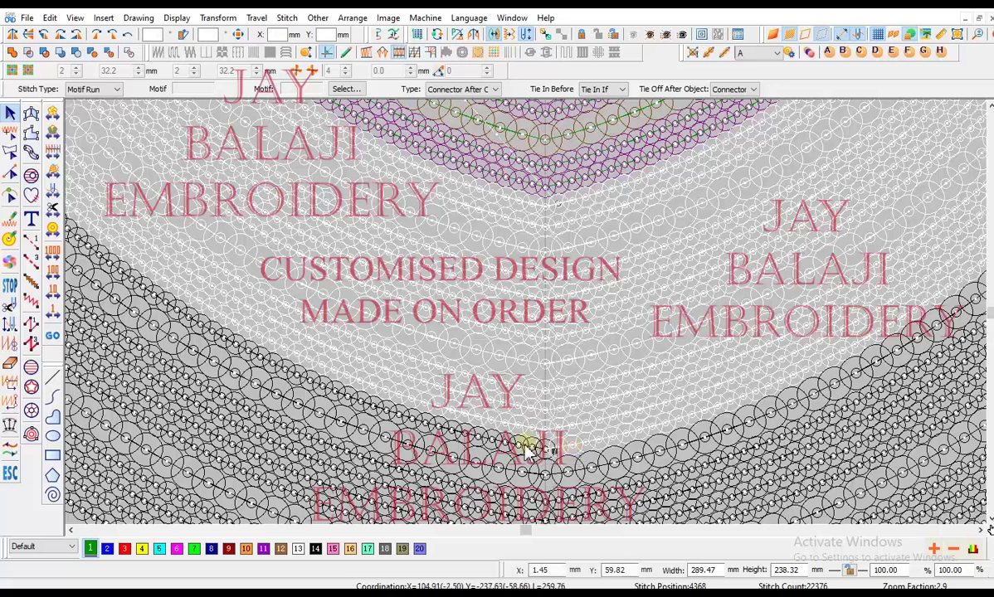
left_click(515, 470)
left_click(570, 470)
left_click(573, 501)
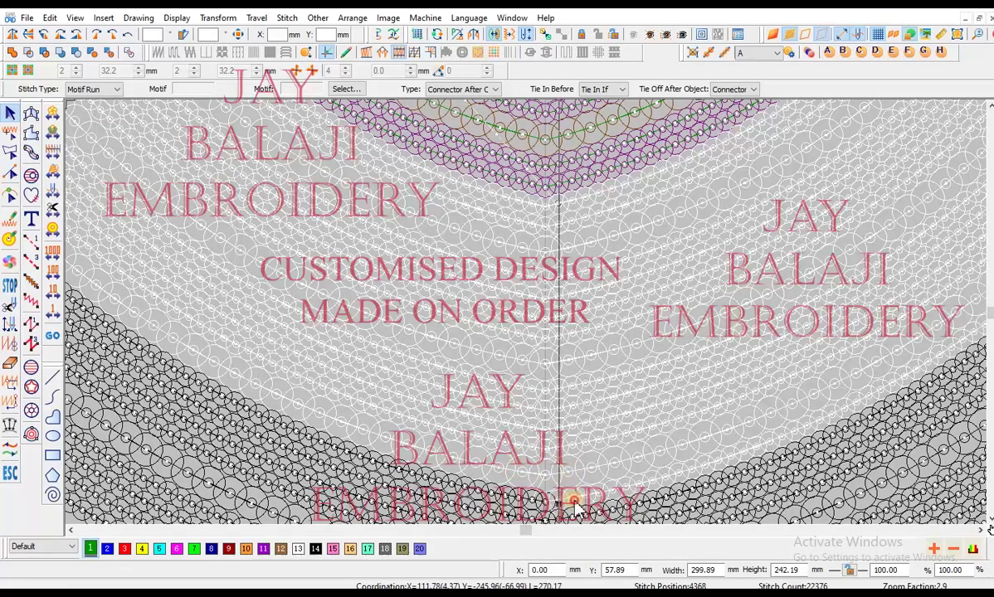
left_click(522, 500, "ctrl")
scroll(532, 455, "down", 3)
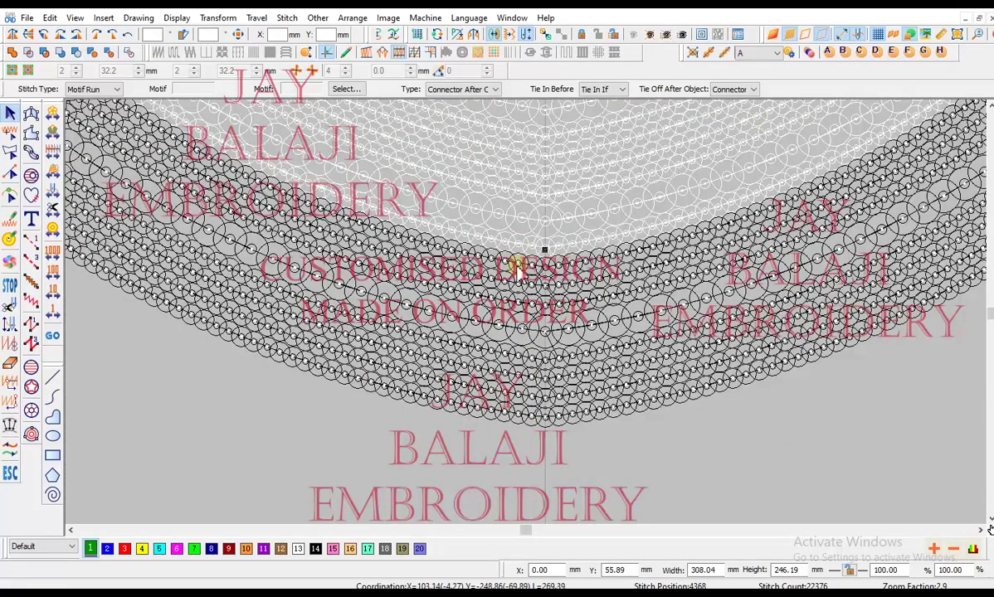
key("ctrl+x")
key("ctrl+v")
scroll(590, 323, "down", 1)
scroll(608, 315, "up", 1)
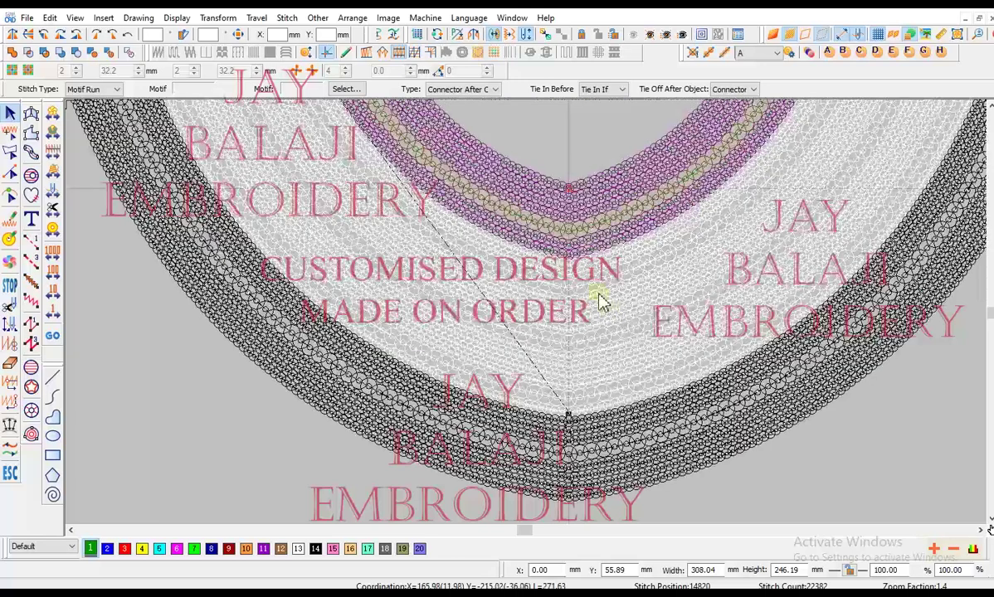
Check the stitch order at the neckline's centre and move the current stitch position to the end of the resequenced rows
key("e")
left_click(596, 240)
key("Page_Down")
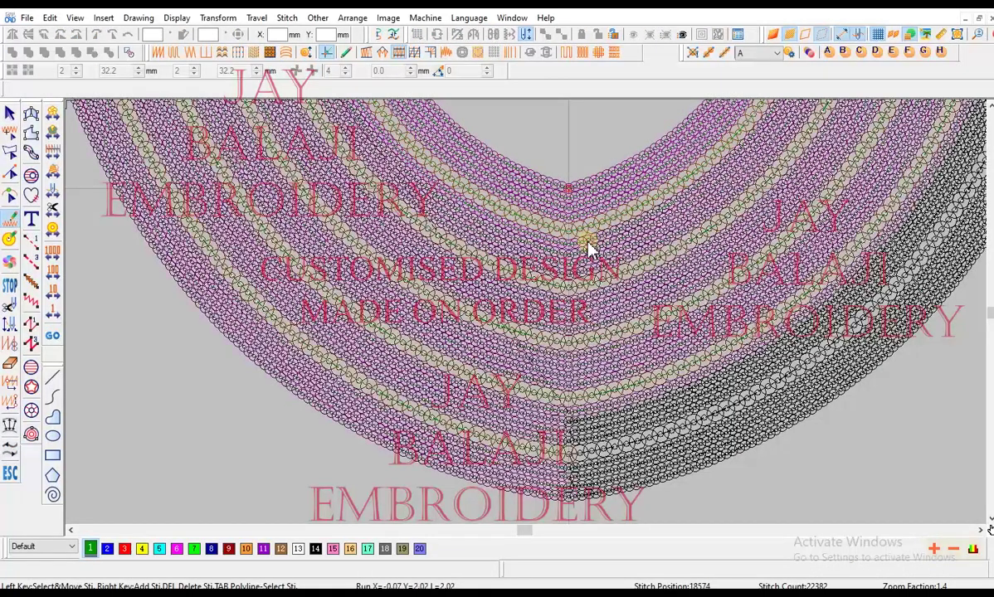
key("Page_Up")
key("Page_Down")
scroll(587, 240, "up", 1)
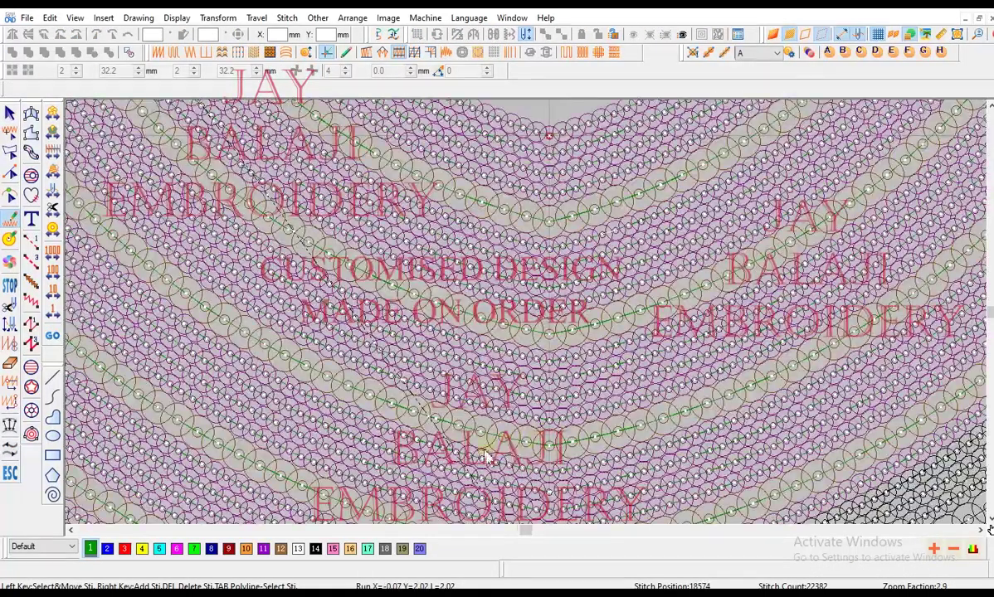
left_click(527, 447)
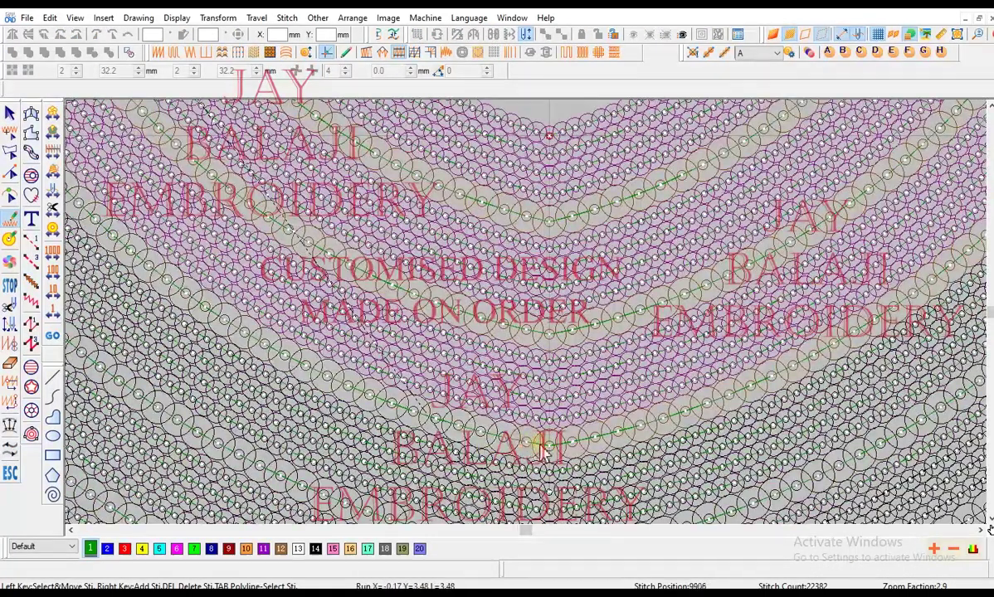
left_click(634, 466)
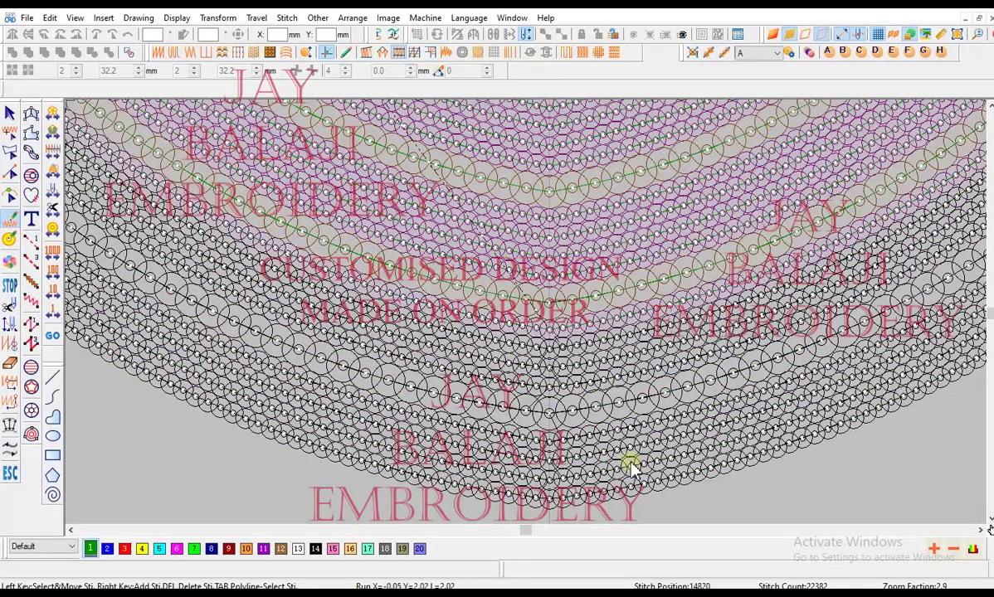
key("shift+Tab")
key("Escape")
Resequence the remaining outer 3 mm rows and the outermost 5 mm row of both halves by cutting and pasting them in place
left_click(574, 344)
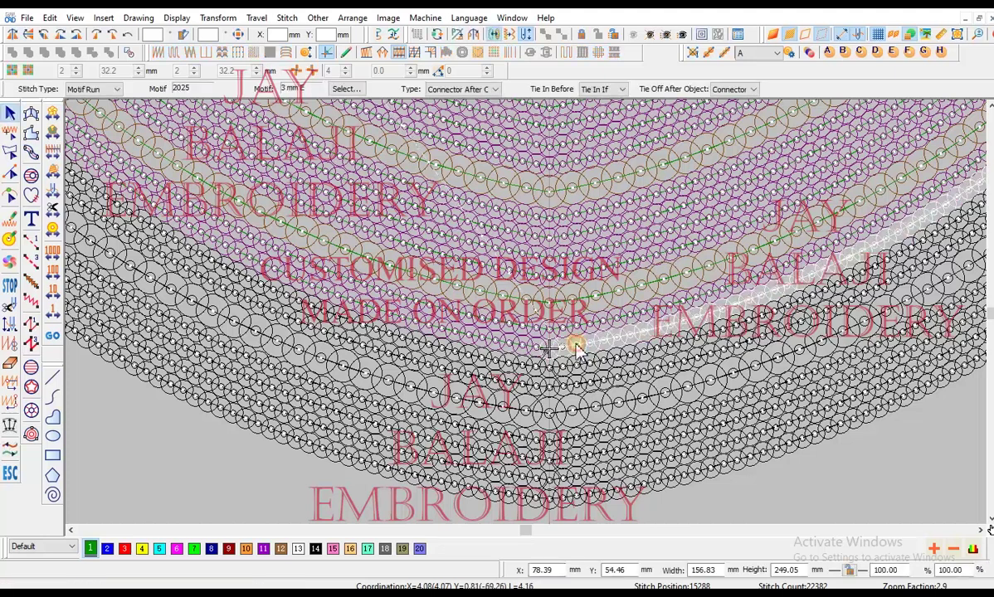
left_click(572, 365, "ctrl")
left_click(532, 366, "ctrl")
left_click(523, 383, "ctrl")
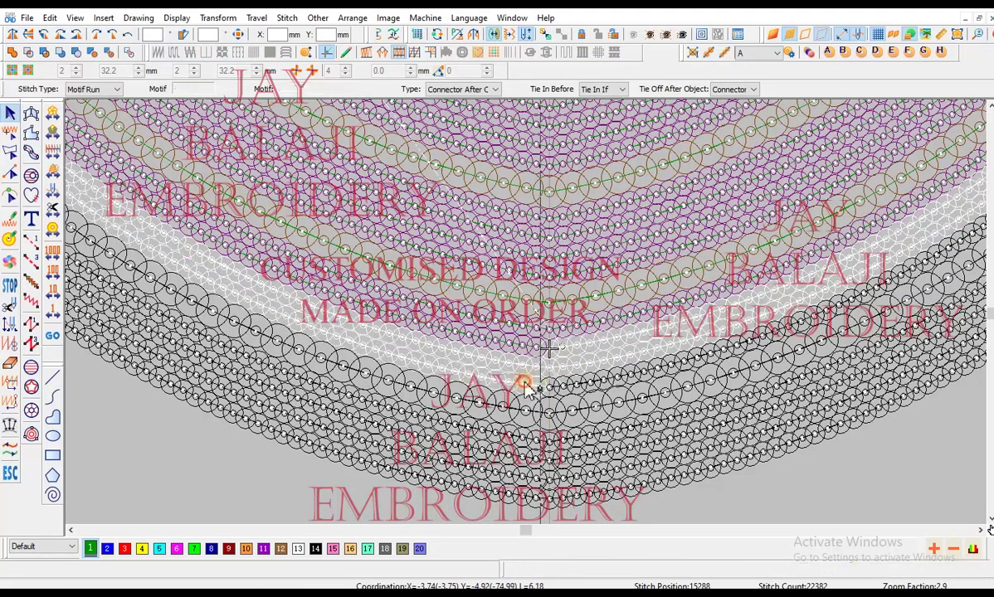
left_click(559, 385, "ctrl")
left_click(566, 410, "ctrl")
left_click(532, 406, "ctrl")
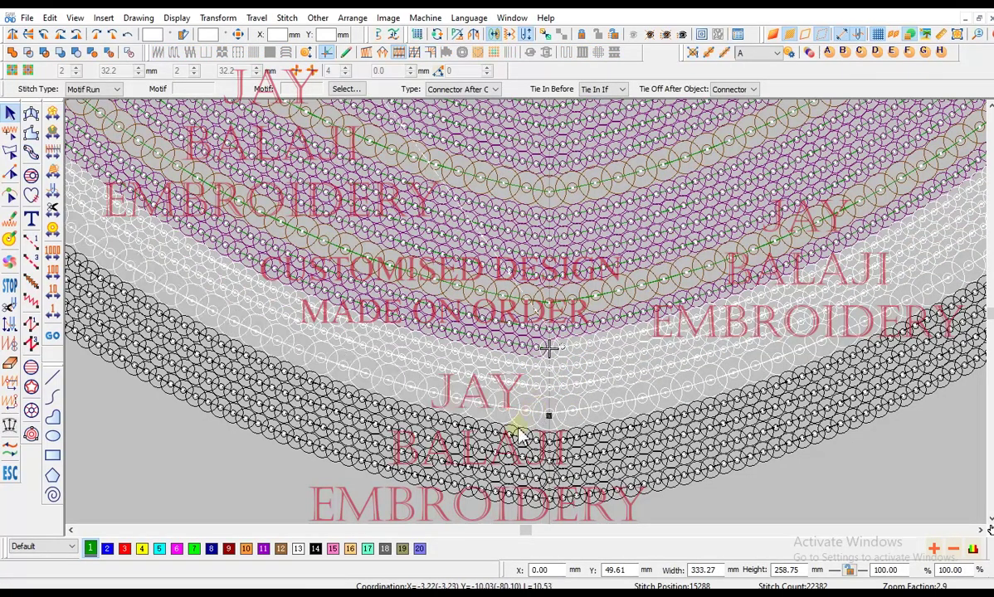
left_click(512, 438, "ctrl")
left_click(580, 437, "ctrl")
left_click(581, 454, "ctrl")
left_click(527, 455, "ctrl")
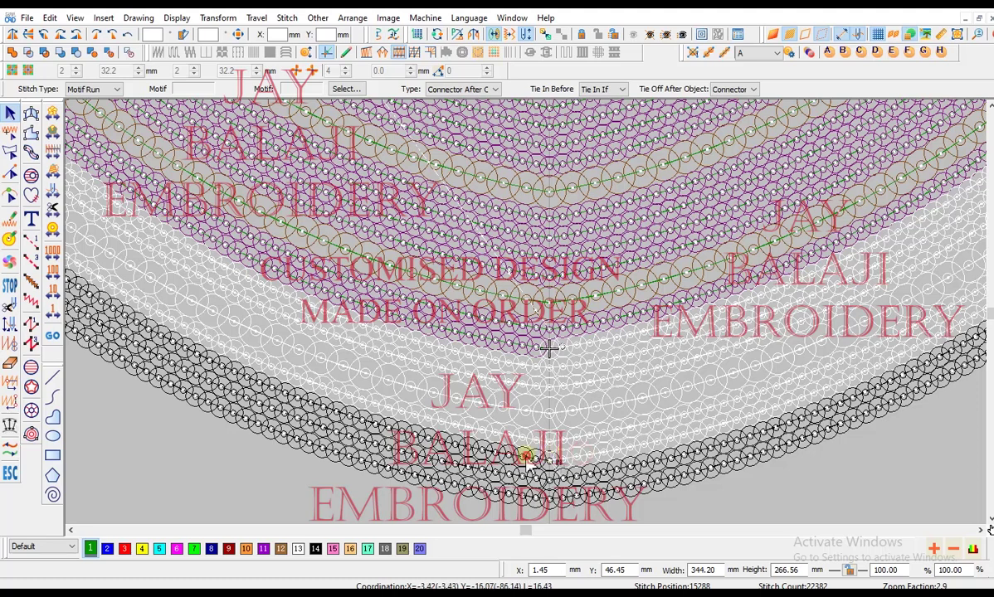
left_click(518, 472, "ctrl")
left_click(578, 483, "ctrl")
left_click(565, 491, "ctrl")
left_click(522, 496, "ctrl")
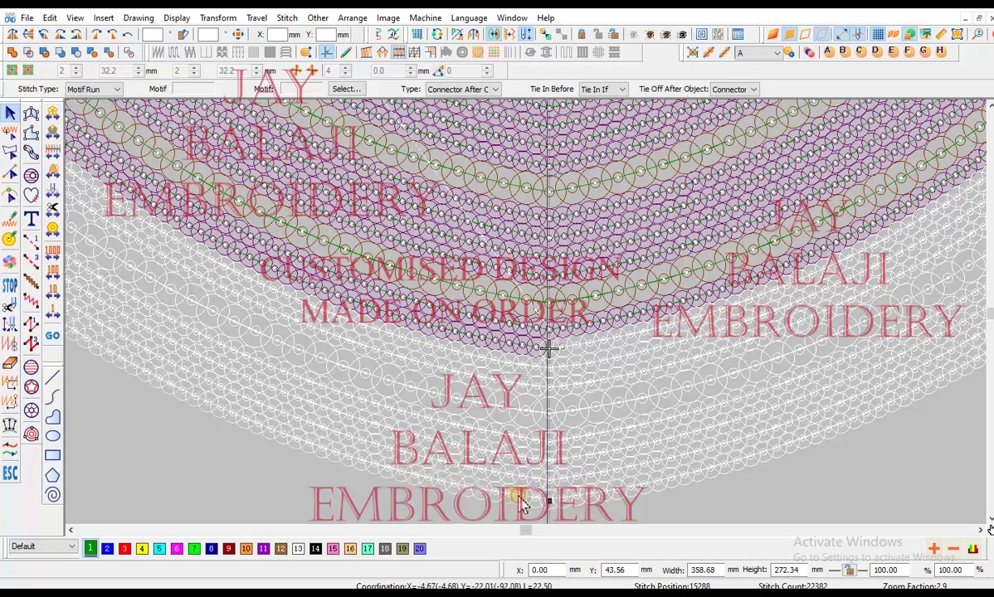
key("ctrl+x")
key("ctrl+v")
Deselect the pasted rows and return the current stitch position to the start of the design
scroll(564, 473, "down", 2)
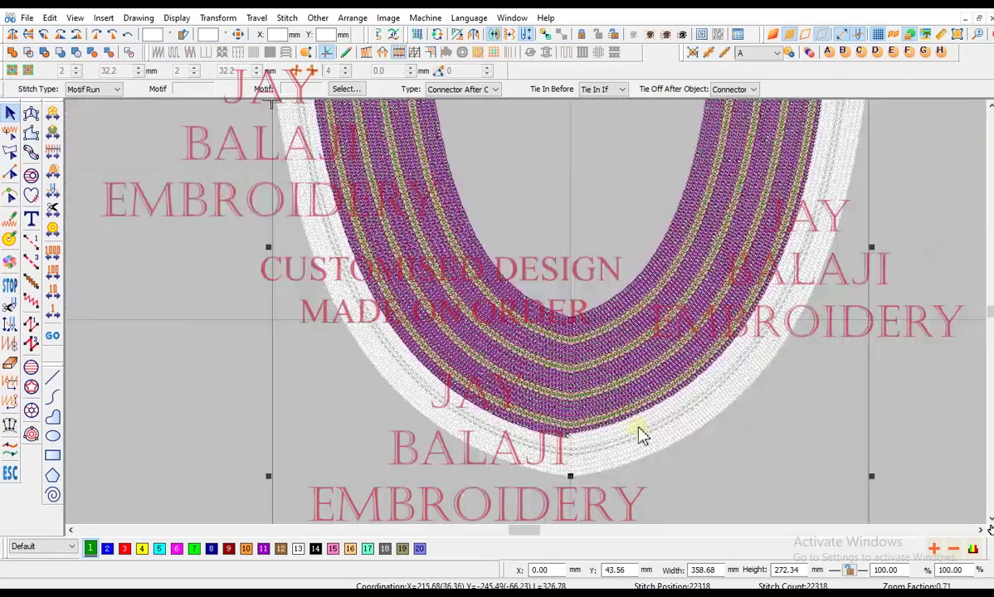
key("Escape")
scroll(660, 423, "up", 2)
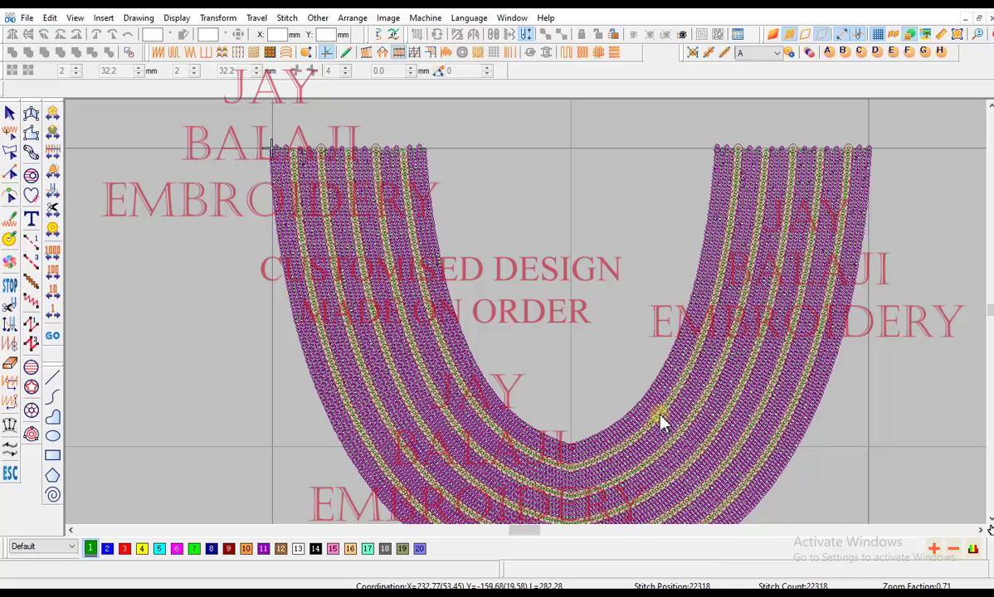
key("Home")
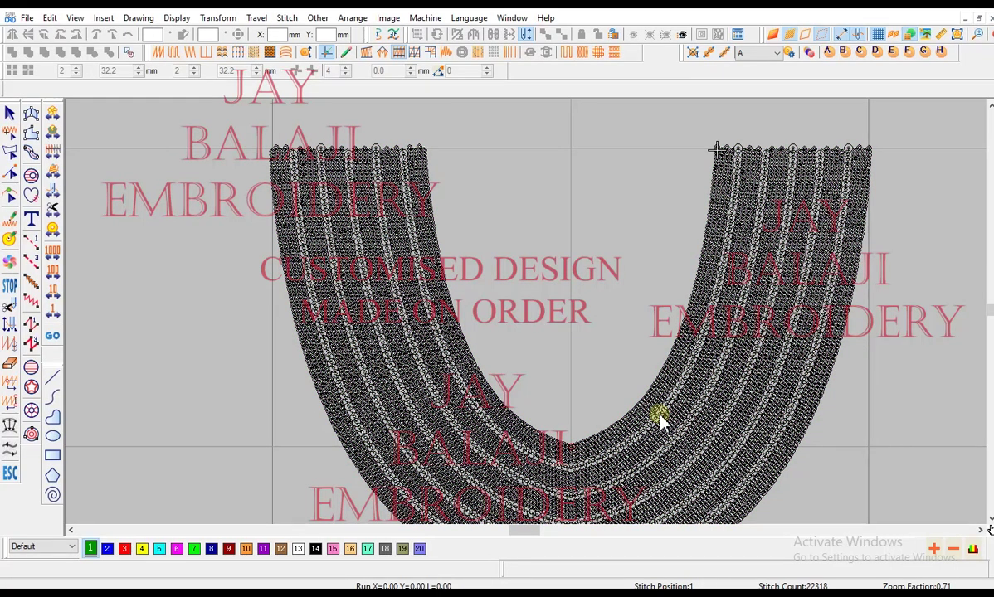
Check the end of the stitch sequence by stepping back through the design's last stitches and returning to the end
key("End")
key("Left")
key("Left")
key("Left")
key("Left")
key("Left")
key("Left")
key("Left")
key("Left")
key("Left")
key("Left")
key("Left")
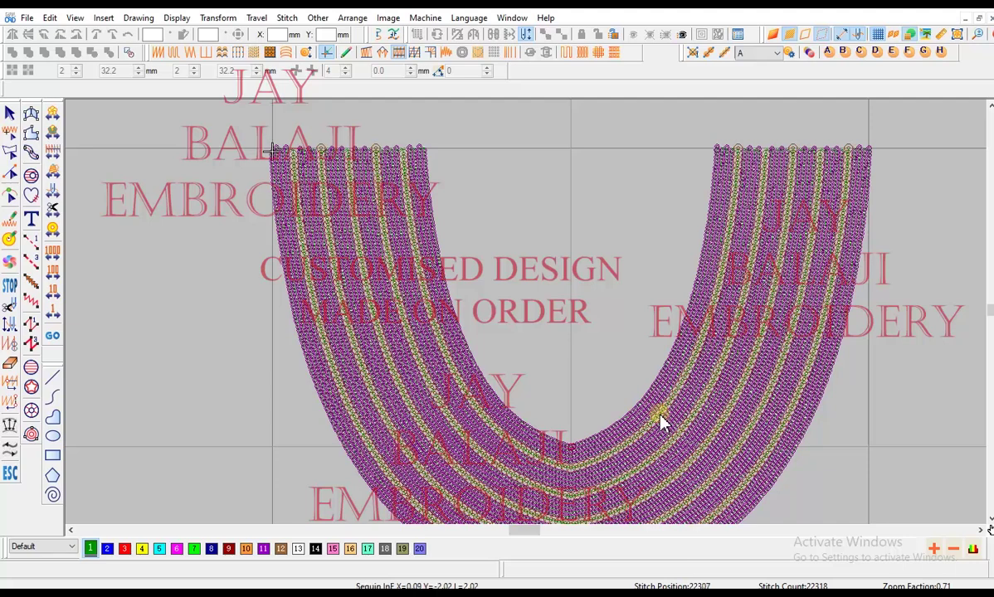
scroll(661, 421, "up", 2)
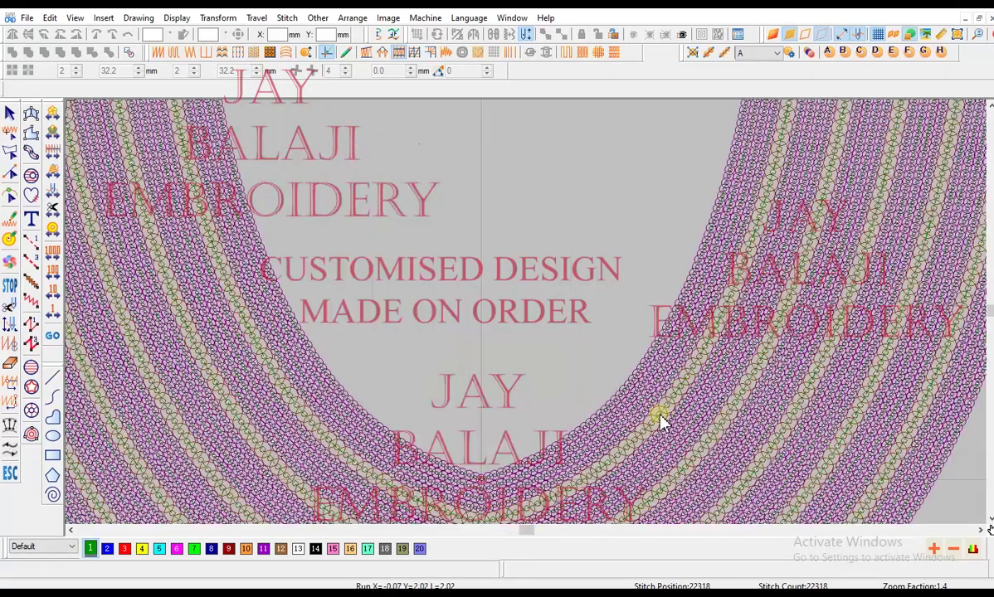
scroll(661, 416, "down", 2)
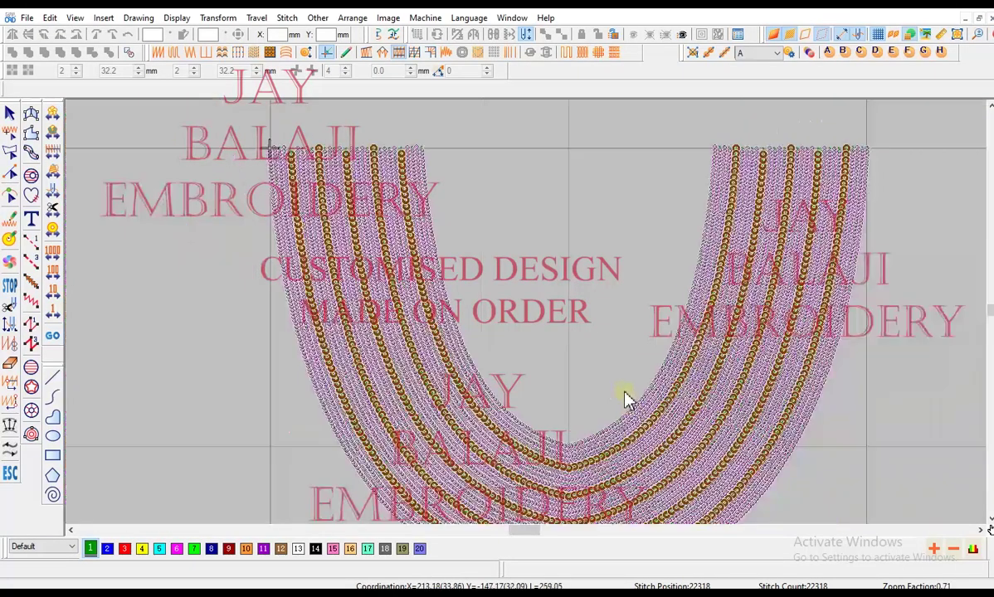
Set the automatic start and end to the same position, using the design position at the neckline's top centre
key("alt+s")
left_click(390, 188)
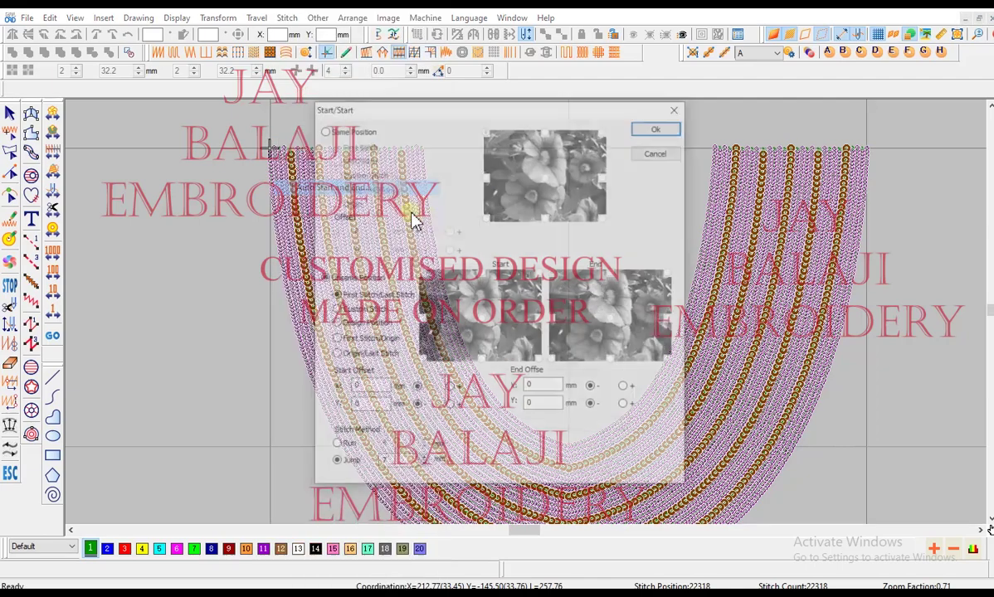
left_click(350, 130)
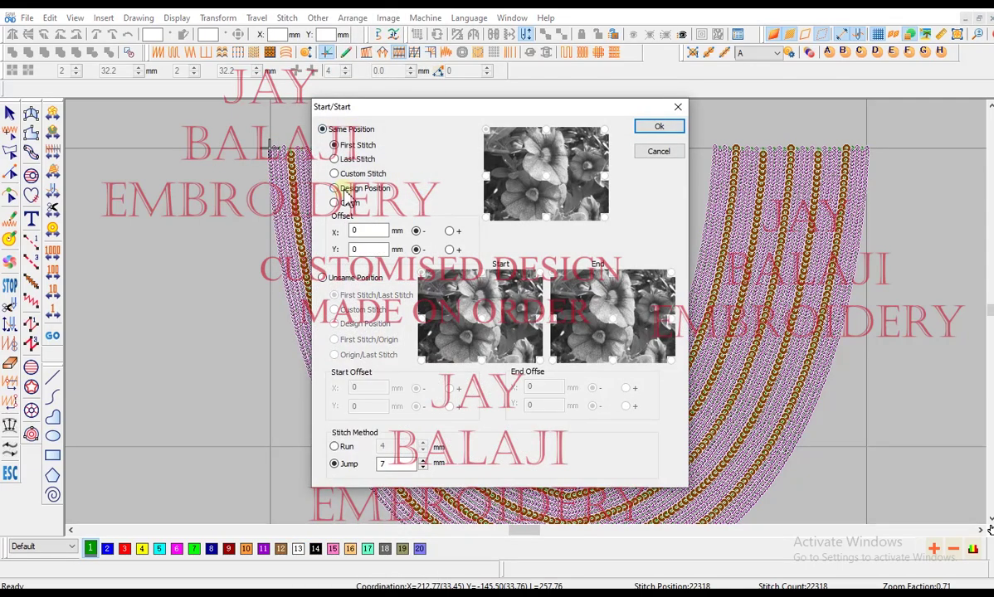
left_click(346, 190)
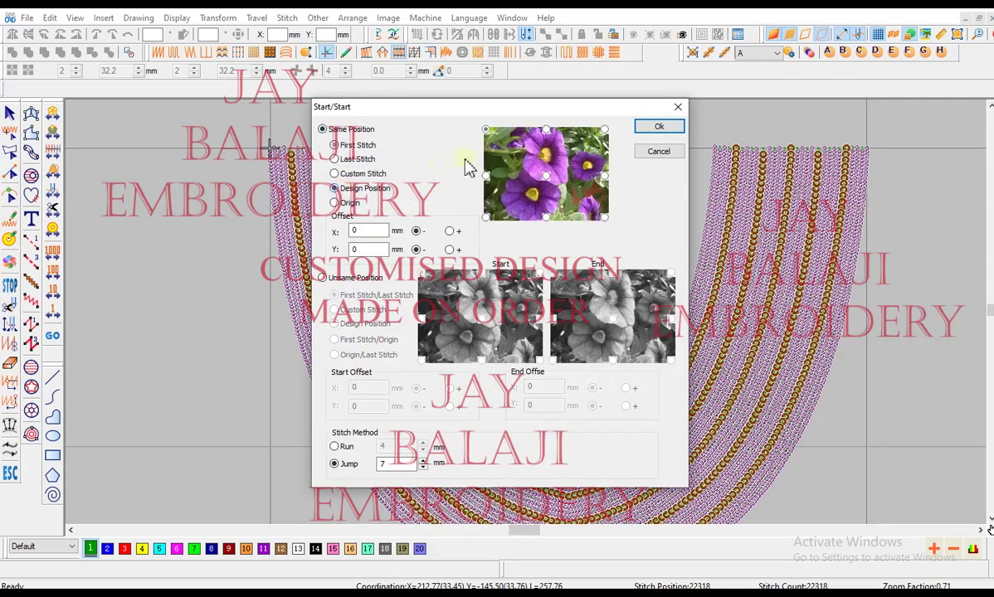
left_click(657, 127)
Examine the 3 mm and 5 mm sequin rows where the two halves meet at the neckline's lower centre
scroll(671, 289, "up", 2)
scroll(665, 287, "up", 1)
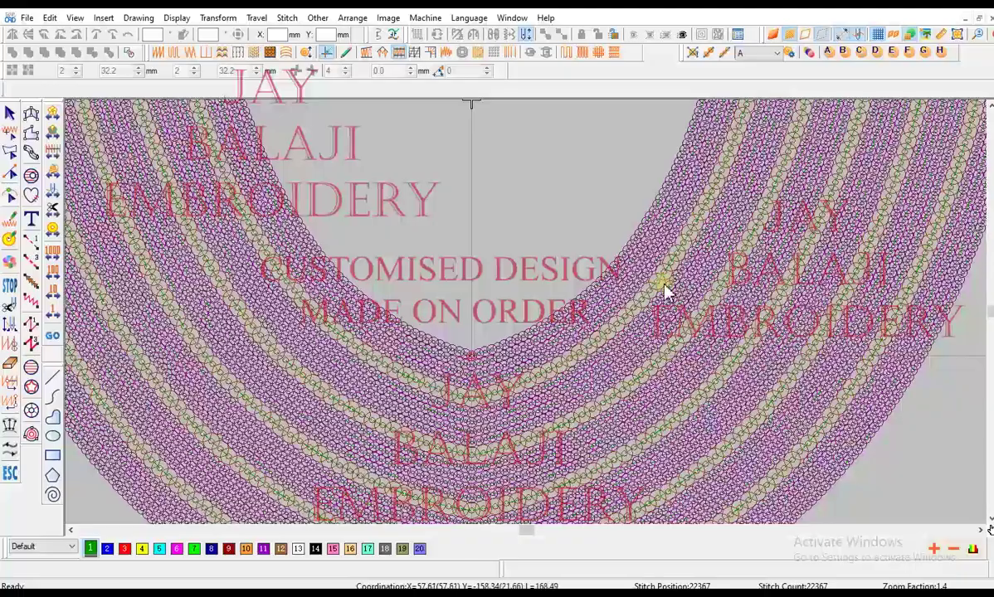
scroll(650, 284, "down", 1)
scroll(642, 282, "up", 1)
scroll(639, 286, "up", 1)
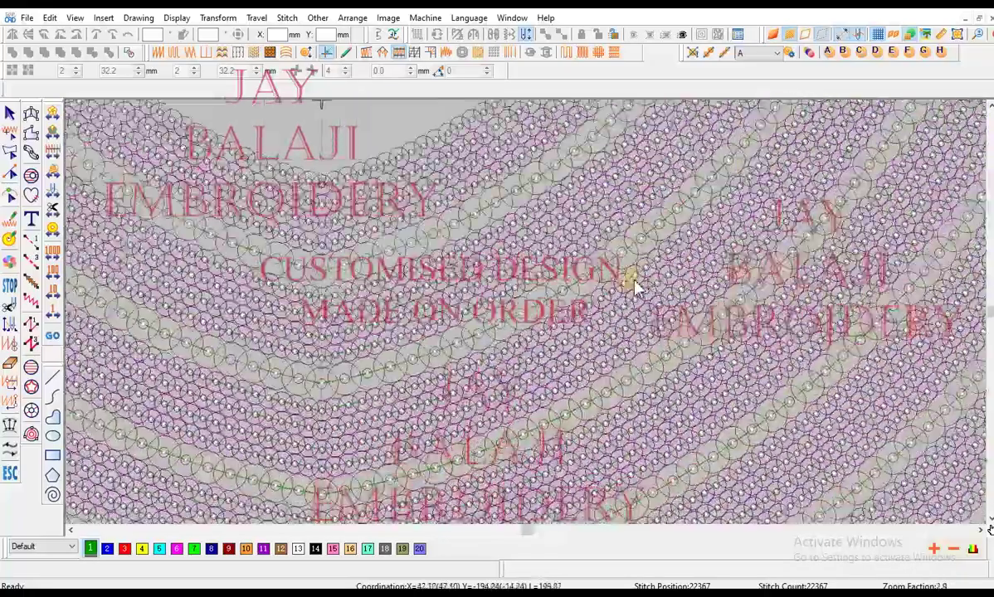
scroll(635, 286, "down", 1)
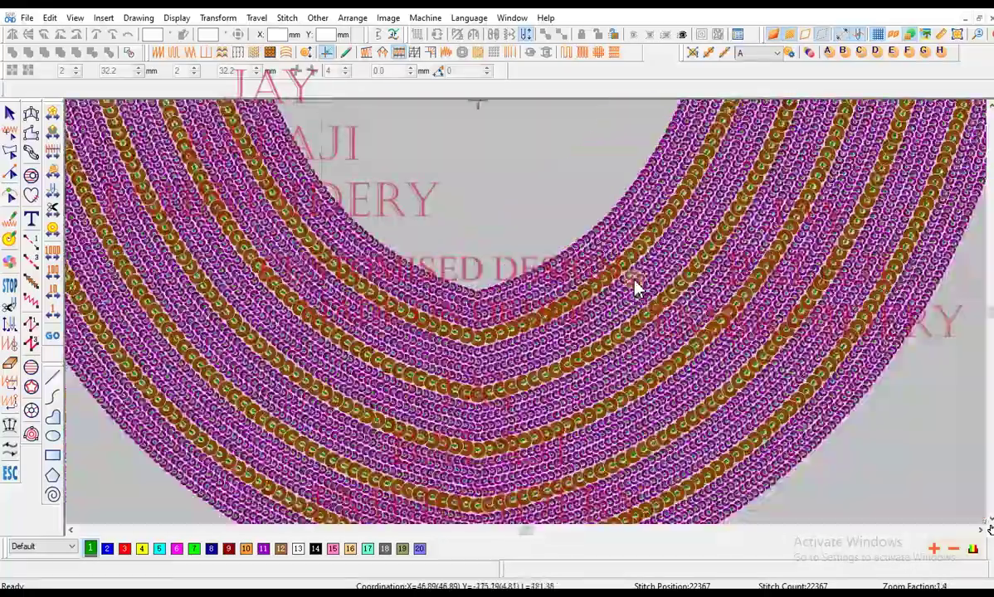
scroll(635, 286, "down", 1)
scroll(635, 286, "up", 1)
scroll(635, 286, "up", 1)
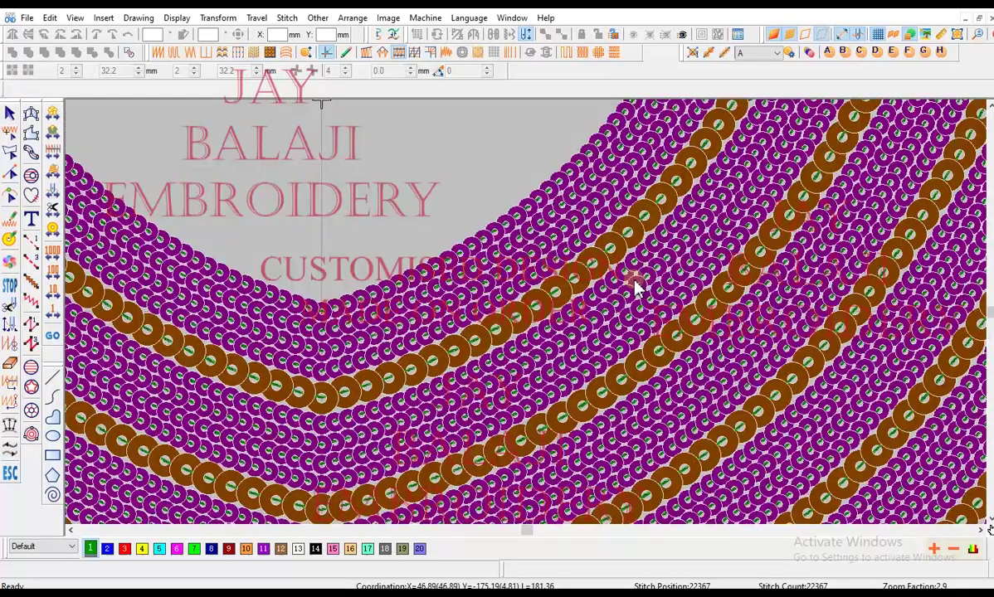
Inspect the motif run properties of the right half's innermost 5 mm F row, leave them unchanged, and deselect the row
key("t")
left_click(543, 307)
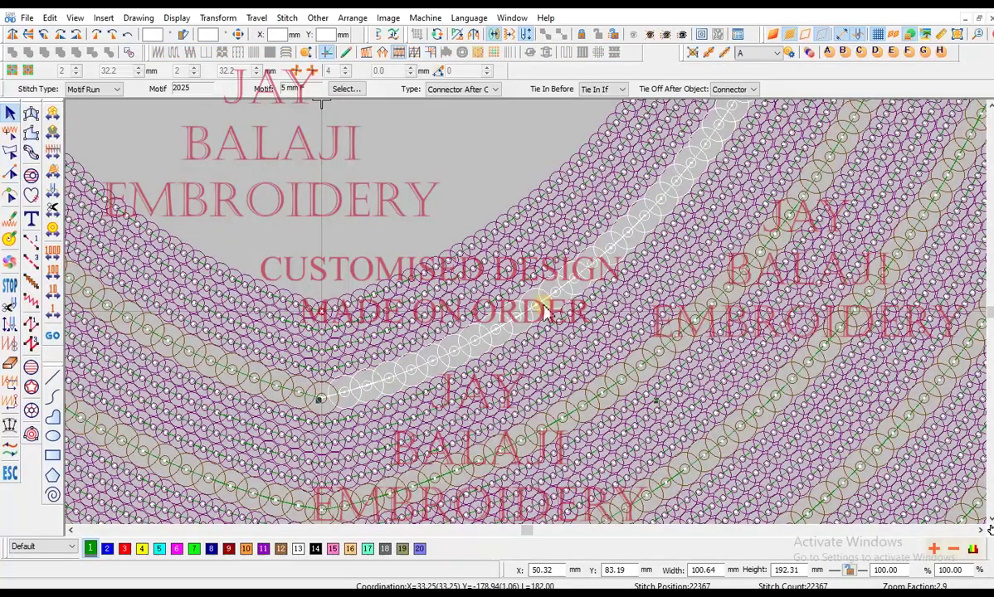
double_click(543, 311)
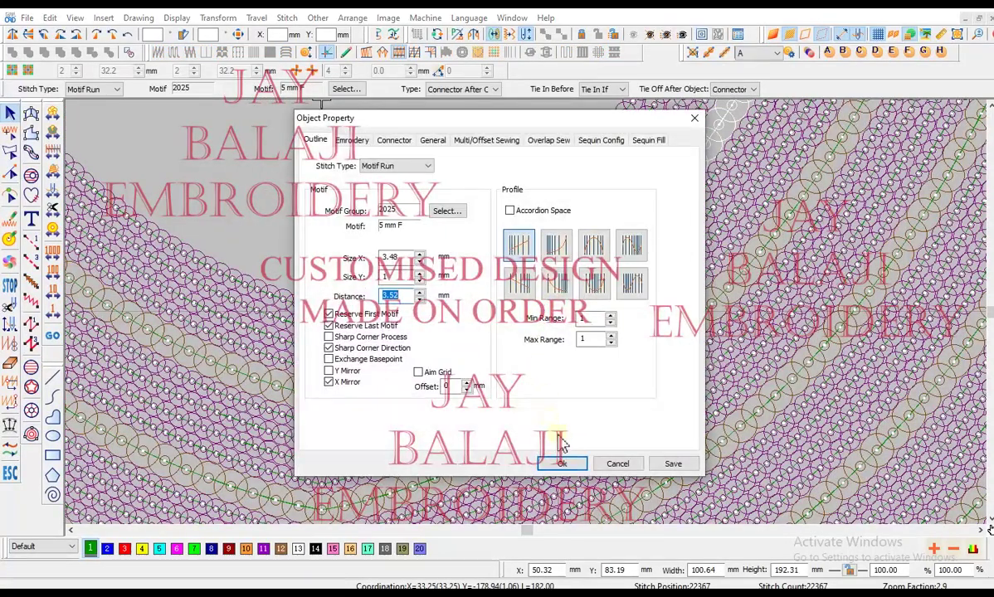
left_click(610, 468)
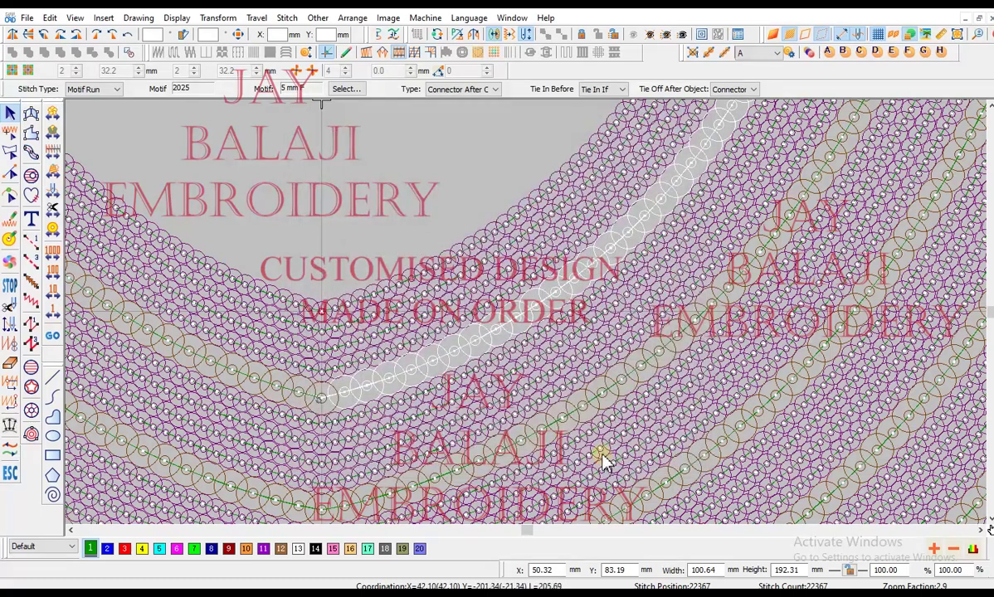
scroll(541, 377, "down", 2)
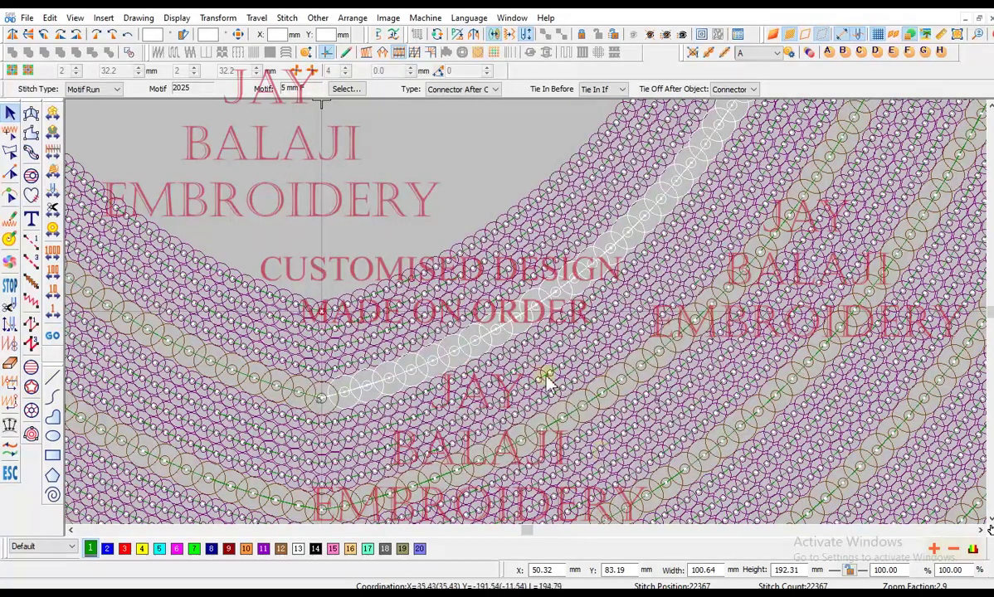
key("t")
scroll(531, 357, "down", 2)
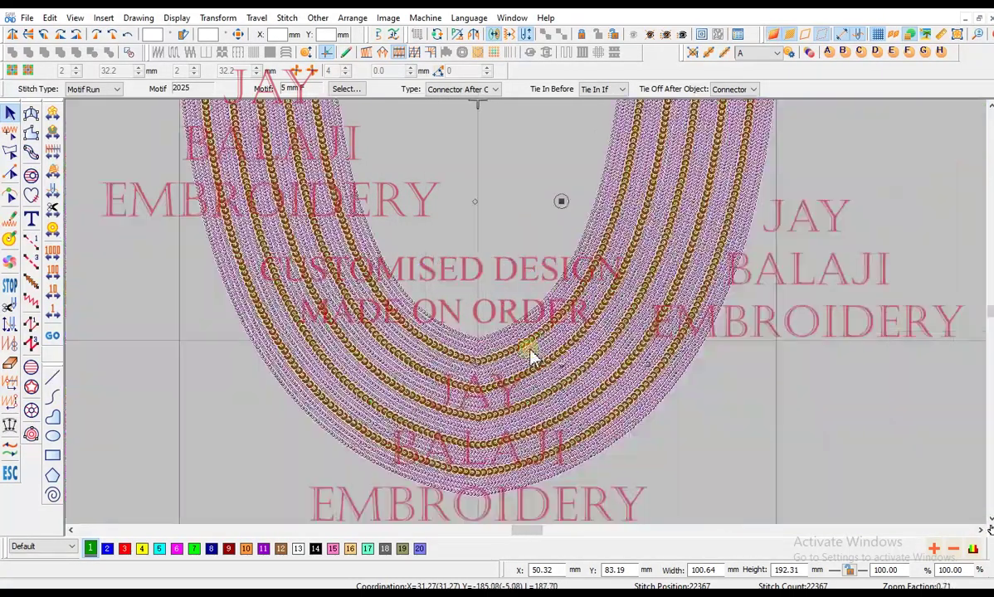
left_click(691, 447)
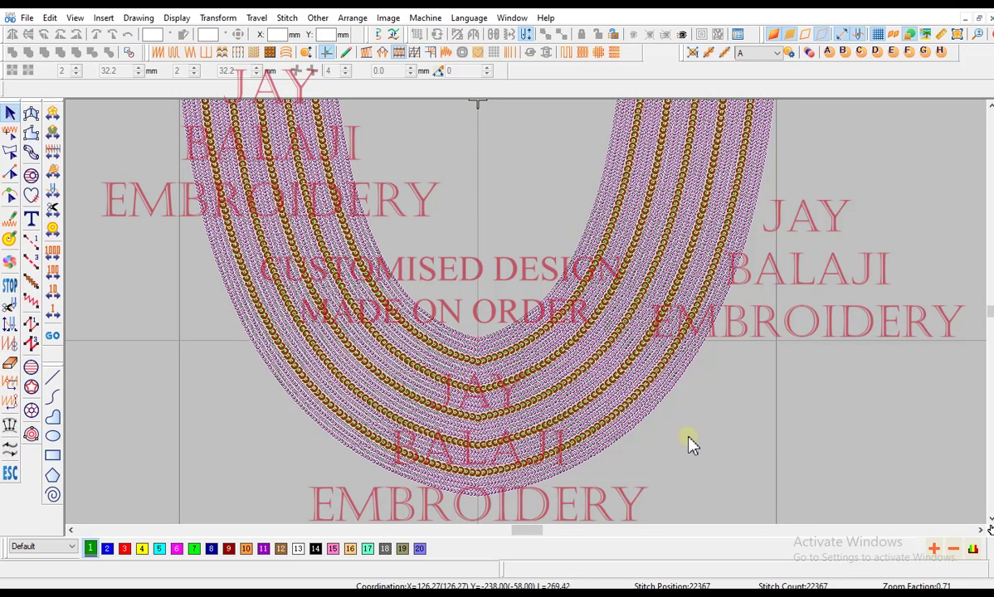
Apply Sequin On to the entire neckline design and deselect it
scroll(689, 444, "down", 1)
left_click(689, 444)
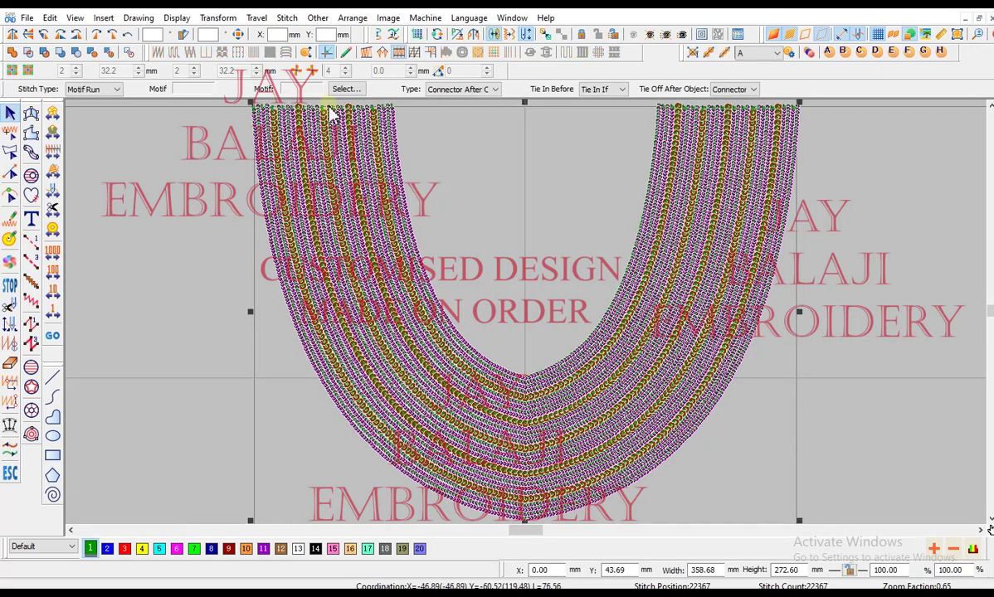
left_click(310, 75)
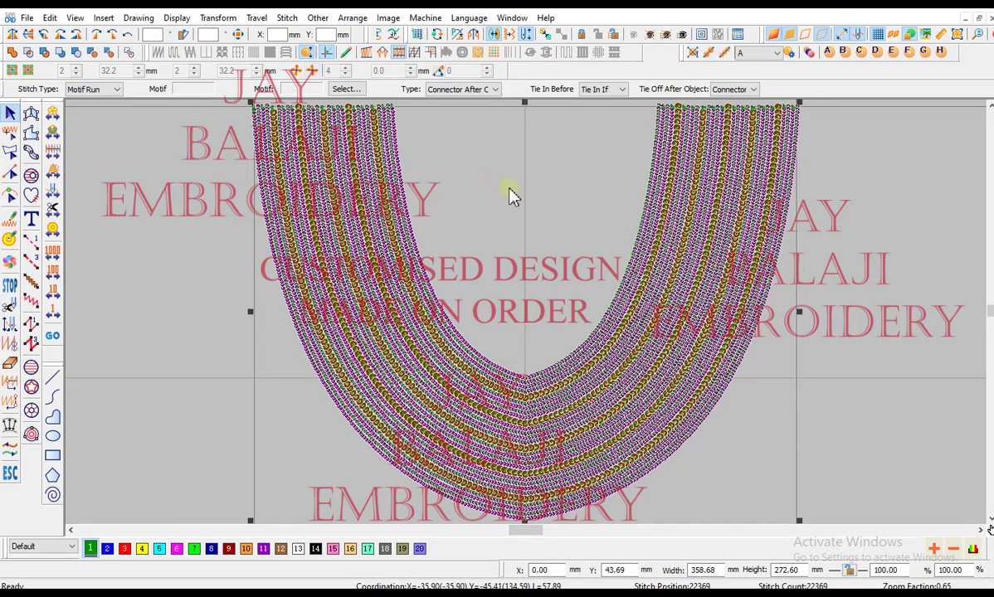
left_click(898, 306)
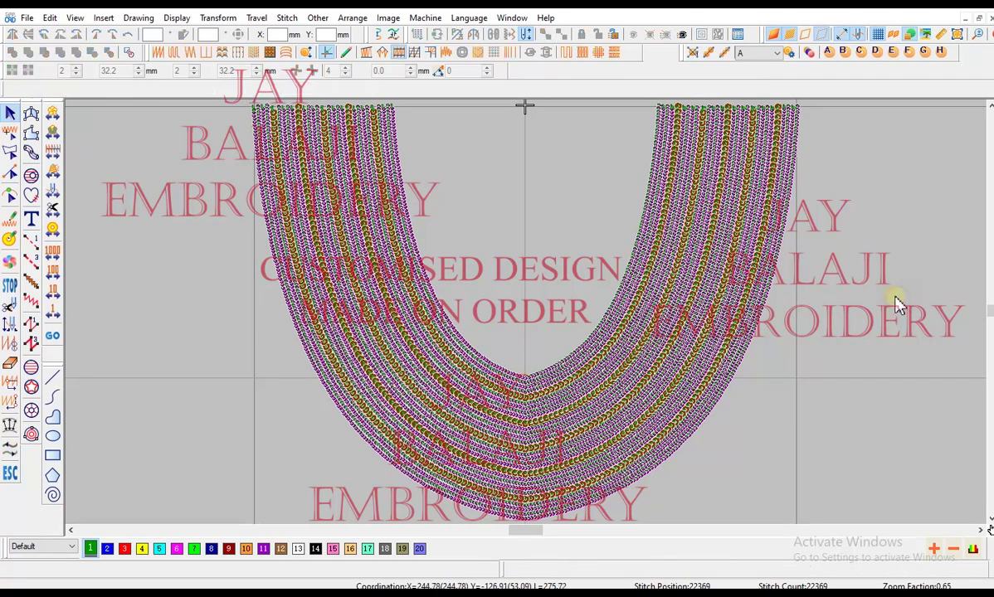
At the start of the stitch sequence, digitize a run stitch about 20.5 mm long up the right half's innermost row to its top sequin
scroll(892, 292, "up", 5)
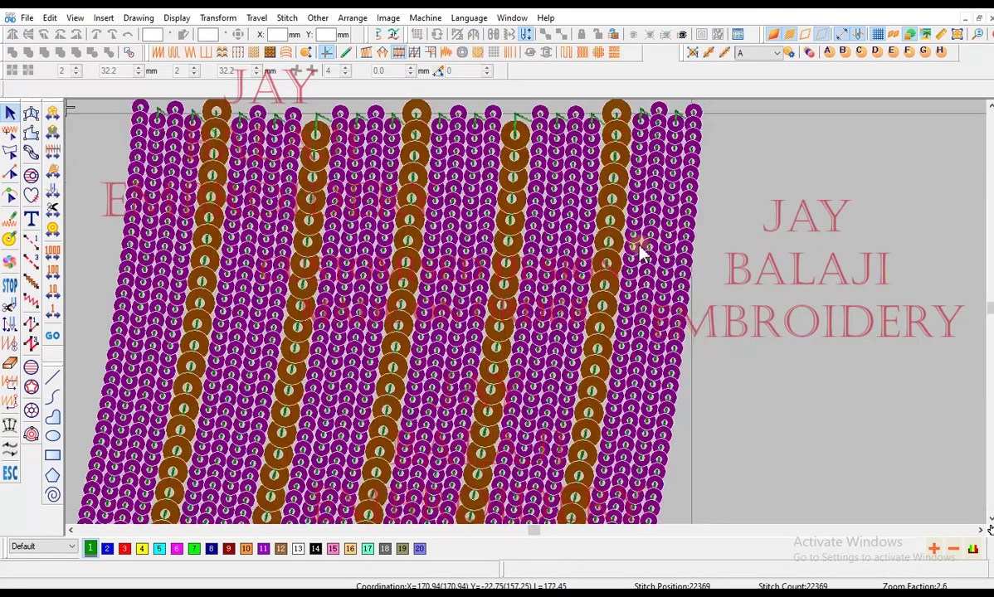
key("Home")
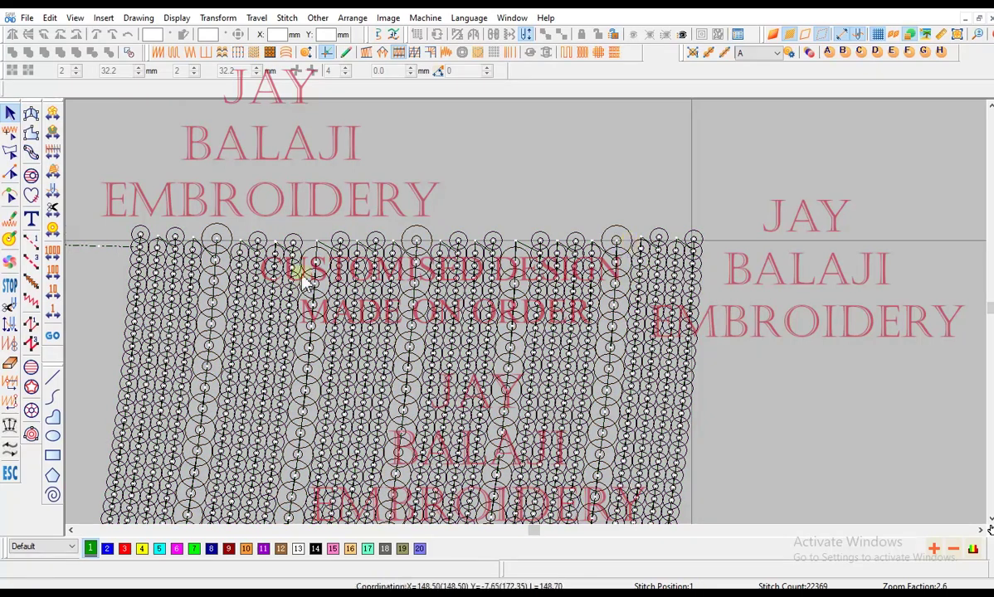
left_click(230, 159)
key("r")
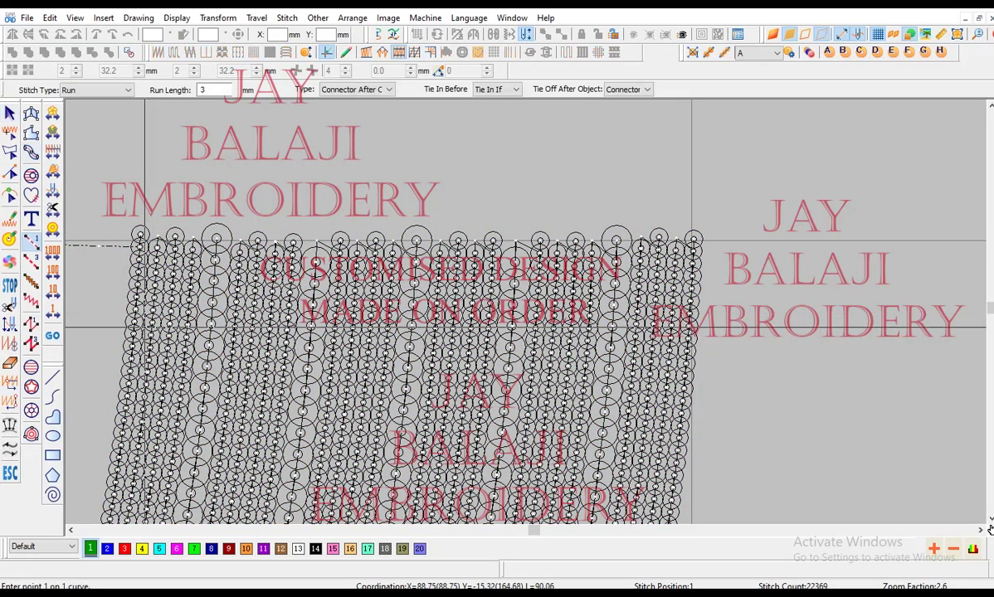
left_click(131, 358)
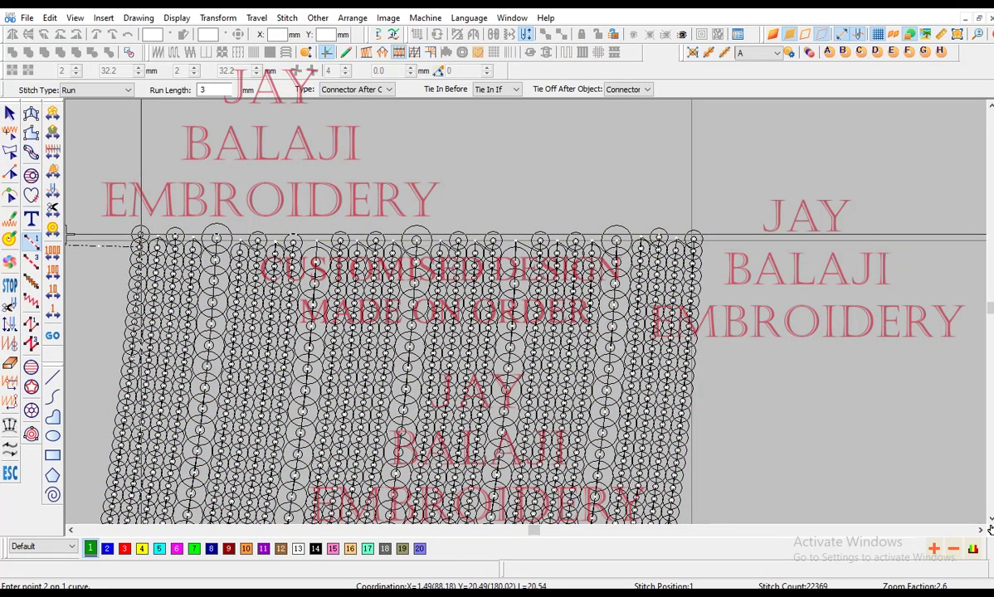
left_click(140, 234)
key("Return")
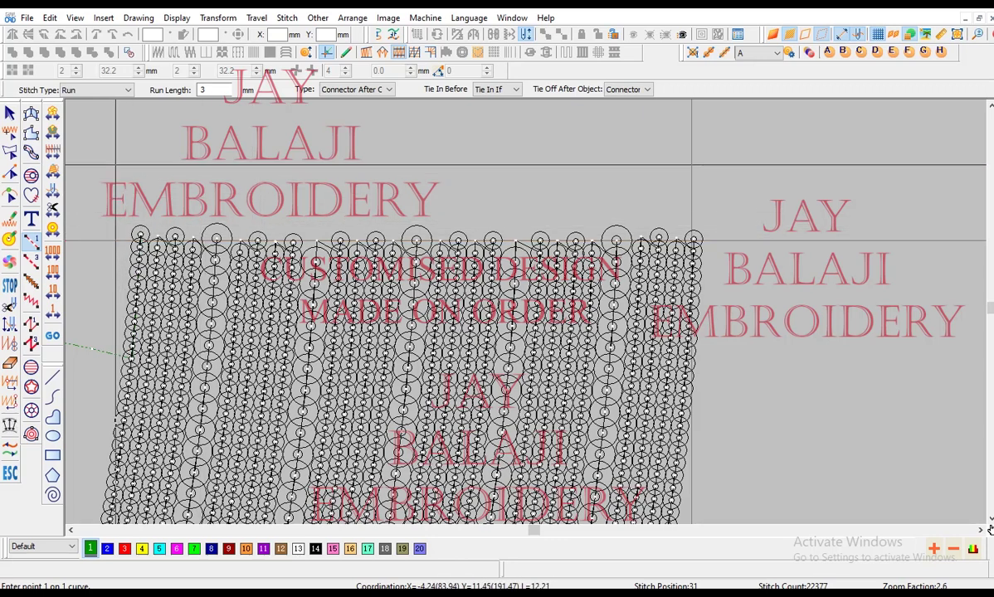
Move the stitch position back to the end of the left half's outermost row and digitize a run about 11 mm long inward along the top edge
key("End")
scroll(119, 164, "down", 1)
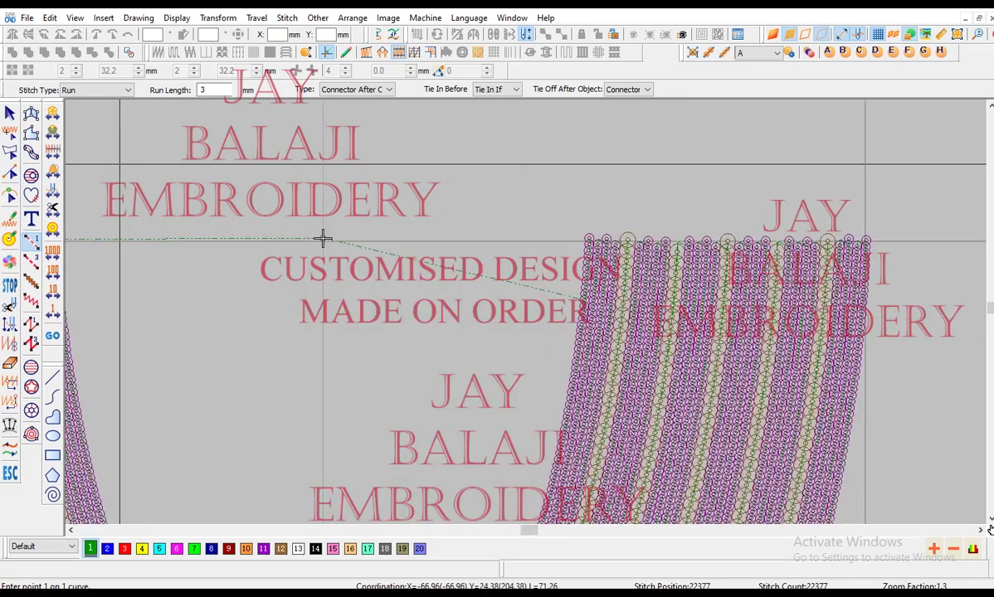
scroll(174, 205, "down", 1)
key("shift+Tab")
scroll(173, 205, "up", 1)
key("End")
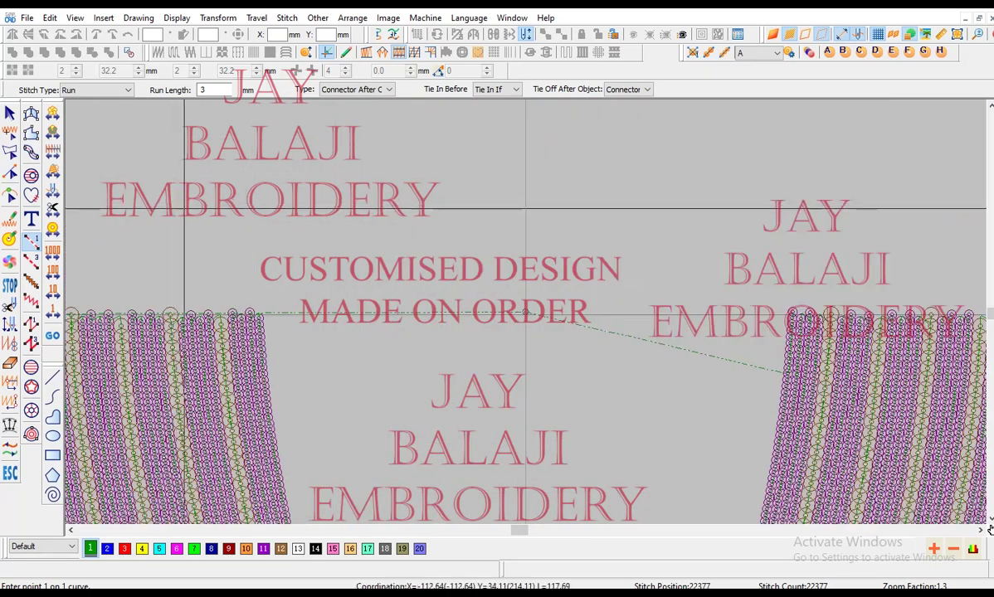
scroll(238, 241, "down", 1)
key("Left")
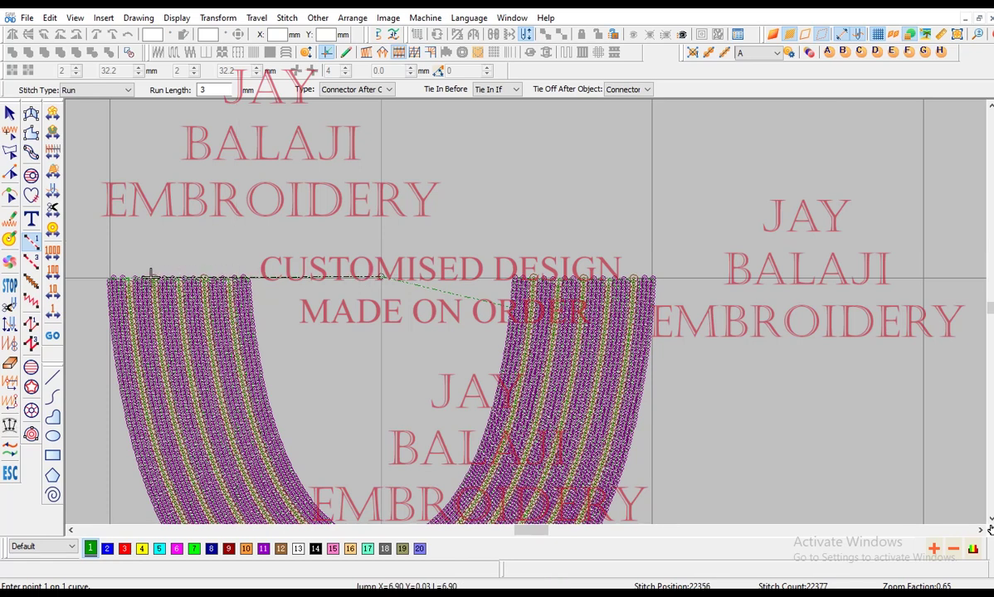
key("Left")
key("Left")
key("Left")
key("Left")
key("Left")
key("c")
scroll(237, 242, "up", 3)
key("c")
scroll(236, 242, "up", 1)
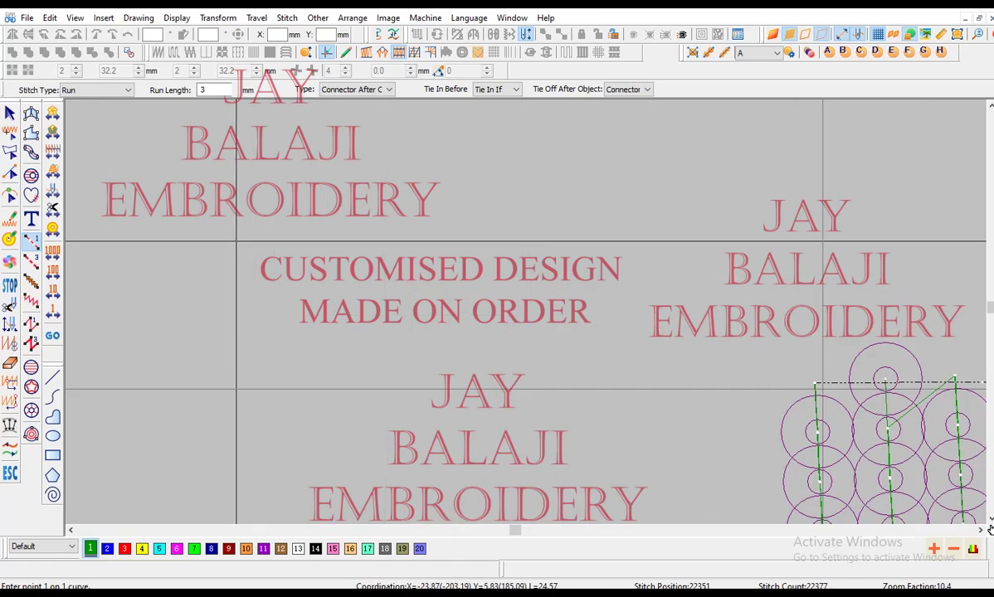
key("Right")
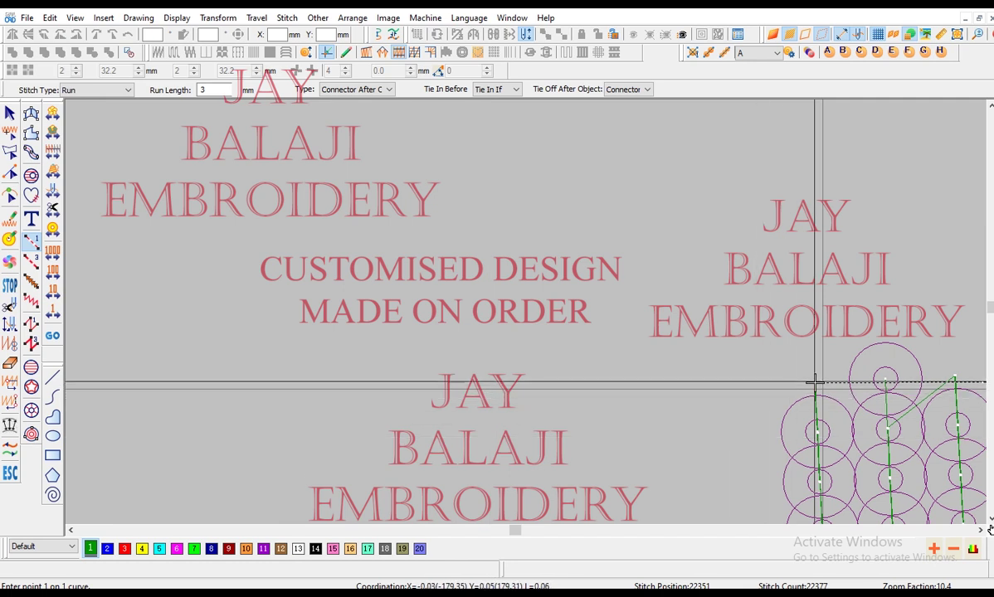
left_click(596, 382)
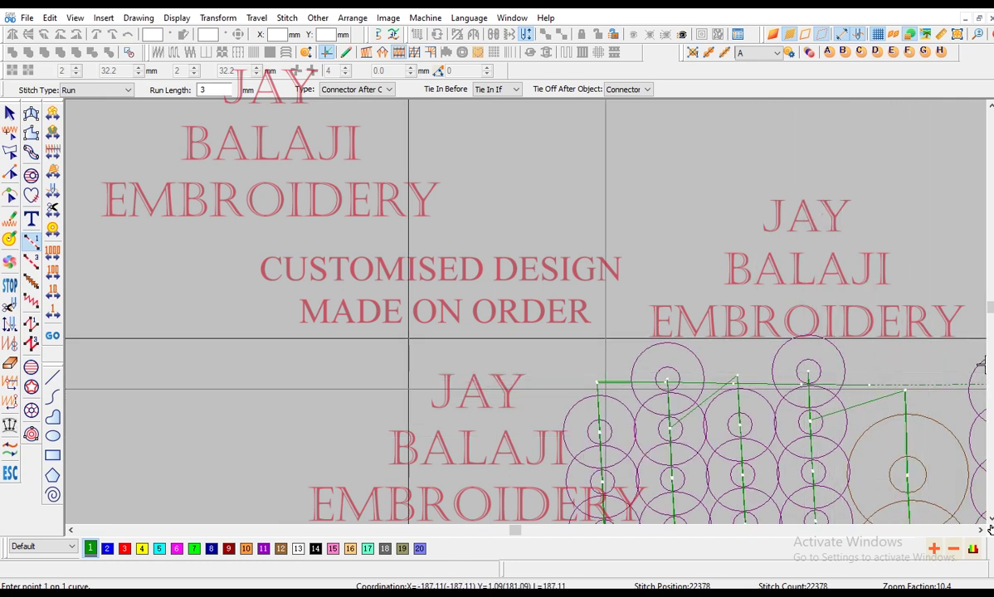
Keep the new top-edge run's stitch length at 3 mm and stretch it inward to about 15.9 mm wide
left_click(10, 114)
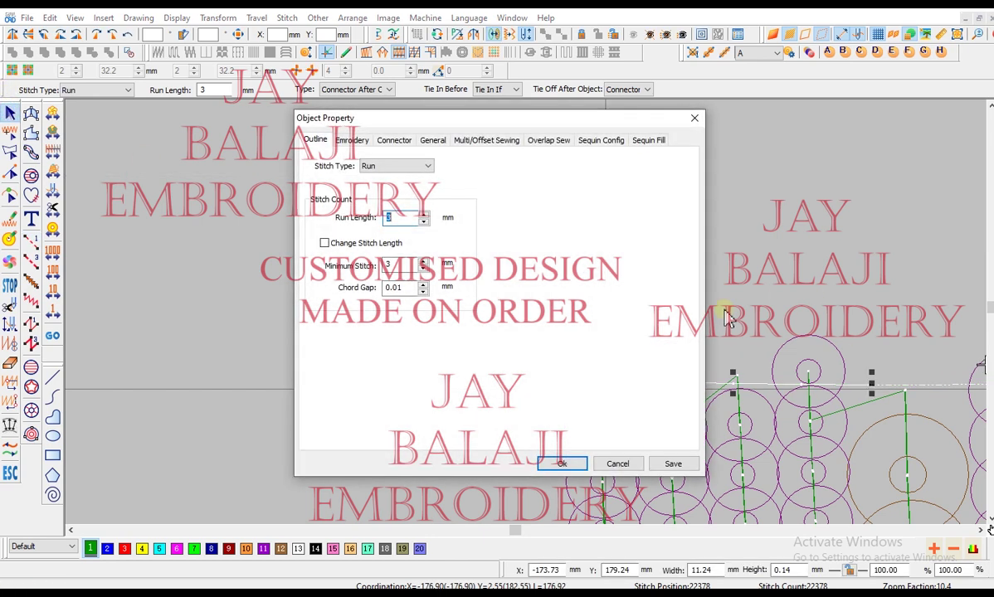
key("Return")
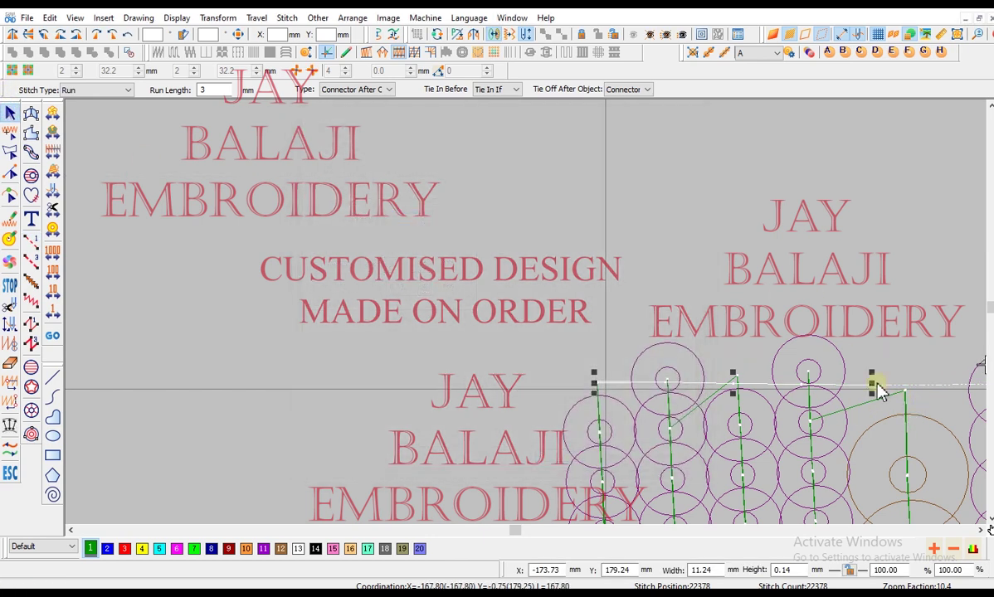
left_click_drag(880, 391, 763, 414)
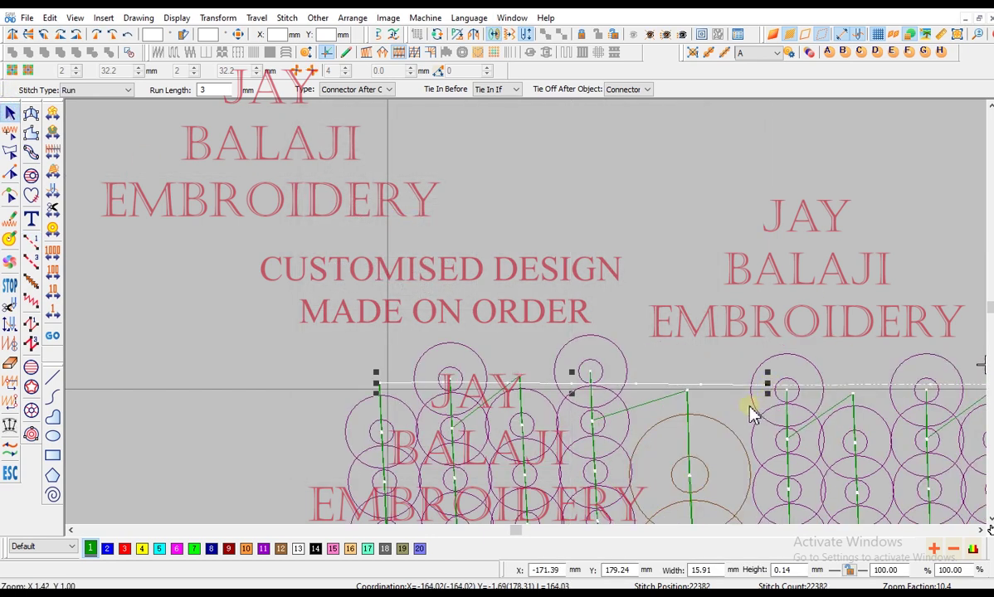
Reapply Sequin On to the whole design including the added runs, deselect it, and switch the sequin display mode
scroll(749, 407, "down", 5)
left_click(640, 285)
key("ctrl+a")
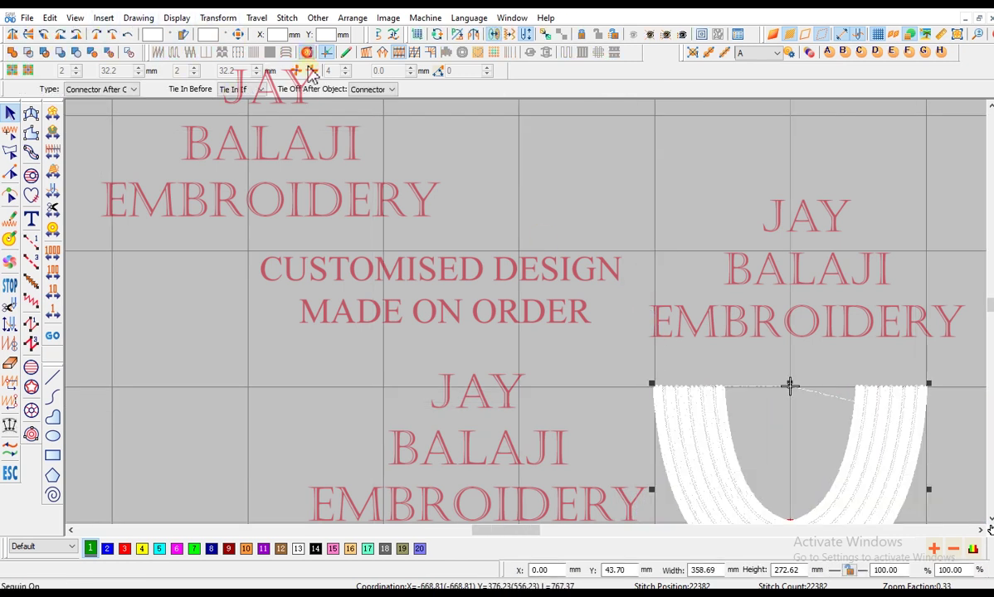
left_click(547, 329)
key("t")
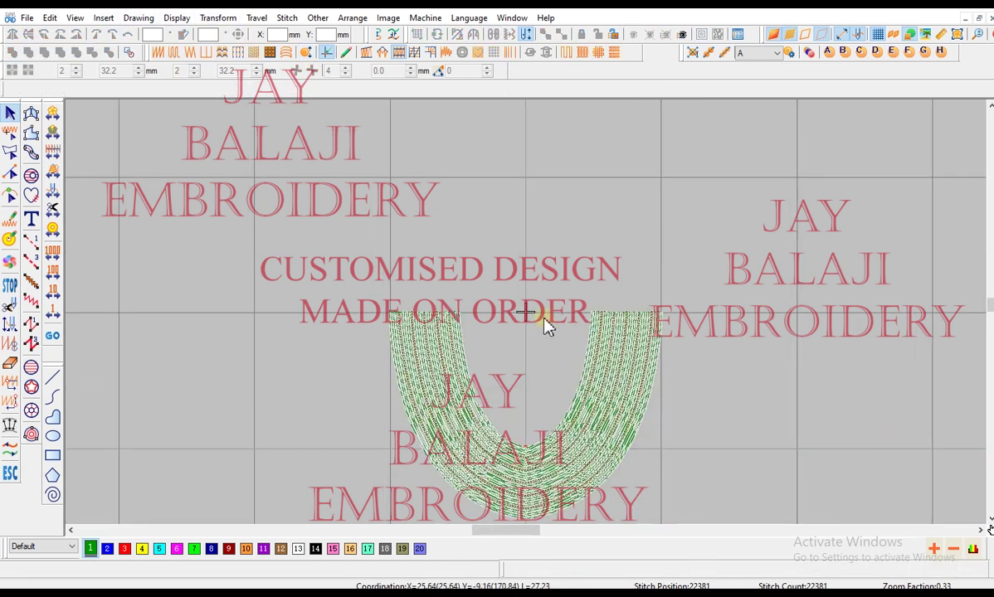